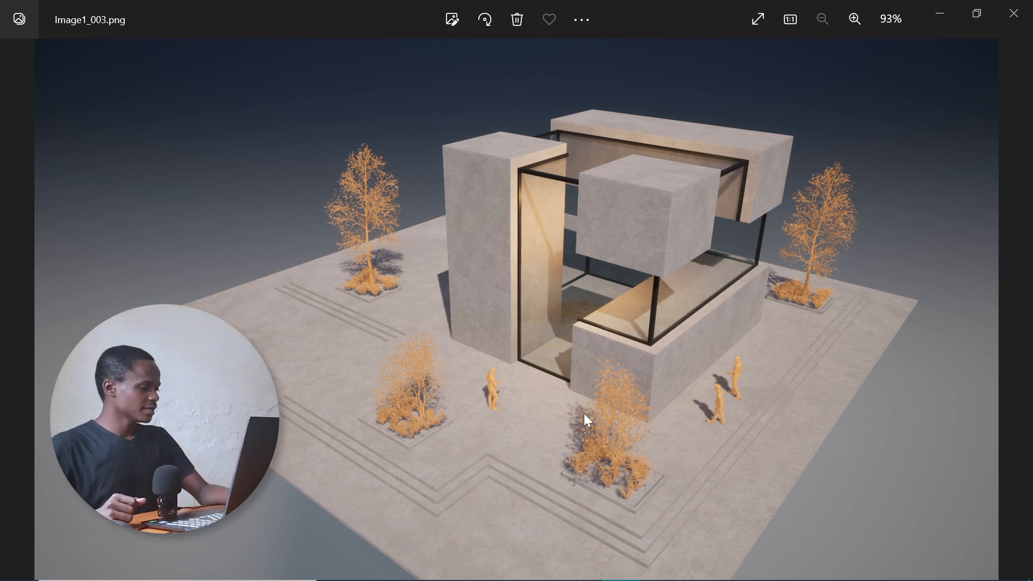
Switch to Chrome and look through the architectural designer's Facebook page for the inspiration behind the concept model.
{"action": "key", "text": "alt+Tab"}
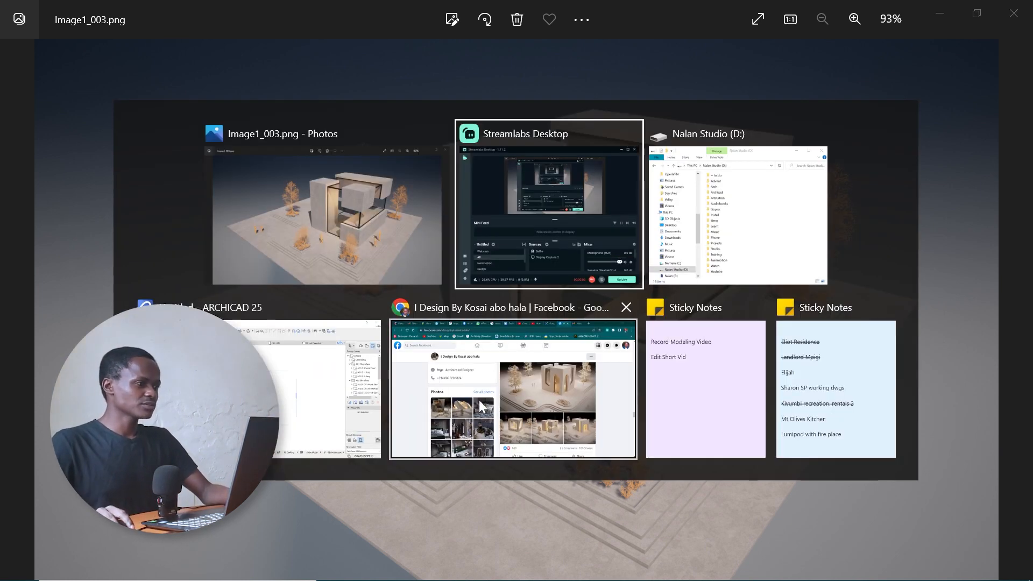
{"action": "key", "text": "alt+Tab"}
{"action": "left_click", "coordinate": [494, 410]}
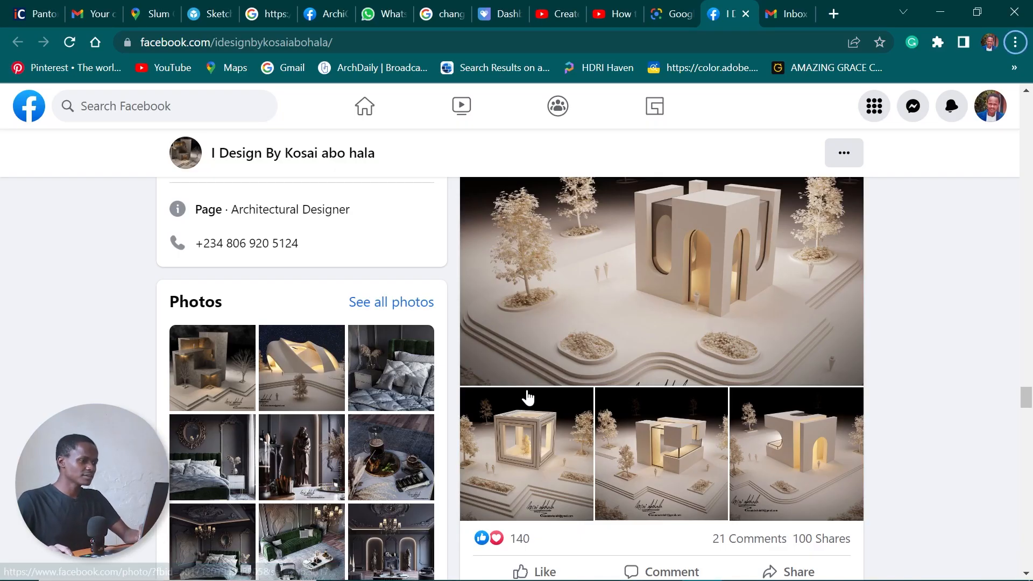
{"action": "left_click_drag", "start_coordinate": [1025, 404], "coordinate": [1021, 110]}
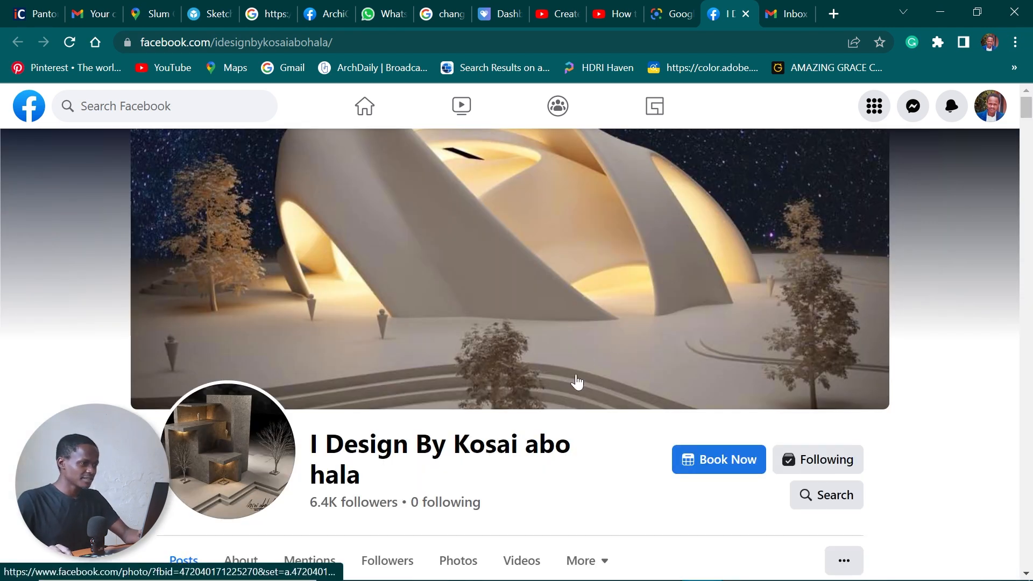
{"action": "left_click_drag", "start_coordinate": [1024, 120], "coordinate": [1029, 409]}
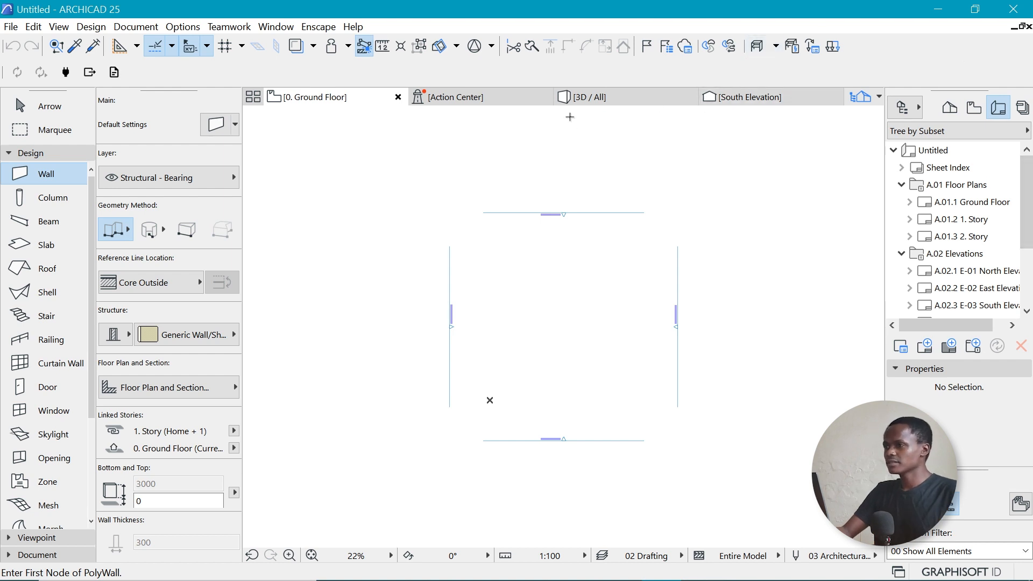
Bring up the 3D view in ARCHICAD and choose White Model with Shadows in the 3D Styles settings.
{"action": "left_click", "coordinate": [599, 103]}
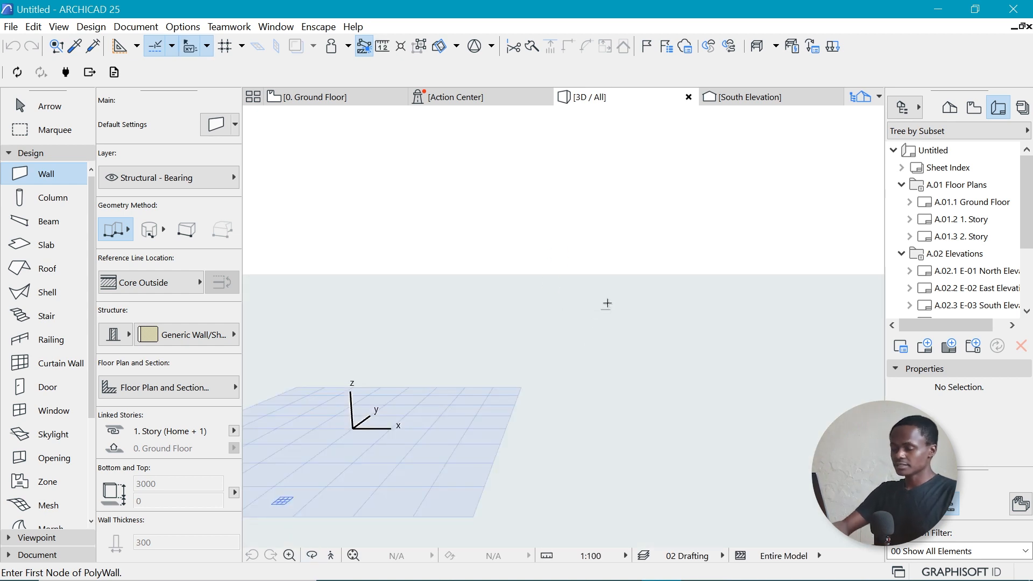
{"action": "key", "text": "o"}
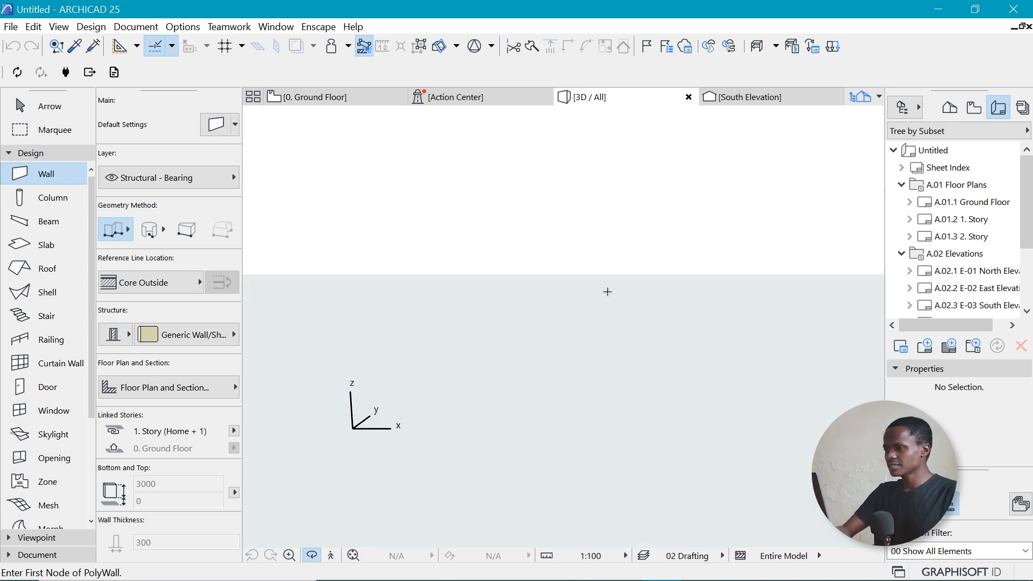
{"action": "key", "text": "Escape"}
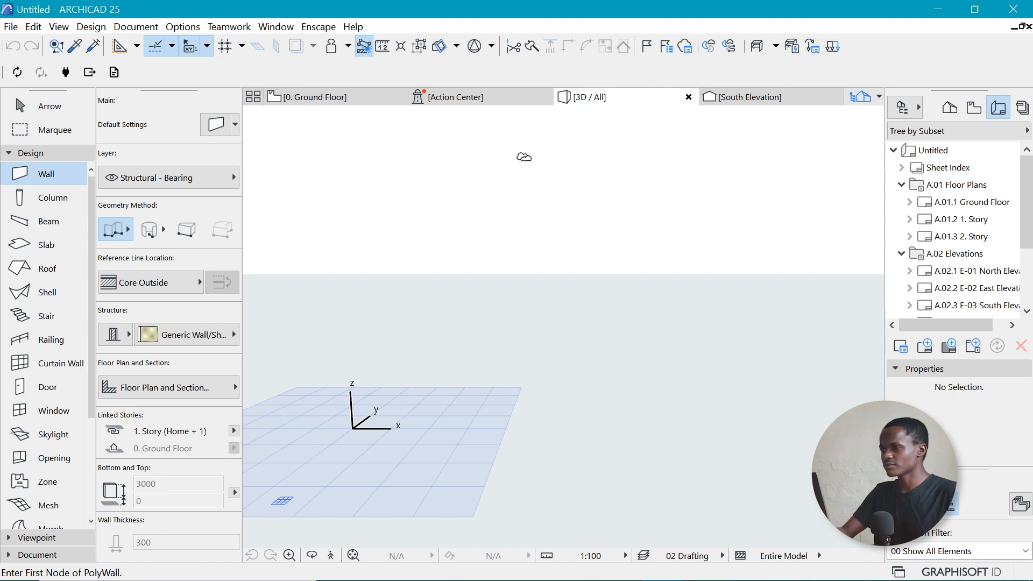
{"action": "right_click", "coordinate": [524, 157]}
{"action": "mouse_move", "coordinate": [637, 169]}
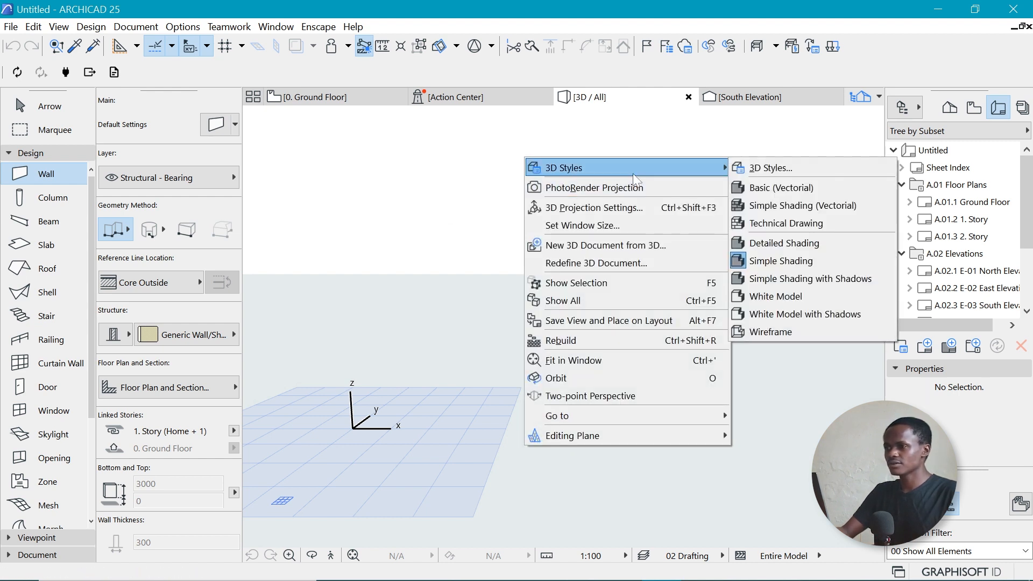
{"action": "left_click", "coordinate": [766, 171]}
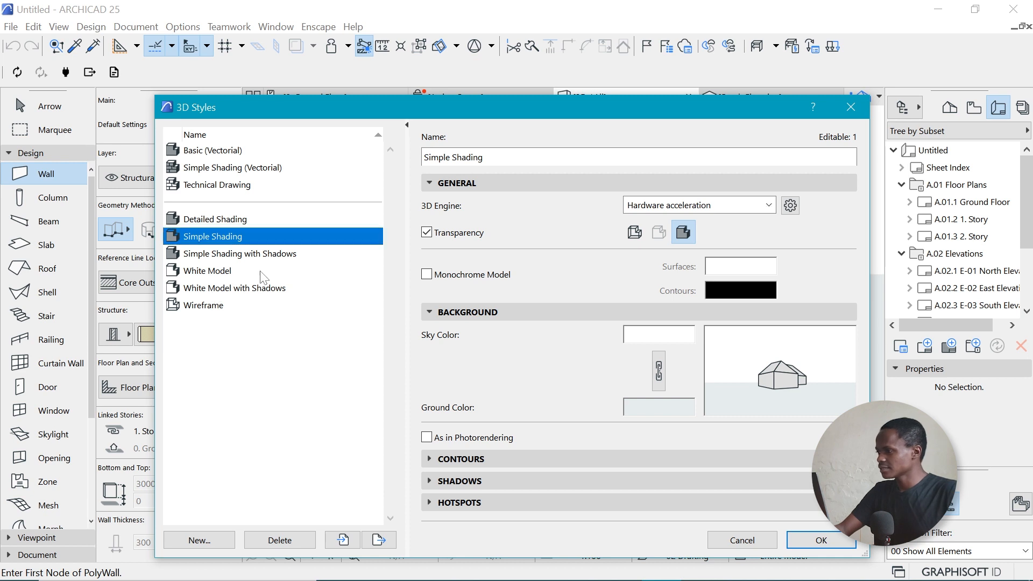
{"action": "left_click", "coordinate": [241, 290]}
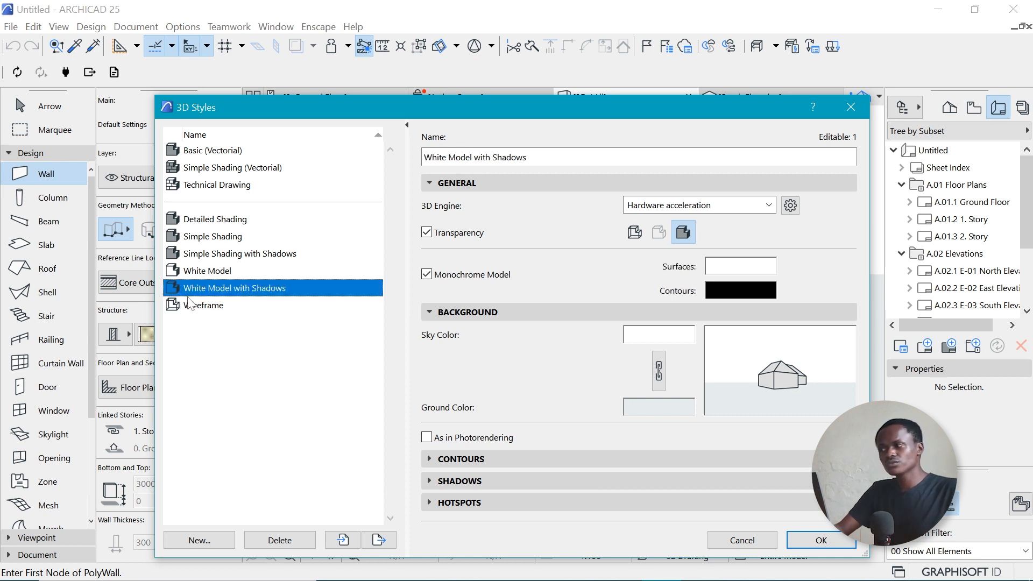
Set the style's sky and ground colors to dark gray (RGB 40, 40, 40) and apply the 3D style.
{"action": "left_click", "coordinate": [447, 185]}
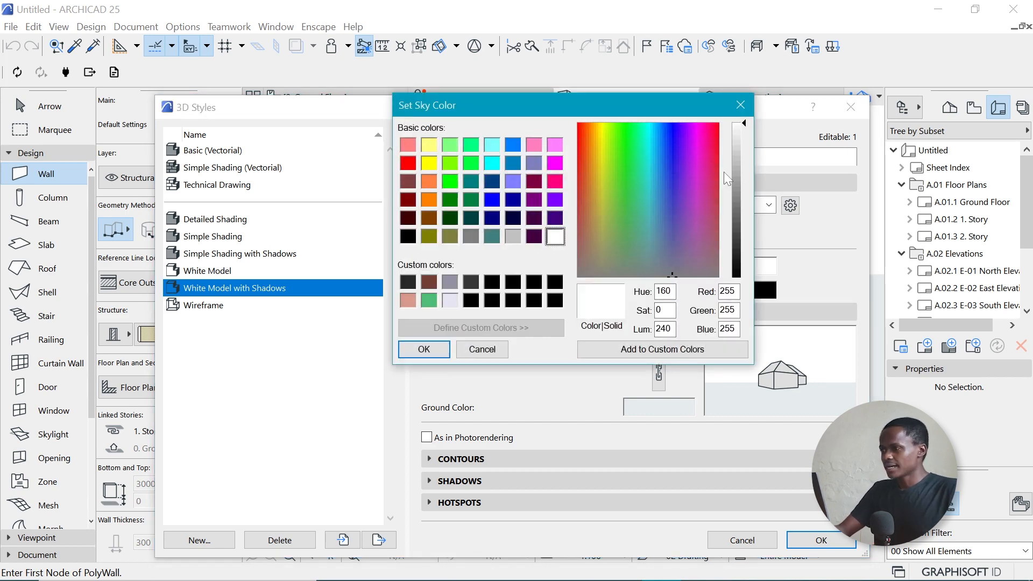
{"action": "left_click", "coordinate": [408, 283]}
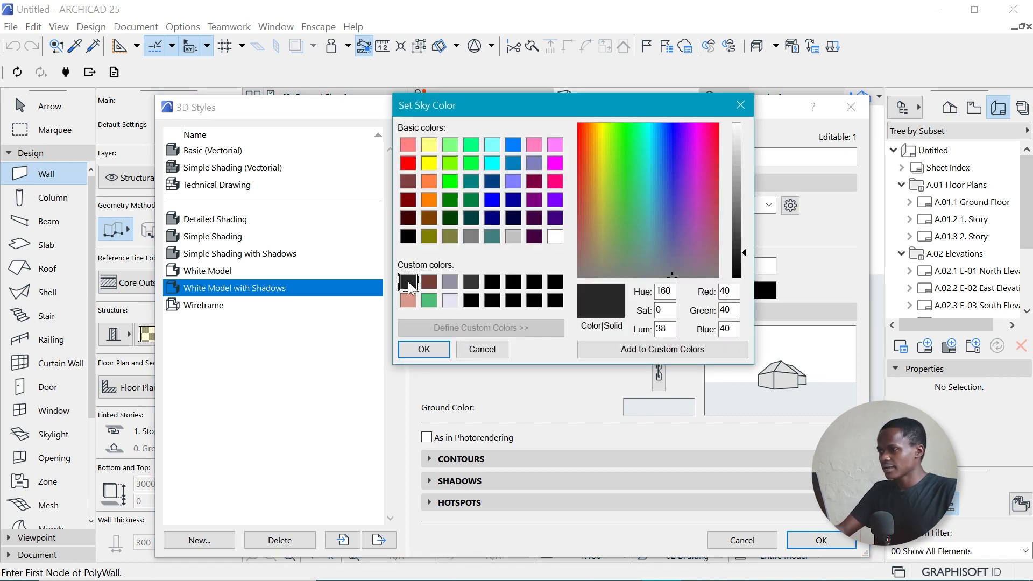
{"action": "left_click", "coordinate": [423, 349]}
{"action": "left_click", "coordinate": [640, 403]}
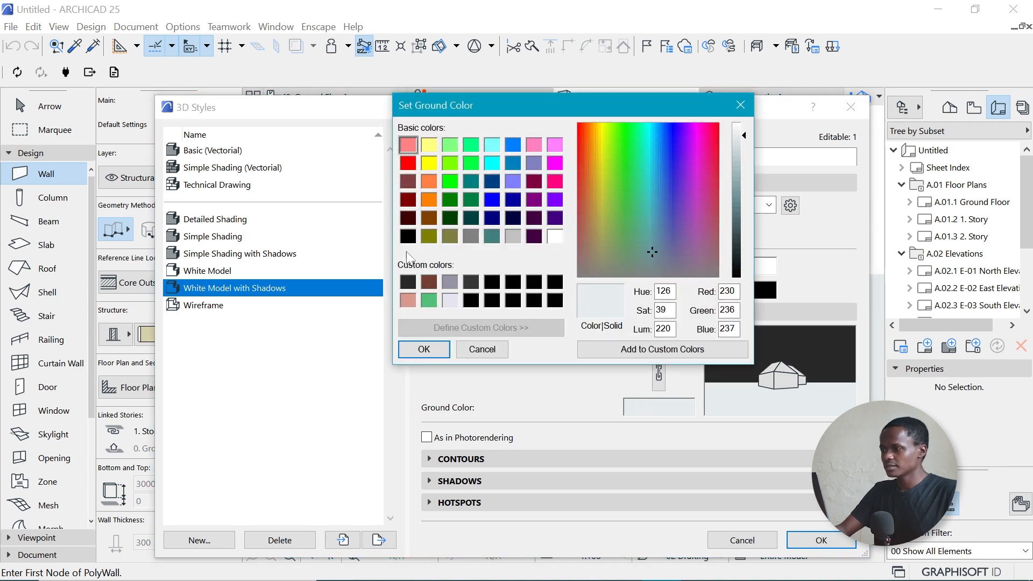
{"action": "left_click", "coordinate": [407, 283]}
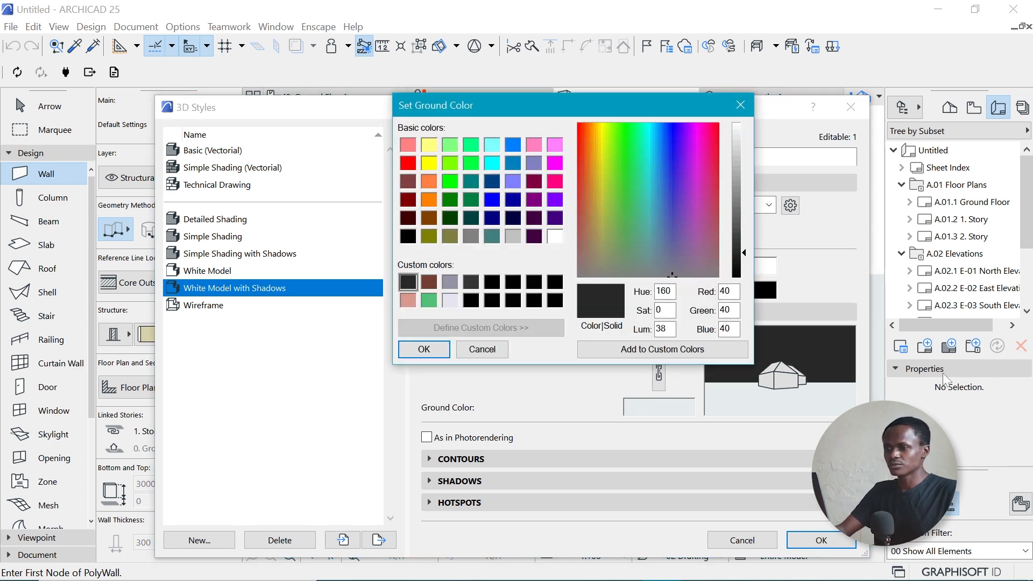
{"action": "left_click", "coordinate": [424, 349]}
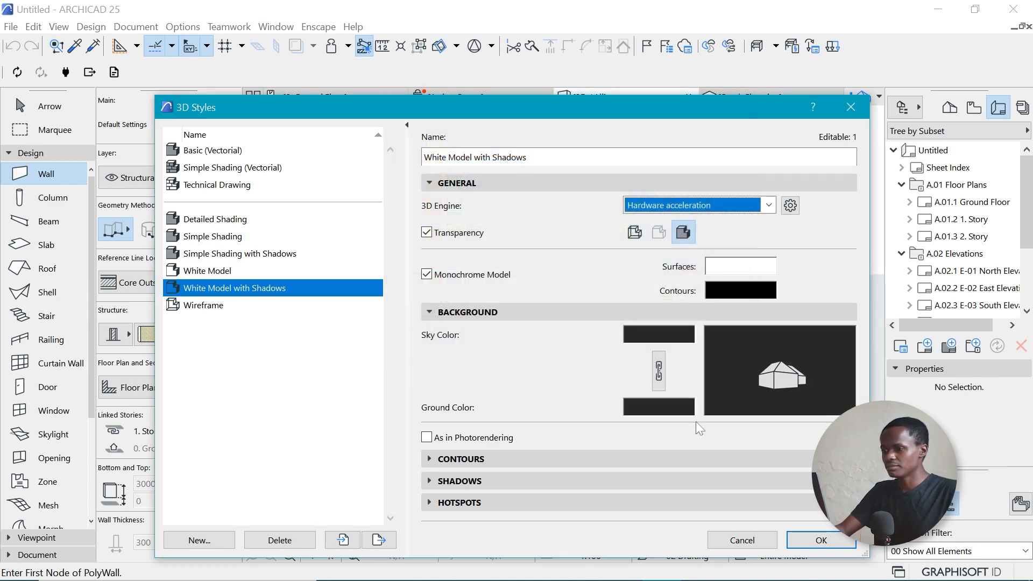
{"action": "left_click", "coordinate": [821, 539]}
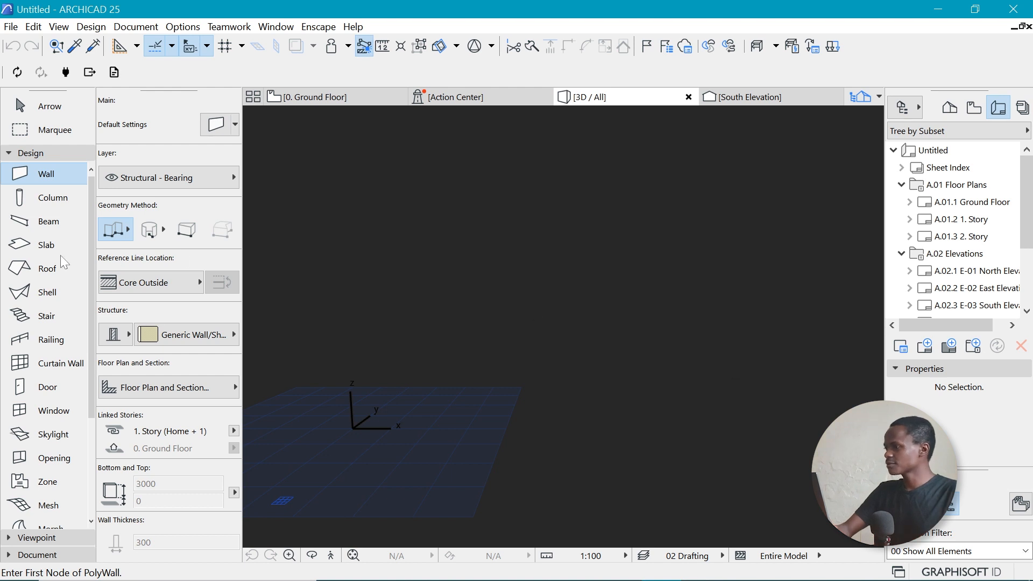
Set up the Slab tool with a basic structure and 150 mm thickness, checking the reference image Image1_003.png.
{"action": "left_click", "coordinate": [48, 246]}
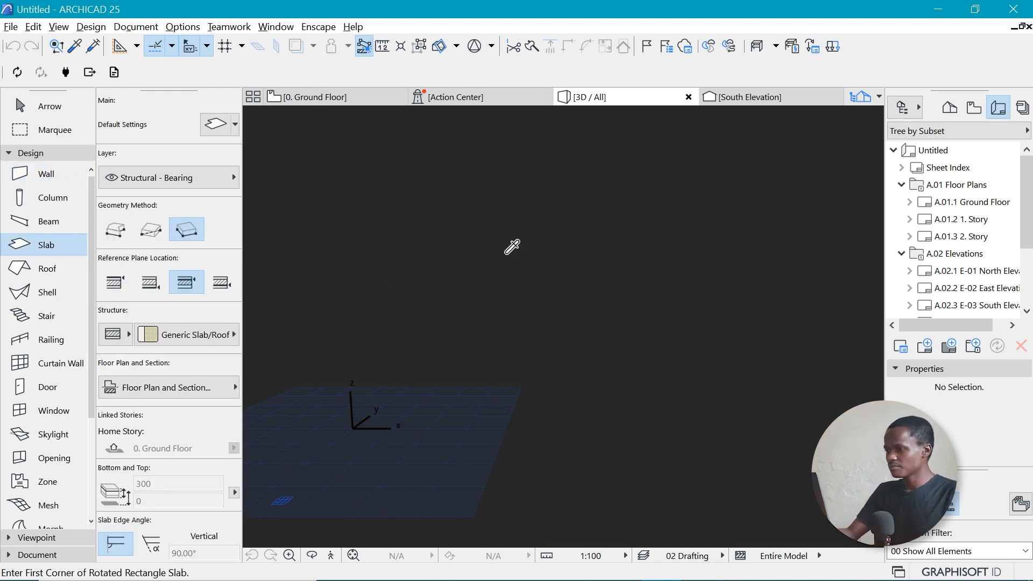
{"action": "key", "text": "alt+Tab"}
{"action": "left_click", "coordinate": [572, 202]}
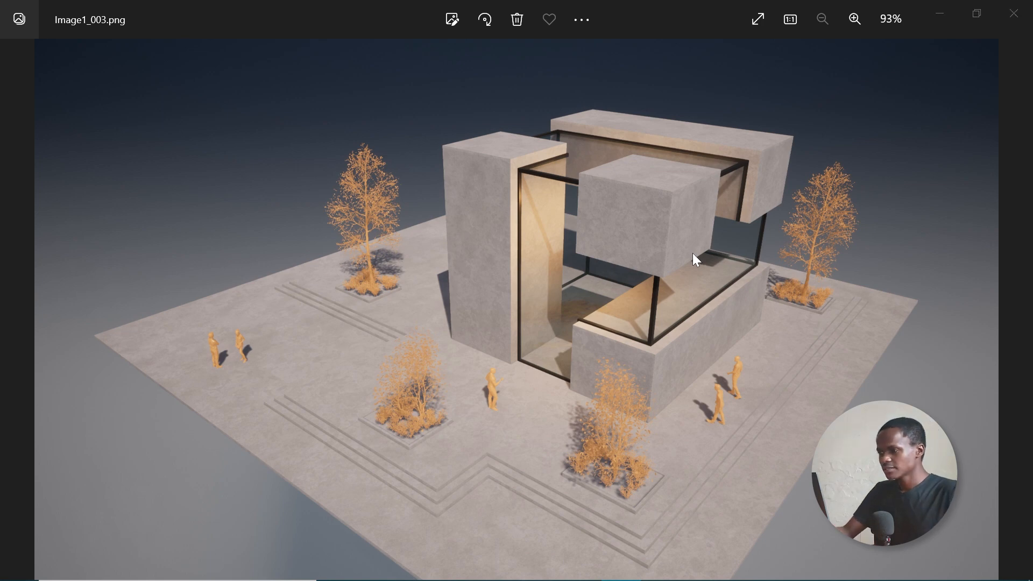
{"action": "key", "text": "alt+Tab"}
{"action": "left_click", "coordinate": [601, 238]}
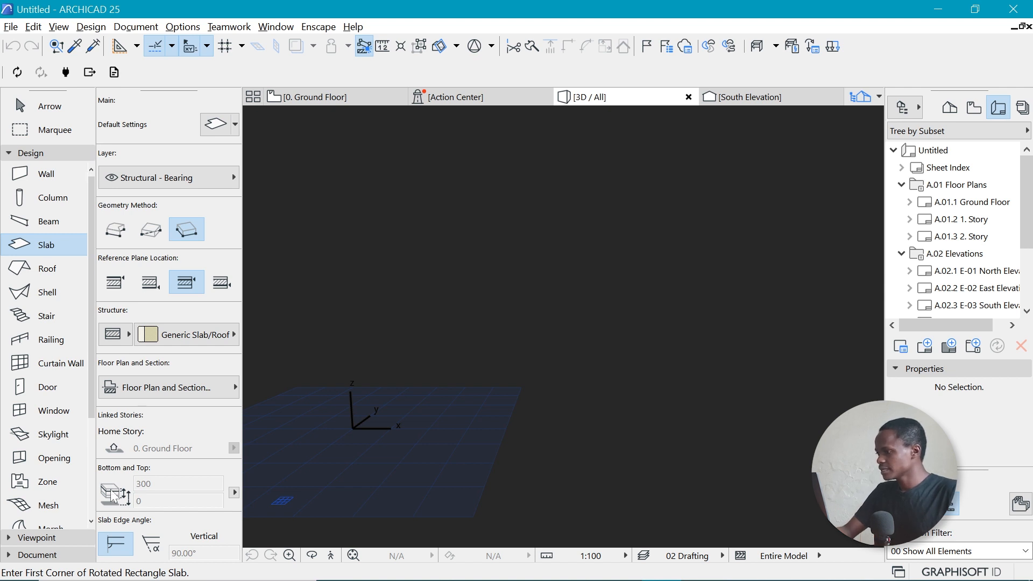
{"action": "left_click", "coordinate": [116, 339]}
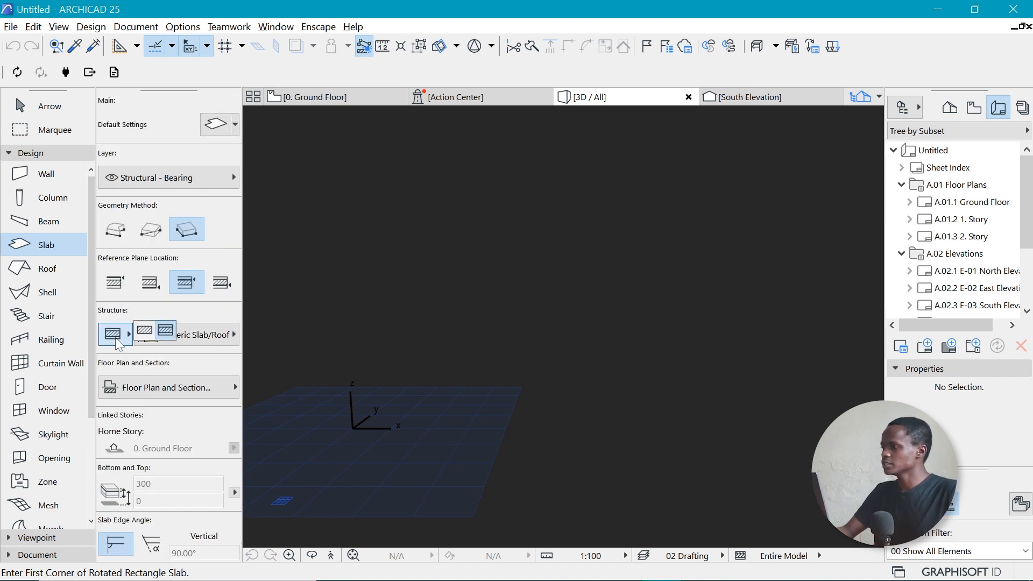
{"action": "left_click", "coordinate": [142, 334]}
{"action": "left_click", "coordinate": [139, 484]}
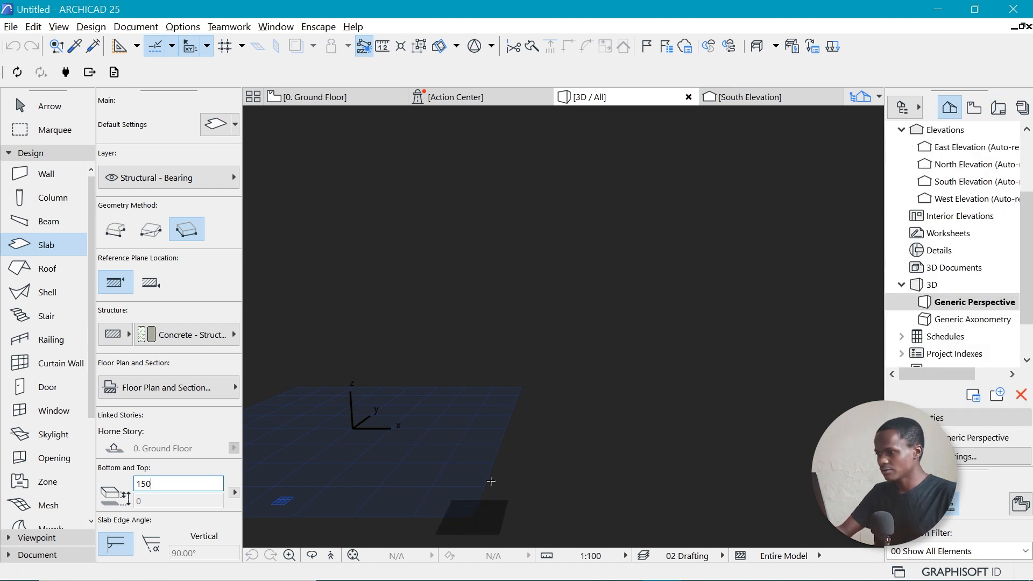
Draw a rotated-rectangle slab measuring 30000 by 30000 mm as the base of the model.
{"action": "left_click", "coordinate": [475, 516]}
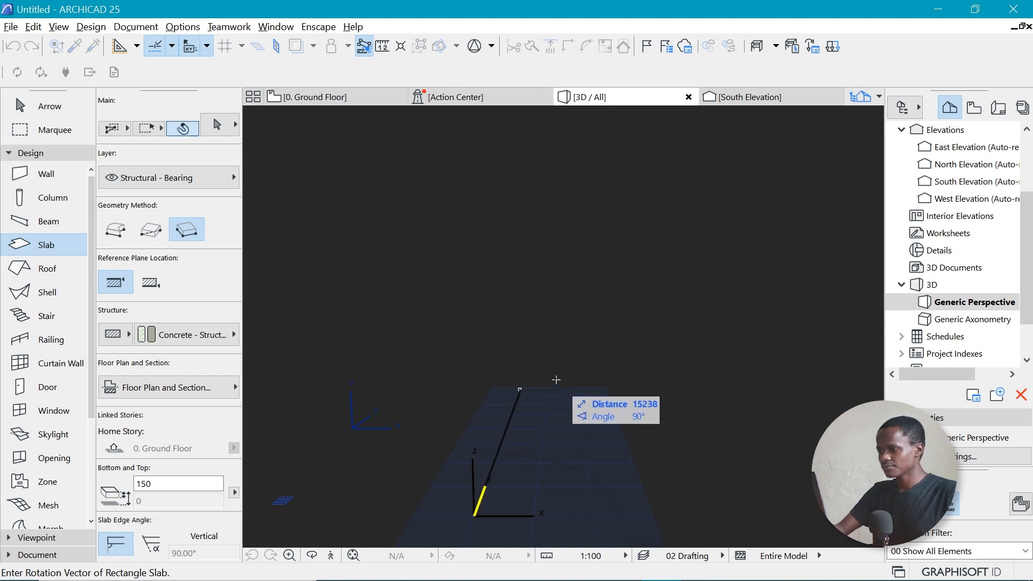
{"action": "type", "text": "3"}
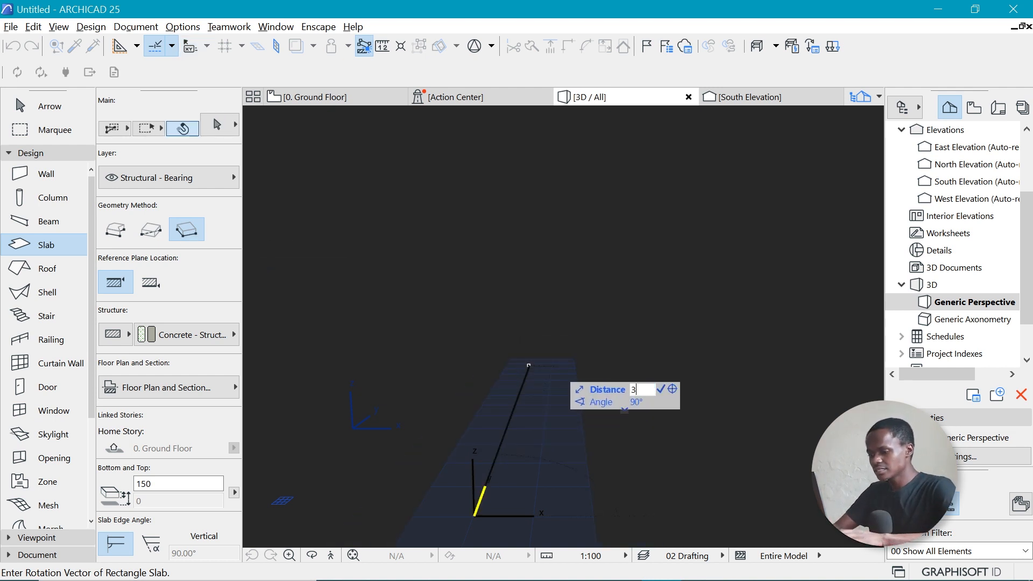
{"action": "type", "text": "0000"}
{"action": "key", "text": "Return"}
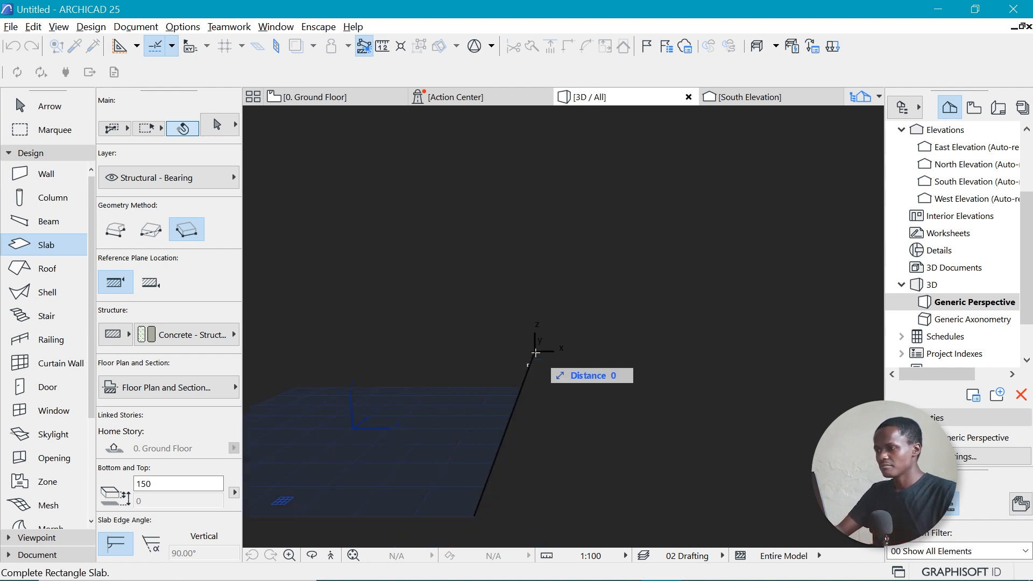
{"action": "type", "text": "30"}
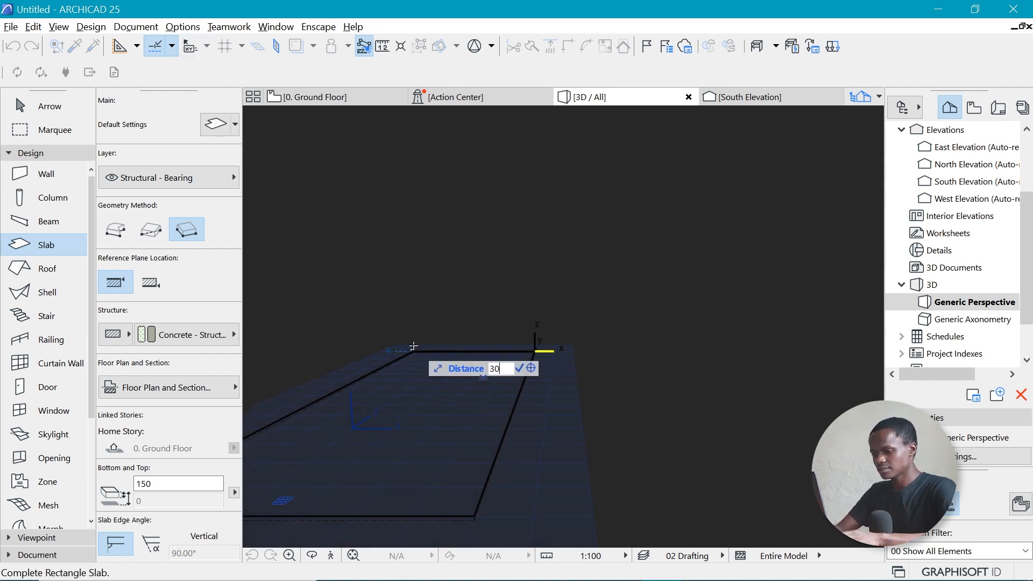
{"action": "type", "text": "000"}
{"action": "key", "text": "Return"}
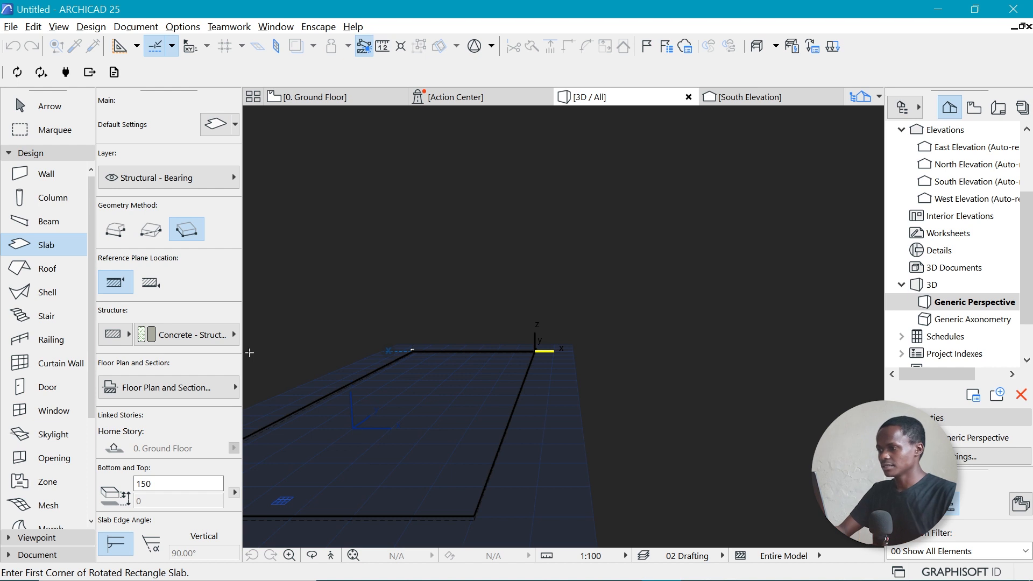
Select the base slab and drag a copy of it 150 mm straight up from its near corner.
{"action": "middle_click_drag", "start_coordinate": [569, 334], "coordinate": [619, 449], "text": "shift"}
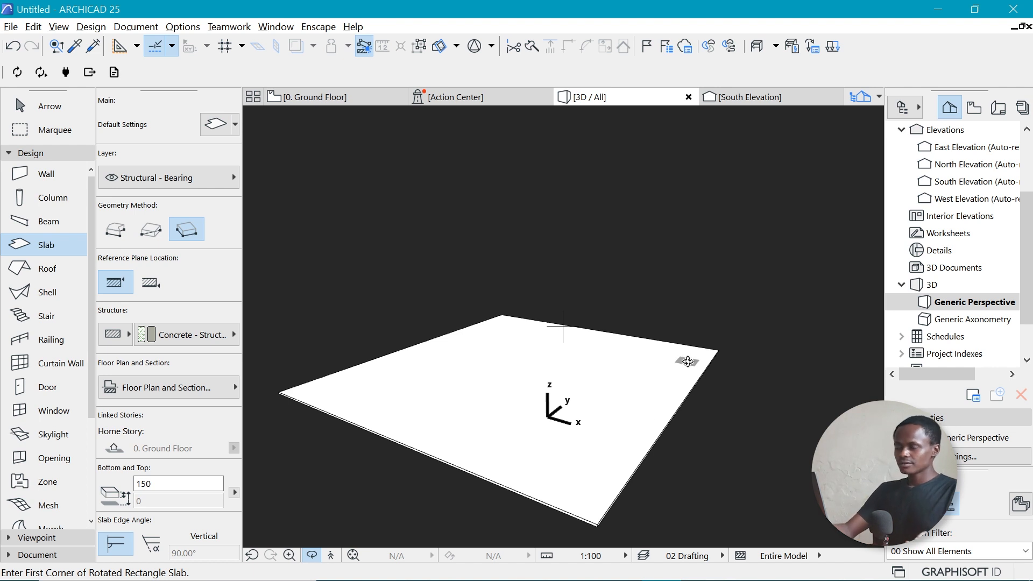
{"action": "scroll", "coordinate": [563, 488], "scroll_direction": "down", "scroll_amount": 1}
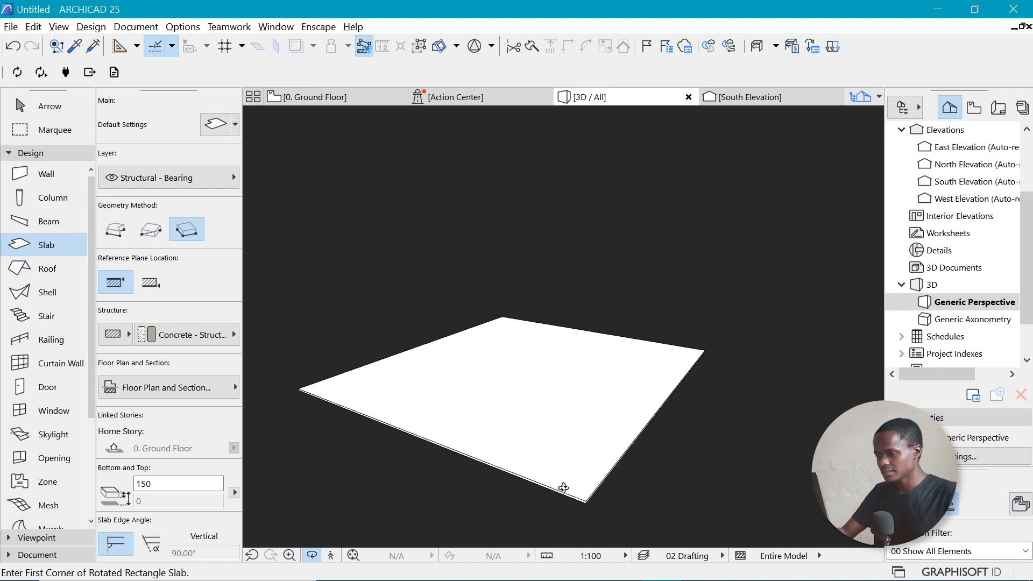
{"action": "scroll", "coordinate": [563, 488], "scroll_direction": "up", "scroll_amount": 5}
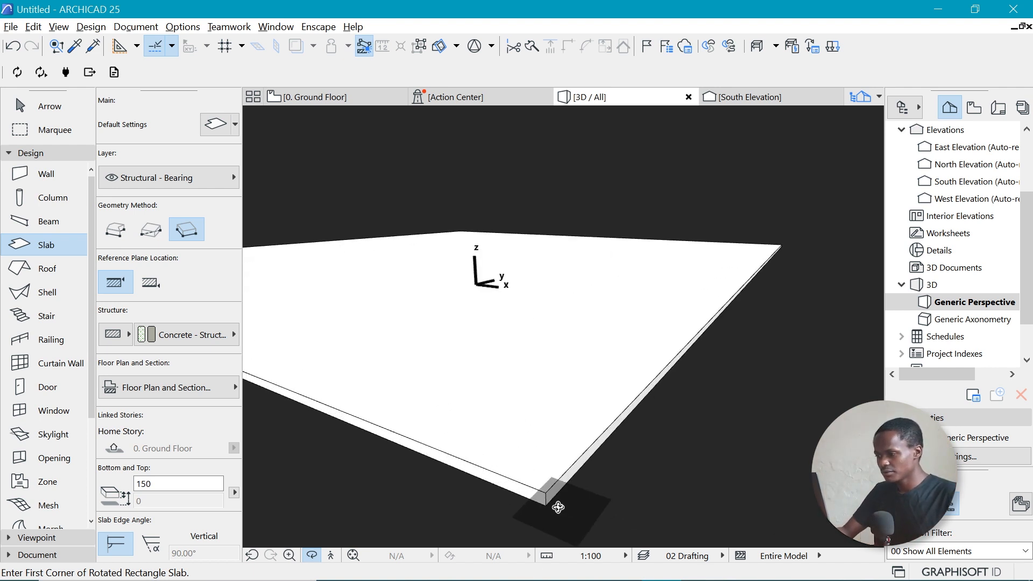
{"action": "key", "text": "Escape"}
{"action": "left_click", "coordinate": [546, 498], "text": "shift"}
{"action": "key", "text": "ctrl+d"}
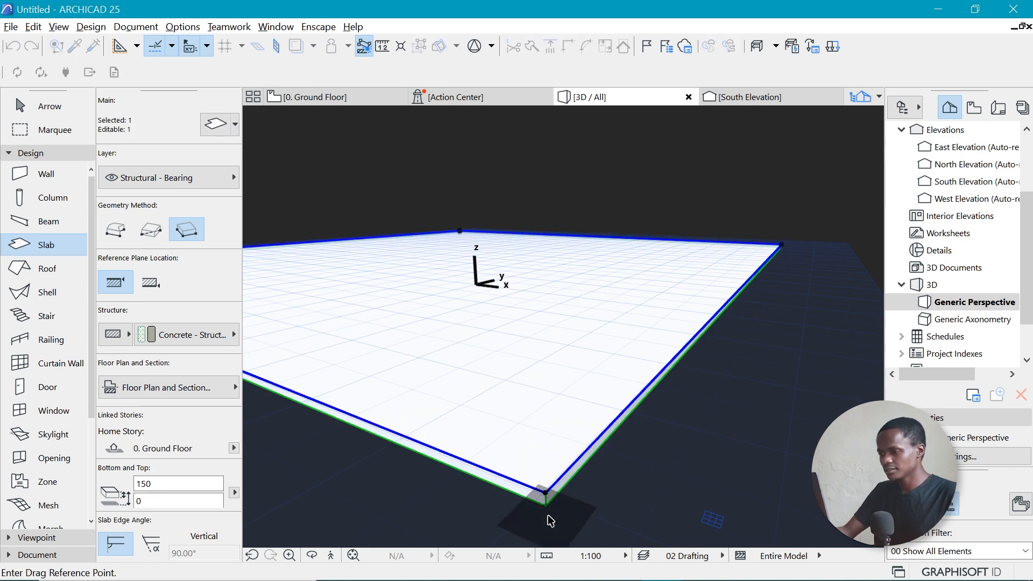
{"action": "left_click", "coordinate": [546, 494]}
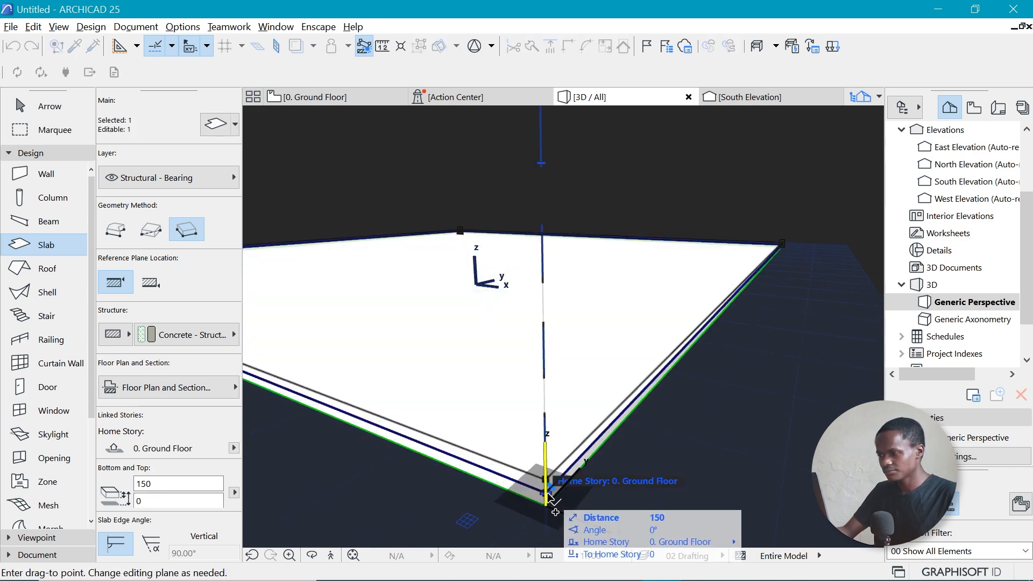
{"action": "key", "text": "Return"}
Offset all edges of the copied upper slab inward by 2000 mm.
{"action": "scroll", "coordinate": [607, 415], "scroll_direction": "down", "scroll_amount": 5}
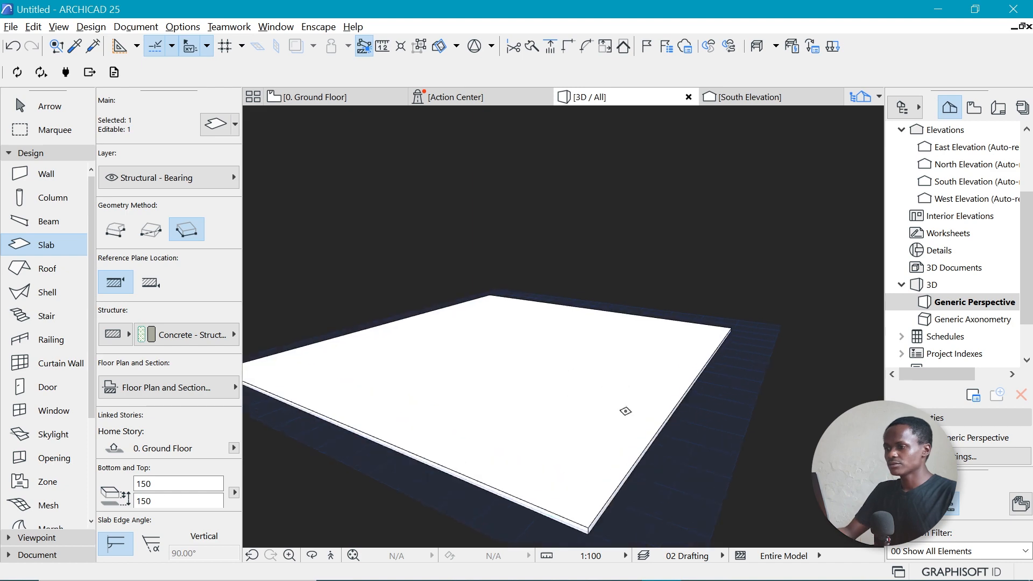
{"action": "scroll", "coordinate": [625, 412], "scroll_direction": "up", "scroll_amount": 2}
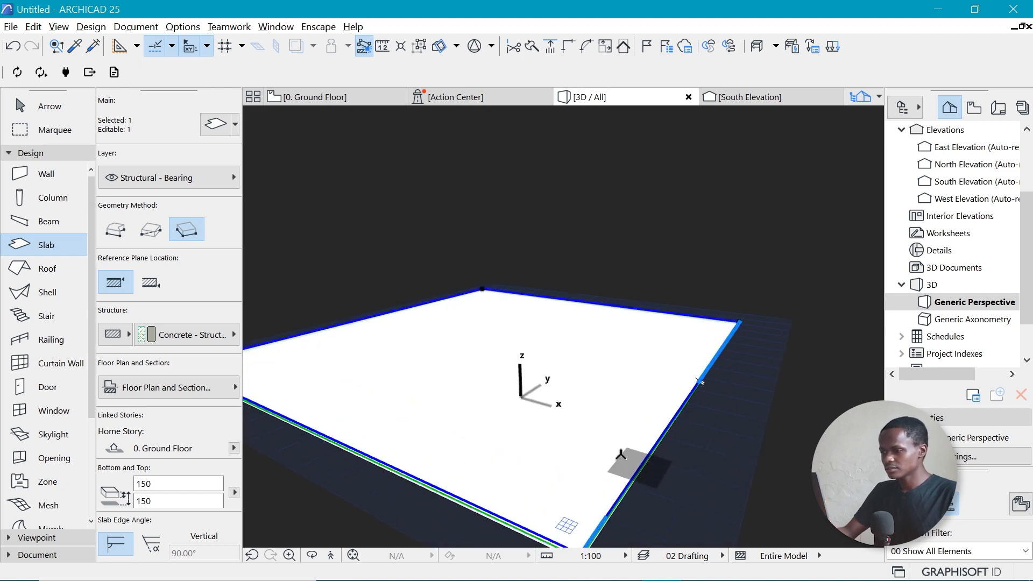
{"action": "left_click", "coordinate": [621, 455]}
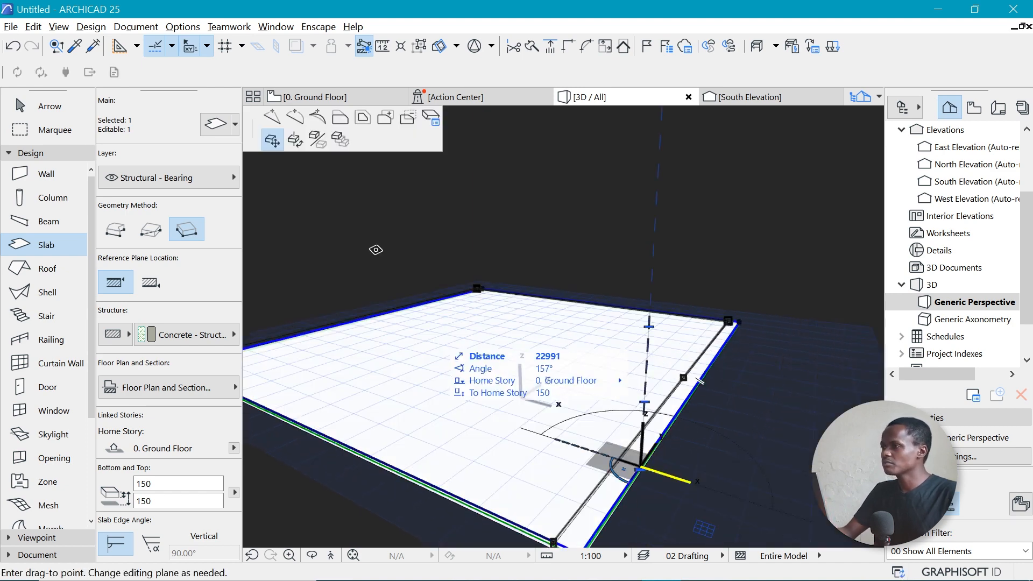
{"action": "left_click", "coordinate": [363, 117]}
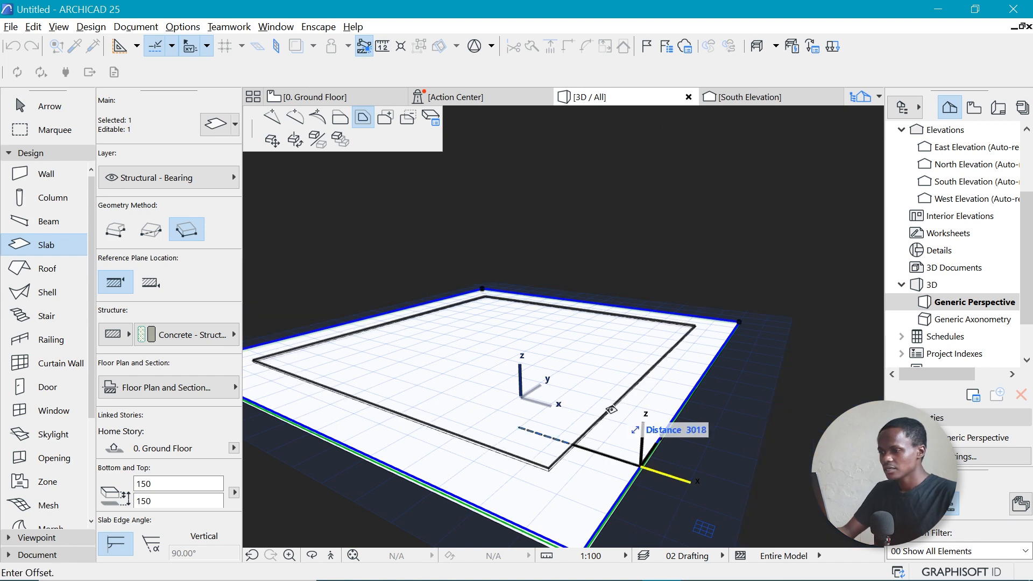
{"action": "type", "text": "2000"}
{"action": "key", "text": "Return"}
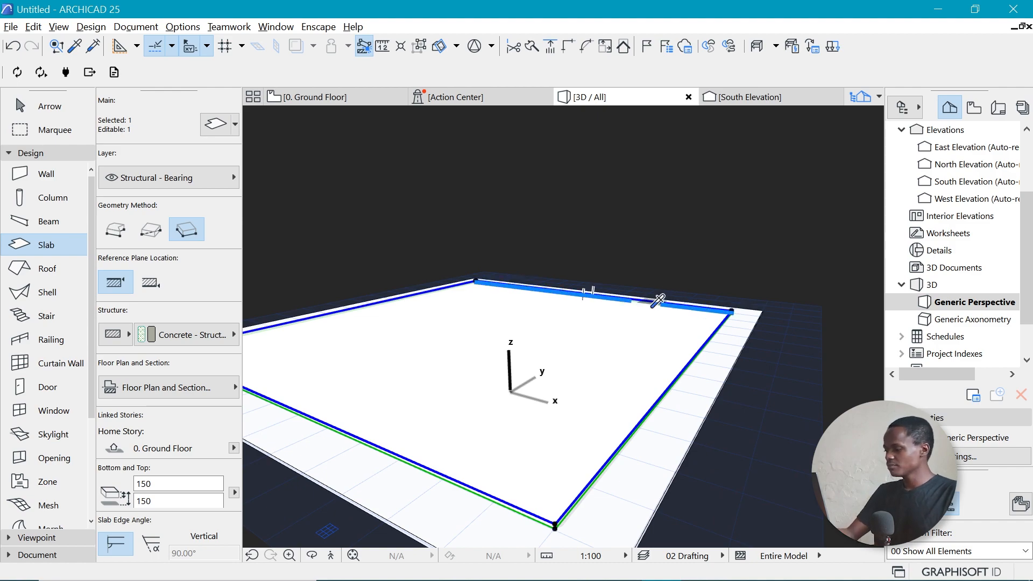
Check the reference image Image1_003.png and subtract a rectangular notch from the upper slab's near corner.
{"action": "key", "text": "alt+Tab"}
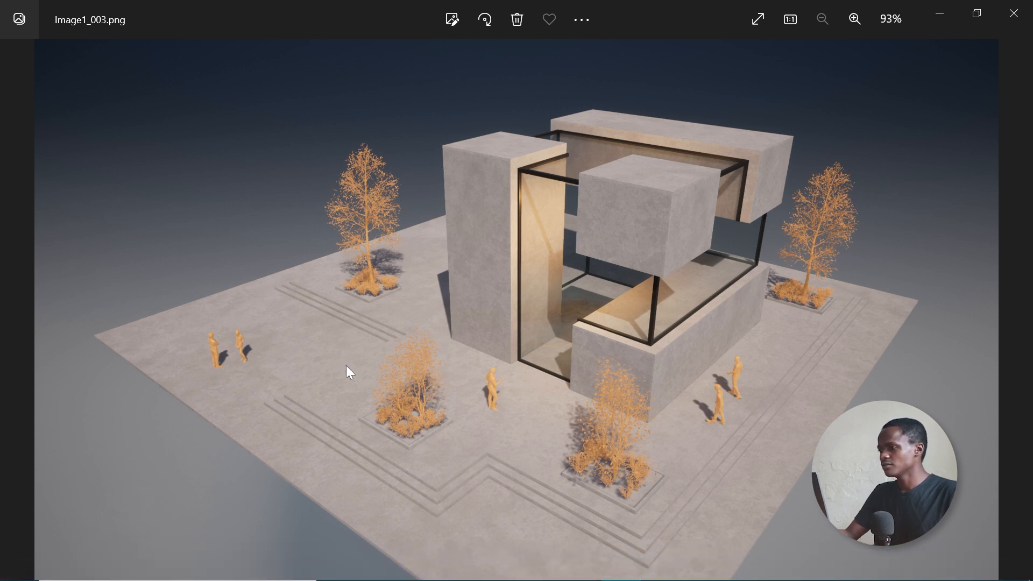
{"action": "key", "text": "alt+Tab"}
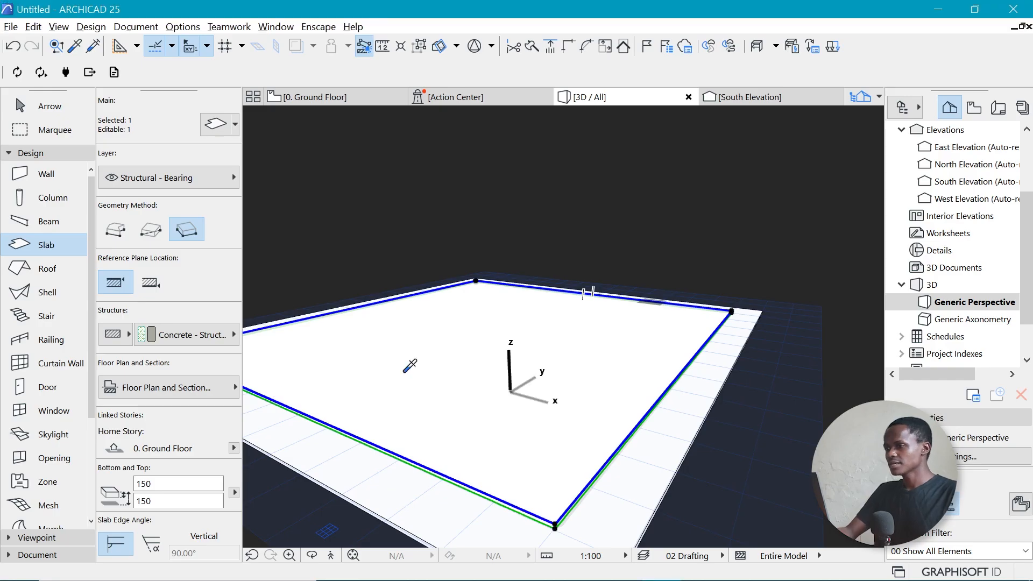
{"action": "left_click", "coordinate": [480, 488]}
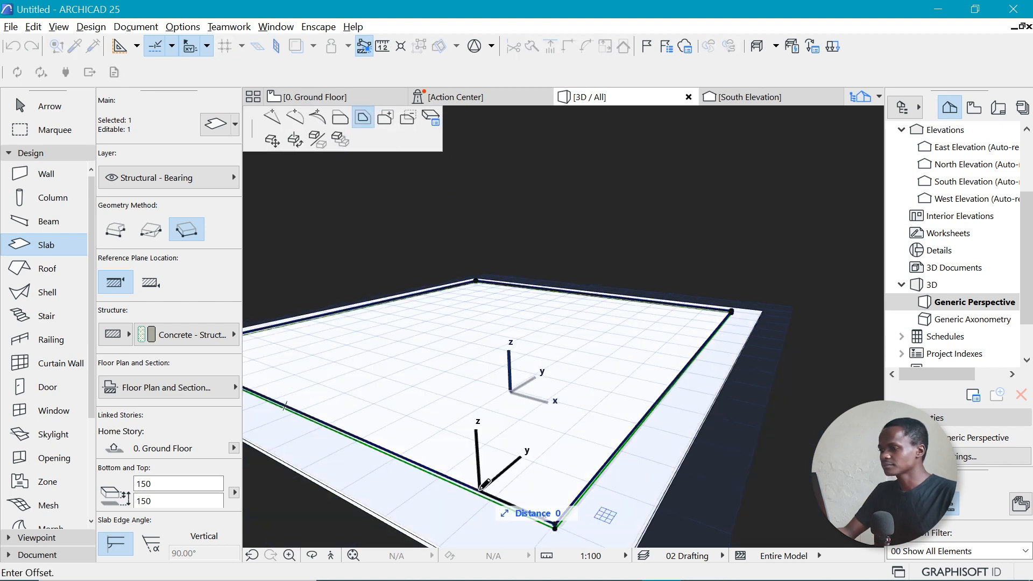
{"action": "left_click", "coordinate": [408, 121]}
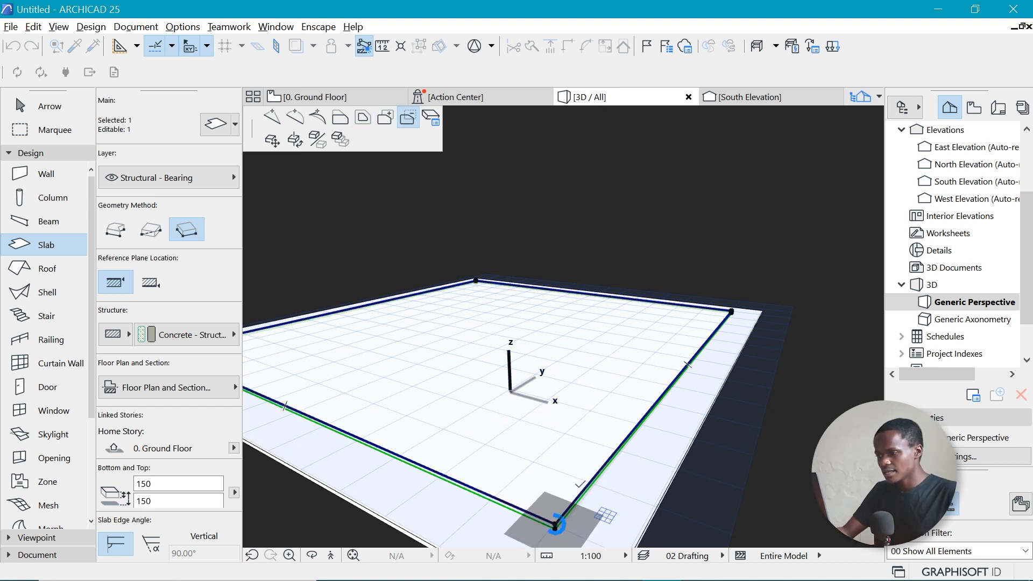
{"action": "left_click", "coordinate": [555, 524]}
{"action": "left_click", "coordinate": [595, 476]}
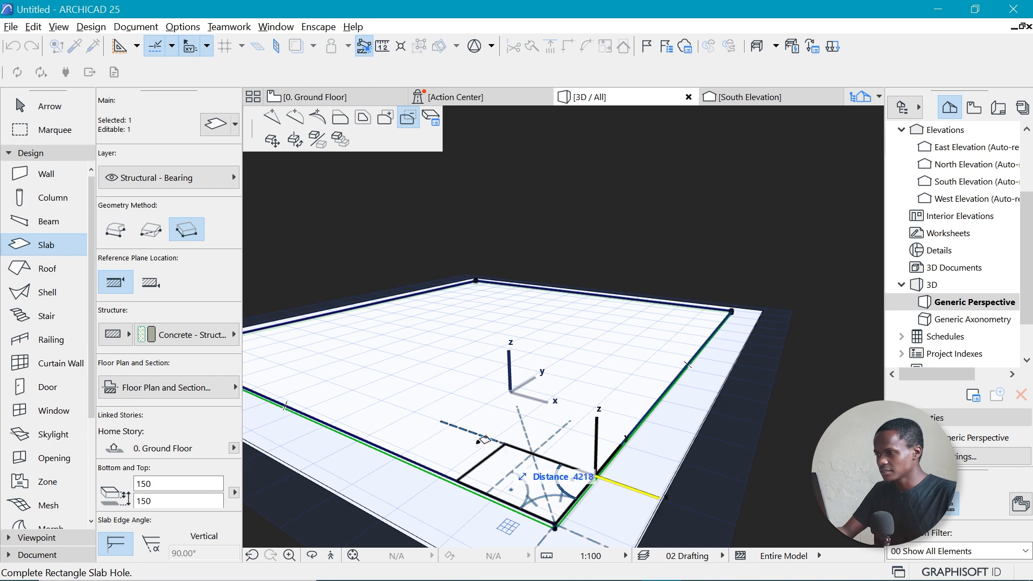
{"action": "left_click", "coordinate": [464, 431]}
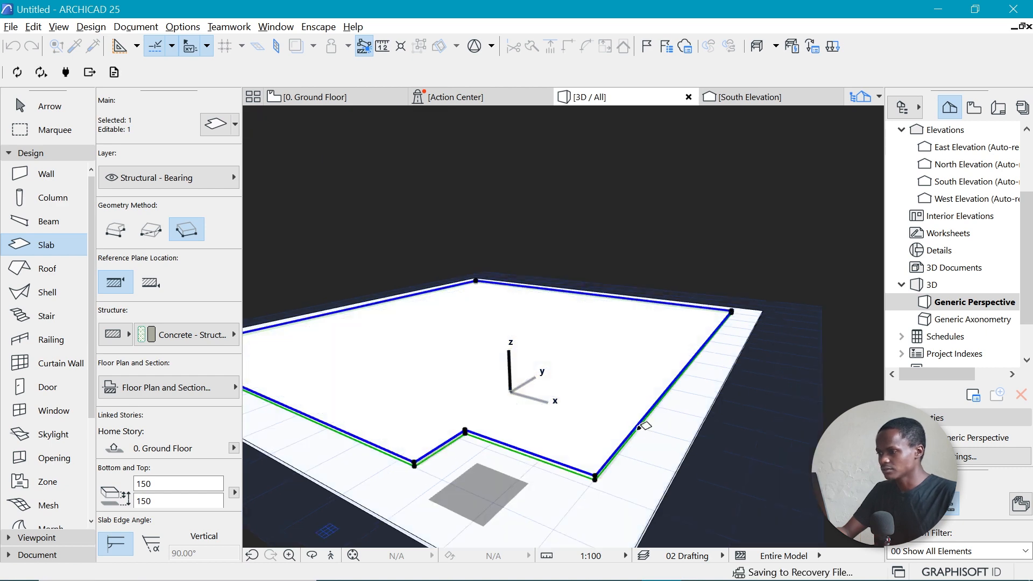
Subtract a second rectangular notch about 5000 mm deep at the far end of the upper slab's front edge, through its left corner.
{"action": "scroll", "coordinate": [795, 452], "scroll_direction": "down", "scroll_amount": 2}
{"action": "scroll", "coordinate": [376, 360], "scroll_direction": "up", "scroll_amount": 3}
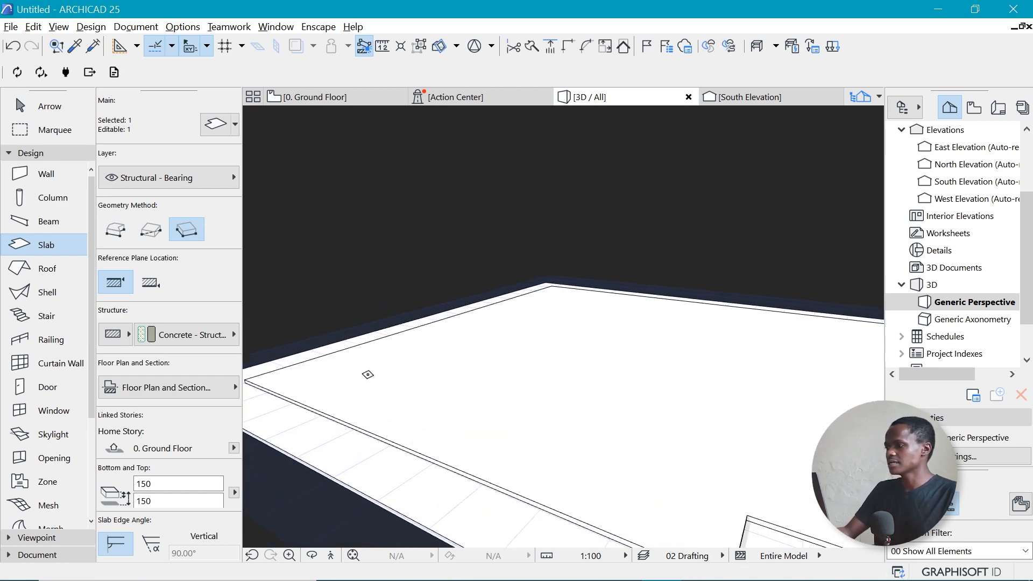
{"action": "left_click", "coordinate": [395, 430]}
{"action": "left_click", "coordinate": [394, 430]}
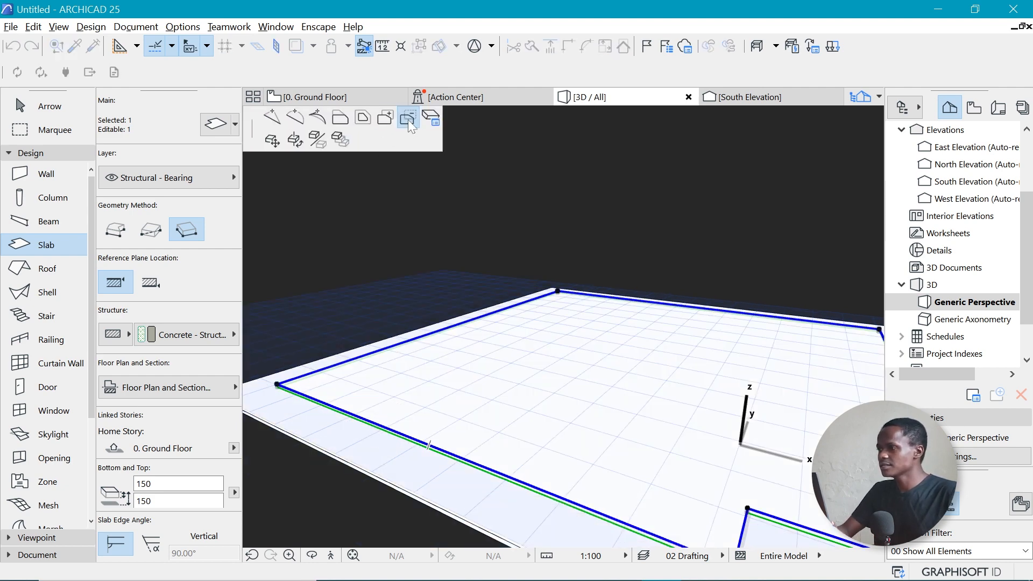
{"action": "left_click", "coordinate": [408, 119]}
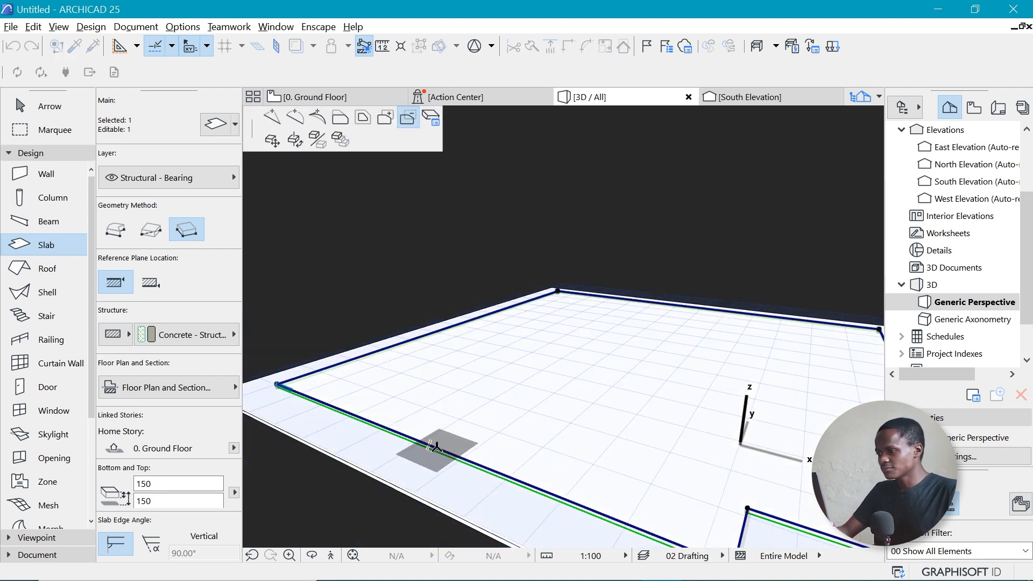
{"action": "left_click", "coordinate": [427, 444]}
{"action": "left_click", "coordinate": [471, 419]}
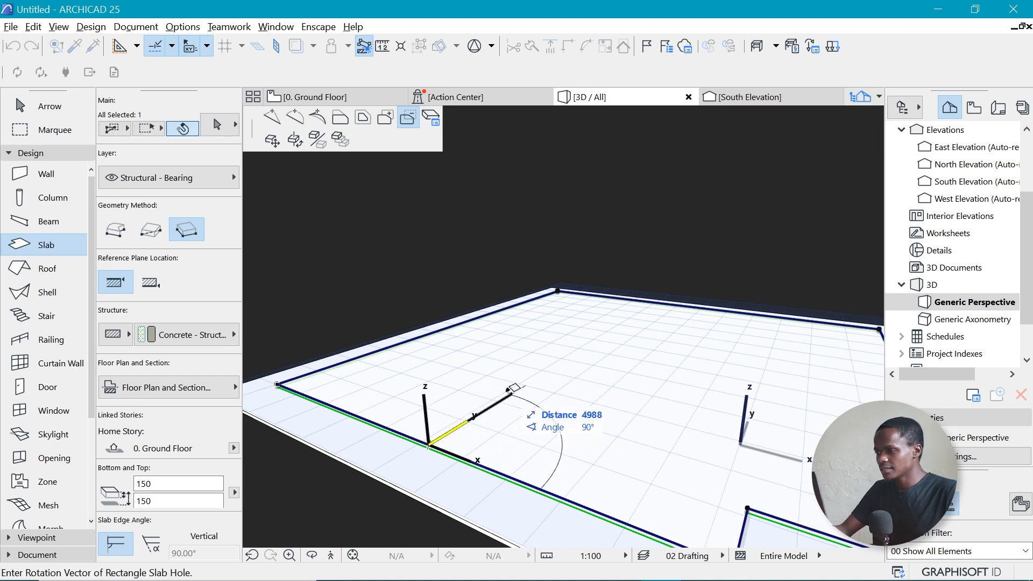
{"action": "left_click", "coordinate": [507, 397]}
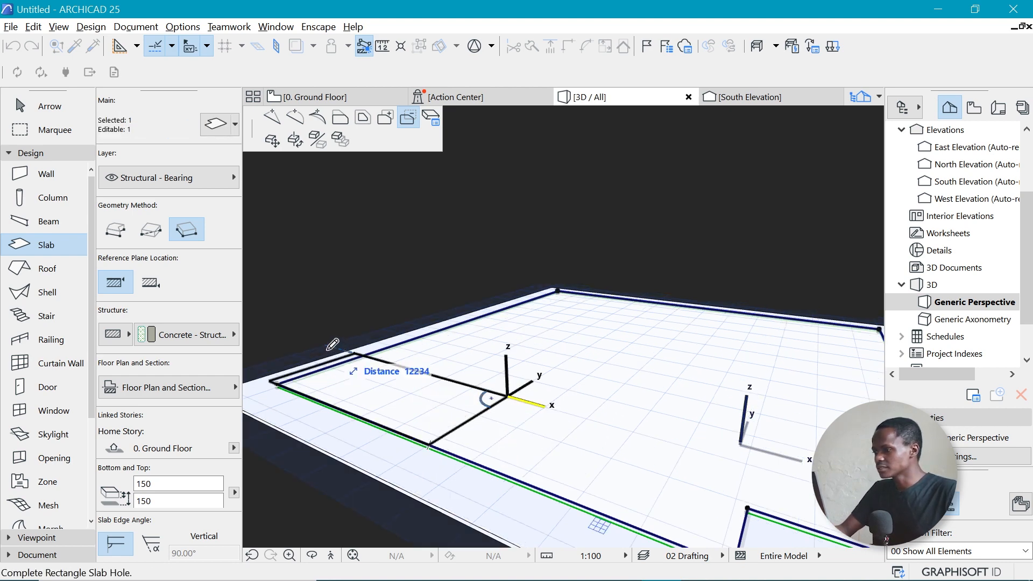
{"action": "left_click", "coordinate": [327, 351]}
Select the notched slab and drag a copy of it 150 mm straight up from its near corner.
{"action": "scroll", "coordinate": [430, 355], "scroll_direction": "down", "scroll_amount": 4}
{"action": "scroll", "coordinate": [537, 385], "scroll_direction": "up", "scroll_amount": 3}
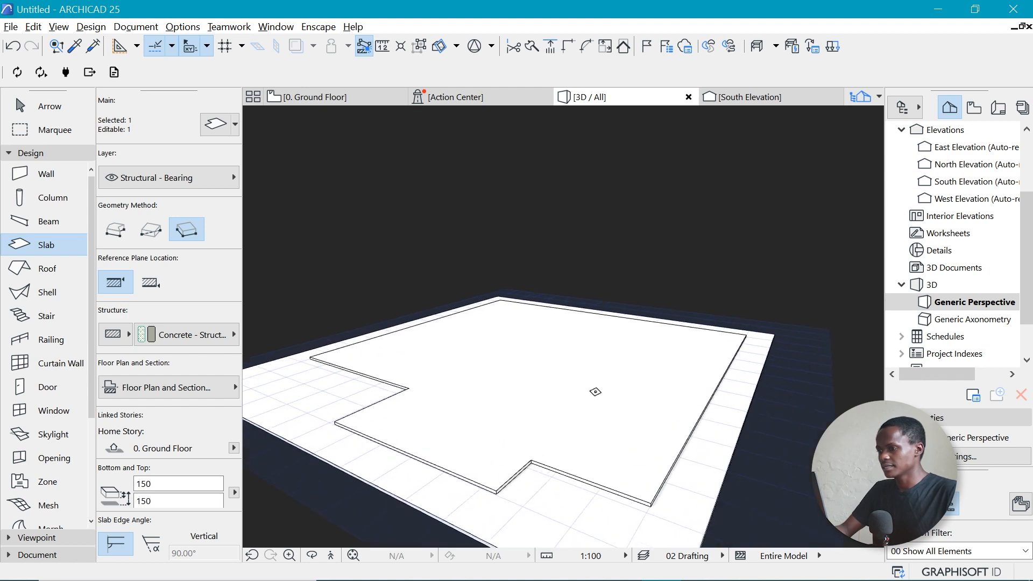
{"action": "scroll", "coordinate": [417, 388], "scroll_direction": "down", "scroll_amount": 3}
{"action": "scroll", "coordinate": [458, 413], "scroll_direction": "up", "scroll_amount": 2}
{"action": "left_click", "coordinate": [500, 457]}
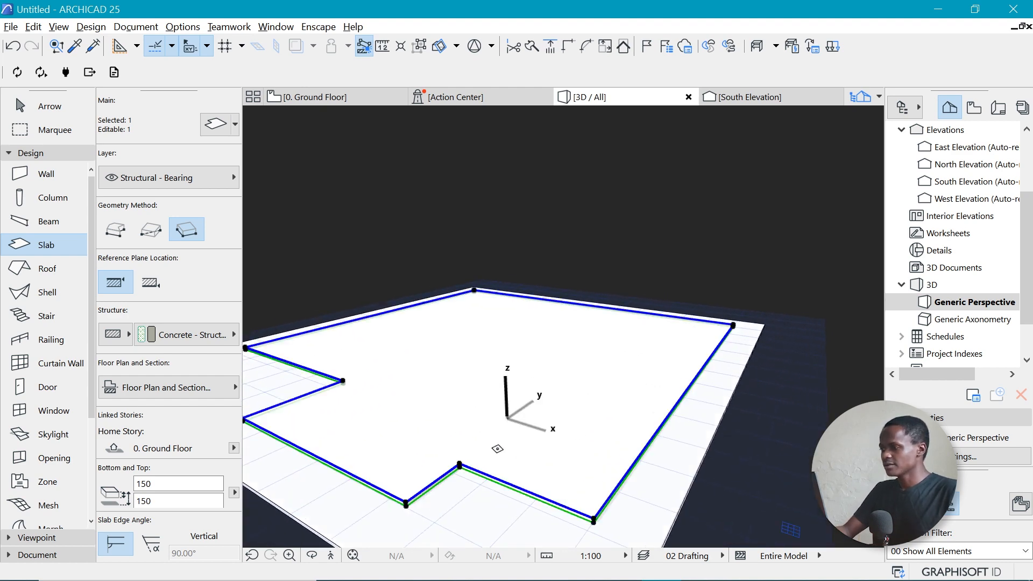
{"action": "scroll", "coordinate": [551, 495], "scroll_direction": "up", "scroll_amount": 4}
{"action": "key", "text": "ctrl+d"}
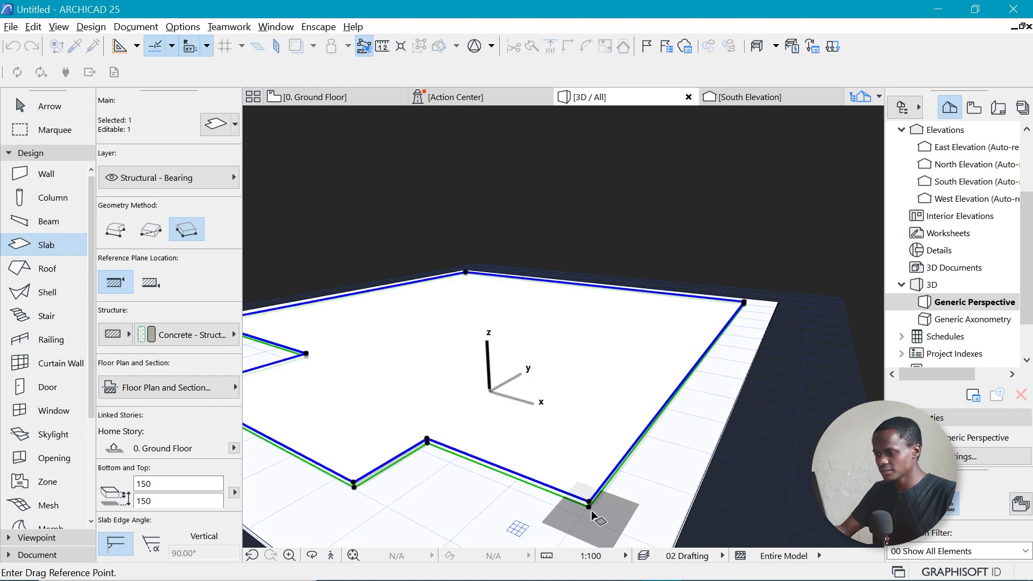
{"action": "left_click", "coordinate": [589, 504]}
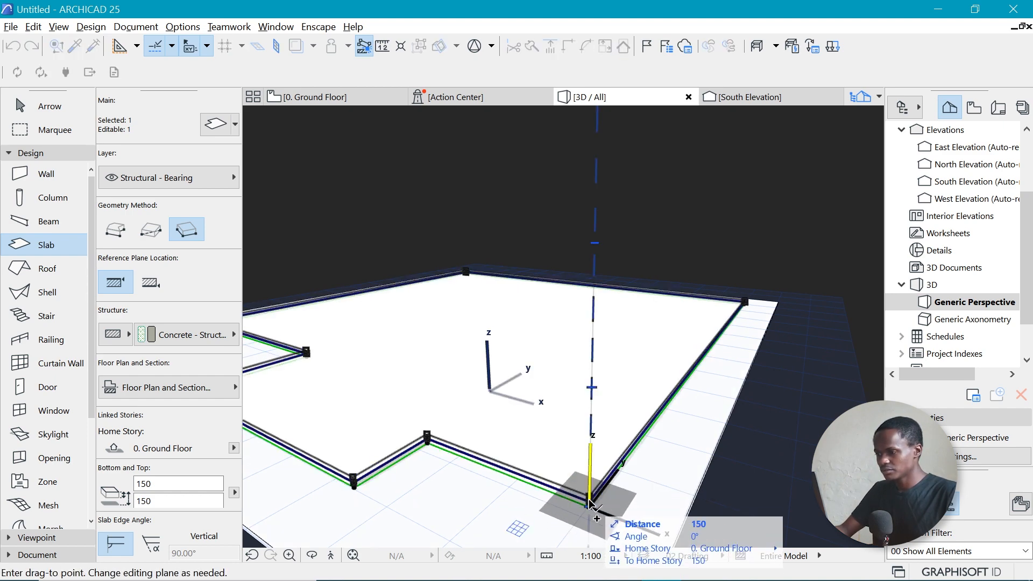
{"action": "key", "text": "Return"}
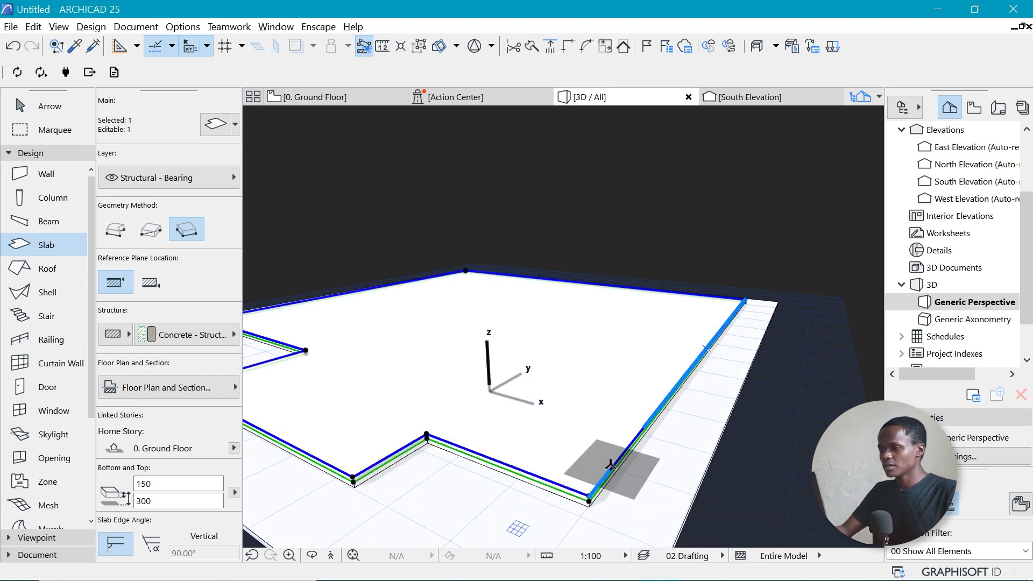
Offset all edges of the copied notched slab inward by 300 mm to form a step.
{"action": "left_click", "coordinate": [611, 463]}
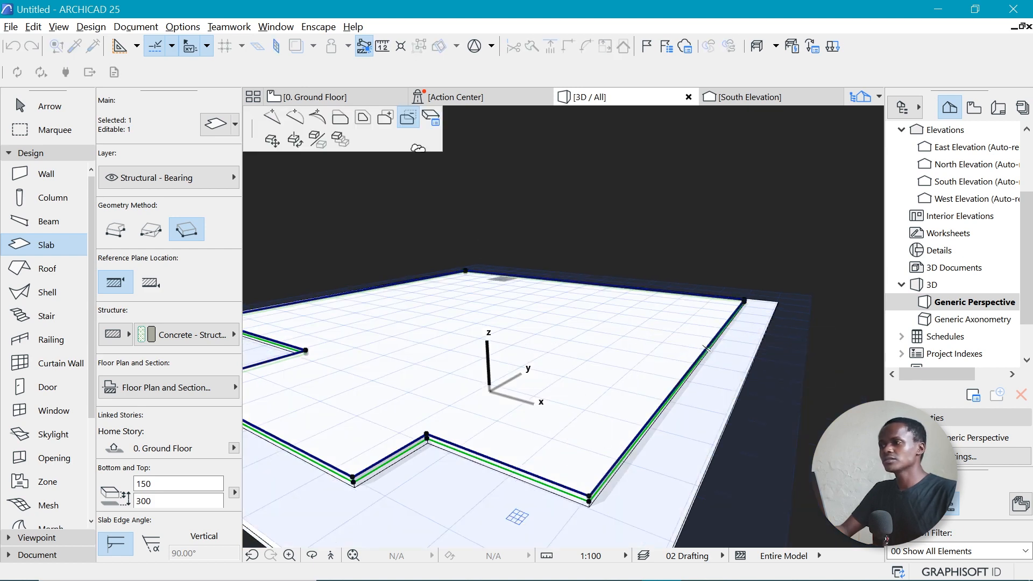
{"action": "left_click", "coordinate": [364, 123]}
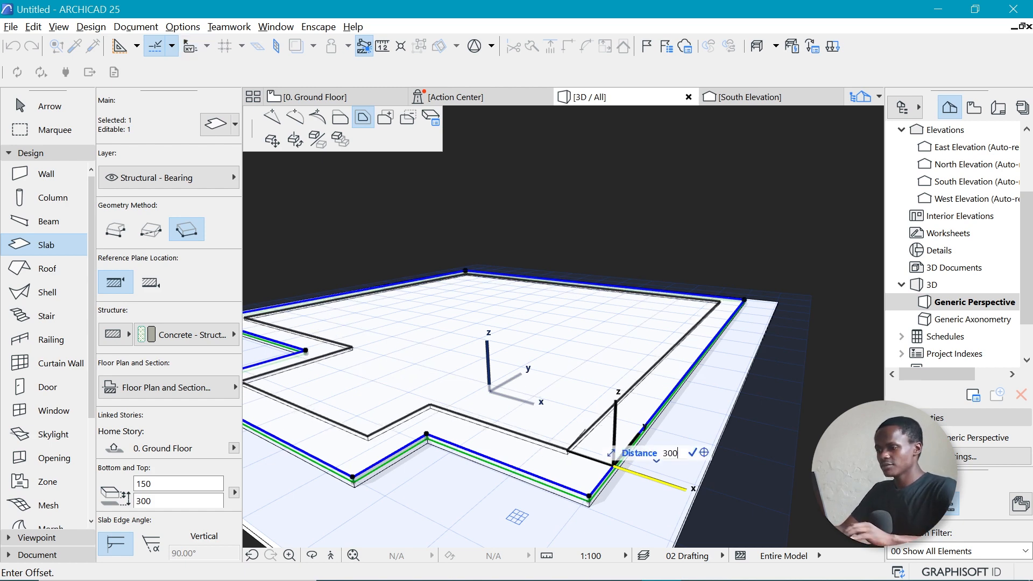
{"action": "left_click", "coordinate": [616, 458]}
Drag a copy of the notched slab another 150 mm up and offset its edges inward by 300 mm as the top step.
{"action": "key", "text": "ctrl+d"}
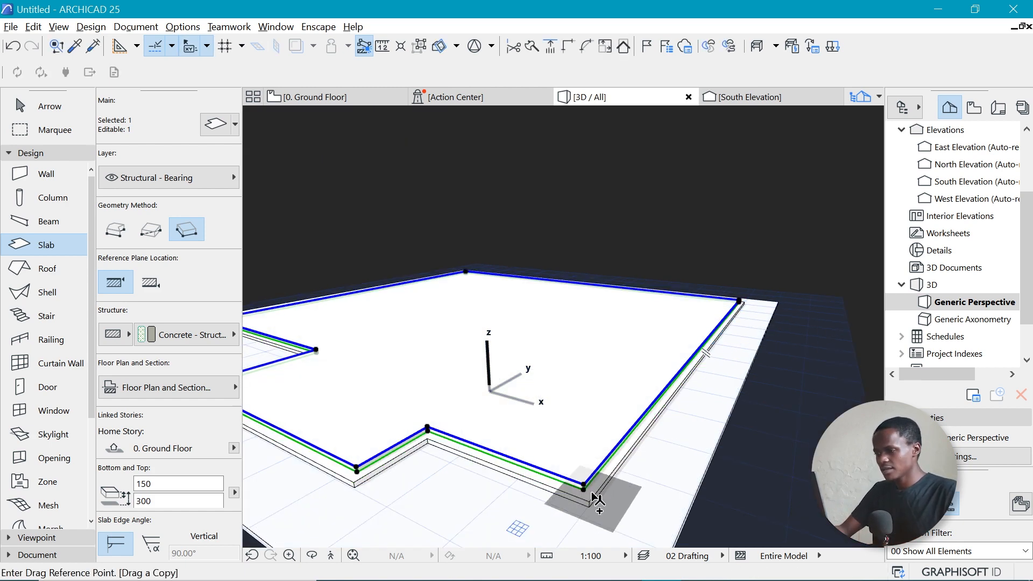
{"action": "left_click", "coordinate": [584, 491]}
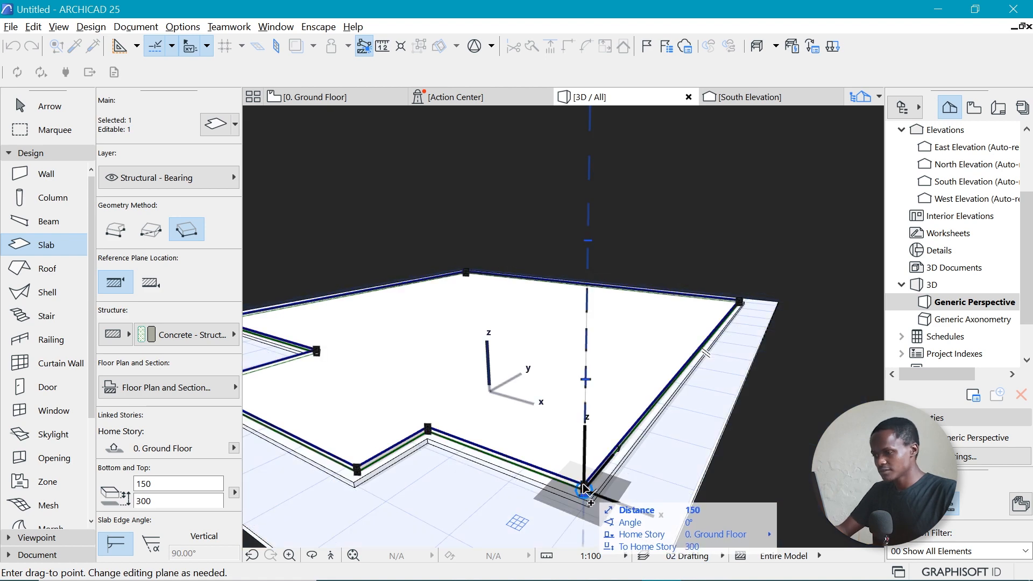
{"action": "left_click", "coordinate": [608, 438]}
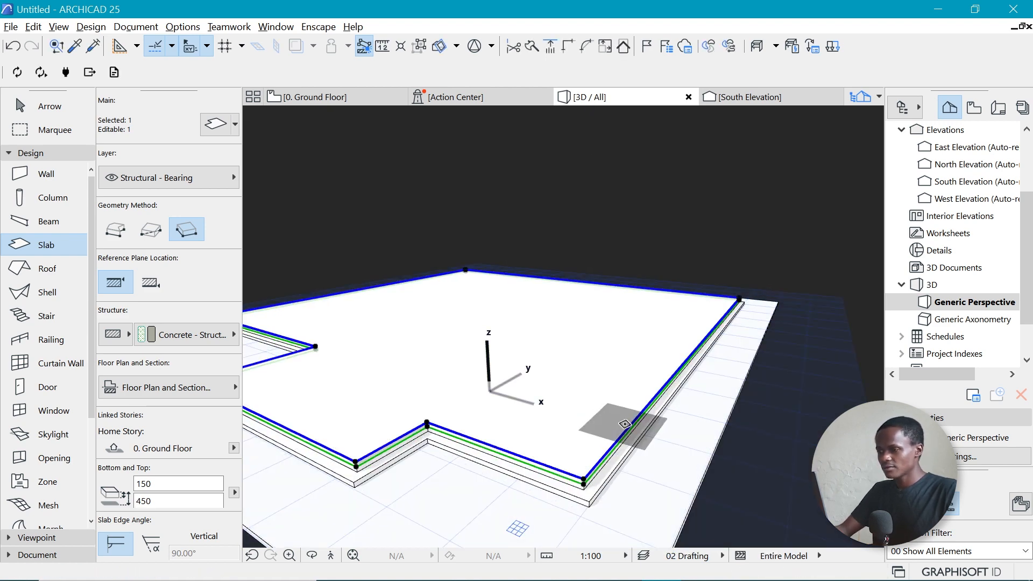
{"action": "left_click", "coordinate": [586, 400]}
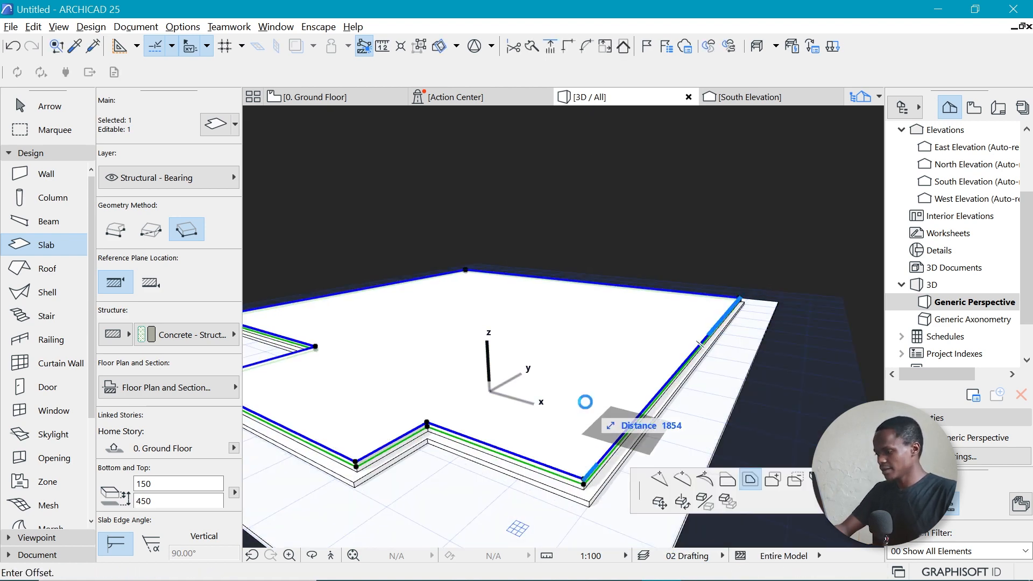
{"action": "type", "text": "30"}
{"action": "key", "text": "Return"}
{"action": "key", "text": "Escape"}
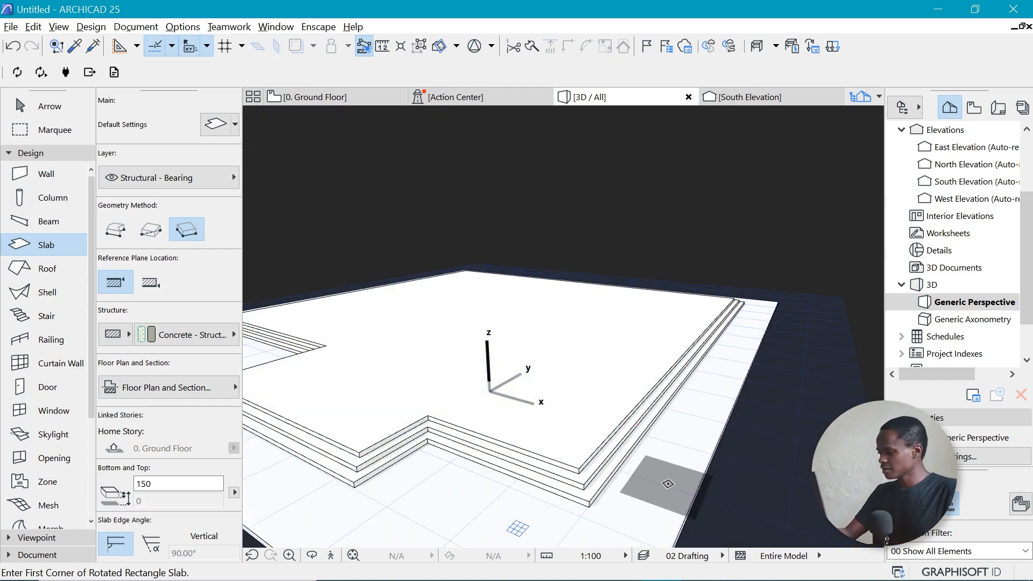
Set the slab thickness to 3000 mm and draw a rotated-rectangle slab about 4160 mm wide along the plinth's right side.
{"action": "key", "text": "alt+Tab"}
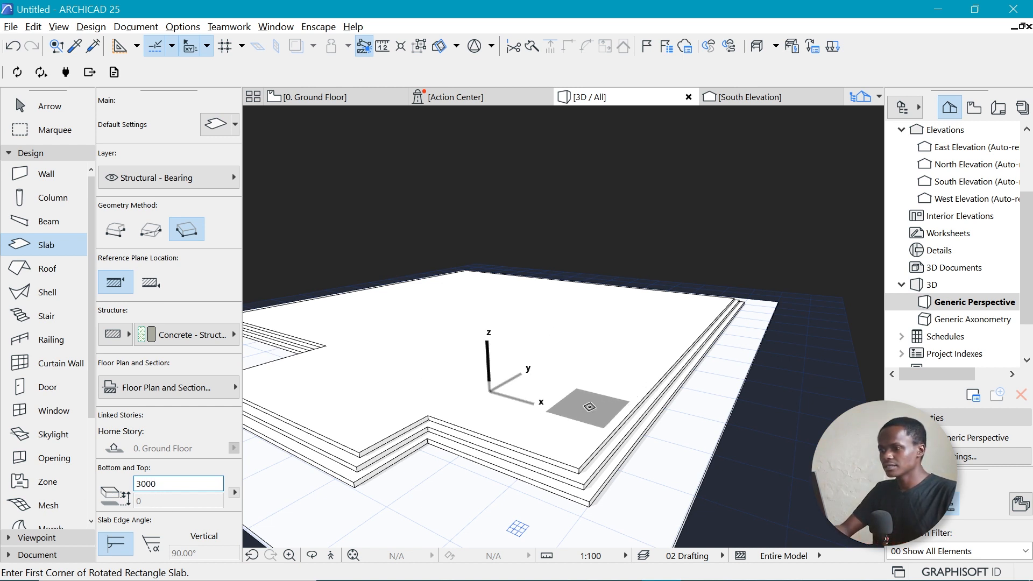
{"action": "left_click", "coordinate": [604, 385]}
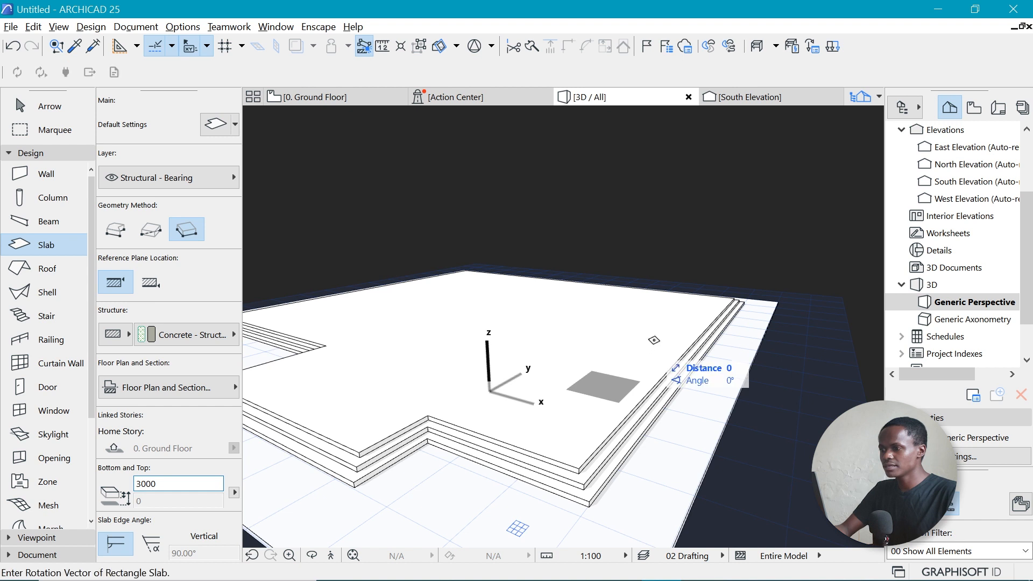
{"action": "left_click", "coordinate": [684, 316]}
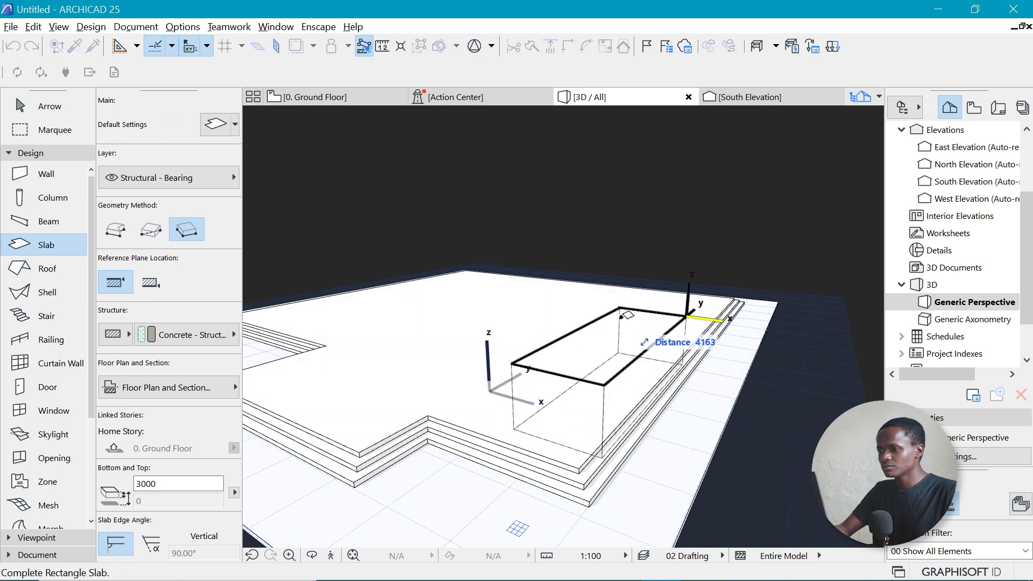
{"action": "left_click", "coordinate": [623, 316]}
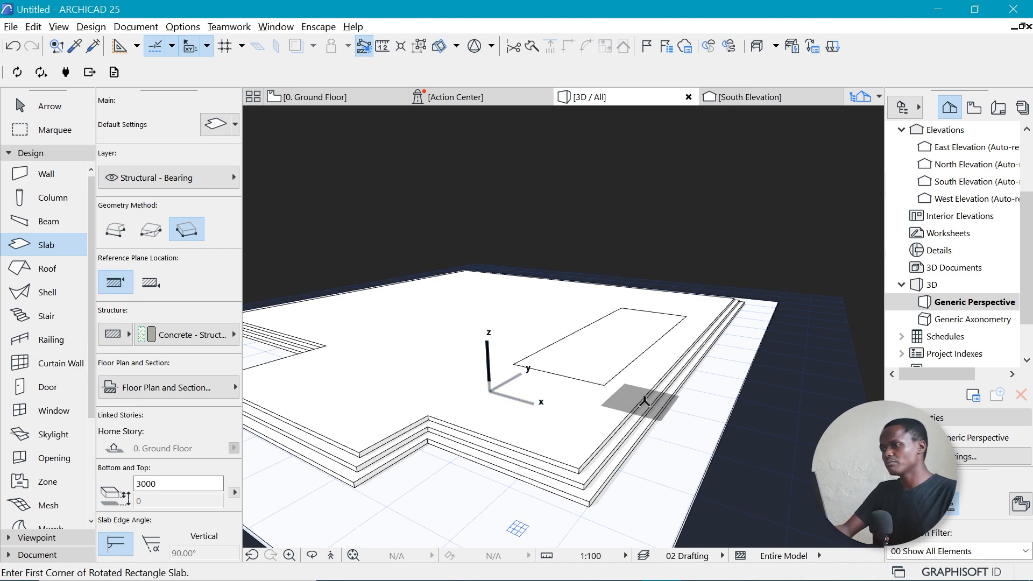
Select the 3000 mm thick slab and set its reference plane to the bottom so it rises above the plinth.
{"action": "left_click", "coordinate": [597, 350], "text": "shift"}
{"action": "key", "text": "Escape"}
{"action": "left_click", "coordinate": [623, 310], "text": "shift"}
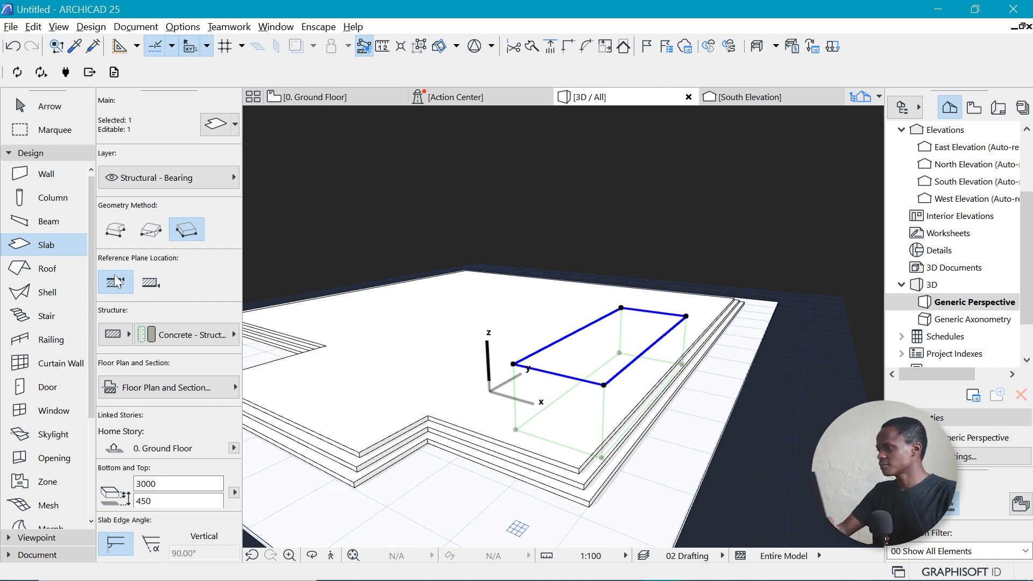
{"action": "left_click", "coordinate": [156, 286]}
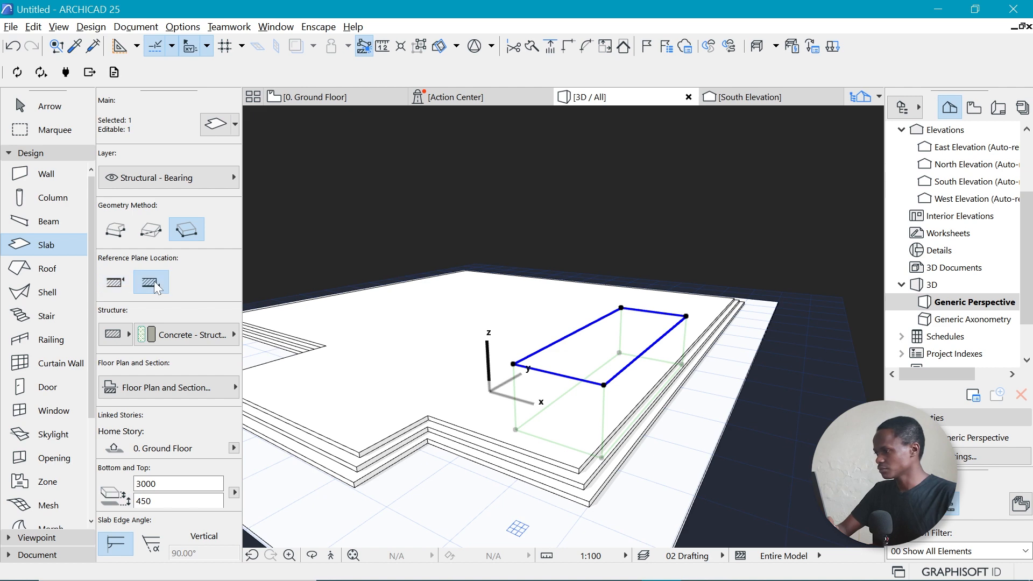
{"action": "mouse_move", "coordinate": [595, 222]}
{"action": "middle_mouse_down", "text": "shift"}
{"action": "mouse_move", "coordinate": [602, 203]}
{"action": "mouse_move", "coordinate": [590, 234]}
{"action": "middle_mouse_up", "text": "shift"}
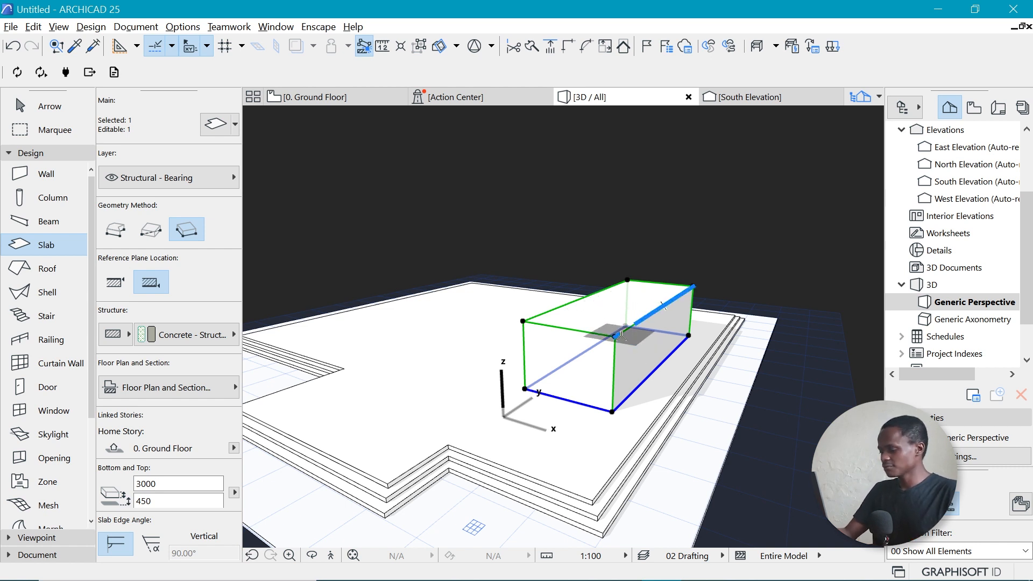
Drag a copy of the 3000 mm high block about 6700 mm across the plinth to stand behind the original on its inner side.
{"action": "key", "text": "ctrl+d"}
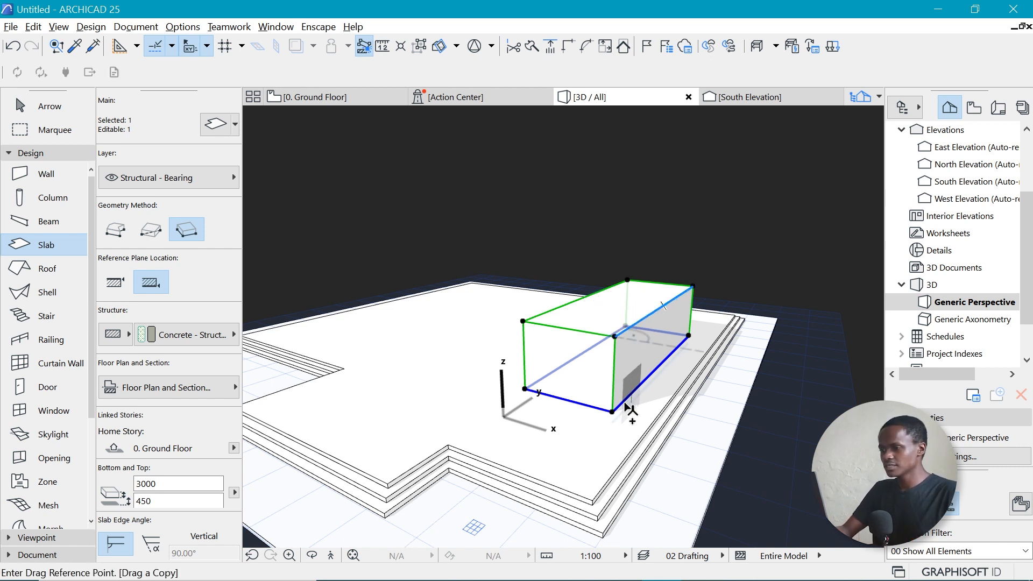
{"action": "left_click", "coordinate": [612, 412]}
{"action": "left_click", "coordinate": [612, 412]}
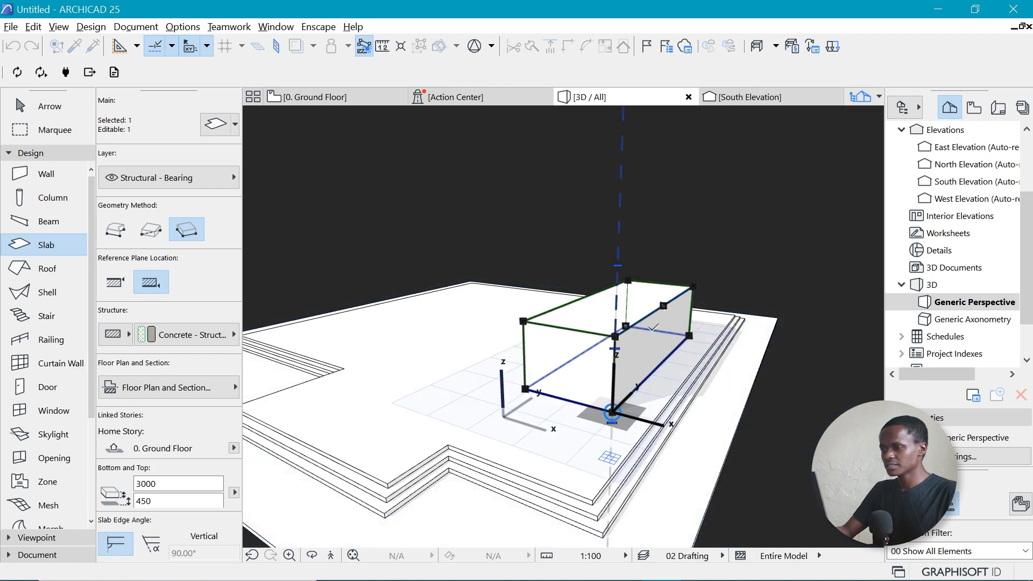
{"action": "key", "text": "ctrl+d"}
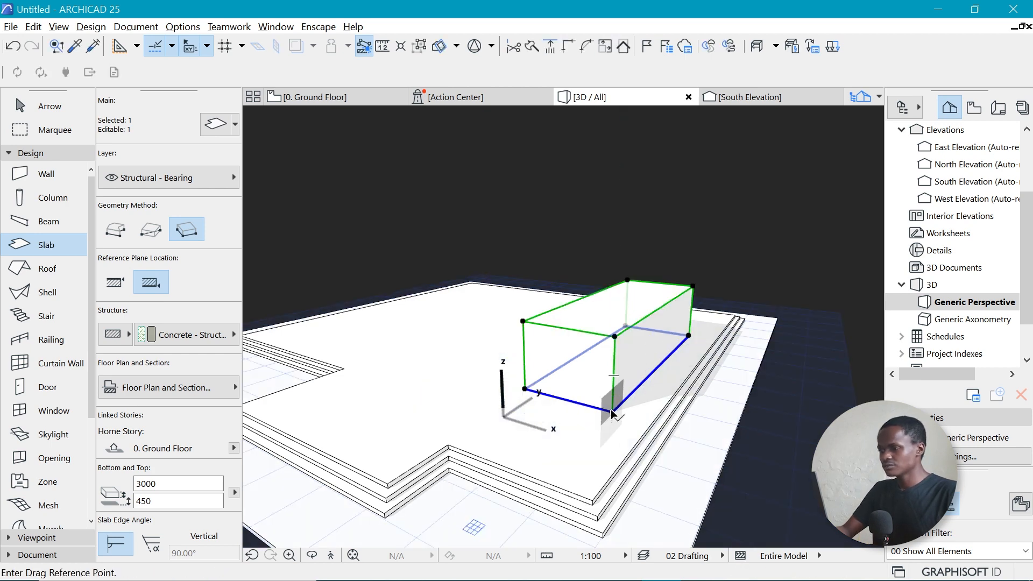
{"action": "left_click", "coordinate": [612, 410]}
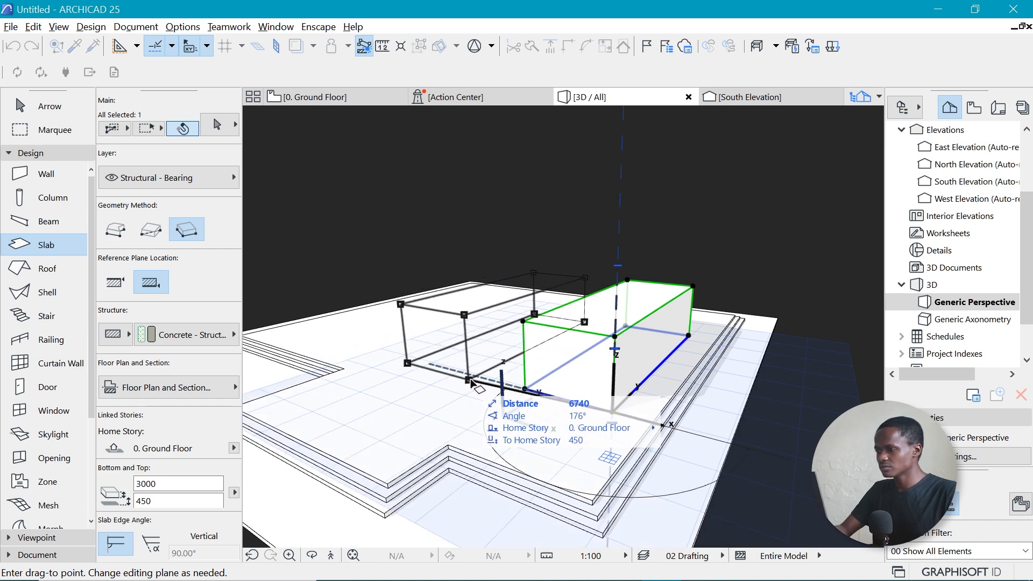
{"action": "left_click", "coordinate": [500, 377]}
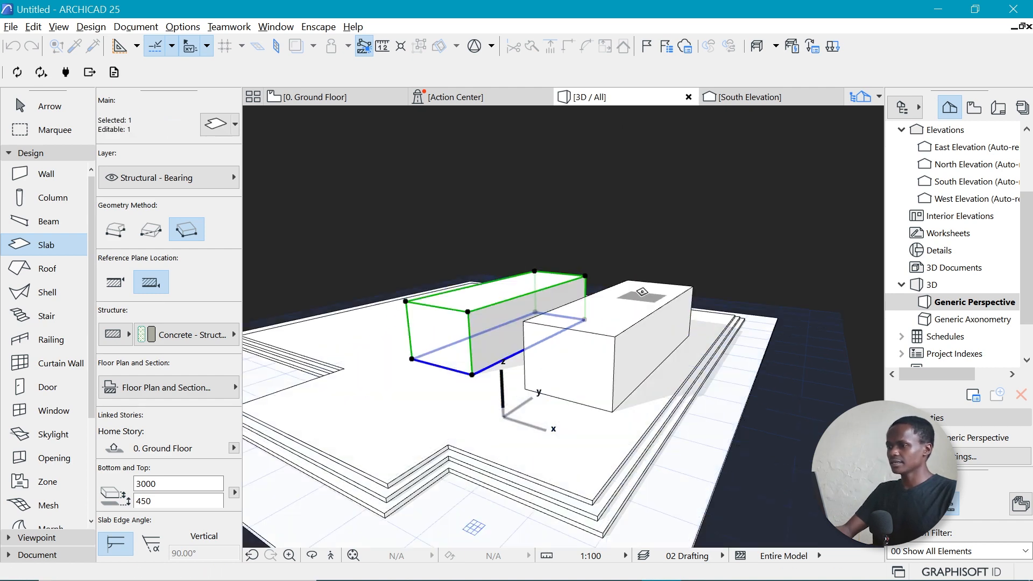
Stretch the copied block's thickness up to 9000 mm from its upper front corner.
{"action": "left_click", "coordinate": [463, 317]}
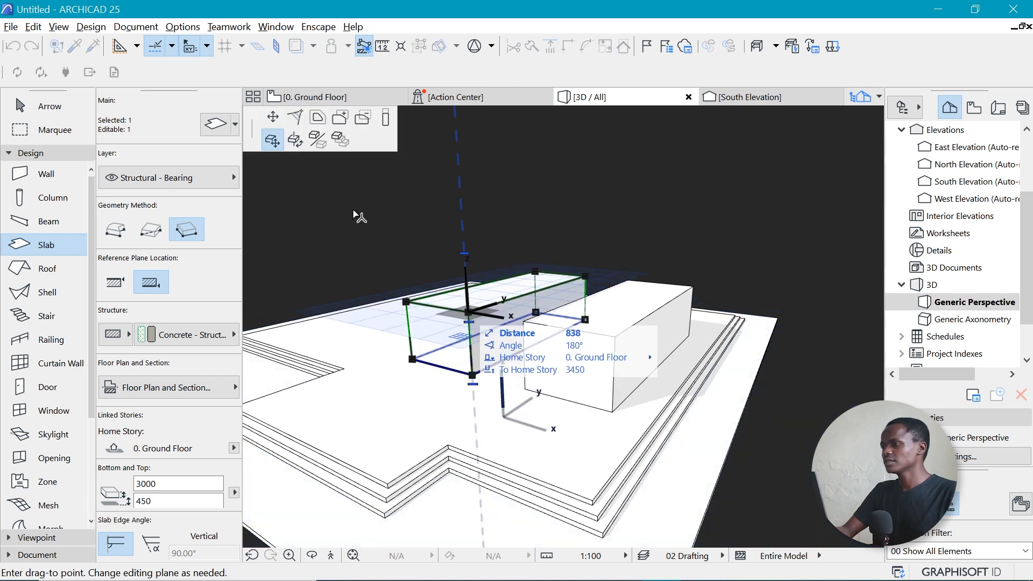
{"action": "left_click", "coordinate": [390, 127]}
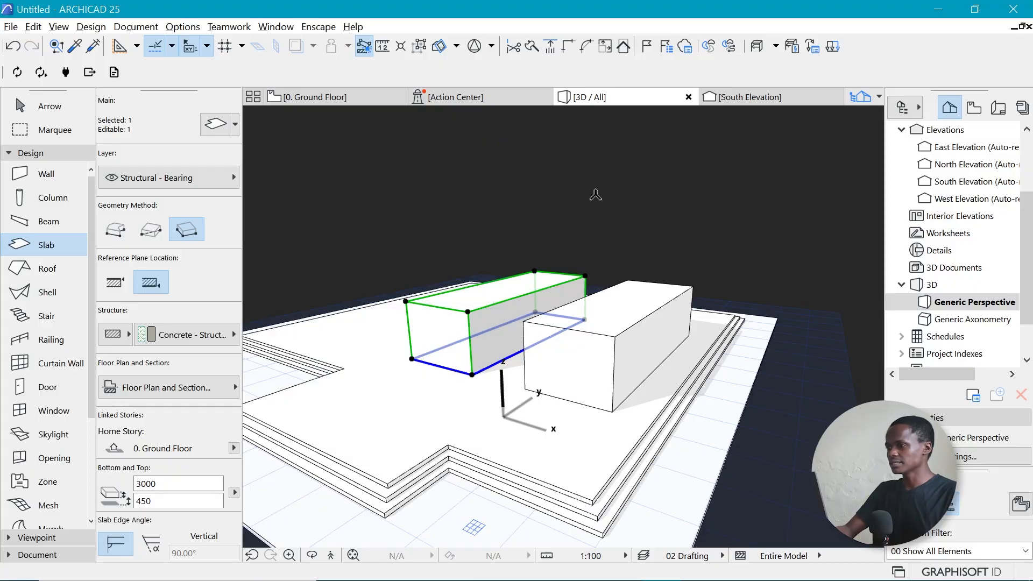
{"action": "left_click", "coordinate": [467, 312]}
{"action": "left_click", "coordinate": [613, 397]}
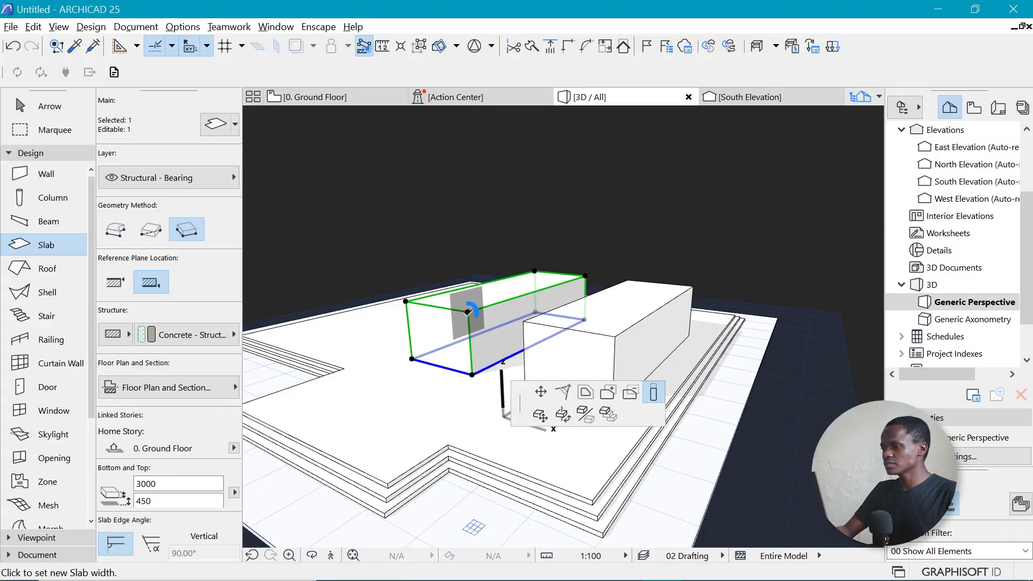
{"action": "type", "text": "90"}
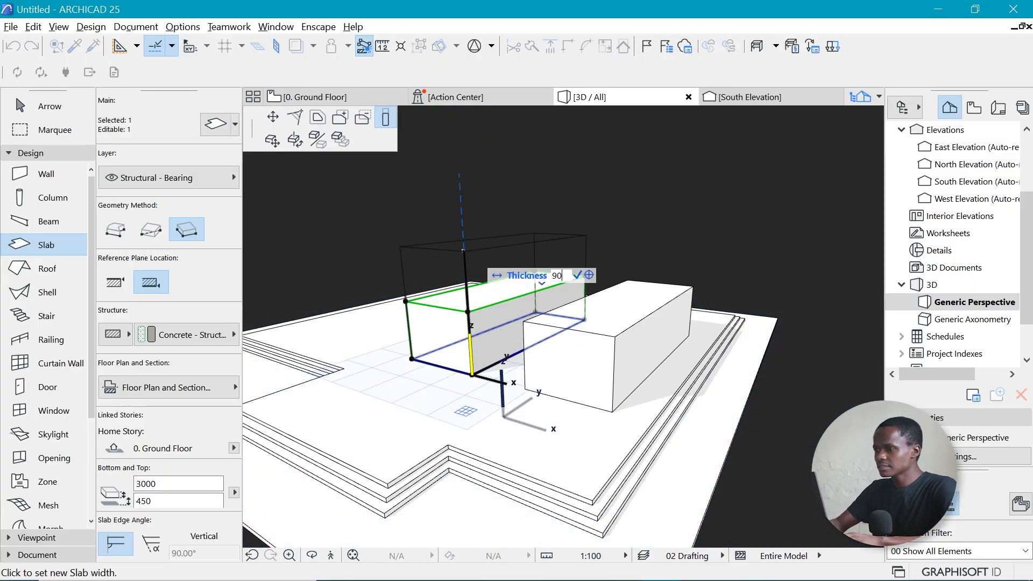
{"action": "type", "text": "00"}
{"action": "key", "text": "Return"}
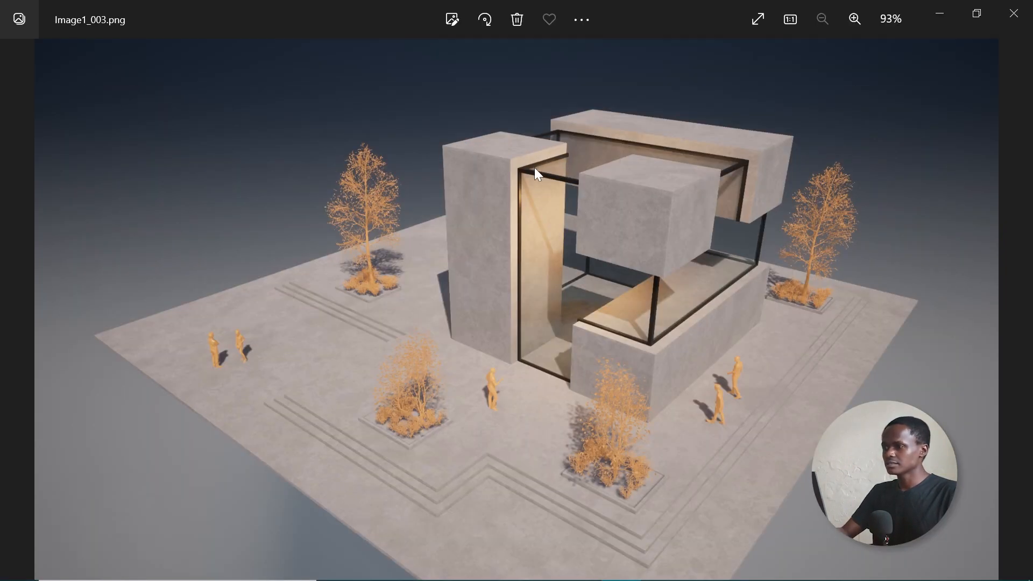
{"action": "key", "text": "alt+Tab"}
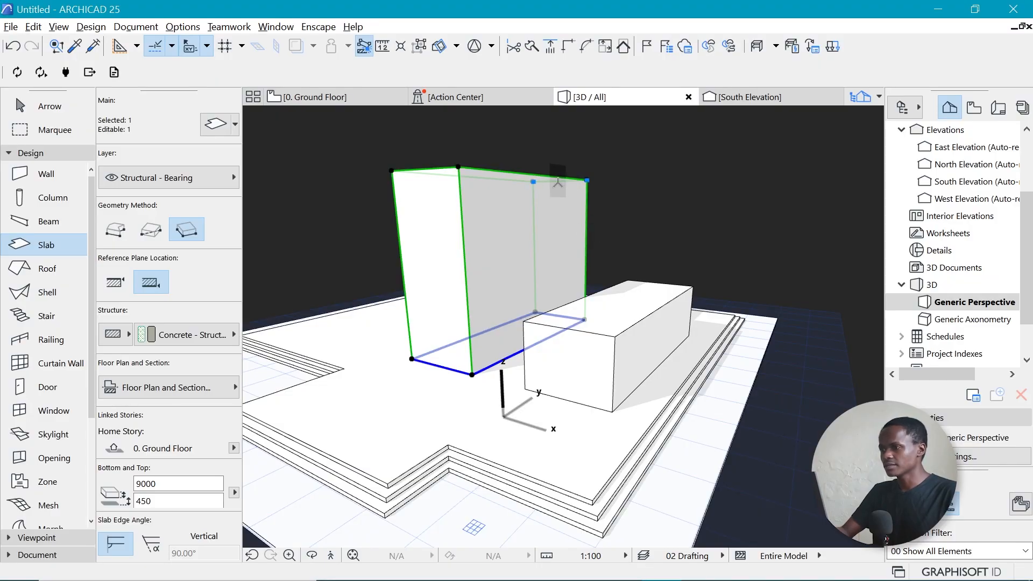
{"action": "left_click", "coordinate": [558, 181]}
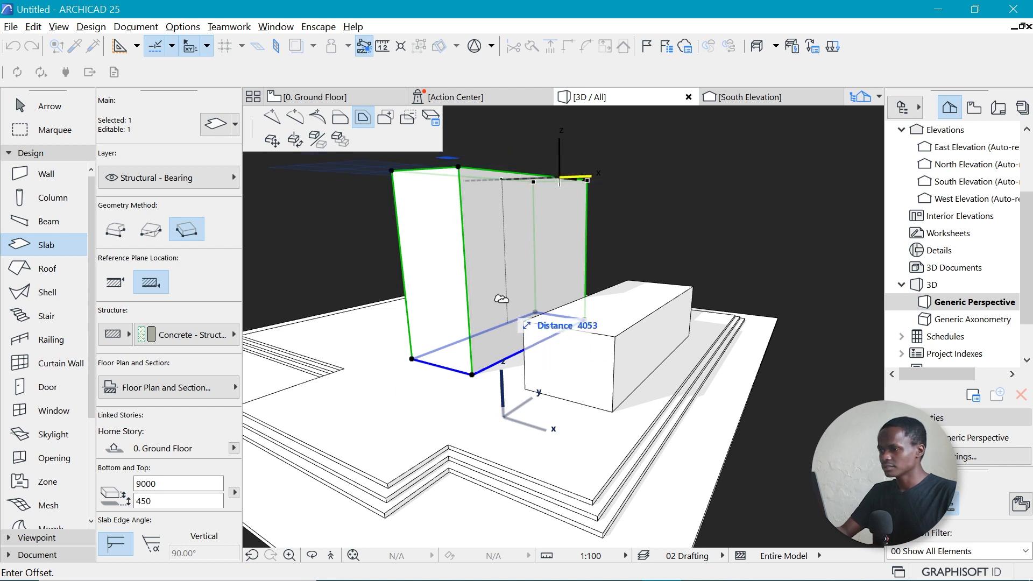
{"action": "left_click", "coordinate": [340, 117]}
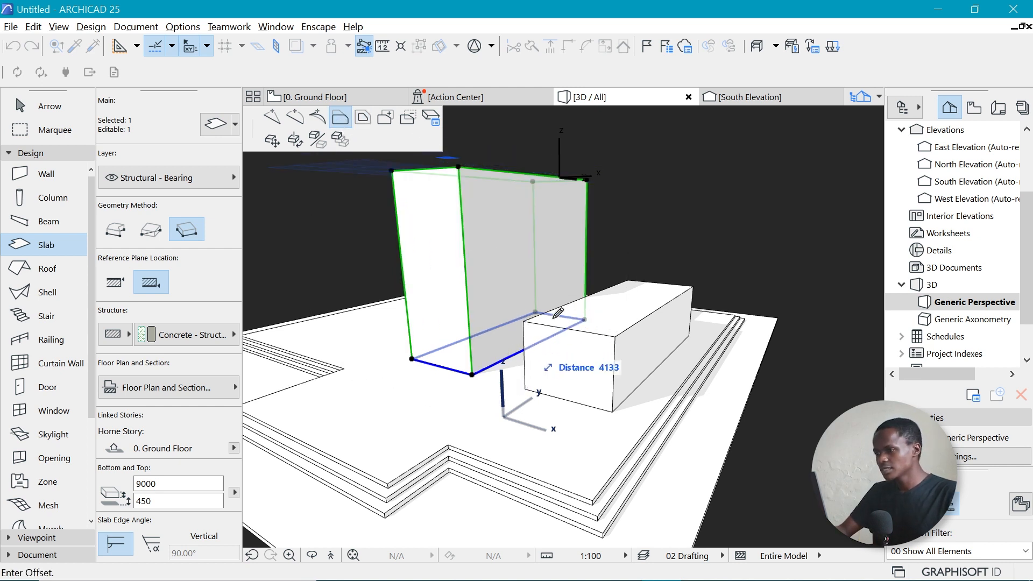
{"action": "key", "text": "Escape"}
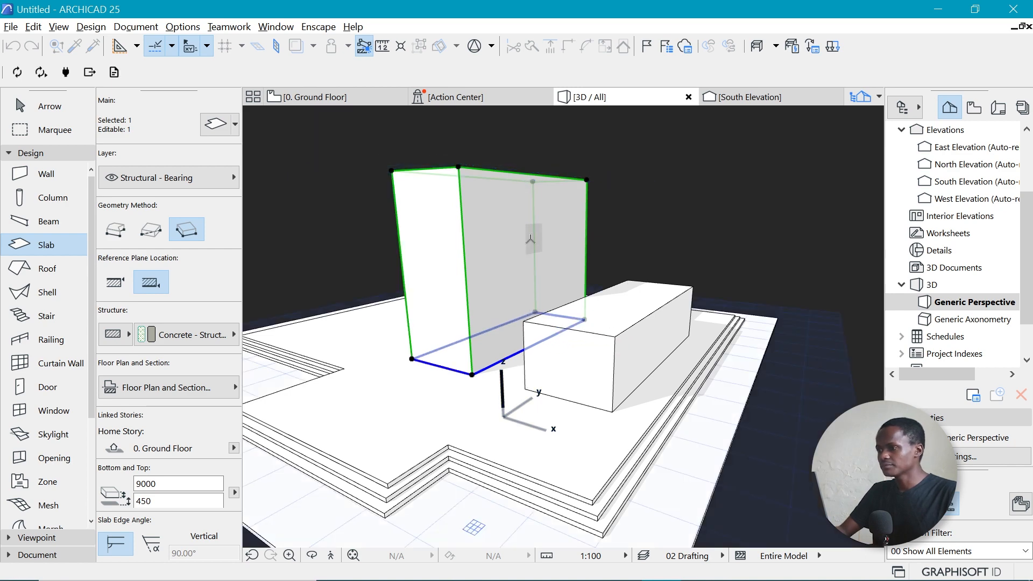
Offset the rear edge of the 9000 mm high block inward to shorten it into a near-square tower, and deselect it.
{"action": "scroll", "coordinate": [517, 269], "scroll_direction": "up", "scroll_amount": 3}
{"action": "scroll", "coordinate": [490, 285], "scroll_direction": "up", "scroll_amount": 3}
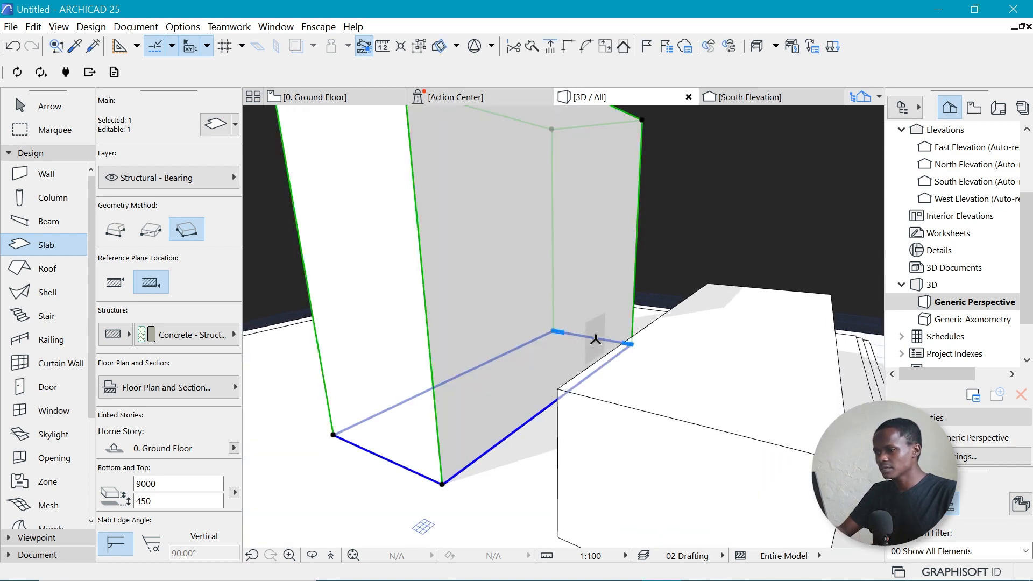
{"action": "left_click", "coordinate": [595, 337]}
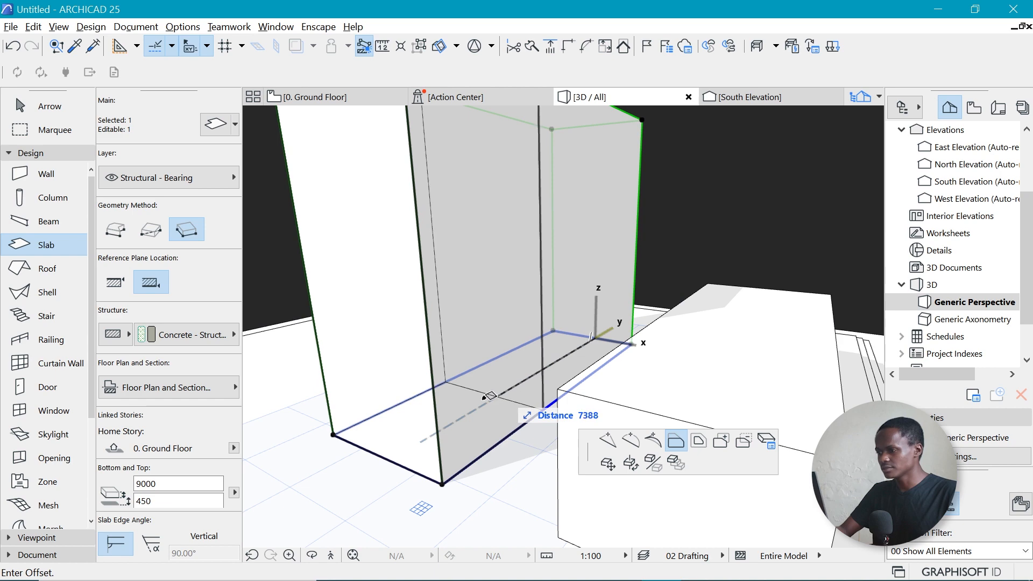
{"action": "key", "text": "Escape"}
{"action": "scroll", "coordinate": [493, 390], "scroll_direction": "down", "scroll_amount": 5}
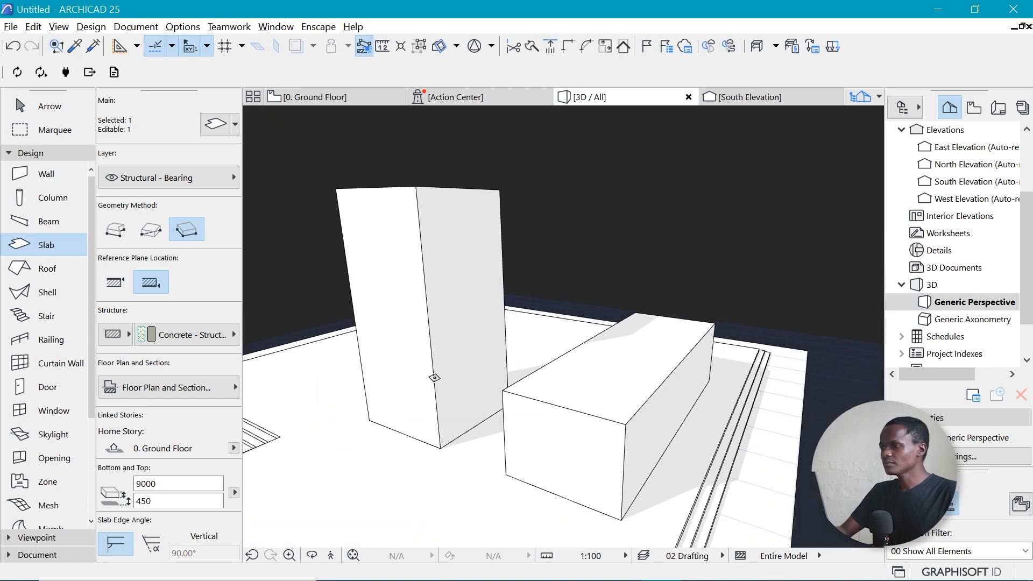
{"action": "left_click", "coordinate": [473, 398]}
{"action": "left_click", "coordinate": [486, 408]}
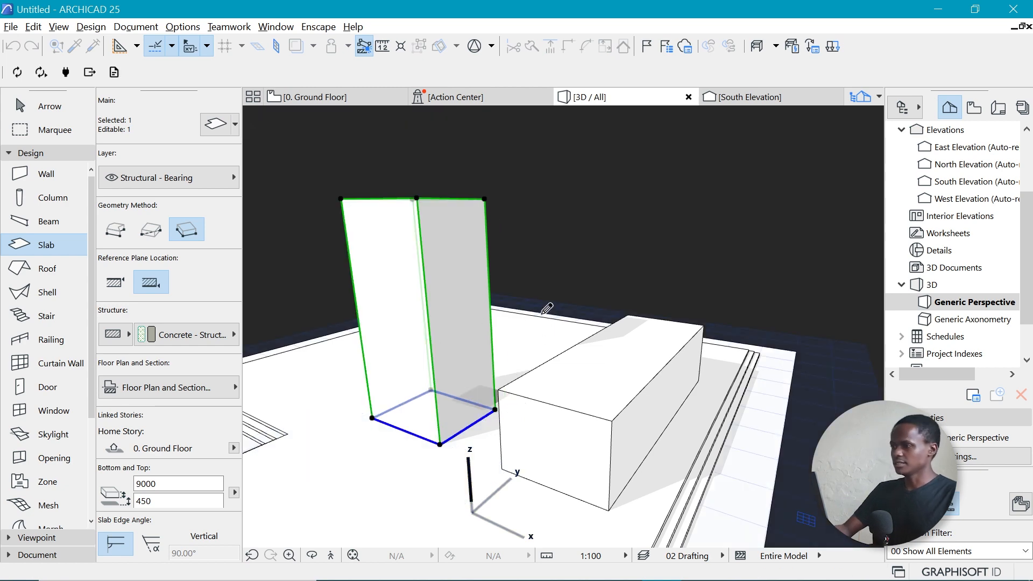
{"action": "left_click", "coordinate": [483, 303]}
{"action": "key", "text": "Escape"}
{"action": "scroll", "coordinate": [487, 303], "scroll_direction": "down", "scroll_amount": 3}
{"action": "key", "text": "Escape"}
{"action": "scroll", "coordinate": [559, 272], "scroll_direction": "up", "scroll_amount": 2}
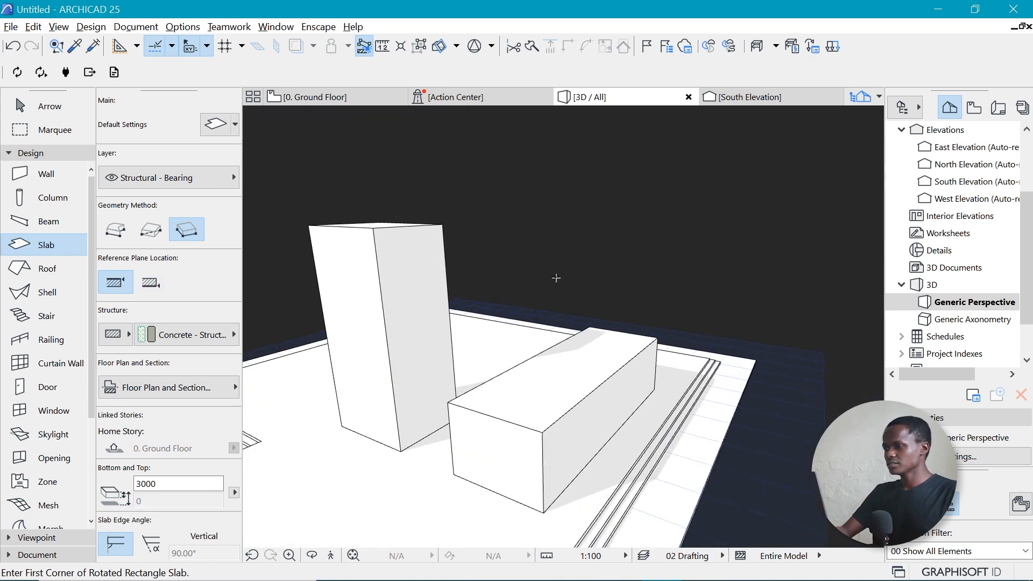
Drag a copy of the low block 6000 mm straight up and offset the copy's rear edge inward to shorten it.
{"action": "scroll", "coordinate": [537, 349], "scroll_direction": "down", "scroll_amount": 1}
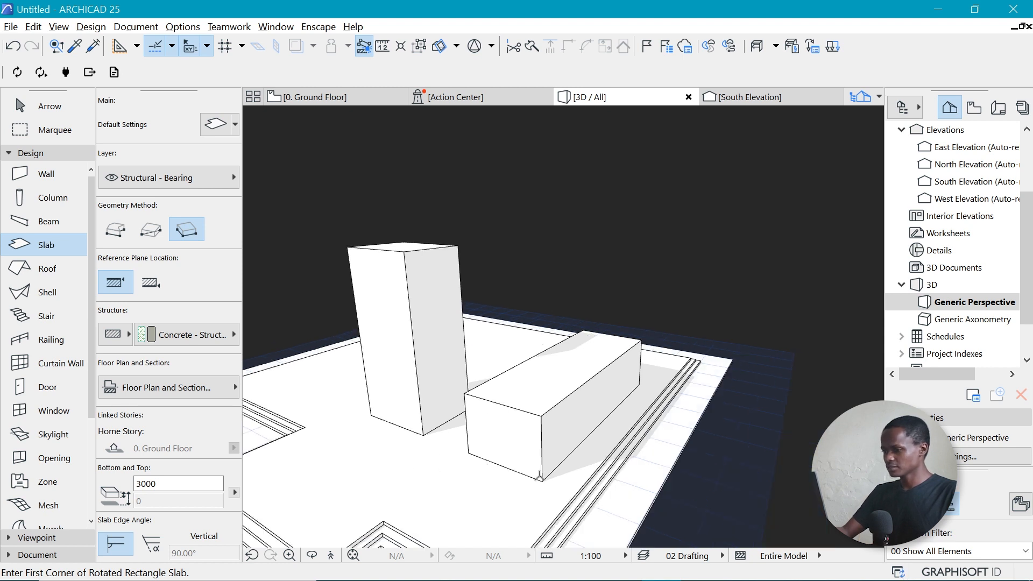
{"action": "left_click", "coordinate": [542, 427], "text": "shift"}
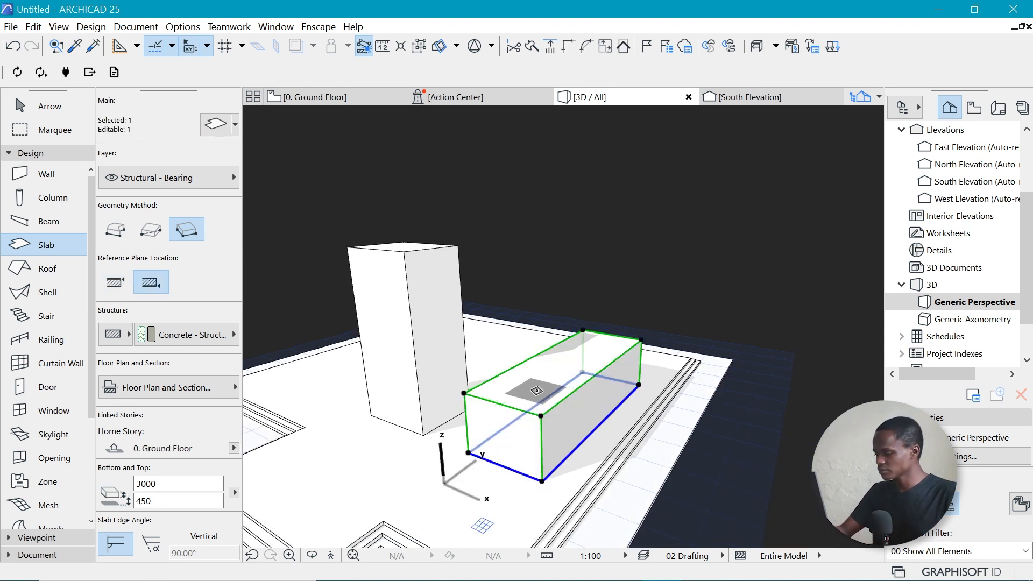
{"action": "key", "text": "ctrl+shift+d"}
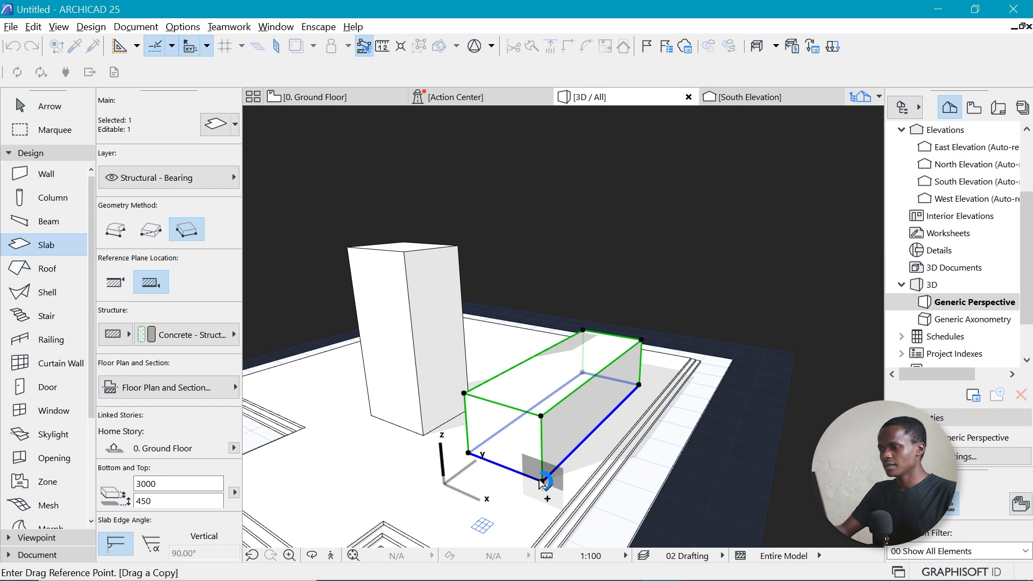
{"action": "left_click", "coordinate": [541, 482]}
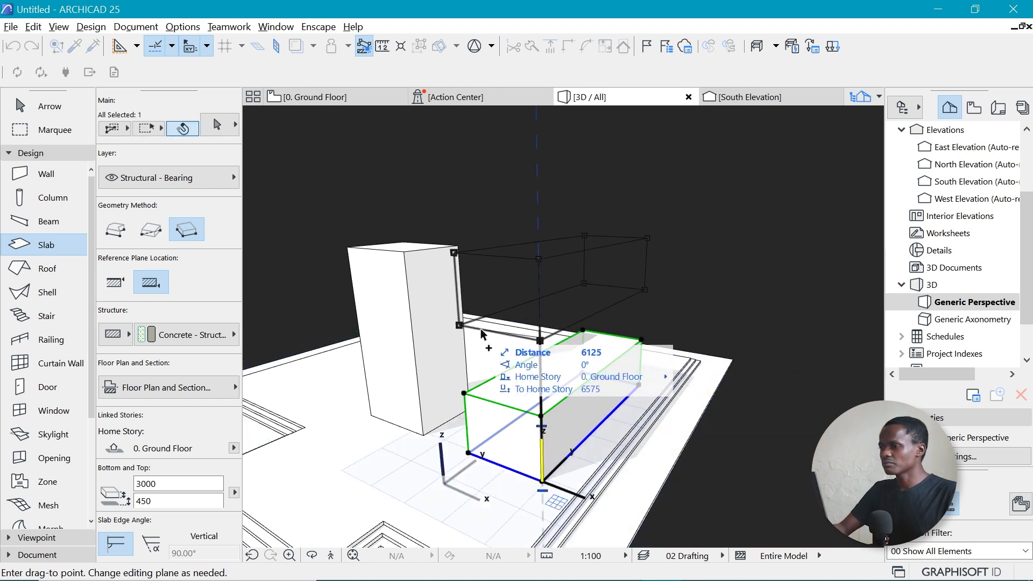
{"action": "key", "text": "Tab"}
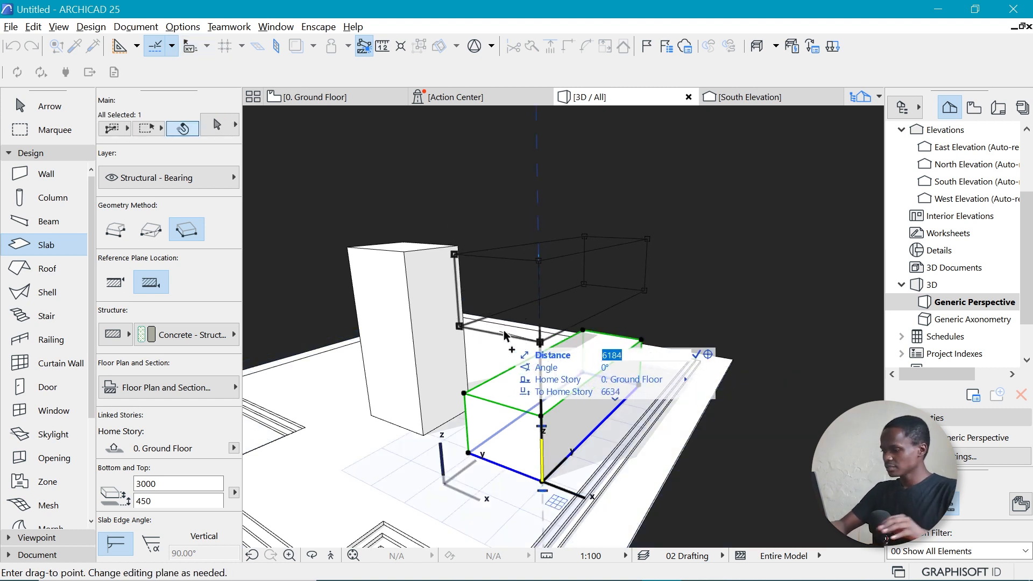
{"action": "type", "text": "6000"}
{"action": "key", "text": "Return"}
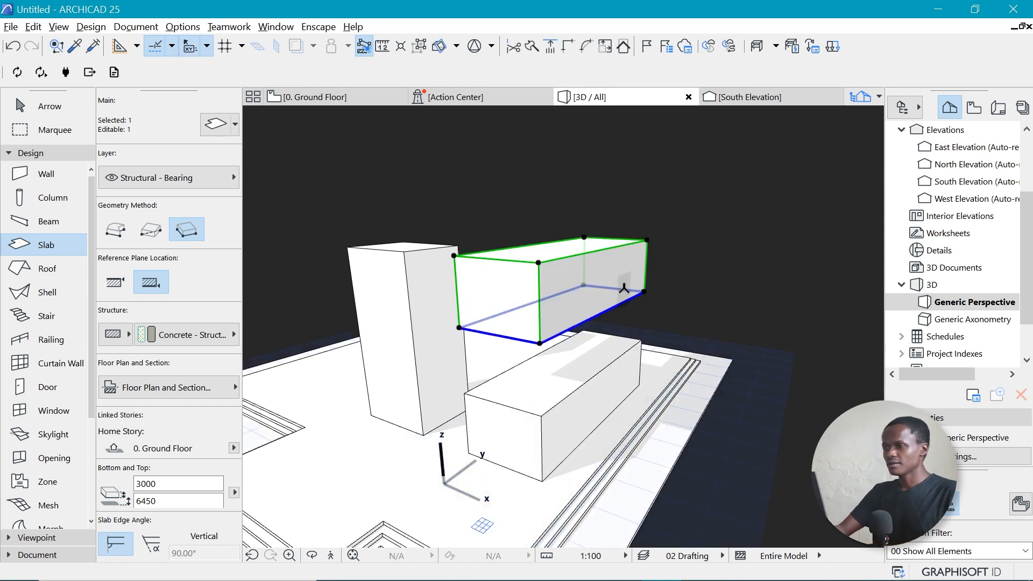
{"action": "left_click", "coordinate": [622, 287]}
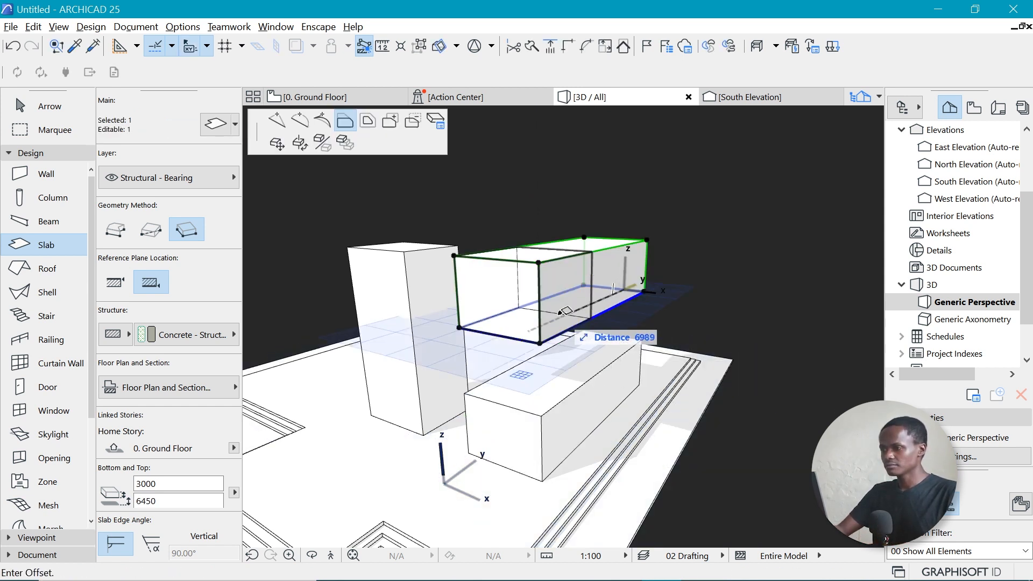
{"action": "left_click", "coordinate": [633, 321]}
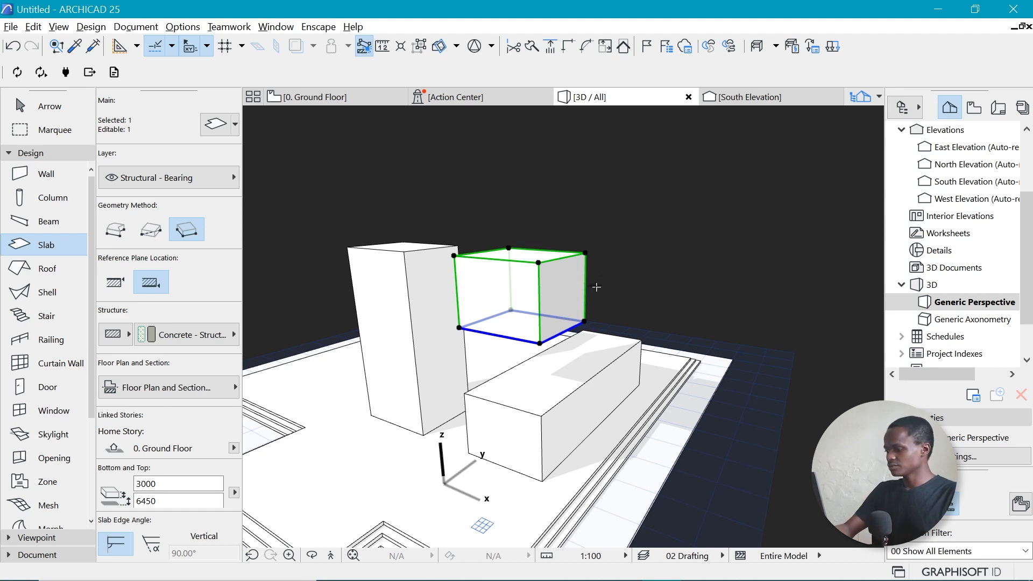
Drag a copy of the raised short block horizontally along the low block's length to the rear of the plinth.
{"action": "middle_click_drag", "start_coordinate": [620, 260], "coordinate": [421, 289], "text": "shift"}
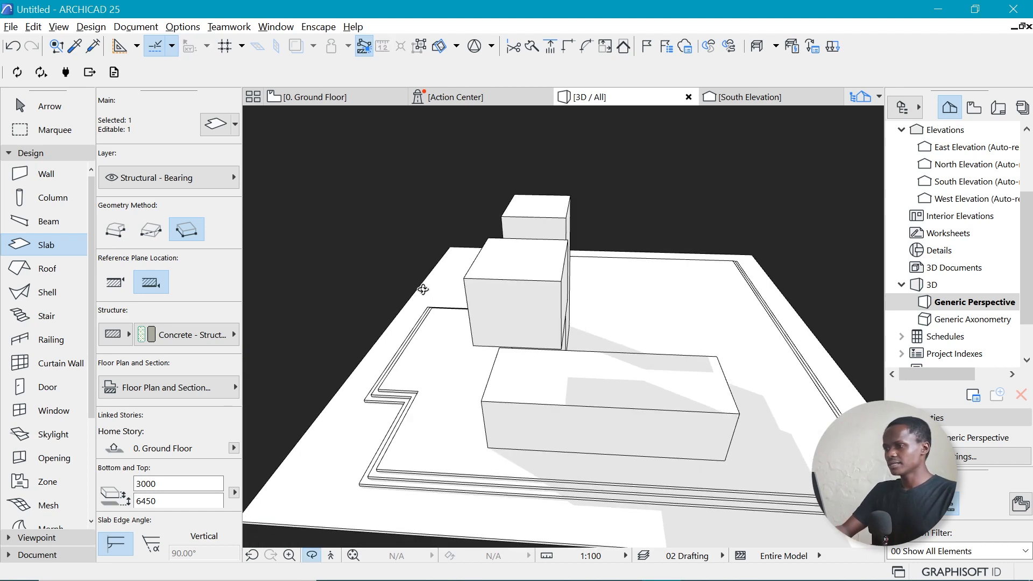
{"action": "key", "text": "ctrl+d"}
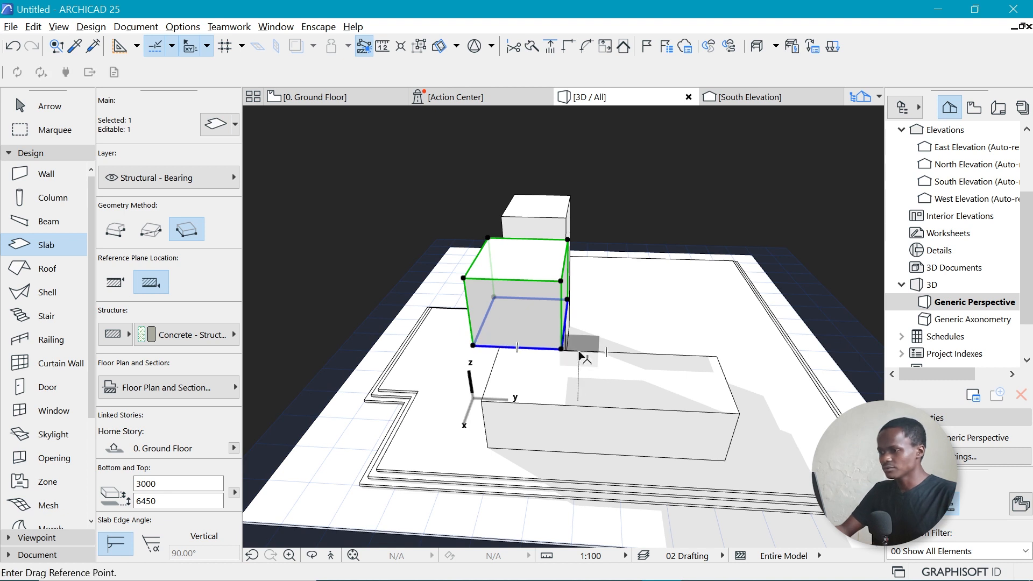
{"action": "left_click", "coordinate": [562, 348]}
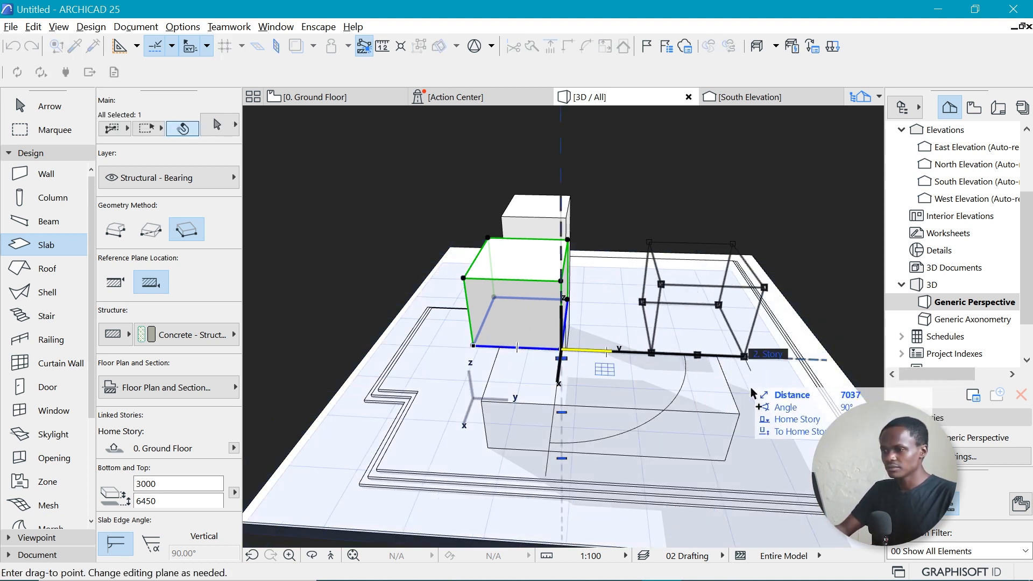
{"action": "left_click", "coordinate": [755, 356]}
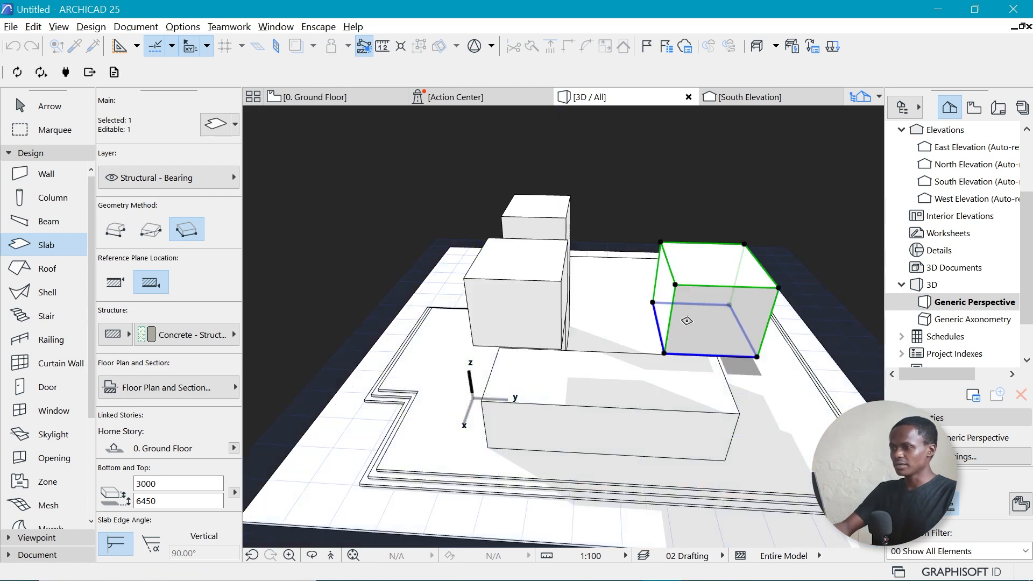
Offset the inner edge of the rear raised block outward by about 7040 mm to extend it across the back of the plinth.
{"action": "middle_click_drag", "start_coordinate": [678, 309], "coordinate": [683, 280], "text": "shift"}
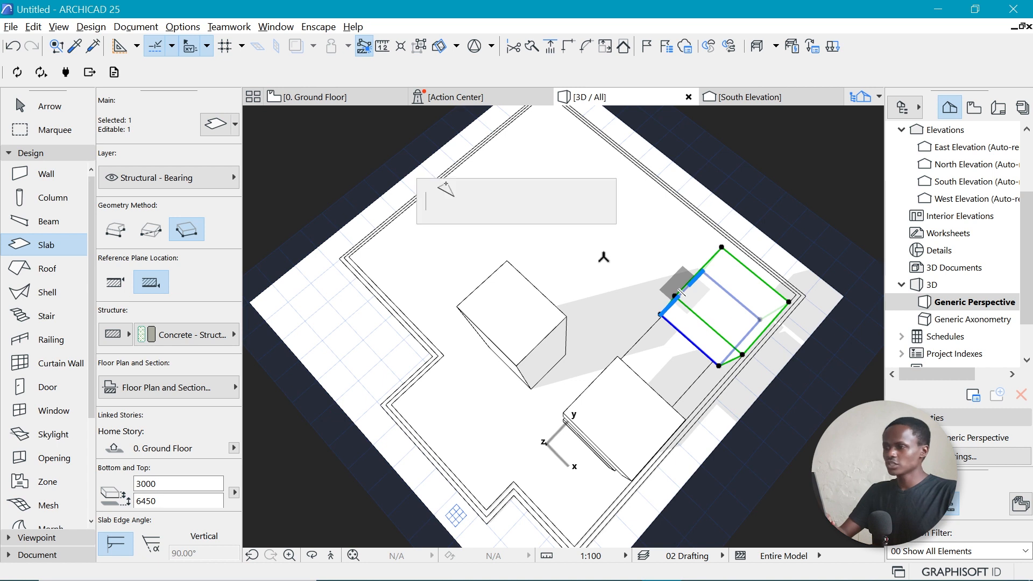
{"action": "left_click", "coordinate": [680, 293]}
{"action": "left_click", "coordinate": [738, 329]}
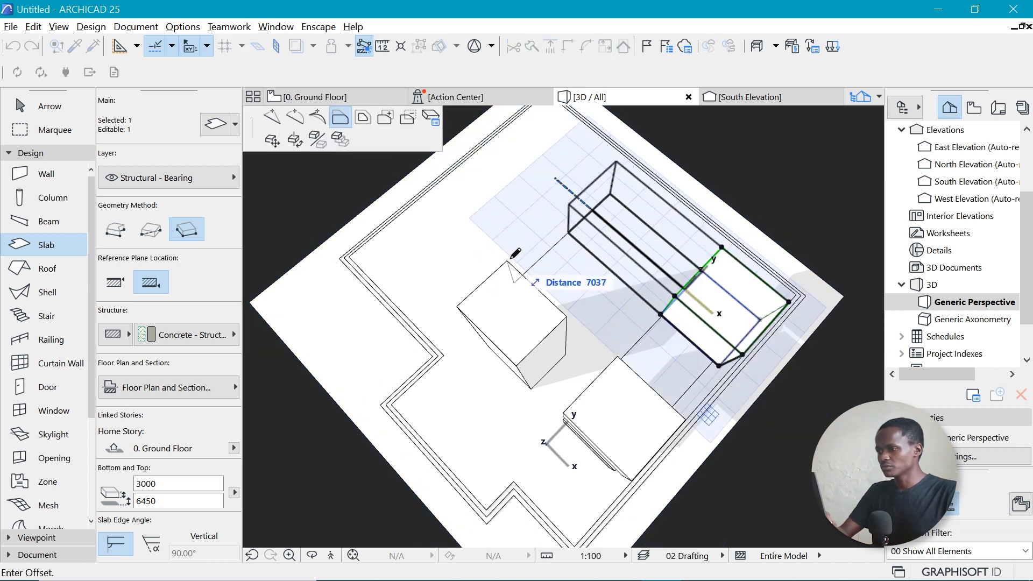
{"action": "left_click", "coordinate": [507, 194]}
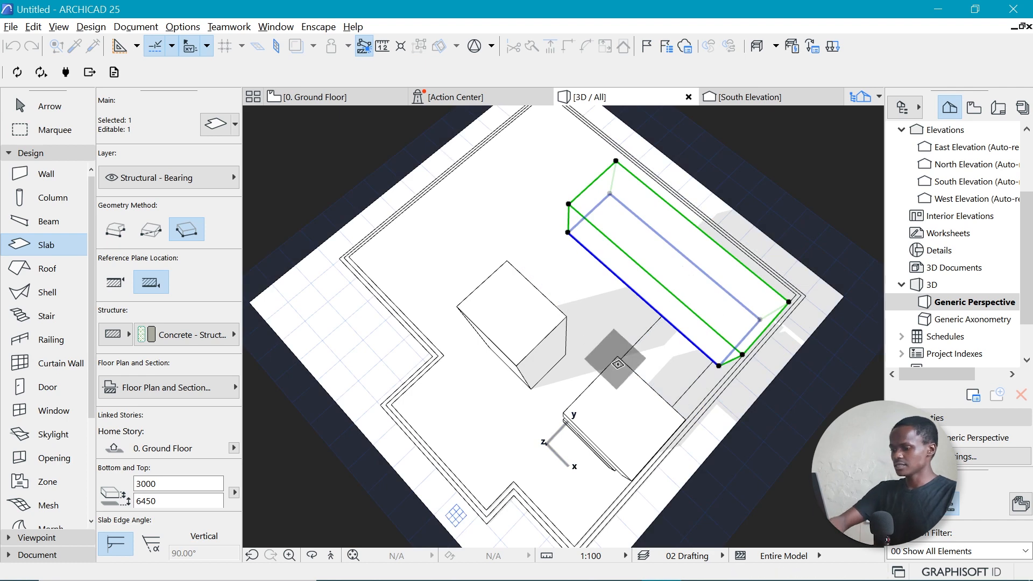
{"action": "middle_click_drag", "start_coordinate": [713, 421], "coordinate": [671, 311], "text": "shift"}
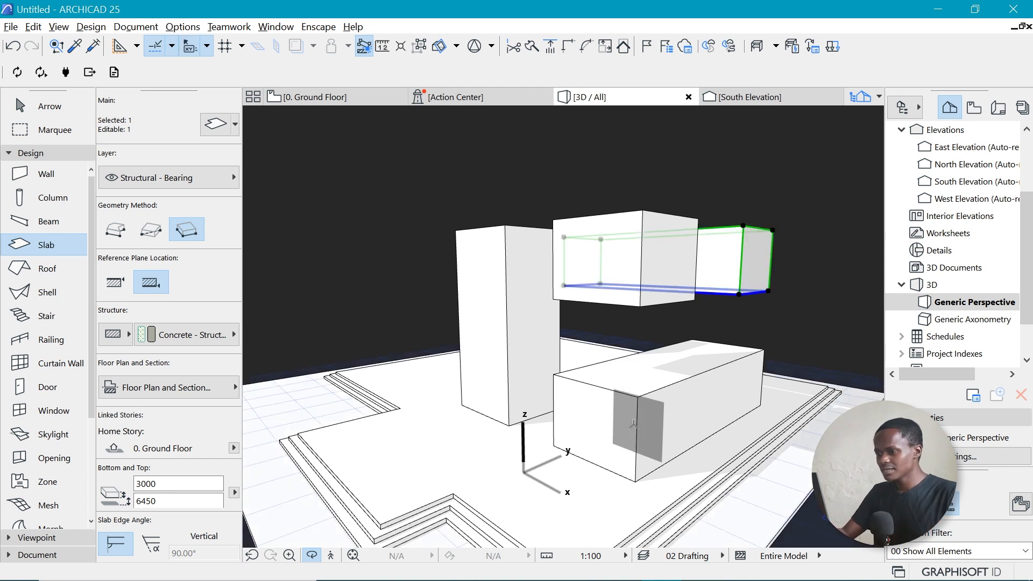
Copy the low block in place and stretch the copy's height to 9000 mm, level with the top of the raised block.
{"action": "key", "text": "Escape"}
{"action": "left_click", "coordinate": [647, 387], "text": "shift"}
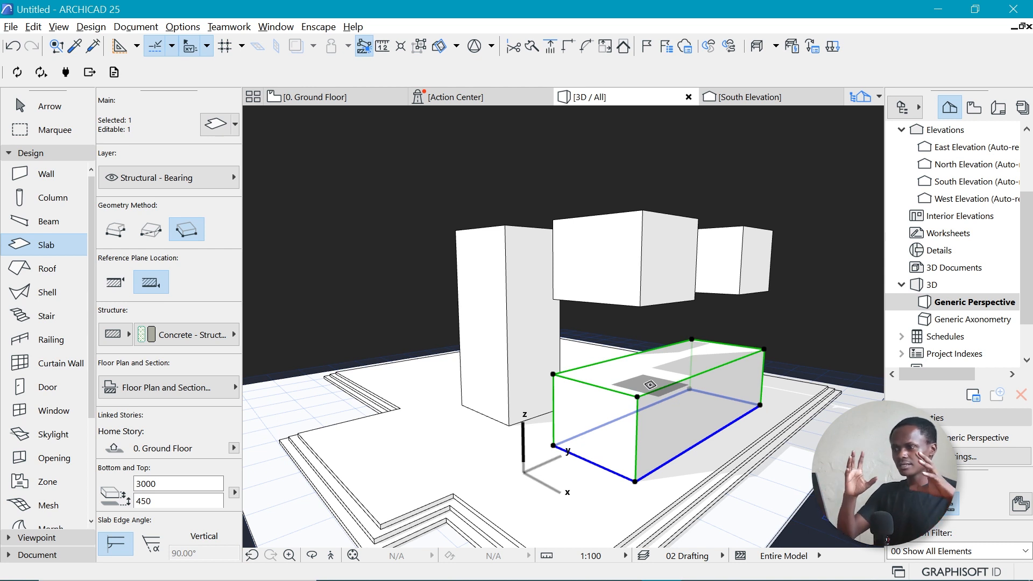
{"action": "key", "text": "ctrl+d"}
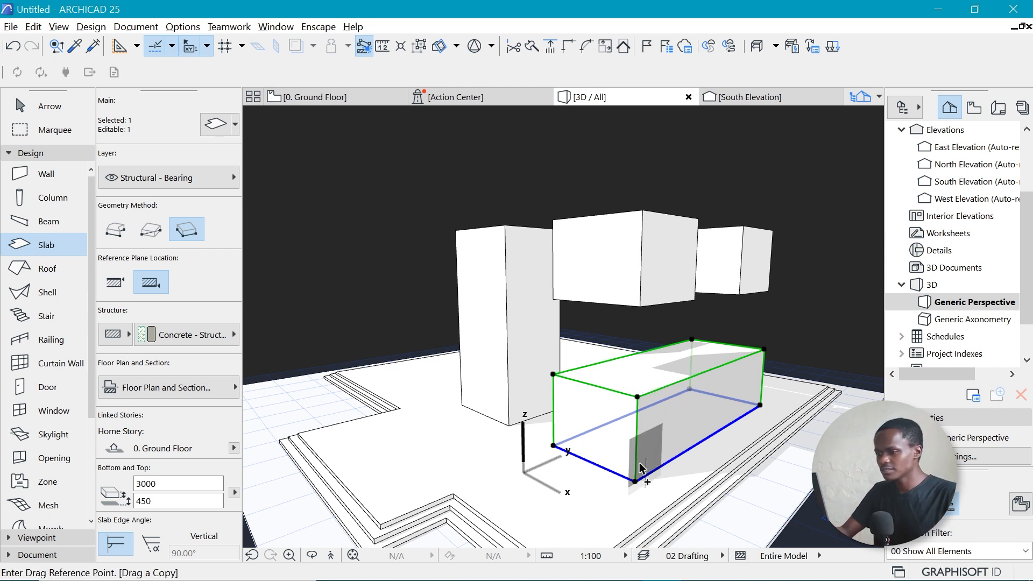
{"action": "left_click", "coordinate": [635, 481]}
{"action": "key", "text": "Escape"}
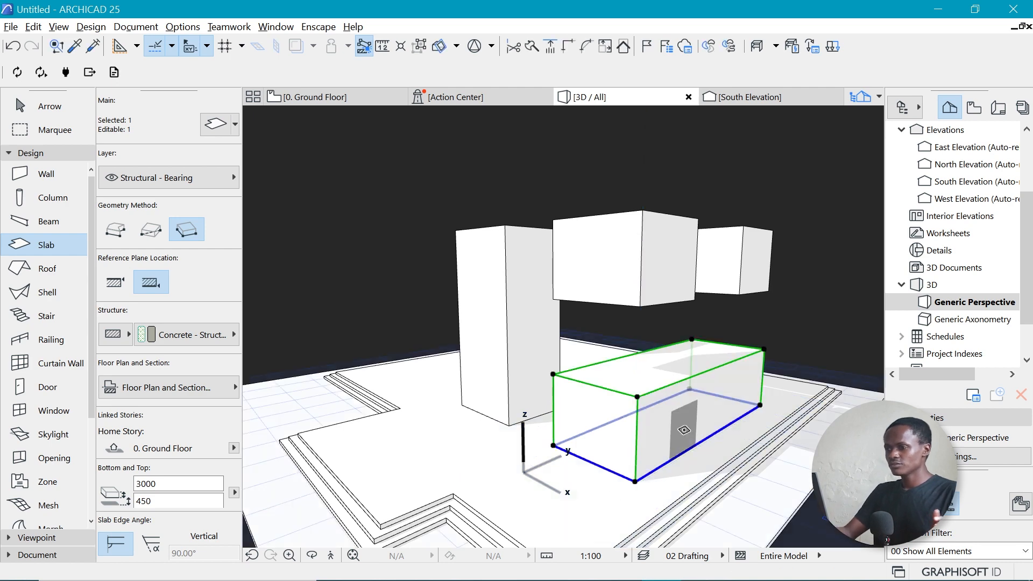
{"action": "left_click", "coordinate": [637, 397]}
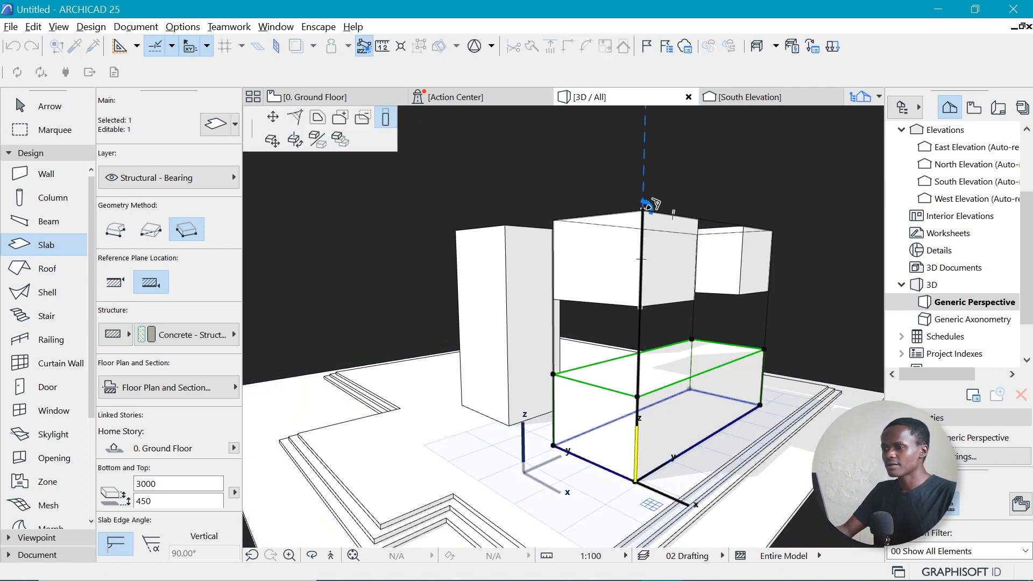
{"action": "left_click", "coordinate": [660, 229]}
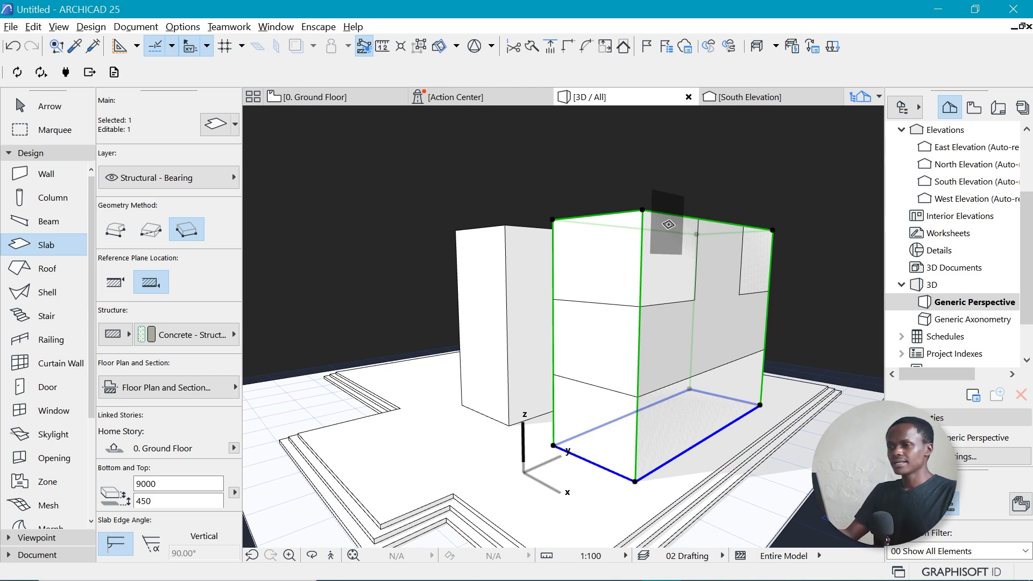
Assign the Glass building material to the tall copy and extend its inner edge to the tower's far corner.
{"action": "left_click", "coordinate": [166, 341]}
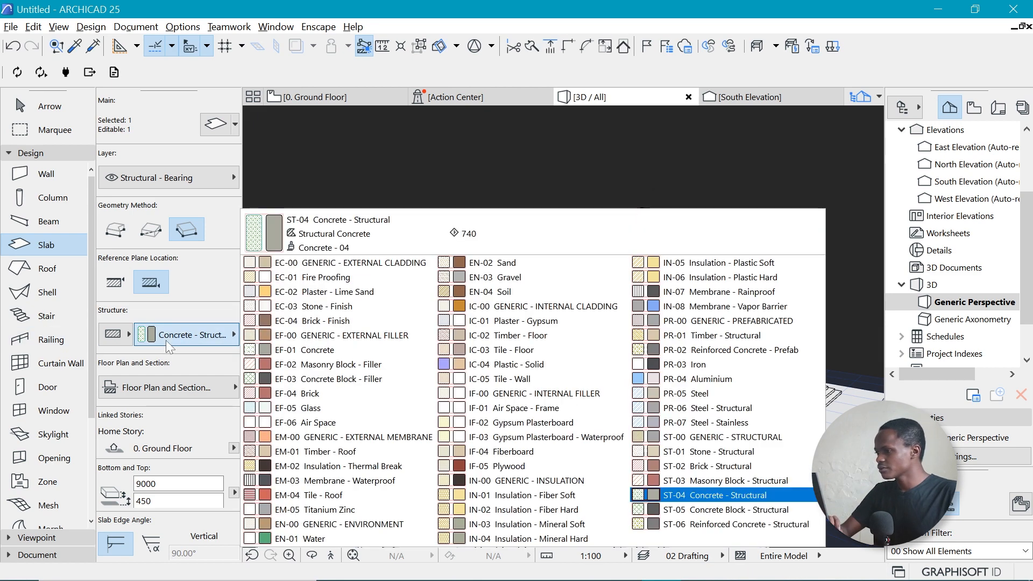
{"action": "left_click", "coordinate": [305, 408]}
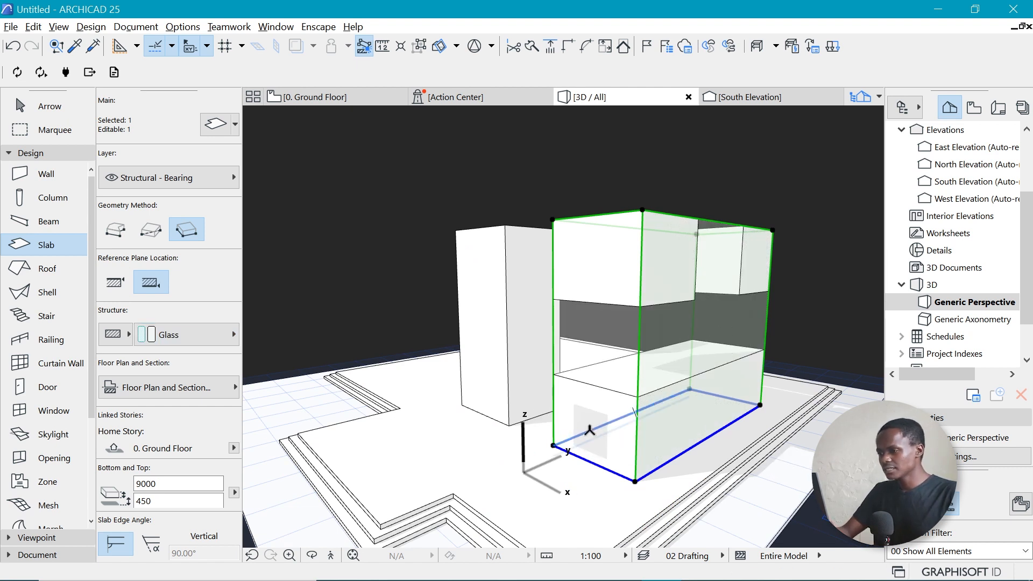
{"action": "left_click", "coordinate": [634, 411]}
{"action": "left_click", "coordinate": [463, 406]}
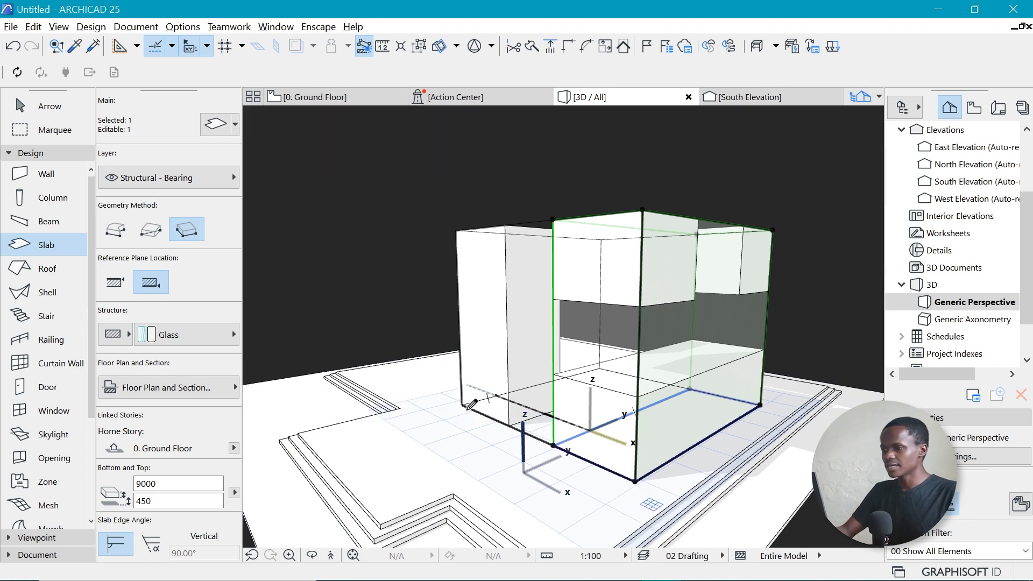
Check the reference image and offset all edges of the glass volume slightly inward from the block faces.
{"action": "middle_click_drag", "start_coordinate": [696, 339], "coordinate": [739, 268], "text": "shift"}
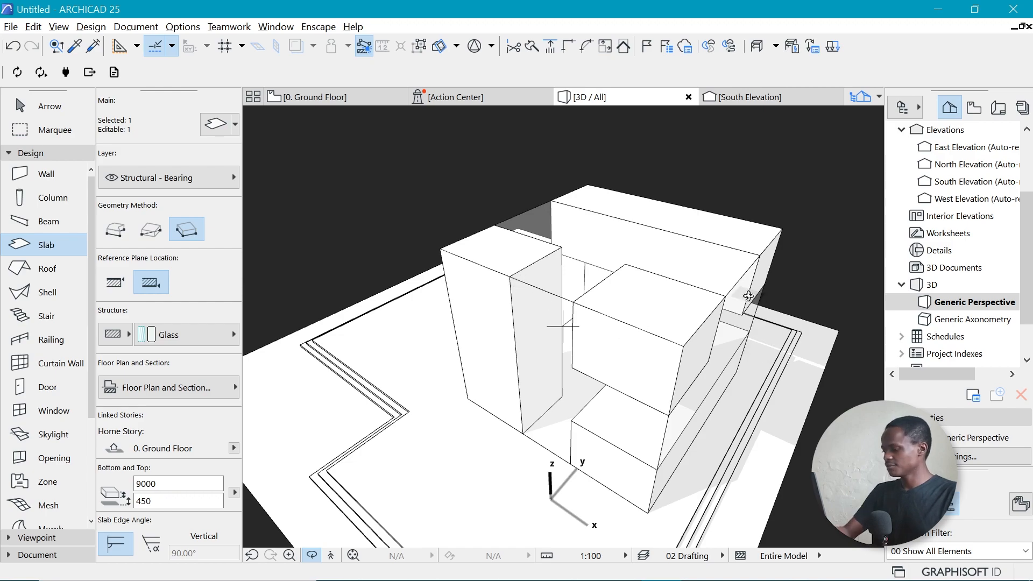
{"action": "key", "text": "alt+Tab"}
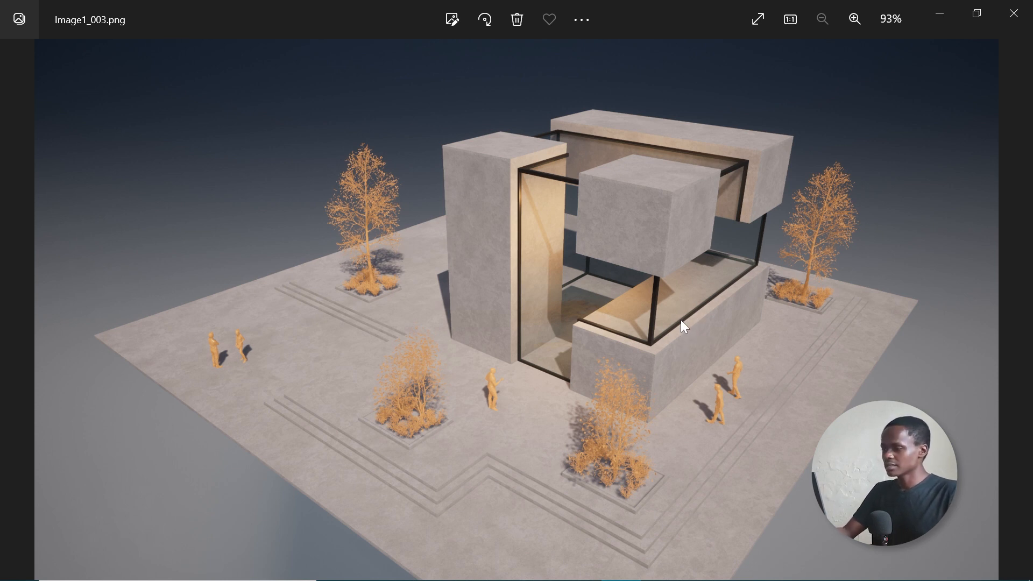
{"action": "key", "text": "alt+Tab"}
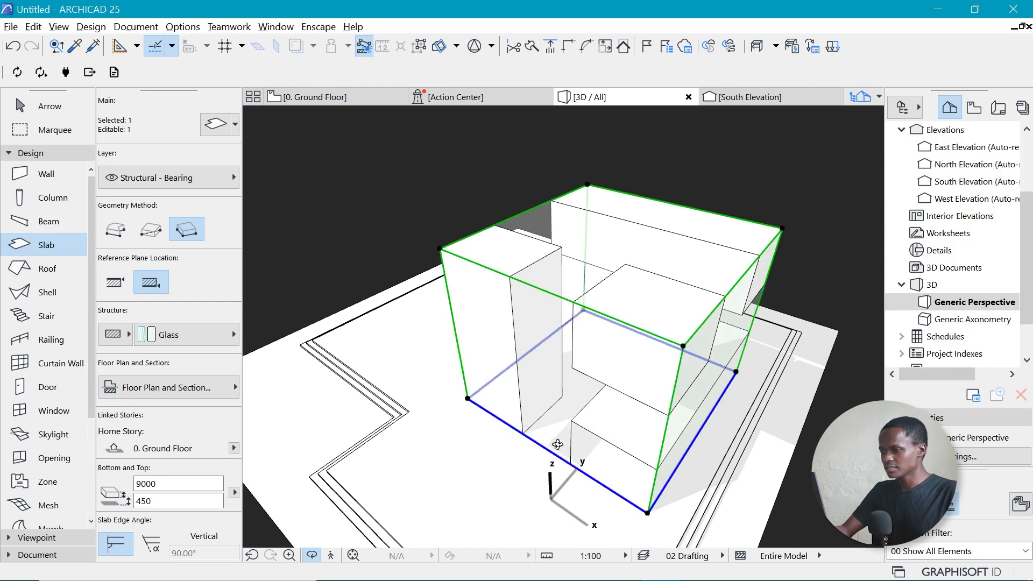
{"action": "left_click", "coordinate": [549, 449]}
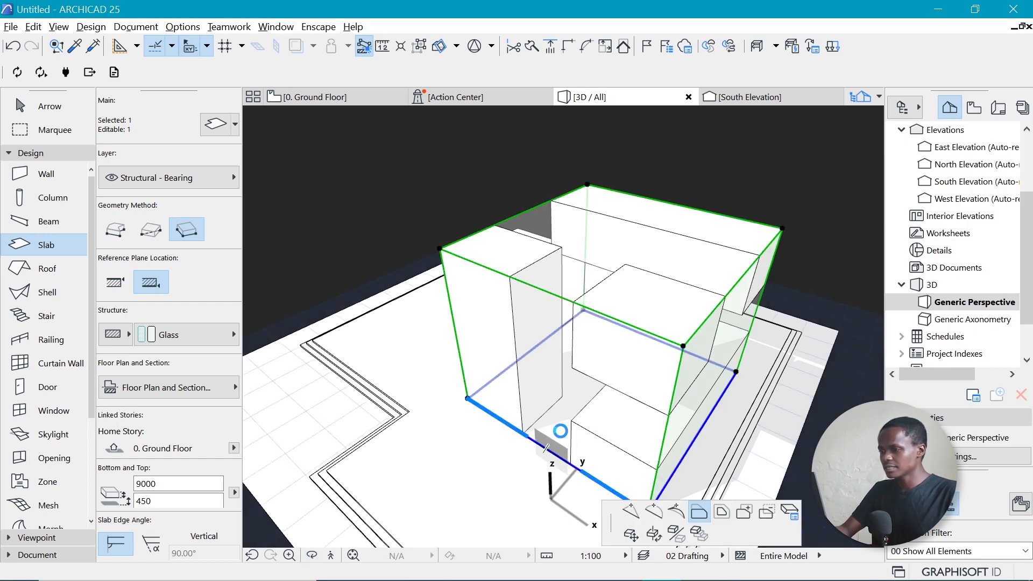
{"action": "left_click", "coordinate": [364, 120]}
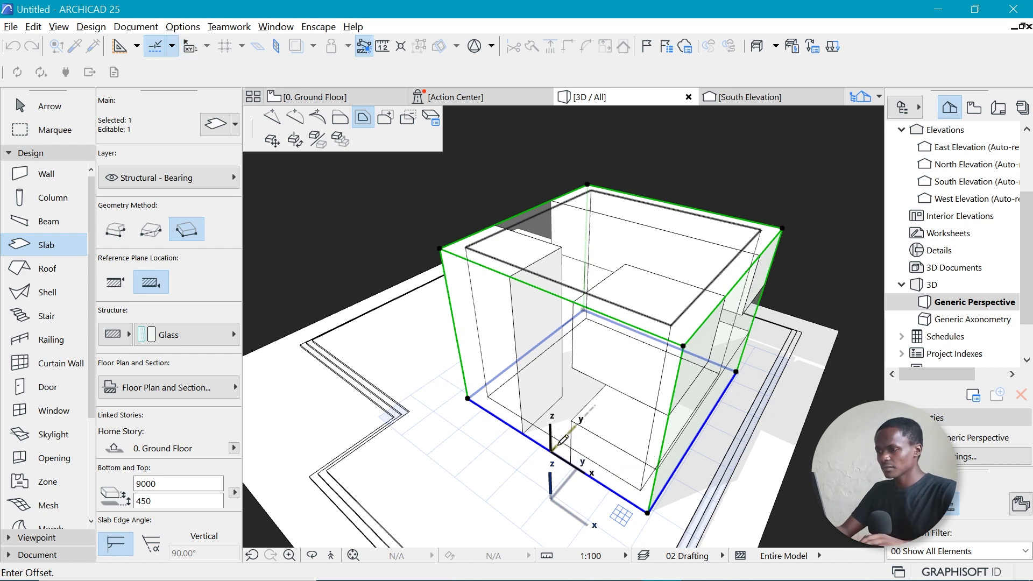
{"action": "left_click", "coordinate": [557, 444]}
Set the glass volume's thickness to 8500 mm from its top corner.
{"action": "scroll", "coordinate": [597, 307], "scroll_direction": "down", "scroll_amount": 2}
{"action": "scroll", "coordinate": [673, 285], "scroll_direction": "up", "scroll_amount": 3}
{"action": "middle_click_drag", "start_coordinate": [697, 309], "coordinate": [633, 200], "text": "shift"}
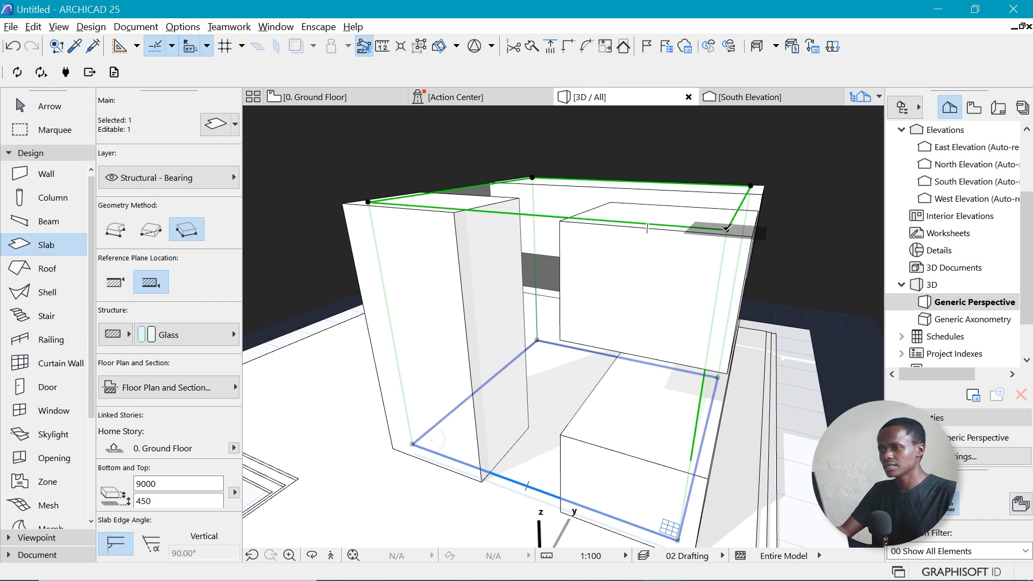
{"action": "left_click", "coordinate": [727, 231]}
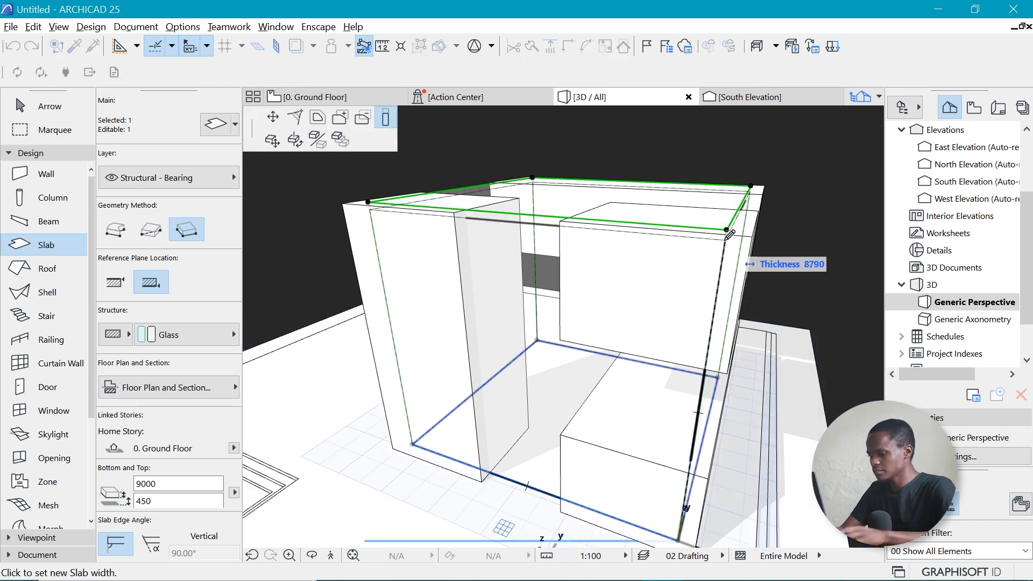
{"action": "type", "text": "8500"}
{"action": "key", "text": "Return"}
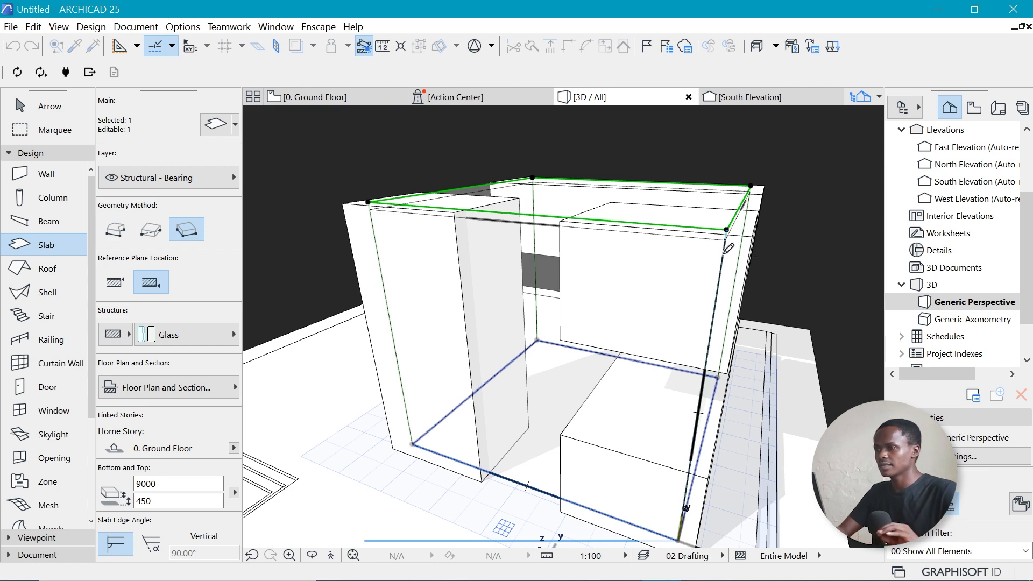
{"action": "scroll", "coordinate": [595, 242], "scroll_direction": "down", "scroll_amount": 1}
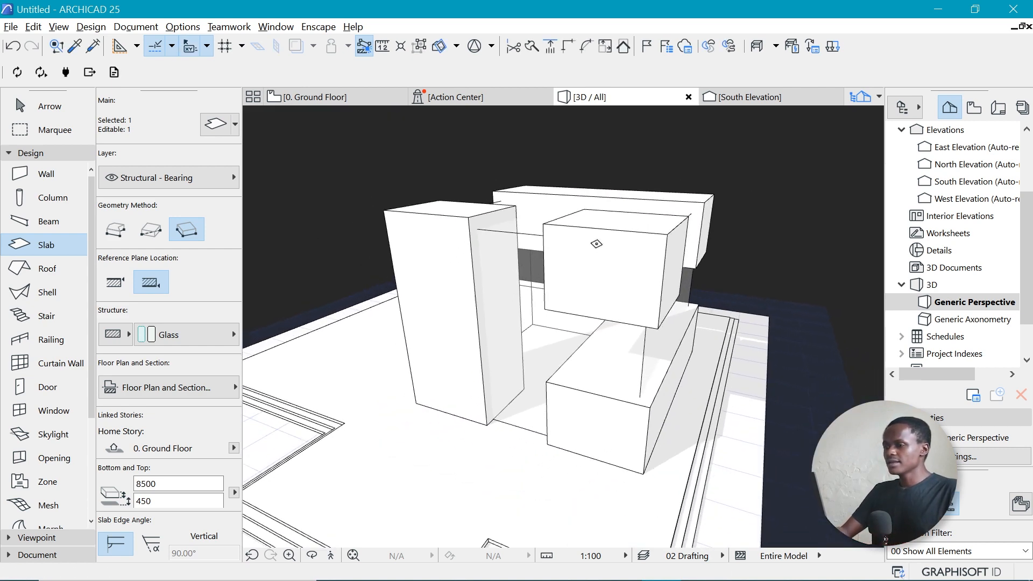
Open Solid Element Operations for the selected glass volume and add it as the target.
{"action": "scroll", "coordinate": [664, 318], "scroll_direction": "up", "scroll_amount": 3}
{"action": "scroll", "coordinate": [558, 350], "scroll_direction": "down", "scroll_amount": 2}
{"action": "scroll", "coordinate": [648, 416], "scroll_direction": "up", "scroll_amount": 3}
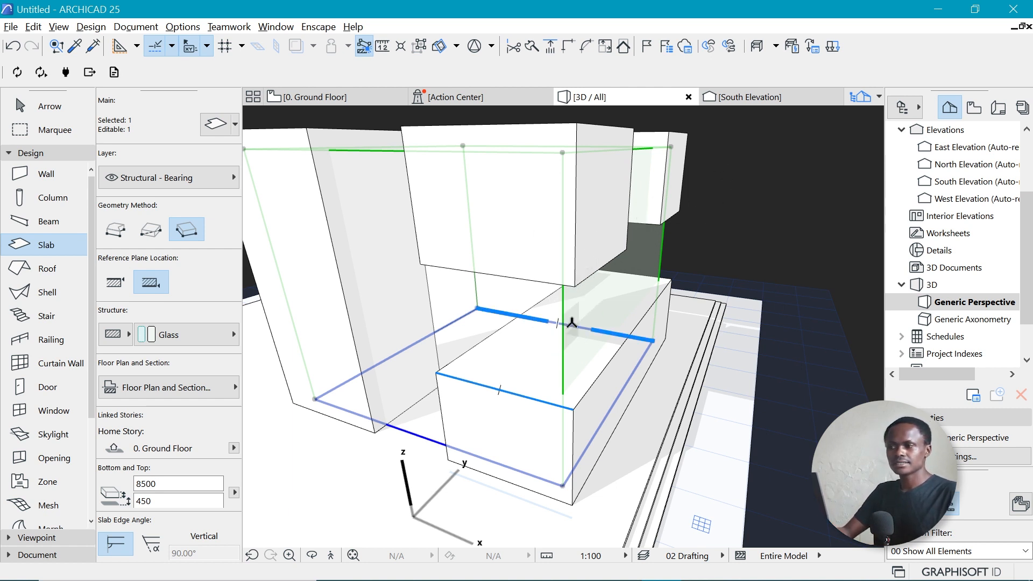
{"action": "right_click", "coordinate": [735, 144]}
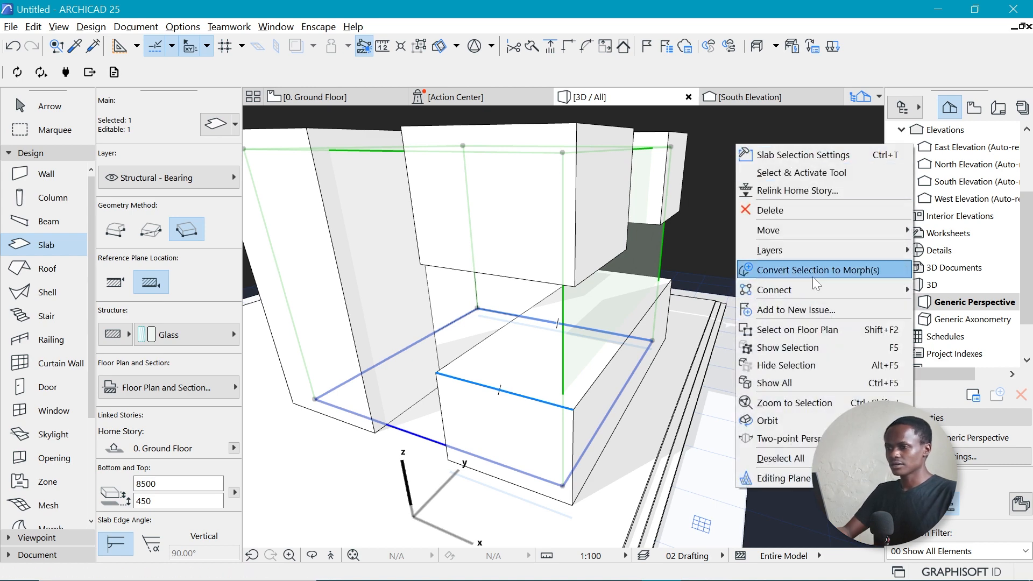
{"action": "mouse_move", "coordinate": [801, 294]}
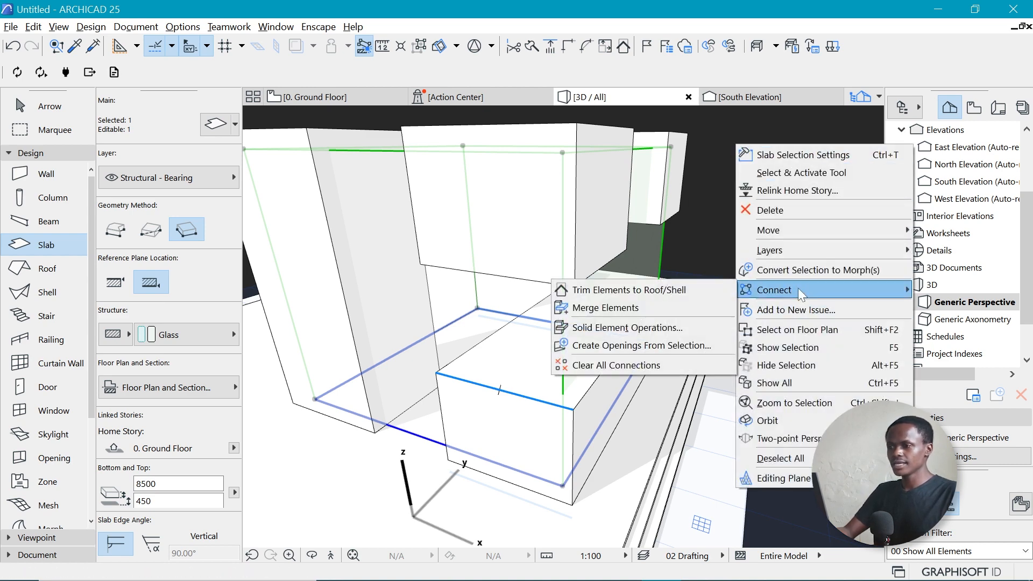
{"action": "left_click", "coordinate": [642, 328]}
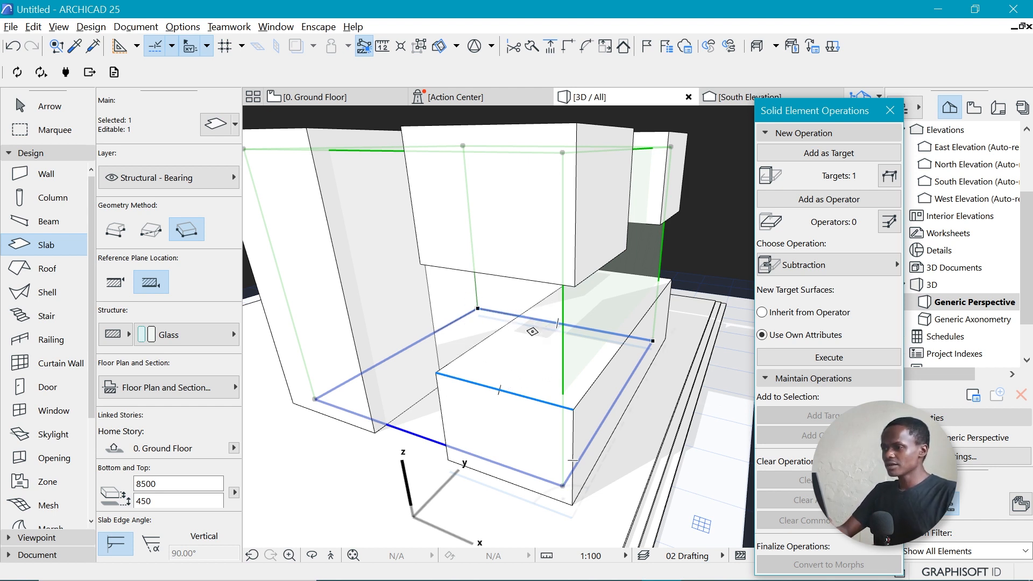
{"action": "left_click", "coordinate": [832, 154]}
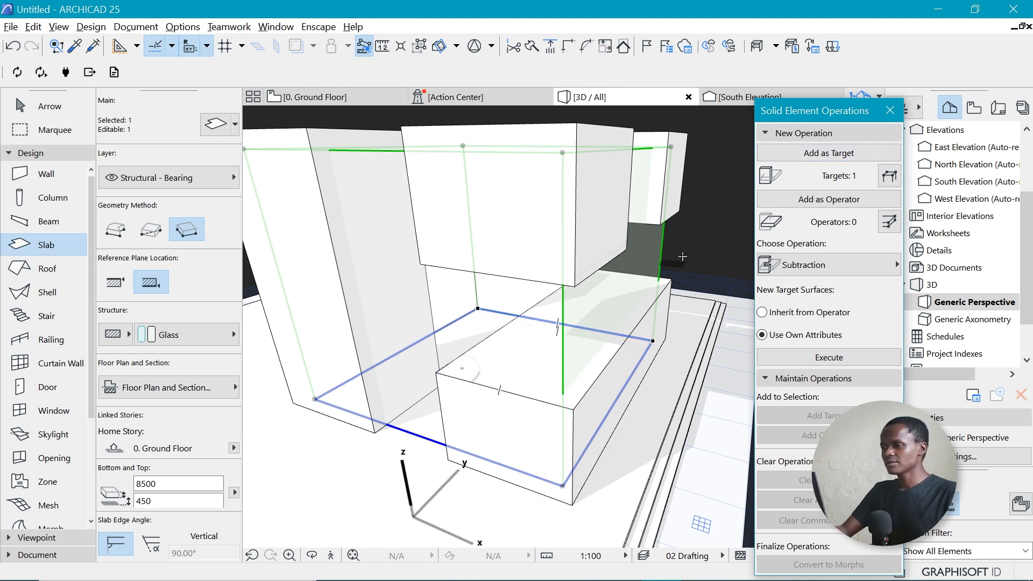
Select the low block, both raised blocks and the tower, and add them as operators for the solid operation.
{"action": "key", "text": "Escape"}
{"action": "left_click", "coordinate": [568, 391], "text": "shift"}
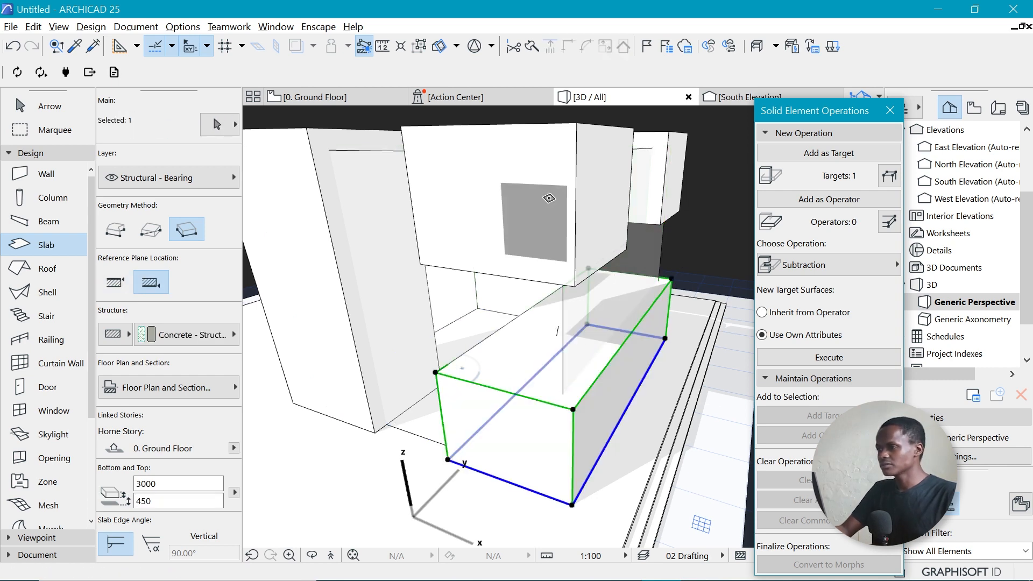
{"action": "left_click", "coordinate": [490, 203], "text": "shift"}
{"action": "left_click", "coordinate": [338, 281], "text": "shift"}
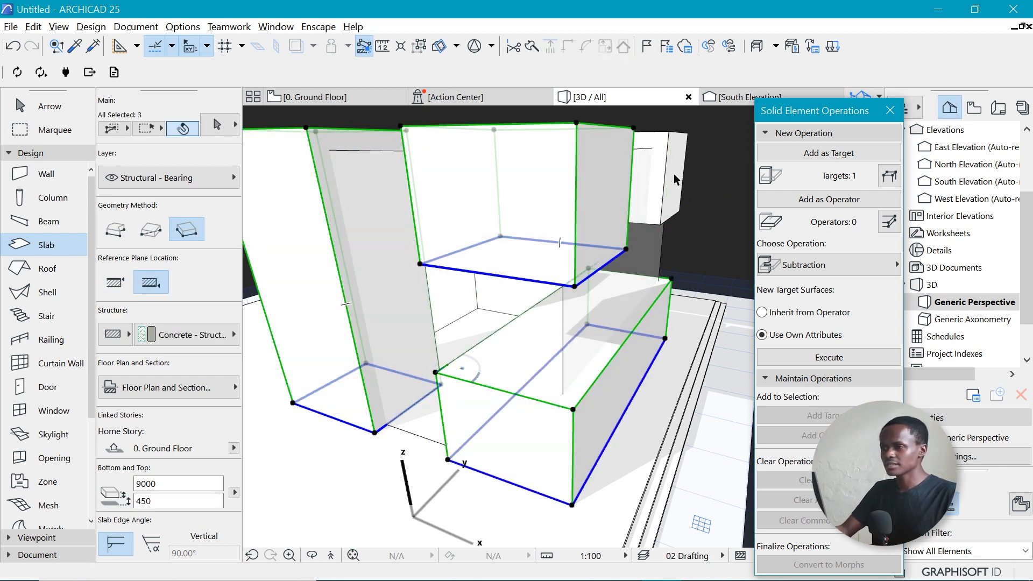
{"action": "left_click", "coordinate": [828, 199]}
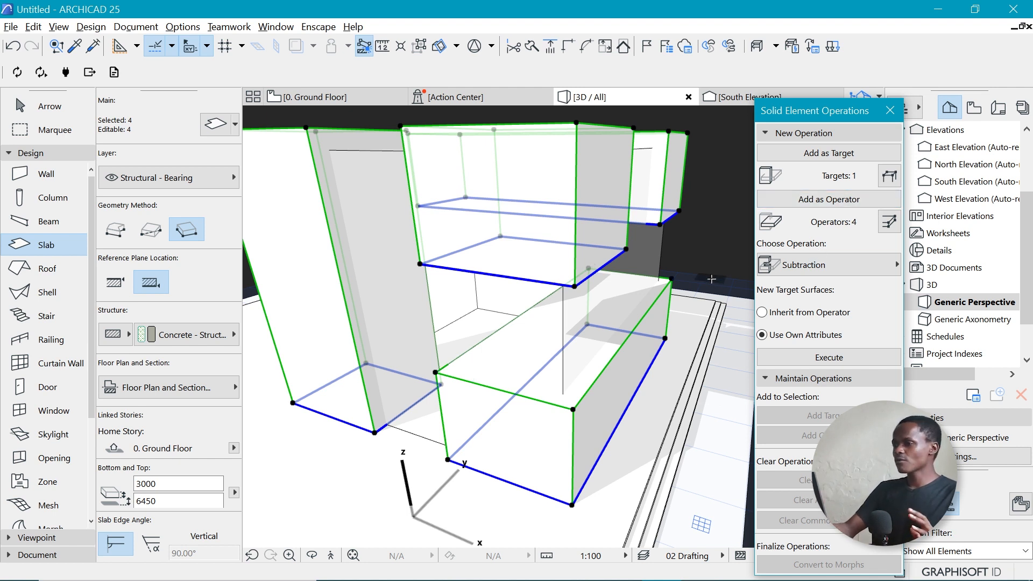
Execute a Subtraction of the four blocks from the glass volume using its own attributes, and deselect everything.
{"action": "left_click", "coordinate": [805, 269]}
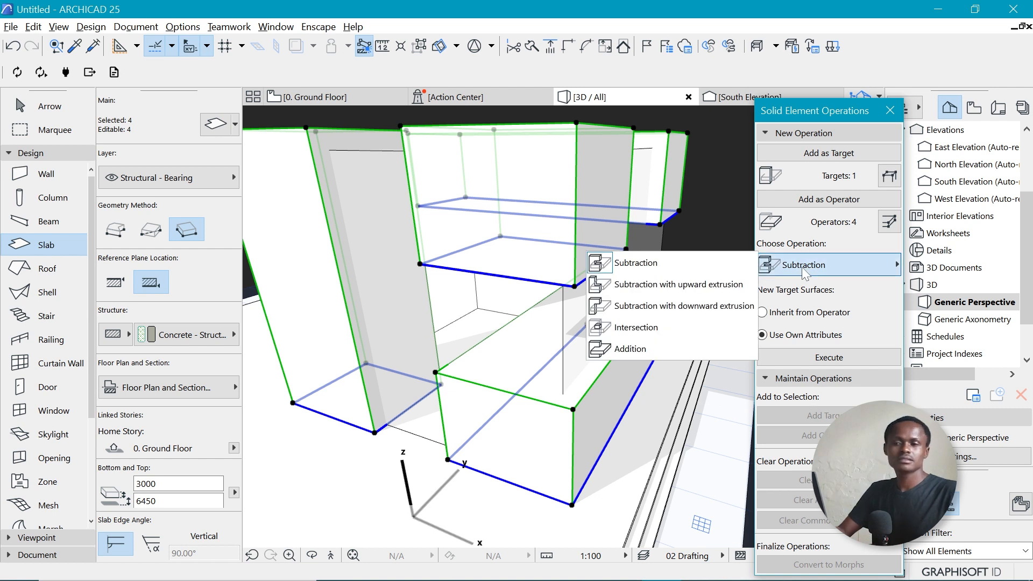
{"action": "left_click", "coordinate": [712, 267]}
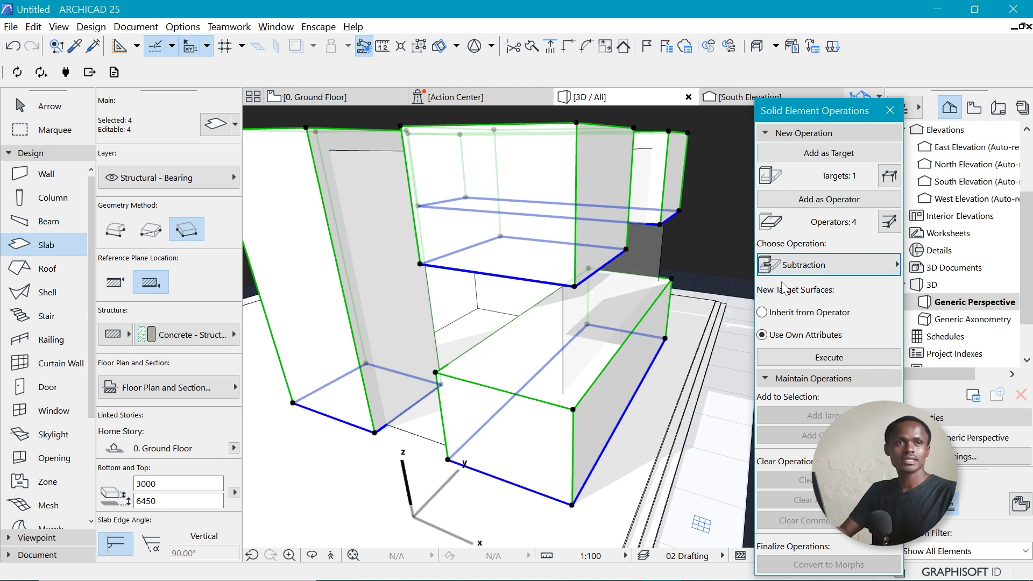
{"action": "left_click", "coordinate": [828, 357]}
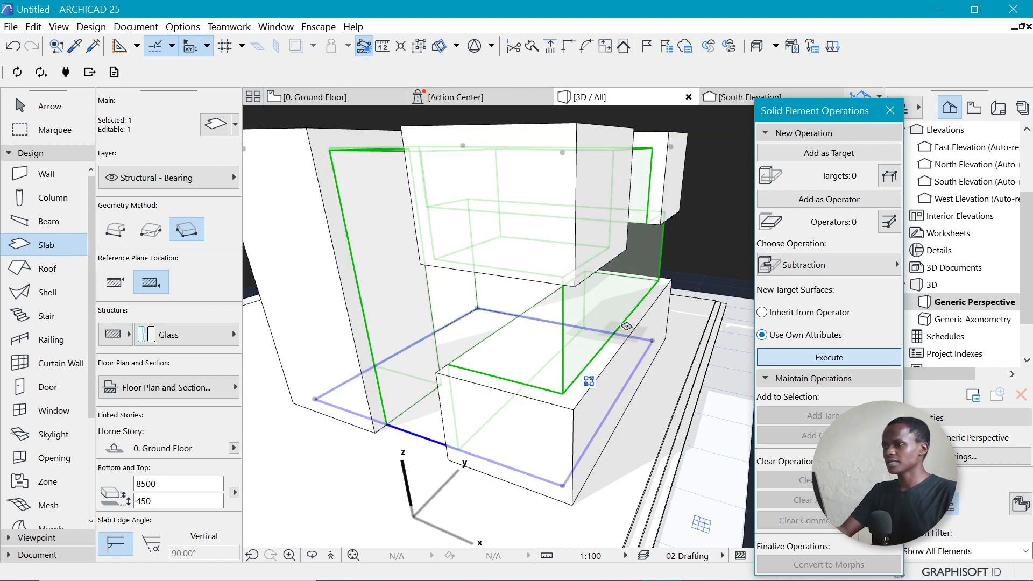
{"action": "key", "text": "Escape"}
{"action": "key", "text": "Escape"}
{"action": "scroll", "coordinate": [644, 300], "scroll_direction": "down", "scroll_amount": 3}
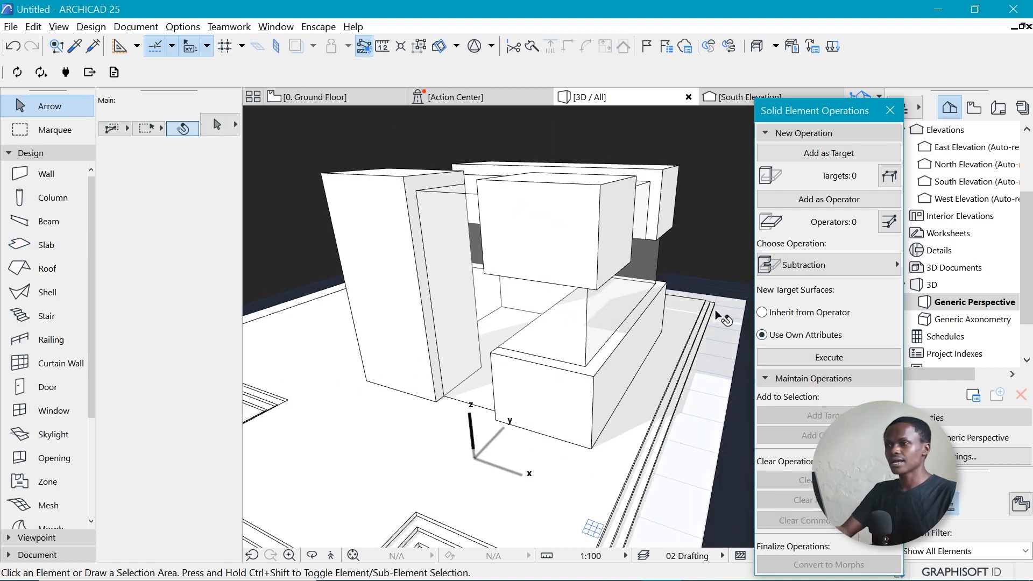
Examine the trimmed glass volume between the tower, the low block and the raised blocks from several angles.
{"action": "middle_click_drag", "start_coordinate": [679, 285], "coordinate": [520, 319], "text": "shift"}
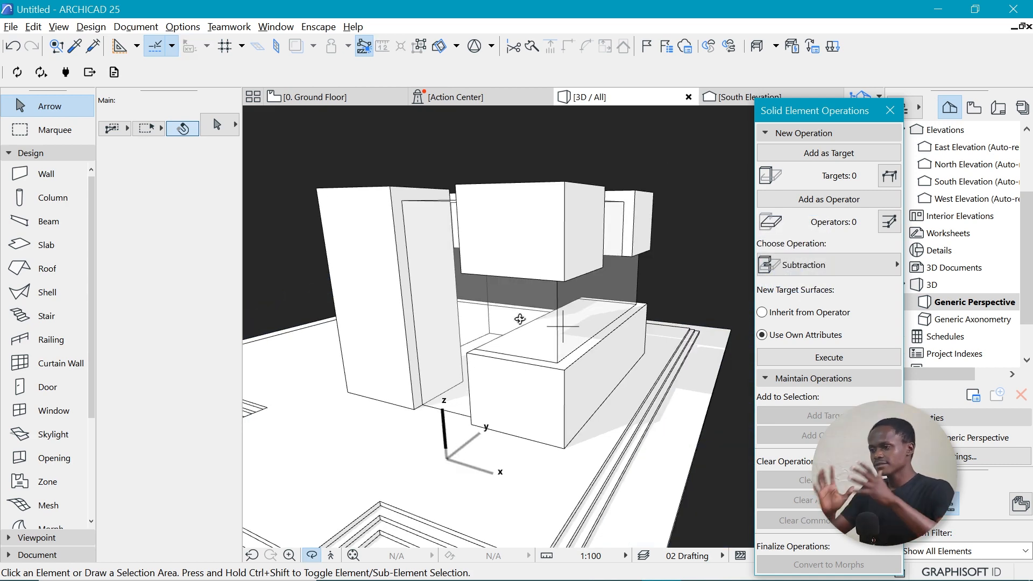
{"action": "scroll", "coordinate": [565, 326], "scroll_direction": "up", "scroll_amount": 3}
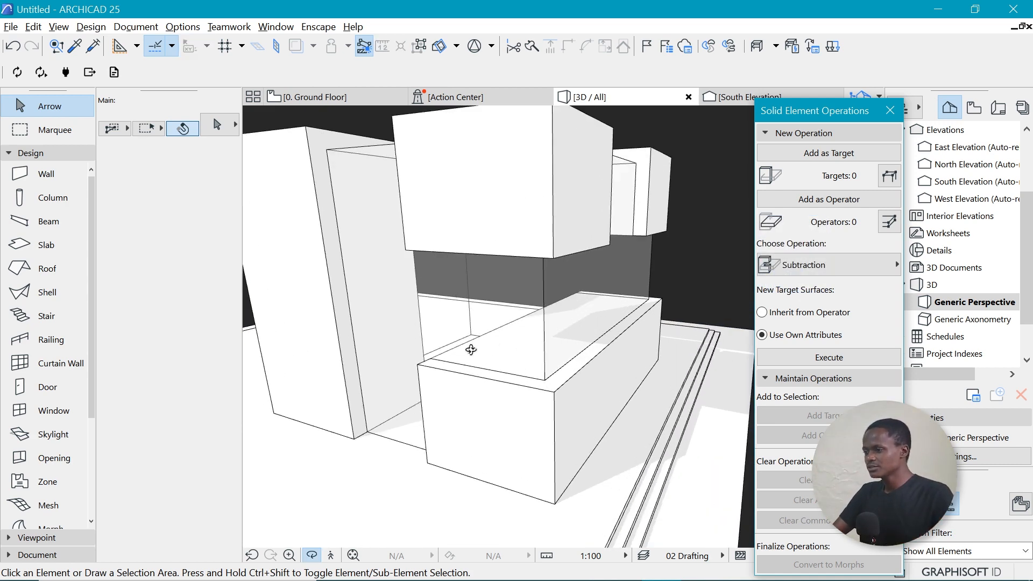
{"action": "scroll", "coordinate": [544, 355], "scroll_direction": "down", "scroll_amount": 3}
{"action": "scroll", "coordinate": [554, 359], "scroll_direction": "up", "scroll_amount": 2}
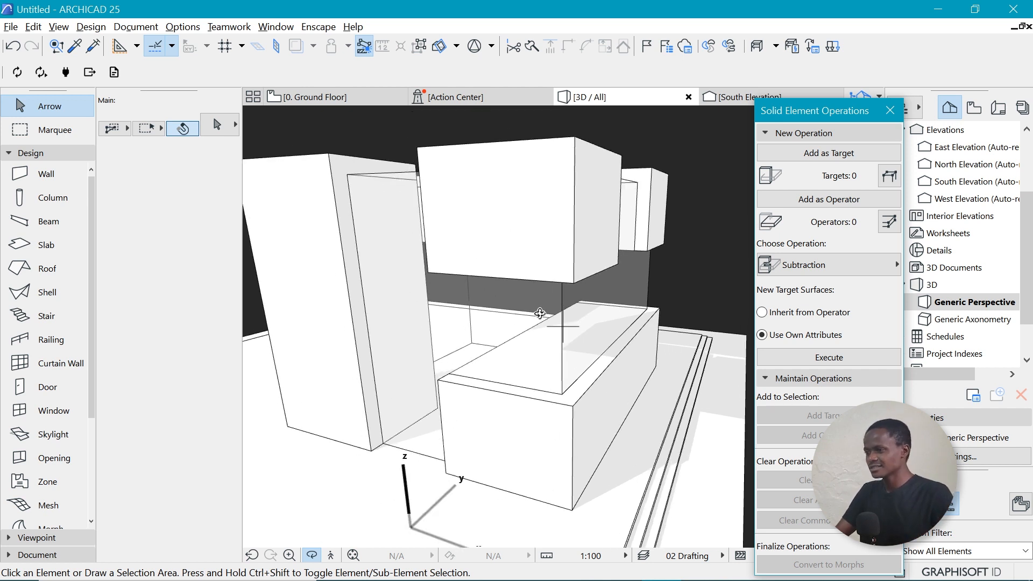
{"action": "middle_click_drag", "start_coordinate": [540, 313], "coordinate": [523, 353], "text": "shift"}
{"action": "scroll", "coordinate": [523, 353], "scroll_direction": "down", "scroll_amount": 3}
{"action": "scroll", "coordinate": [523, 353], "scroll_direction": "up", "scroll_amount": 3}
{"action": "middle_click_drag", "start_coordinate": [611, 344], "coordinate": [615, 330], "text": "shift"}
{"action": "scroll", "coordinate": [617, 331], "scroll_direction": "up", "scroll_amount": 1}
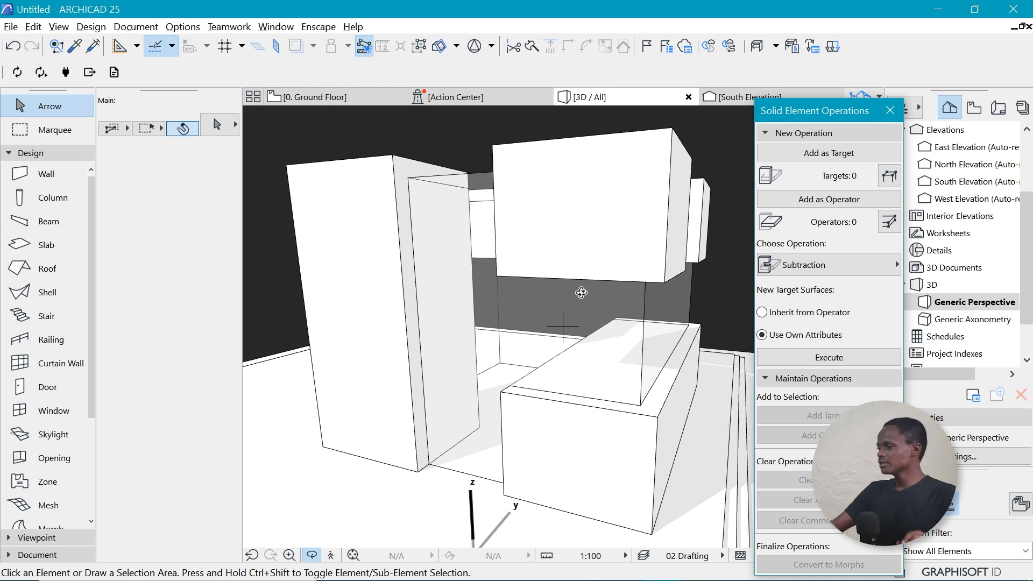
Set up a beam with a 150 × 150 cross-section and a centred reference axis.
{"action": "left_click", "coordinate": [30, 230]}
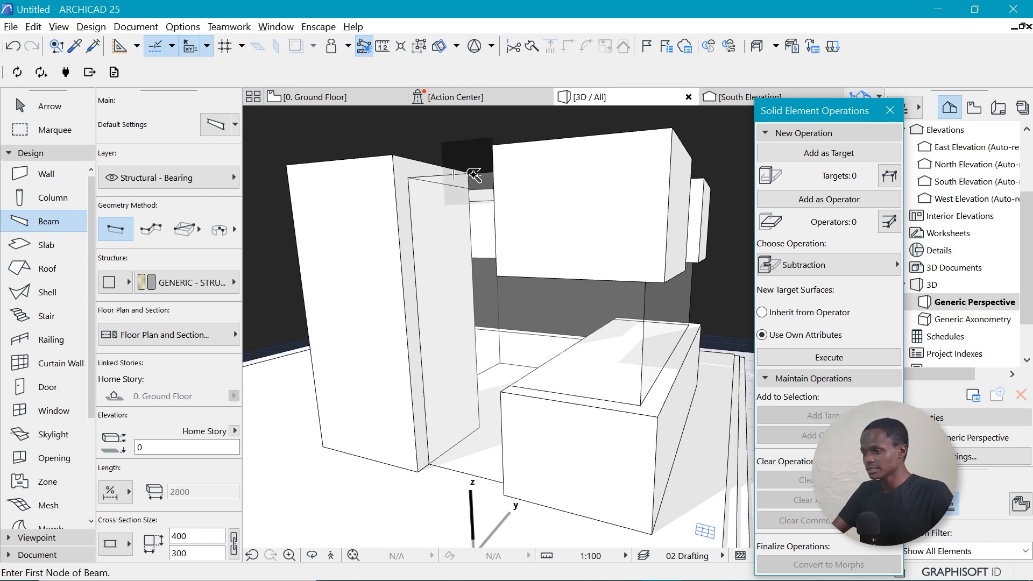
{"action": "left_click", "coordinate": [473, 175]}
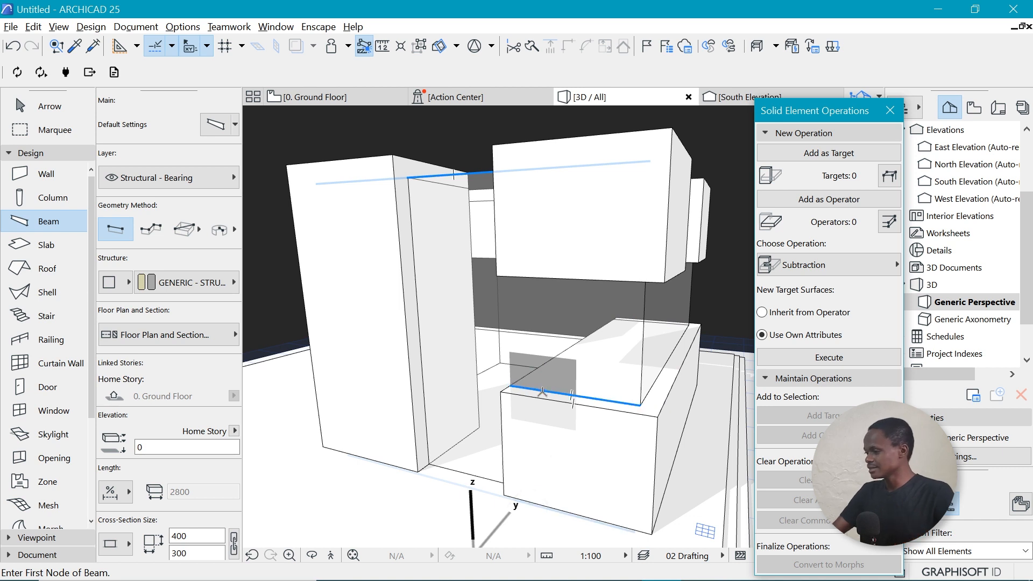
{"action": "left_click_drag", "start_coordinate": [188, 536], "coordinate": [109, 548]}
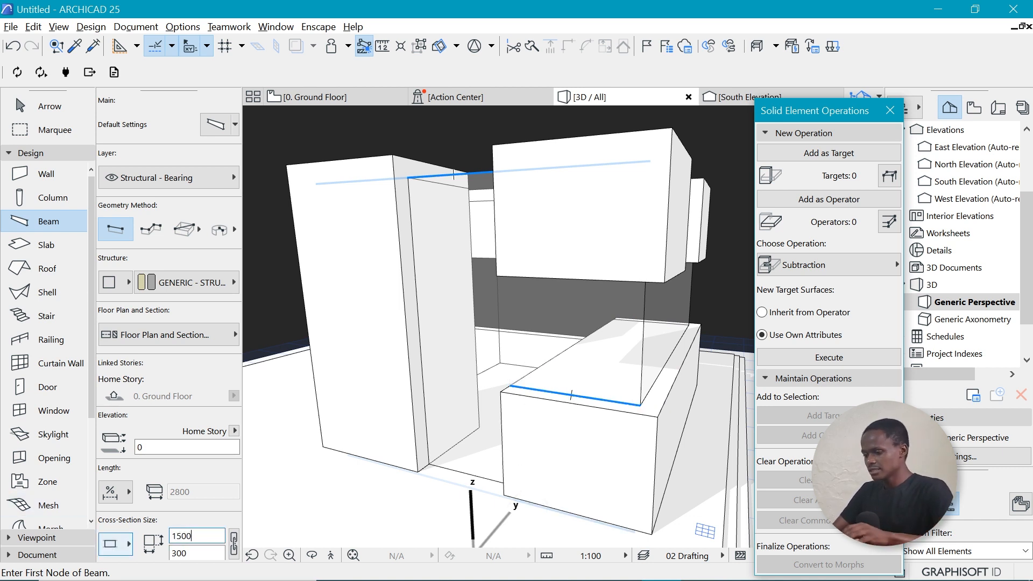
{"action": "scroll", "coordinate": [189, 504], "scroll_direction": "down", "scroll_amount": 3}
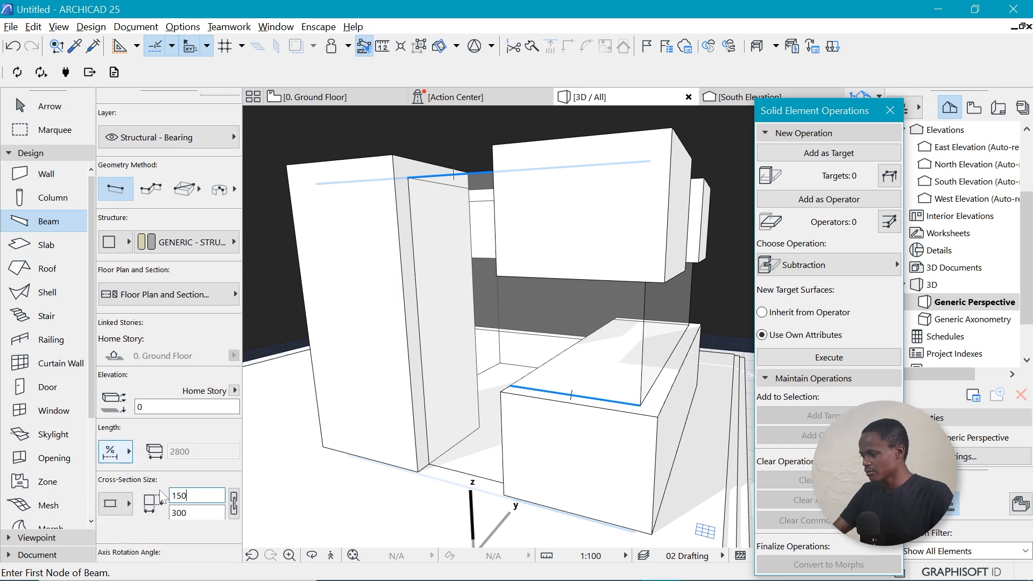
{"action": "scroll", "coordinate": [190, 504], "scroll_direction": "down", "scroll_amount": 3}
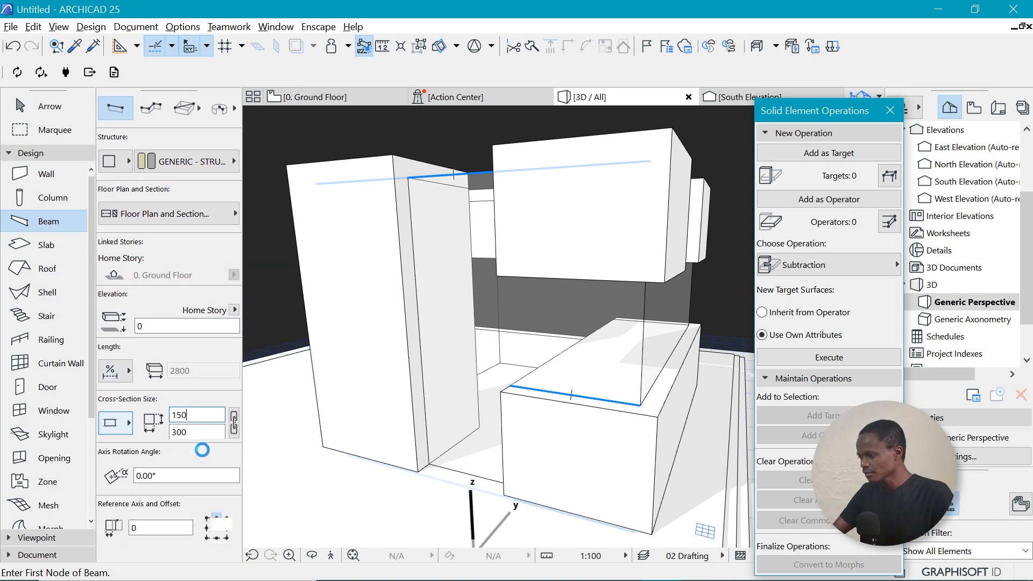
{"action": "type", "text": "150"}
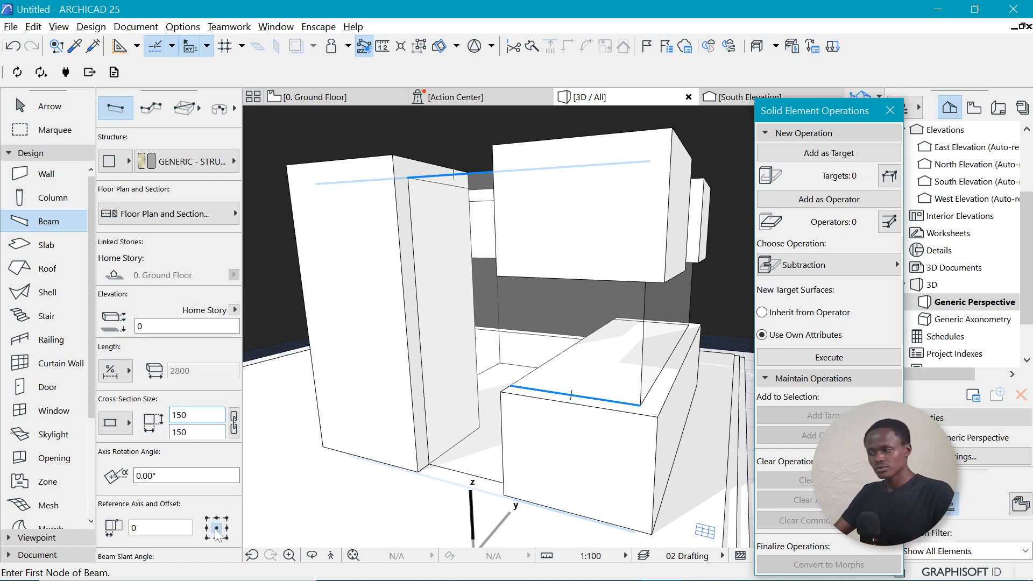
{"action": "scroll", "coordinate": [205, 526], "scroll_direction": "down", "scroll_amount": 3}
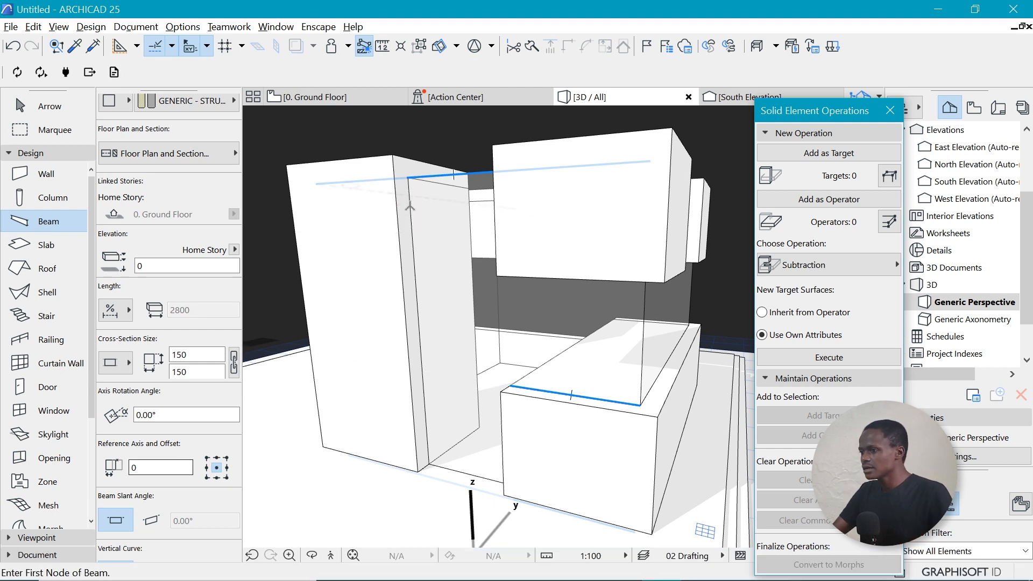
Trace the top and base outlines of the glass volume with 150 × 150 beams using the Magic Wand.
{"action": "left_click", "coordinate": [473, 172]}
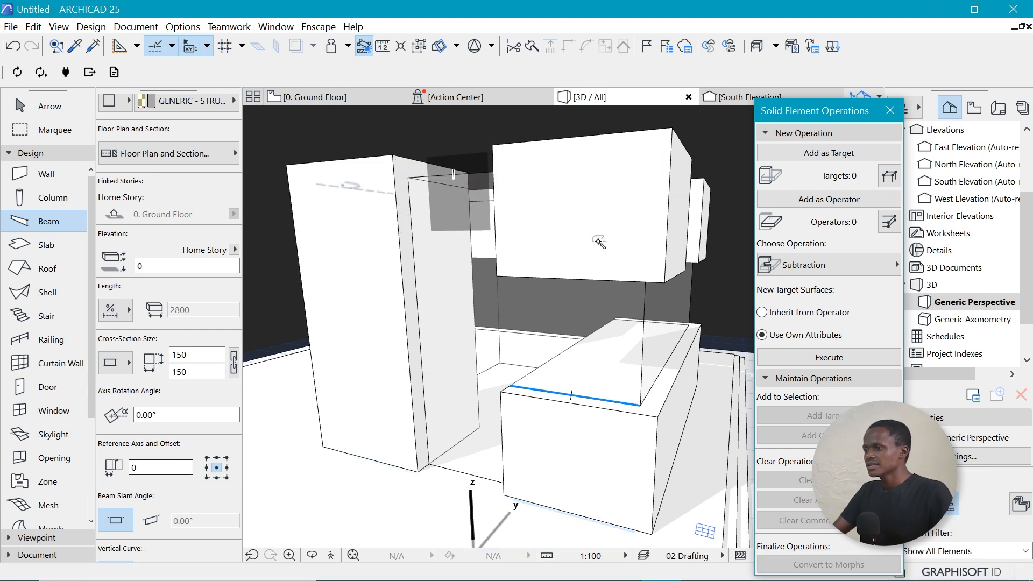
{"action": "middle_click_drag", "start_coordinate": [473, 166], "coordinate": [532, 323], "text": "shift"}
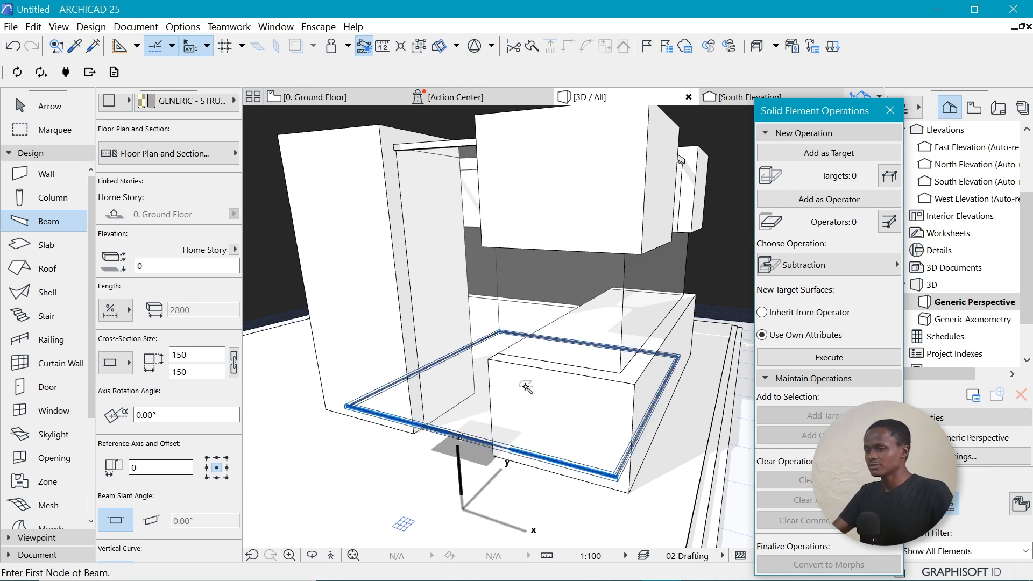
{"action": "middle_click_drag", "start_coordinate": [611, 310], "coordinate": [575, 332], "text": "shift"}
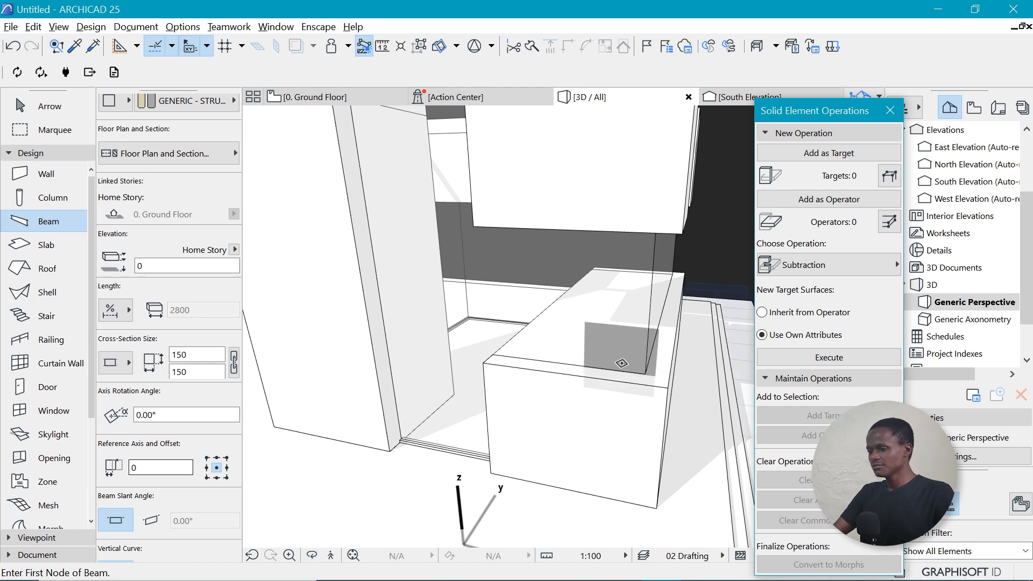
{"action": "key", "text": "space"}
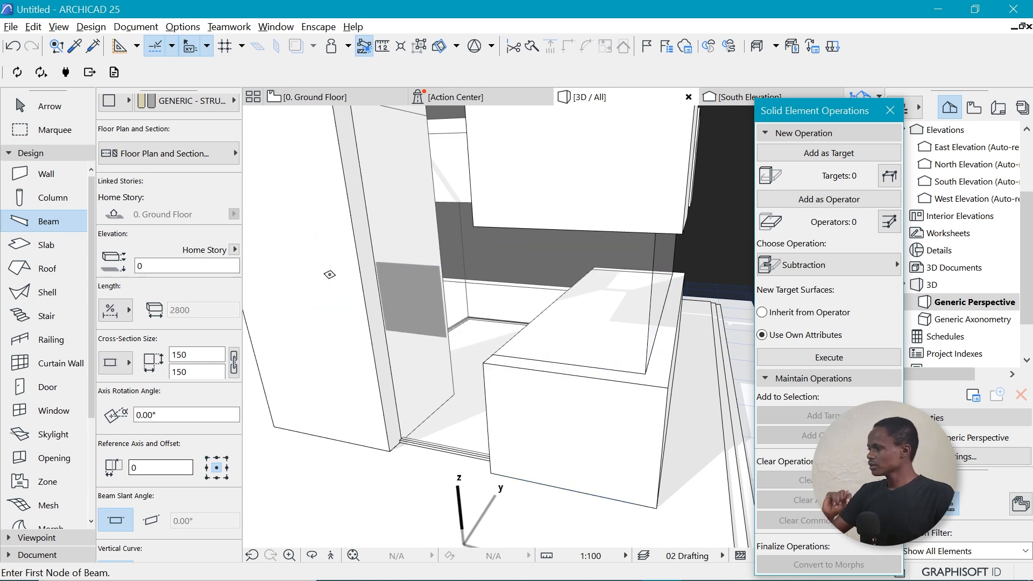
Draw a chained 150 × 150 beam along the three sides of the glass volume's outline on top of the low block.
{"action": "scroll", "coordinate": [182, 319], "scroll_direction": "up", "scroll_amount": 9}
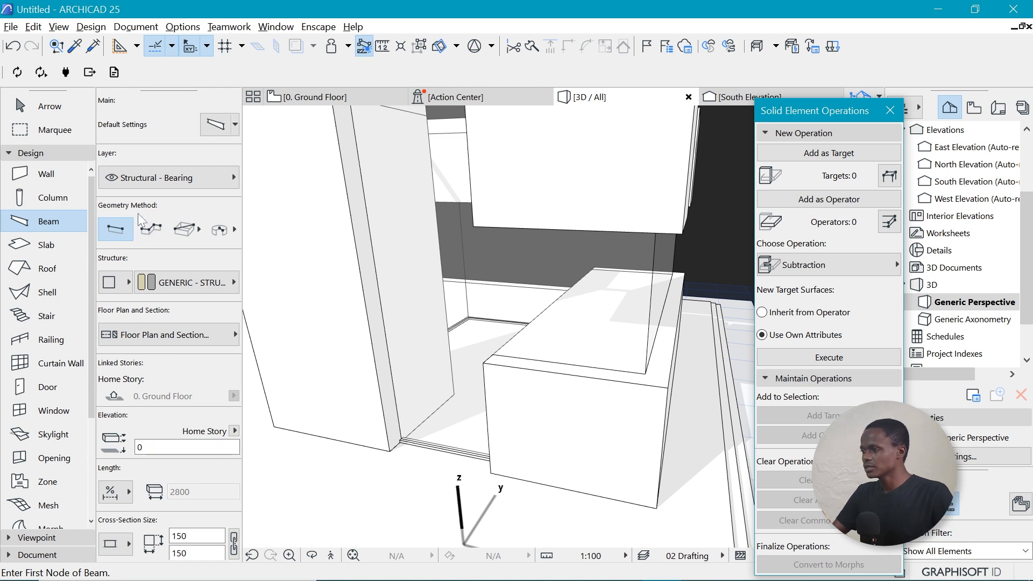
{"action": "scroll", "coordinate": [671, 358], "scroll_direction": "up", "scroll_amount": 2}
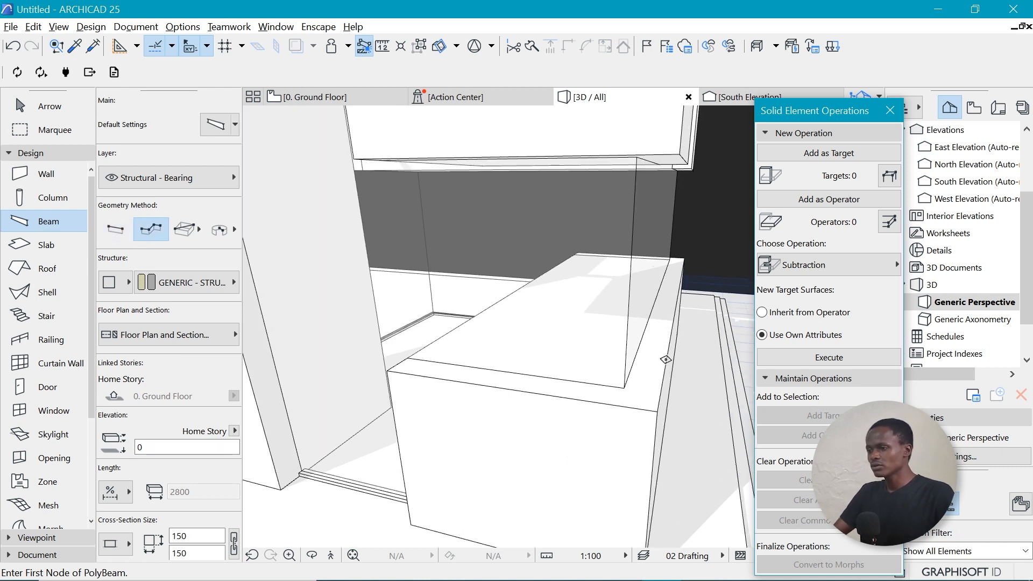
{"action": "left_click", "coordinate": [408, 358]}
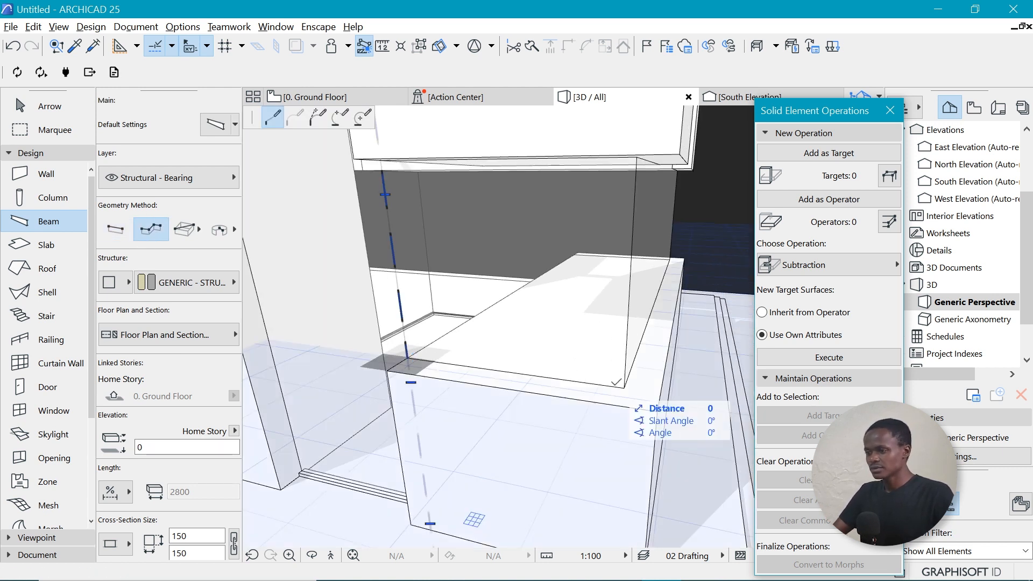
{"action": "left_click", "coordinate": [626, 386]}
{"action": "left_click", "coordinate": [673, 260]}
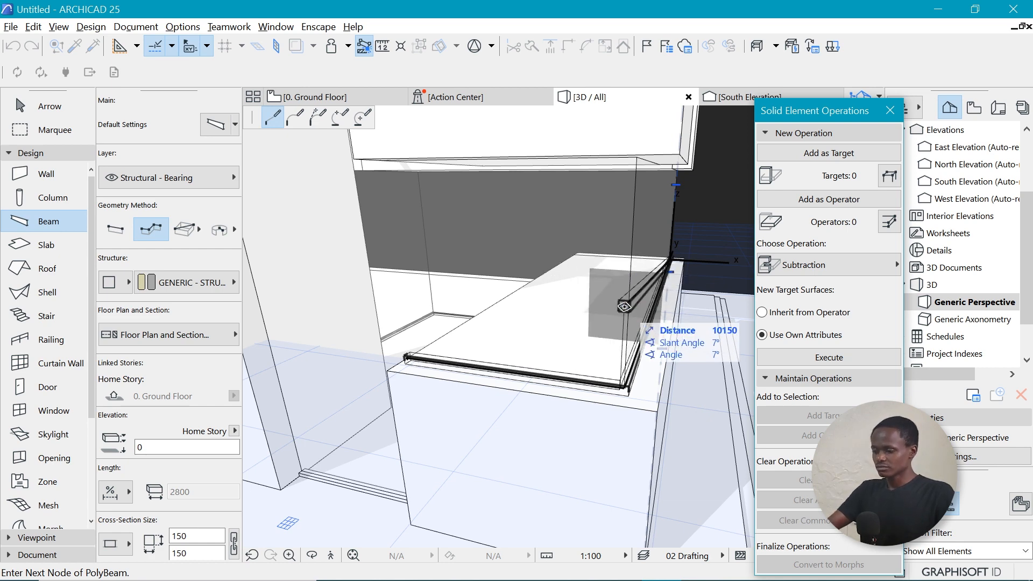
{"action": "middle_click_drag", "start_coordinate": [567, 314], "coordinate": [347, 338], "text": "shift"}
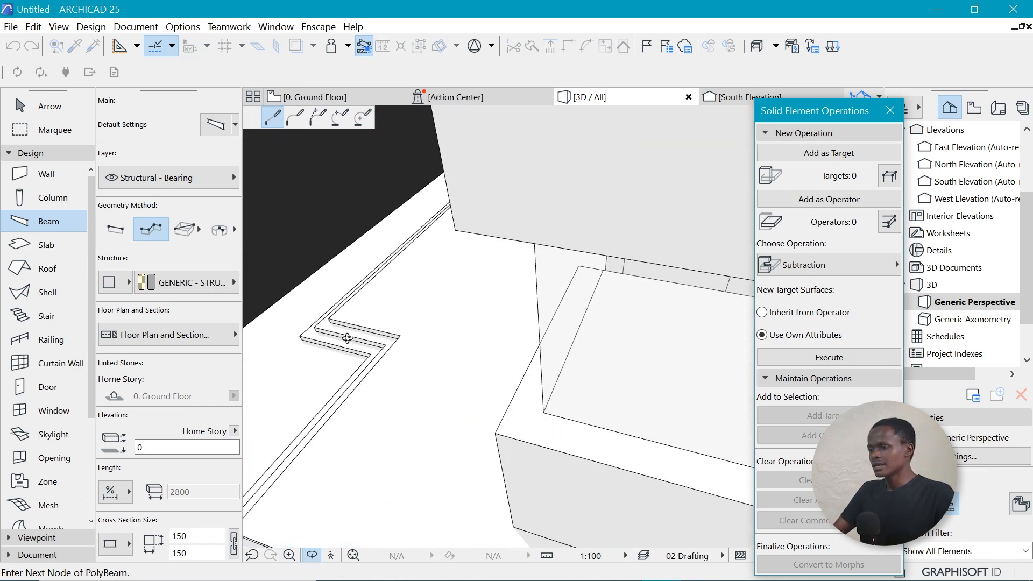
{"action": "scroll", "coordinate": [347, 338], "scroll_direction": "down", "scroll_amount": 5}
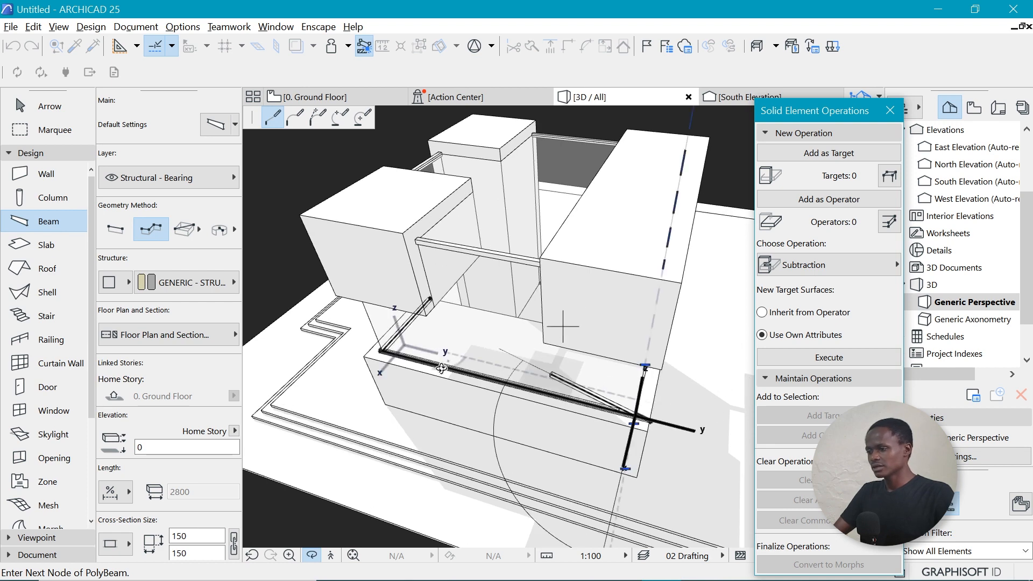
{"action": "scroll", "coordinate": [441, 368], "scroll_direction": "up", "scroll_amount": 6}
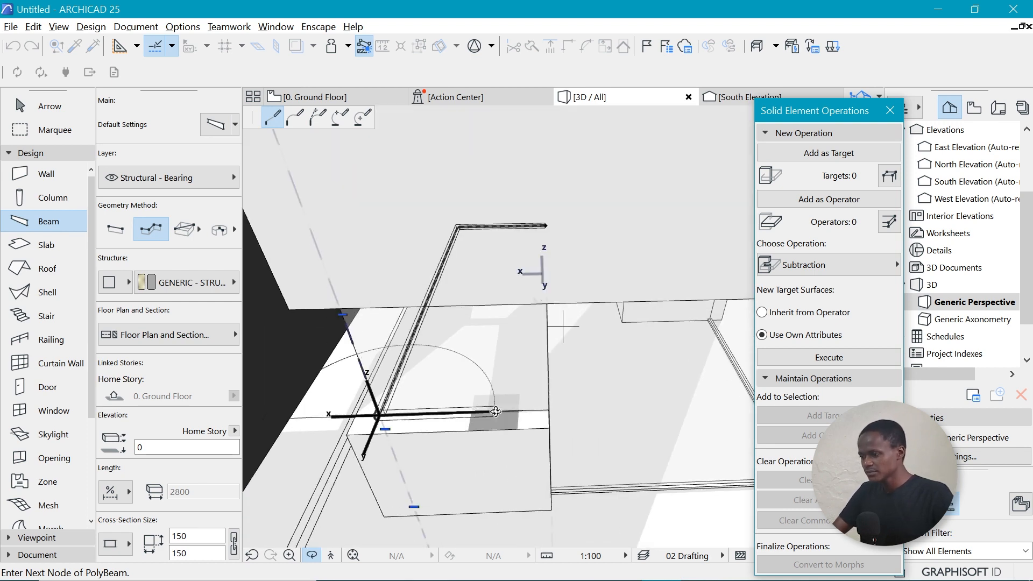
{"action": "left_click", "coordinate": [550, 410]}
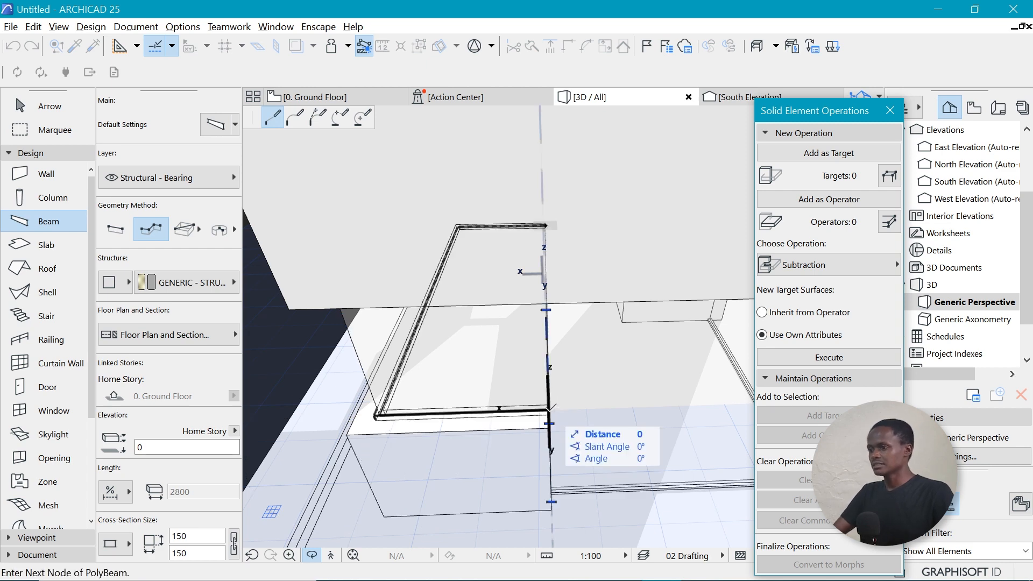
{"action": "left_click", "coordinate": [550, 410]}
Set up a column with a 150 × 150 cross-section for the glass volume's framing.
{"action": "middle_click_drag", "start_coordinate": [428, 408], "coordinate": [641, 477], "text": "shift"}
{"action": "scroll", "coordinate": [640, 477], "scroll_direction": "up", "scroll_amount": 3}
{"action": "middle_click_drag", "start_coordinate": [541, 418], "coordinate": [496, 431], "text": "shift"}
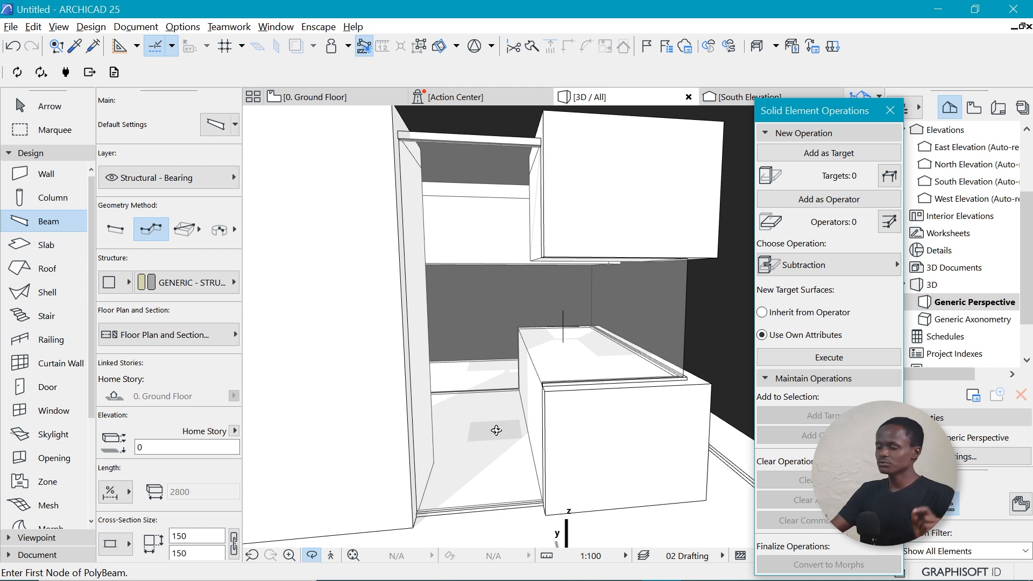
{"action": "middle_click_drag", "start_coordinate": [491, 392], "coordinate": [297, 293], "text": "shift"}
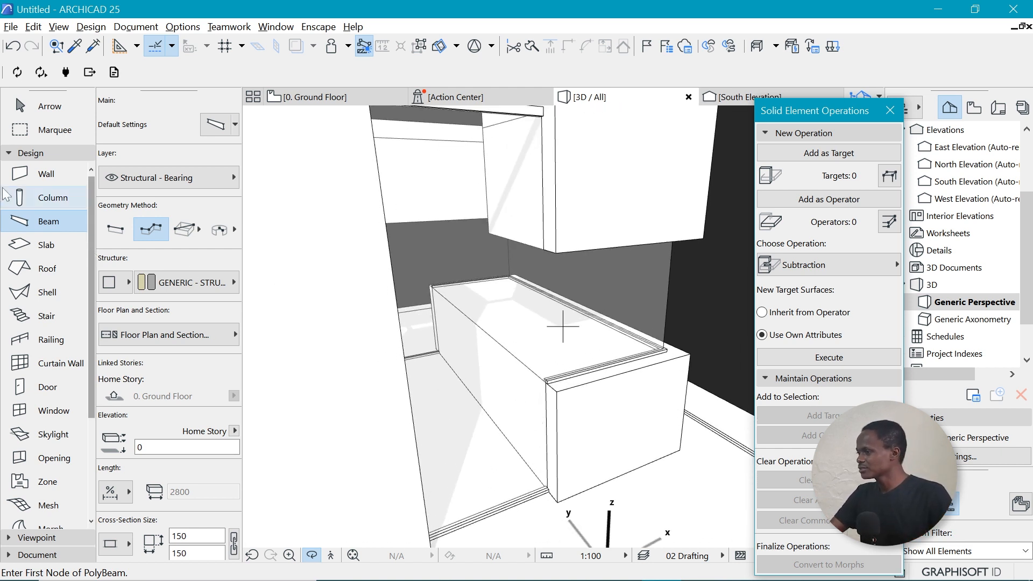
{"action": "left_click", "coordinate": [39, 196]}
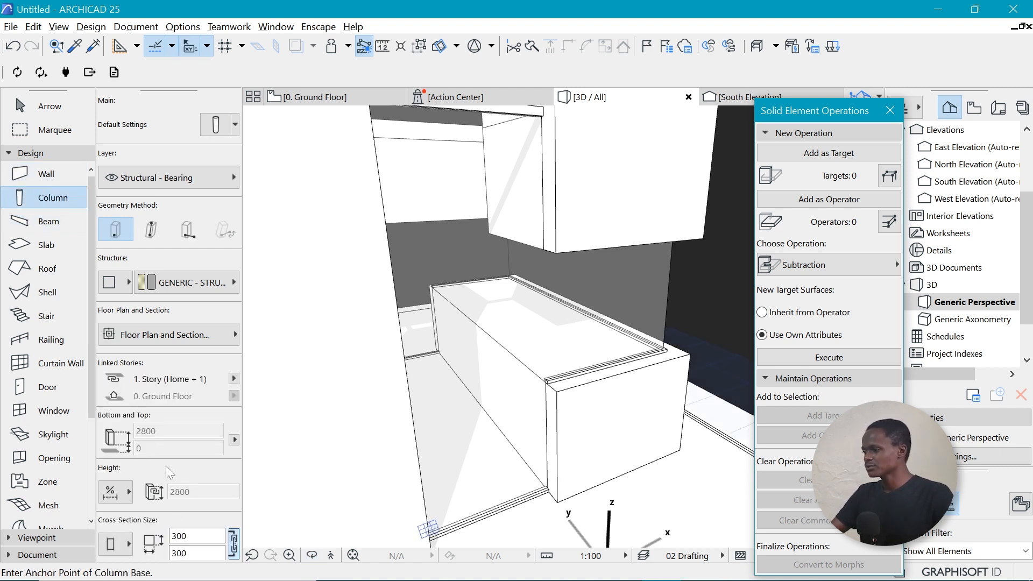
{"action": "scroll", "coordinate": [173, 482], "scroll_direction": "down", "scroll_amount": 3}
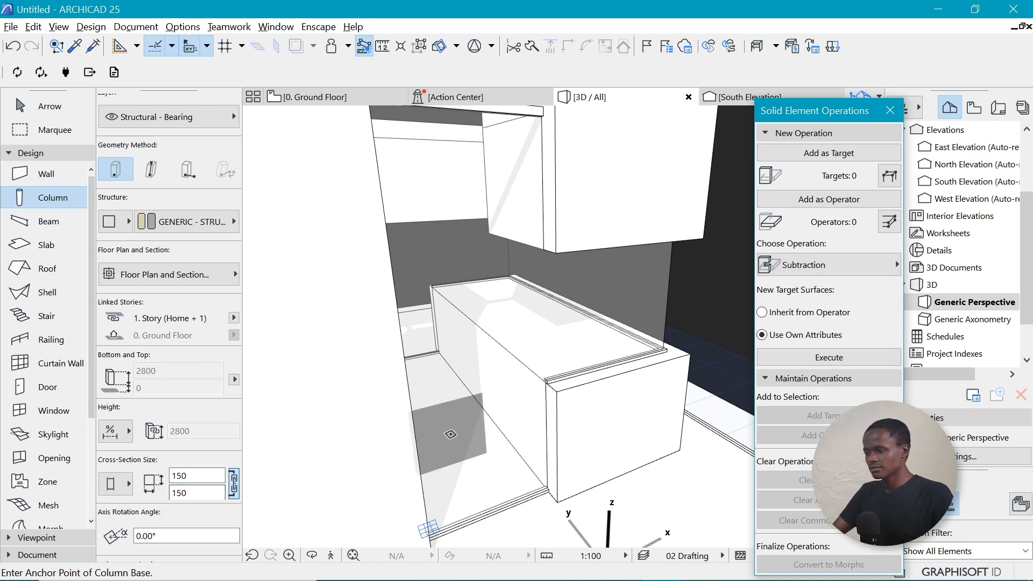
Place a column where the base beam meets the low block and stretch it to a height of 3000, level with the block-top beam.
{"action": "scroll", "coordinate": [537, 499], "scroll_direction": "up", "scroll_amount": 2}
{"action": "scroll", "coordinate": [537, 499], "scroll_direction": "up", "scroll_amount": 3}
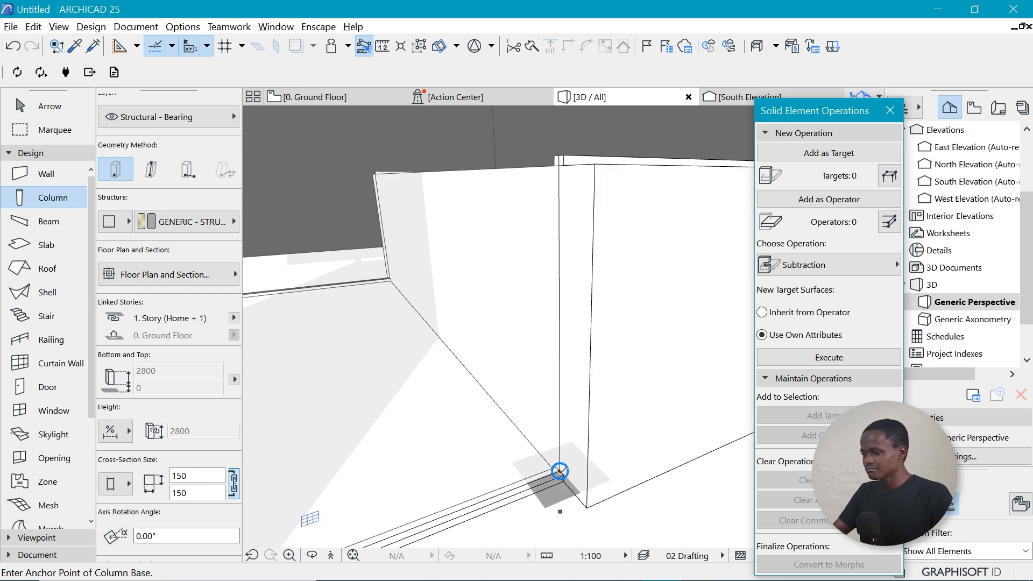
{"action": "left_click", "coordinate": [559, 472]}
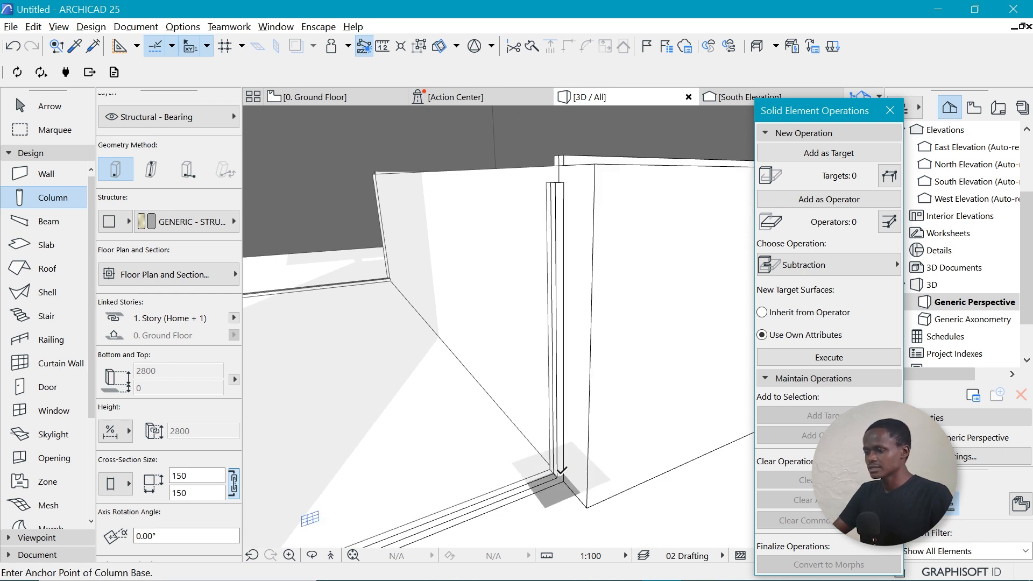
{"action": "left_click", "coordinate": [557, 438], "text": "shift"}
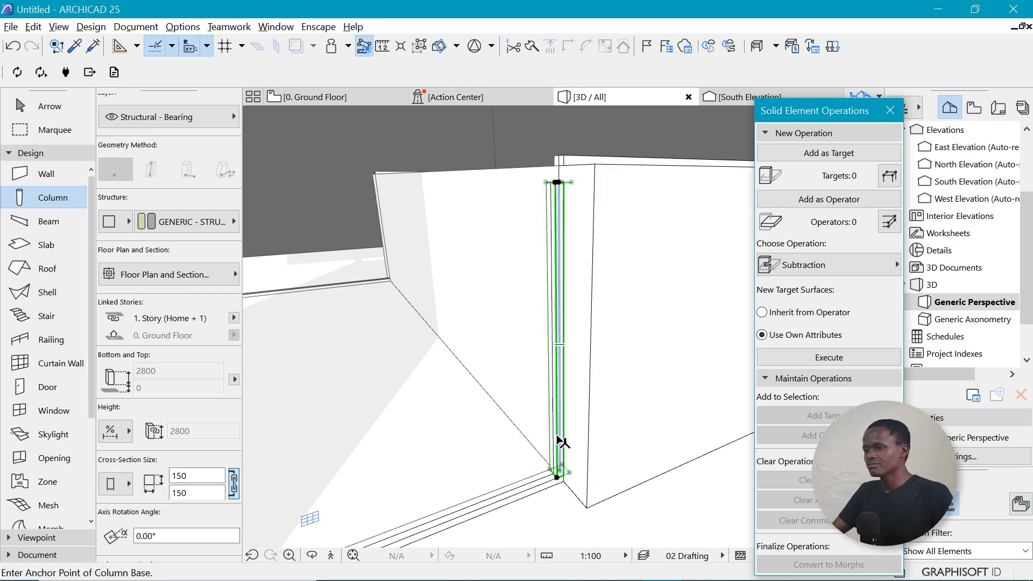
{"action": "left_click", "coordinate": [558, 182]}
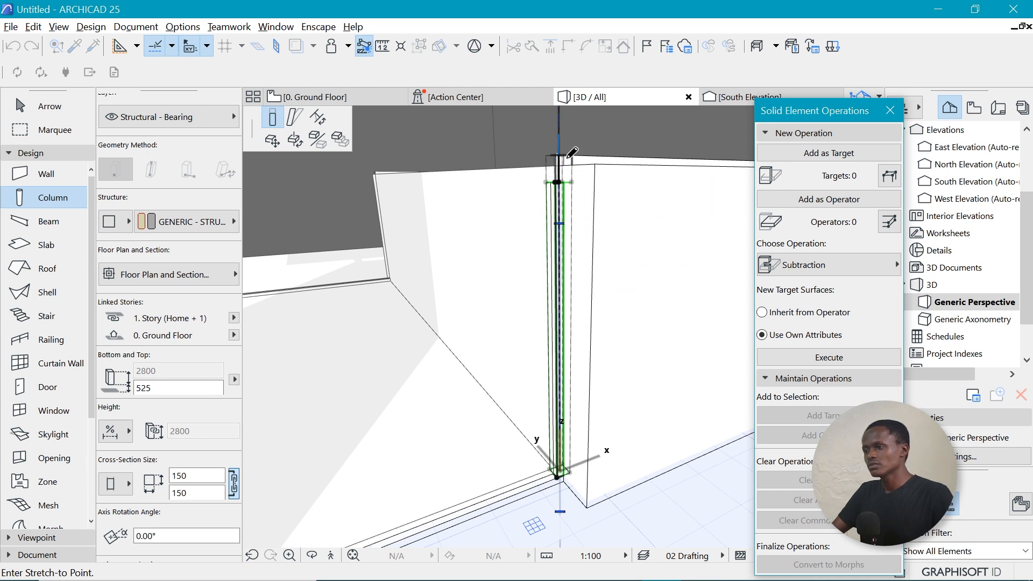
{"action": "scroll", "coordinate": [568, 175], "scroll_direction": "down", "scroll_amount": 5}
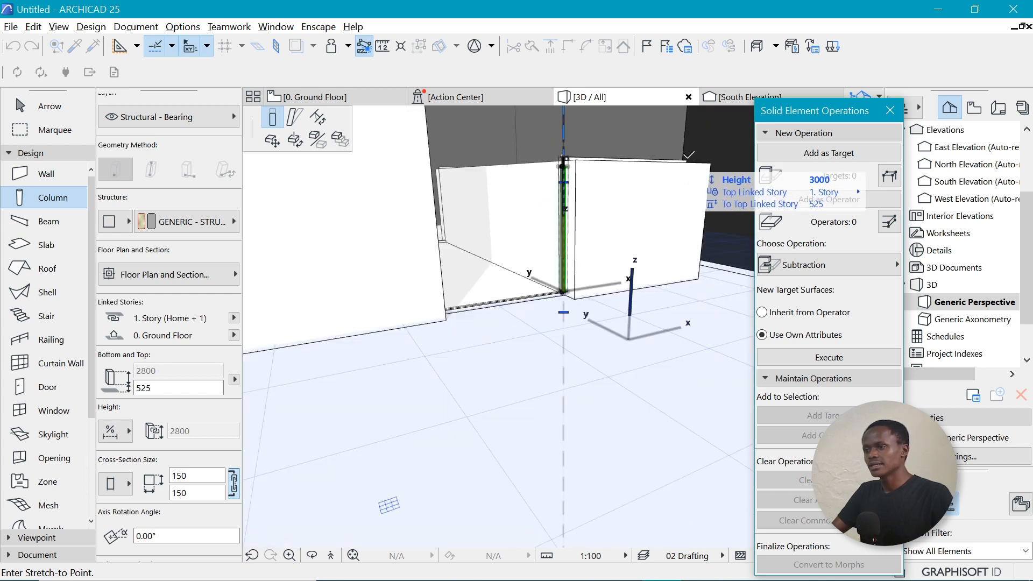
{"action": "left_click", "coordinate": [687, 156]}
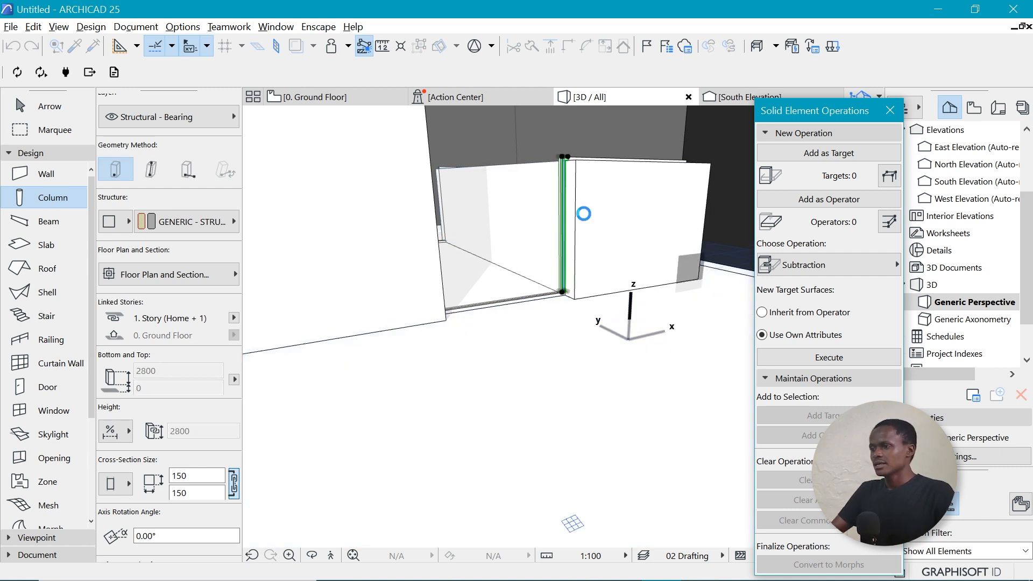
{"action": "key", "text": "o"}
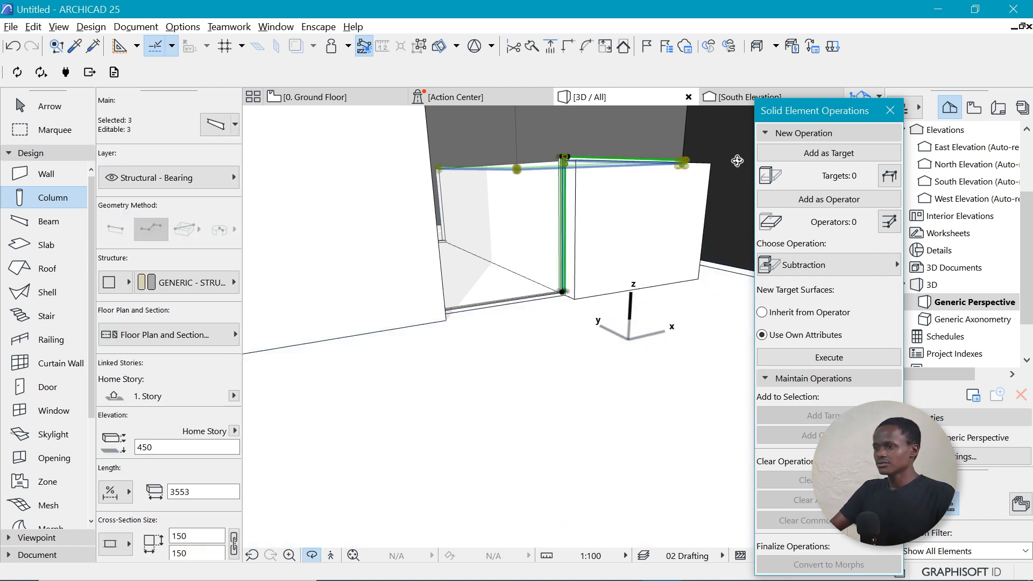
{"action": "middle_click_drag", "start_coordinate": [737, 161], "coordinate": [737, 160], "text": "shift"}
{"action": "key", "text": "Escape"}
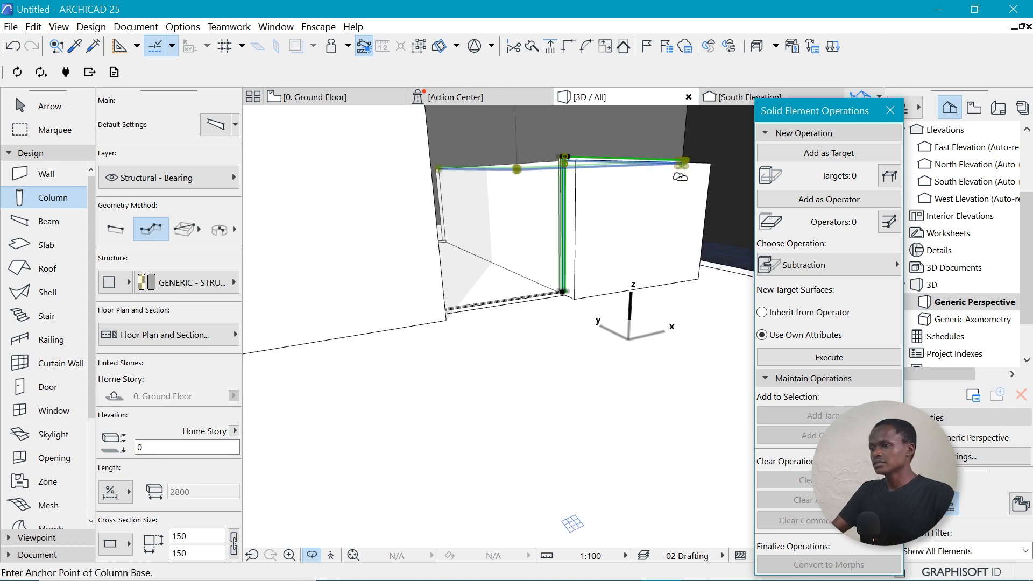
{"action": "key", "text": "Escape"}
Pick up the first column's settings and place a 3000 high column at the glass volume's front outer corner on the low block.
{"action": "middle_click_drag", "start_coordinate": [699, 157], "coordinate": [436, 297], "text": "shift"}
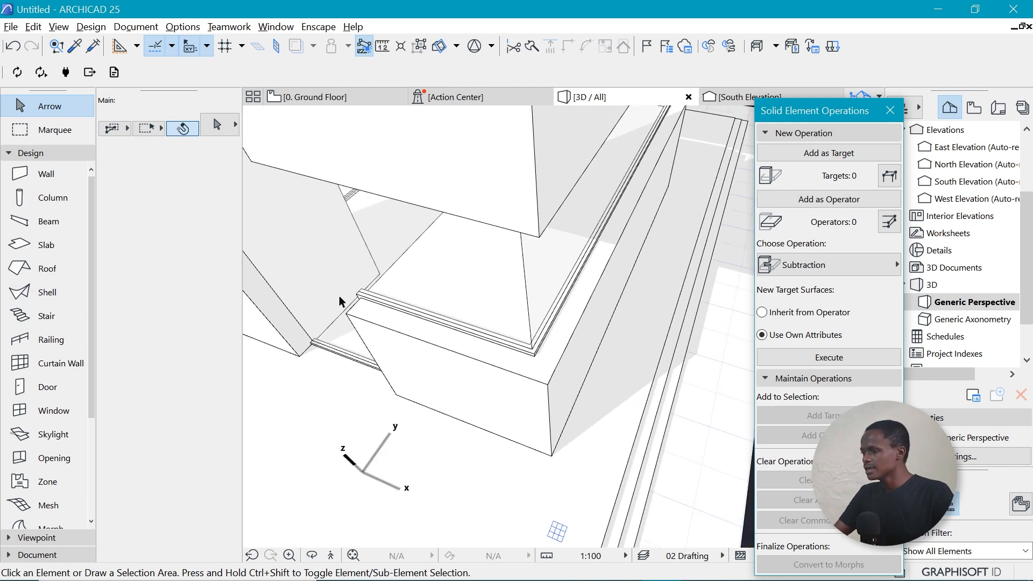
{"action": "middle_click_drag", "start_coordinate": [323, 288], "coordinate": [388, 412], "text": "shift"}
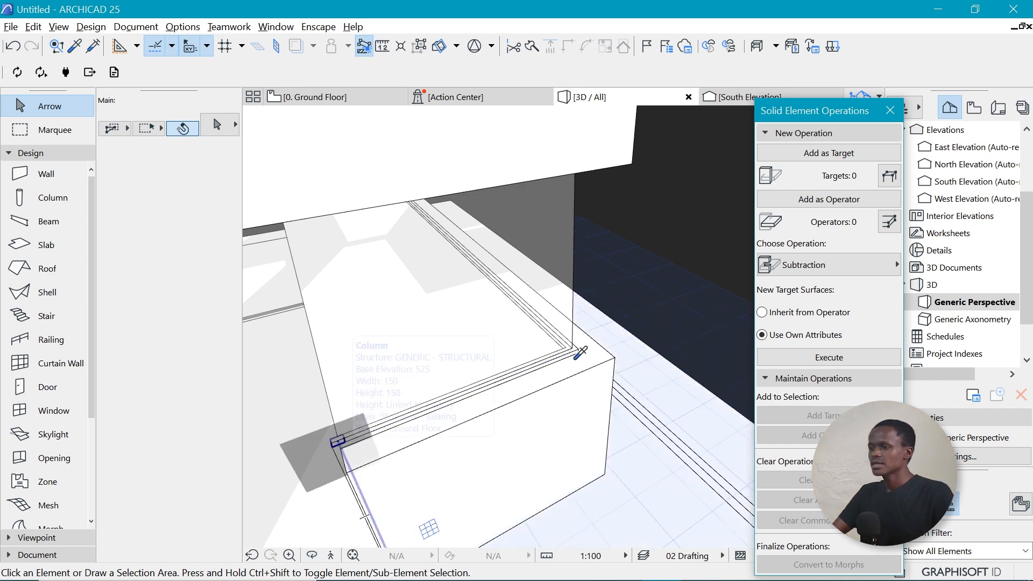
{"action": "middle_click_drag", "start_coordinate": [635, 286], "coordinate": [443, 424]}
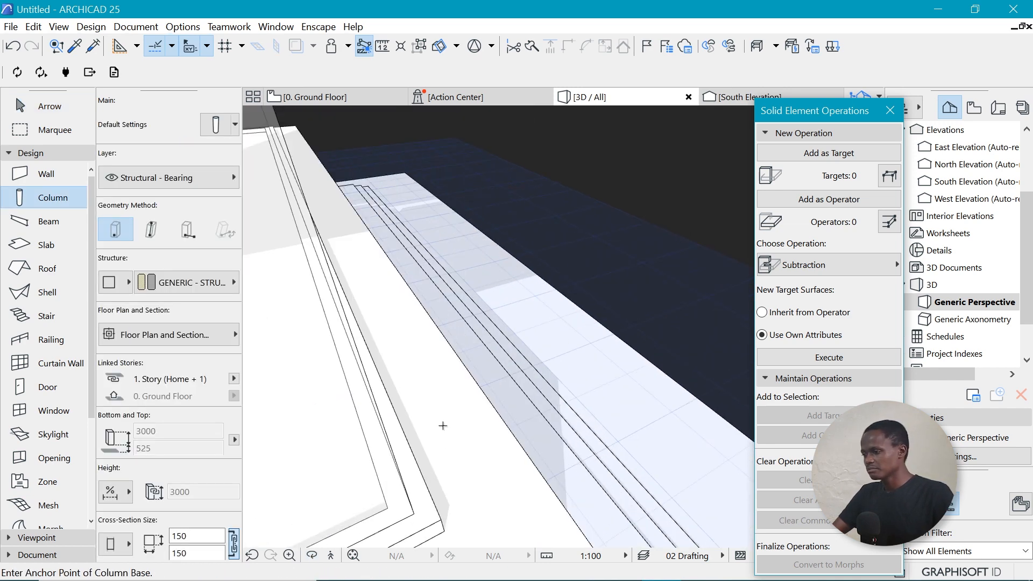
{"action": "left_click", "coordinate": [415, 512]}
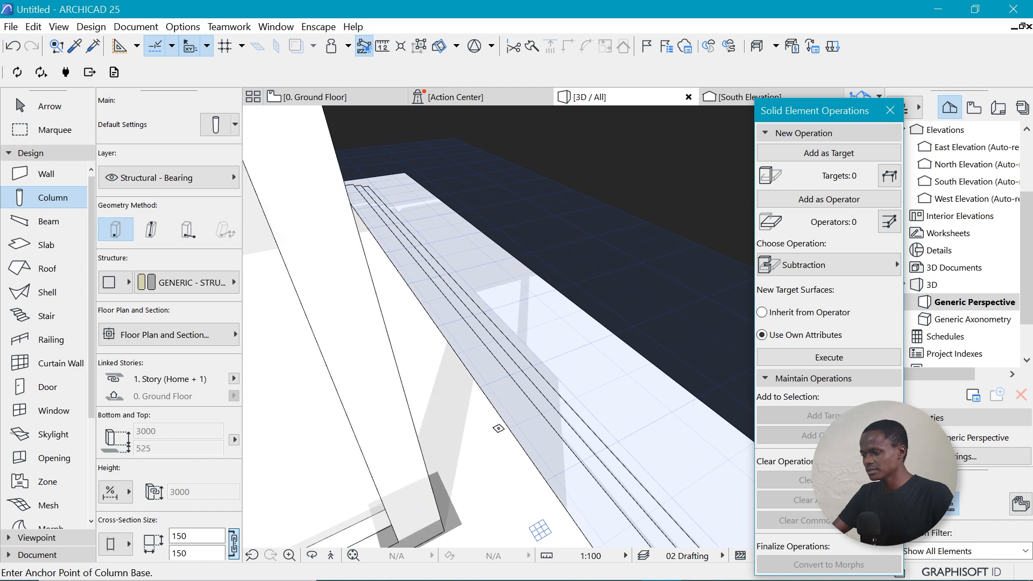
Place a 150 × 150 column at the base beam's outer corner on the plinth and stretch it to a 5925 height at the overhanging block's underside.
{"action": "middle_click_drag", "start_coordinate": [516, 412], "coordinate": [563, 327], "text": "shift"}
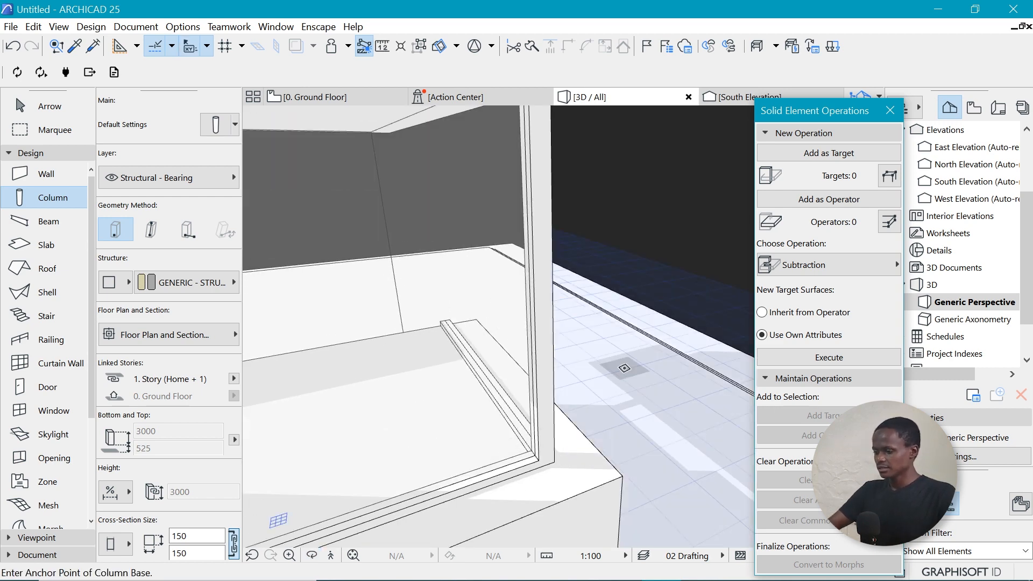
{"action": "middle_click_drag", "start_coordinate": [657, 323], "coordinate": [503, 208], "text": "shift"}
{"action": "scroll", "coordinate": [504, 259], "scroll_direction": "up", "scroll_amount": 5}
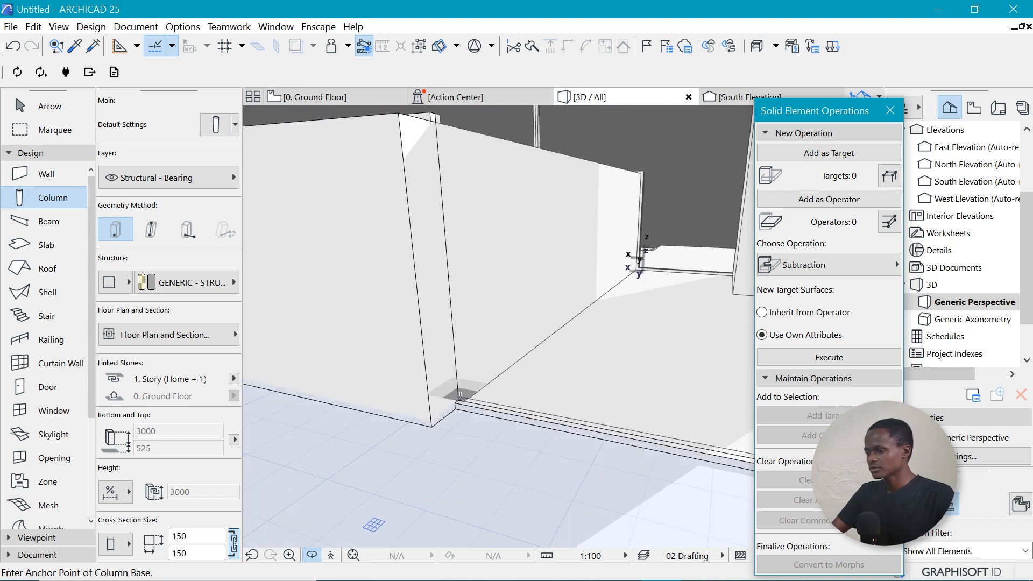
{"action": "scroll", "coordinate": [365, 459], "scroll_direction": "down", "scroll_amount": 5}
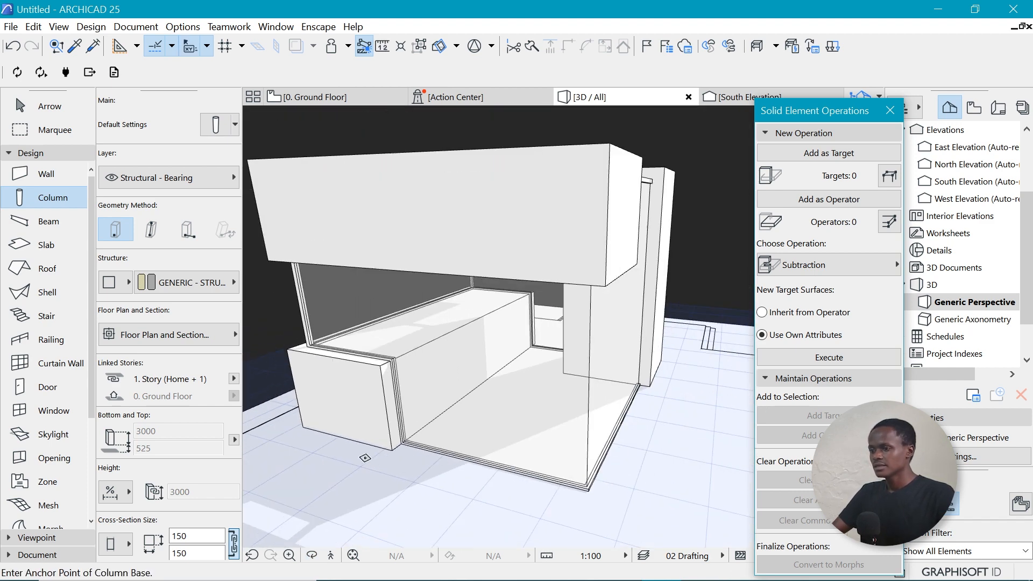
{"action": "scroll", "coordinate": [591, 488], "scroll_direction": "up", "scroll_amount": 2}
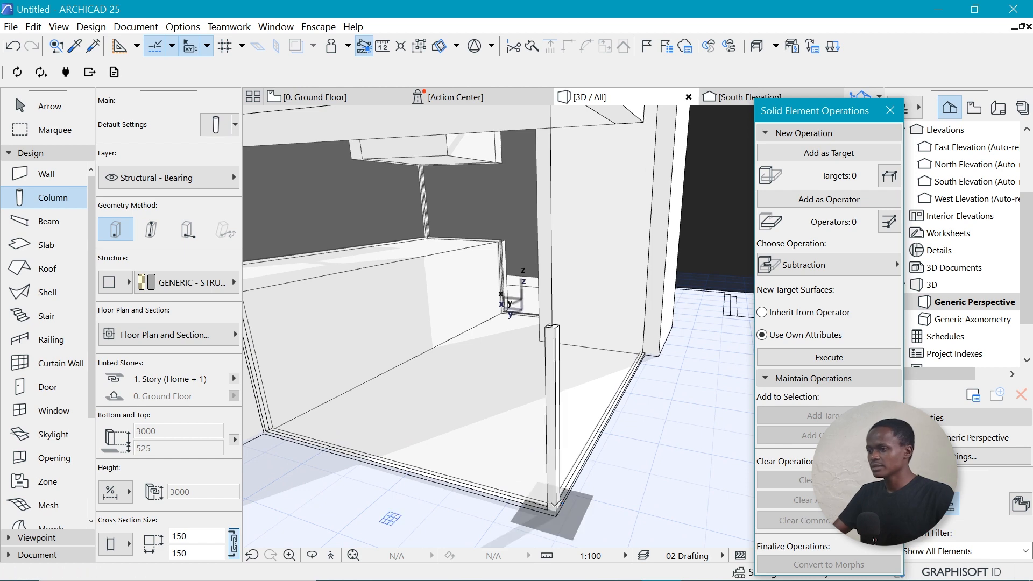
{"action": "left_click", "coordinate": [555, 344]}
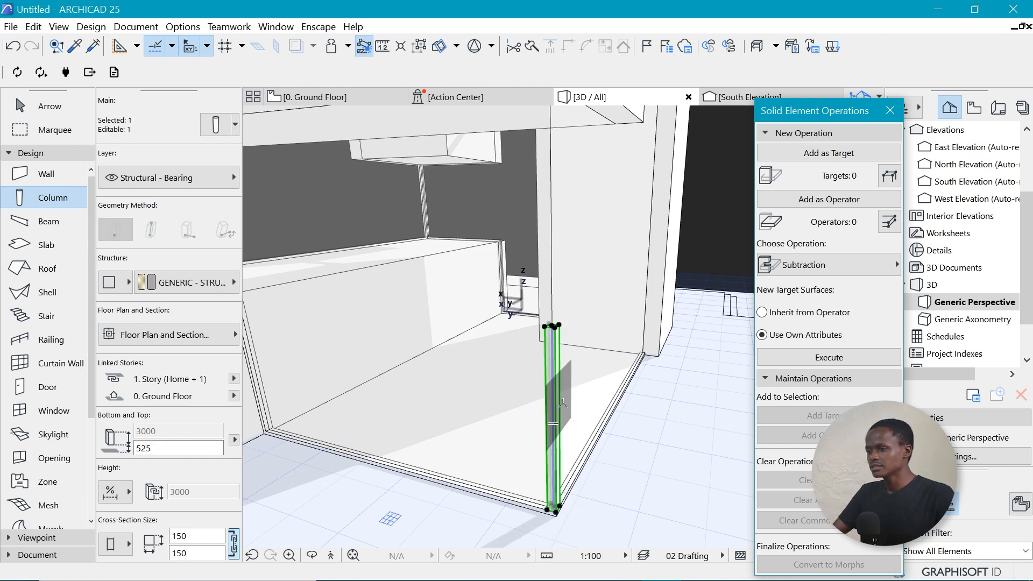
{"action": "scroll", "coordinate": [560, 403], "scroll_direction": "down", "scroll_amount": 2}
{"action": "scroll", "coordinate": [561, 403], "scroll_direction": "up", "scroll_amount": 1}
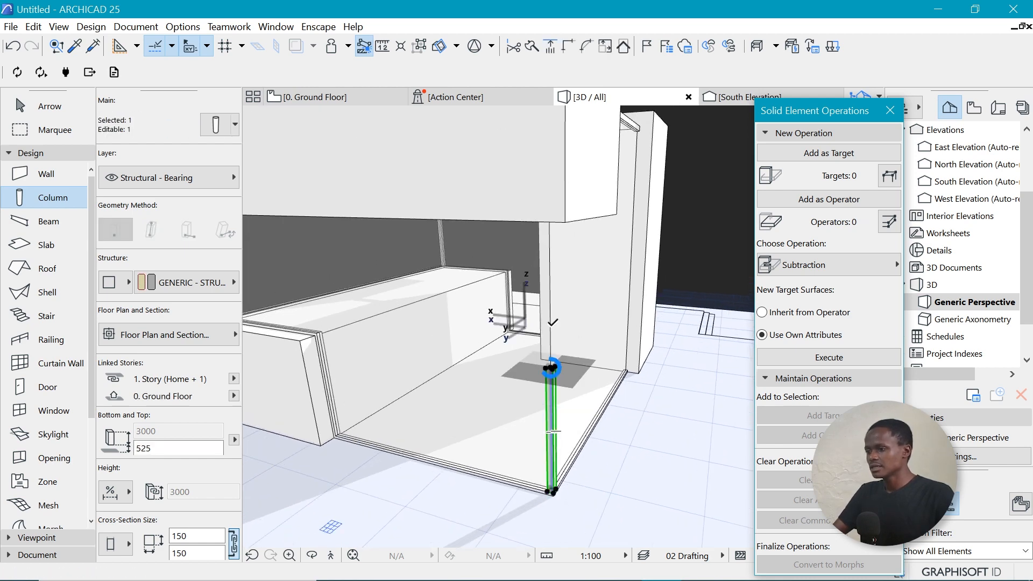
{"action": "left_click", "coordinate": [551, 367]}
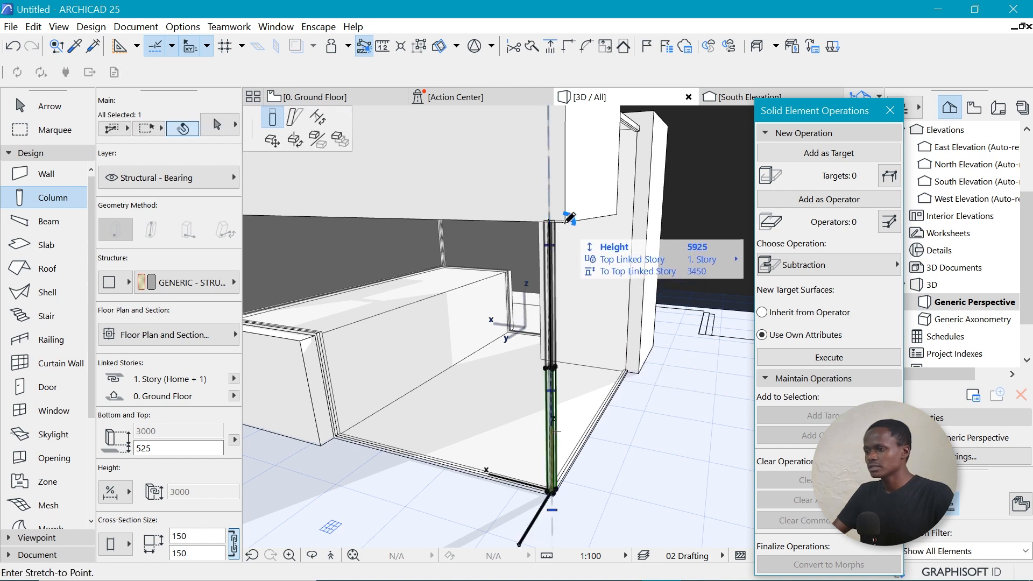
{"action": "left_click", "coordinate": [566, 220]}
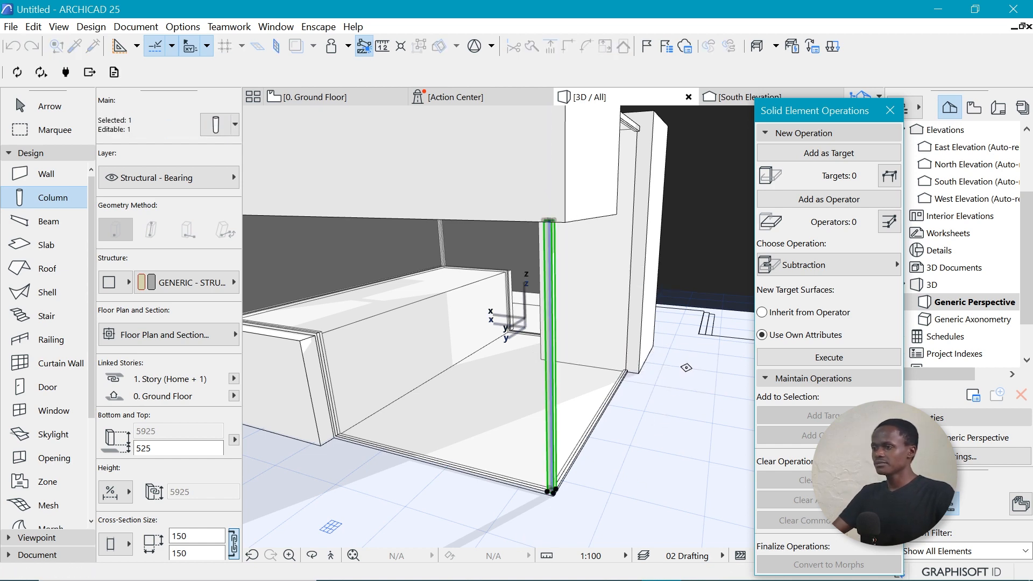
{"action": "key", "text": "Escape"}
Place another column where the base beam meets the tall block and stretch it to a height of 8500 at the top beam.
{"action": "scroll", "coordinate": [621, 369], "scroll_direction": "down", "scroll_amount": 5}
{"action": "scroll", "coordinate": [621, 370], "scroll_direction": "up", "scroll_amount": 6}
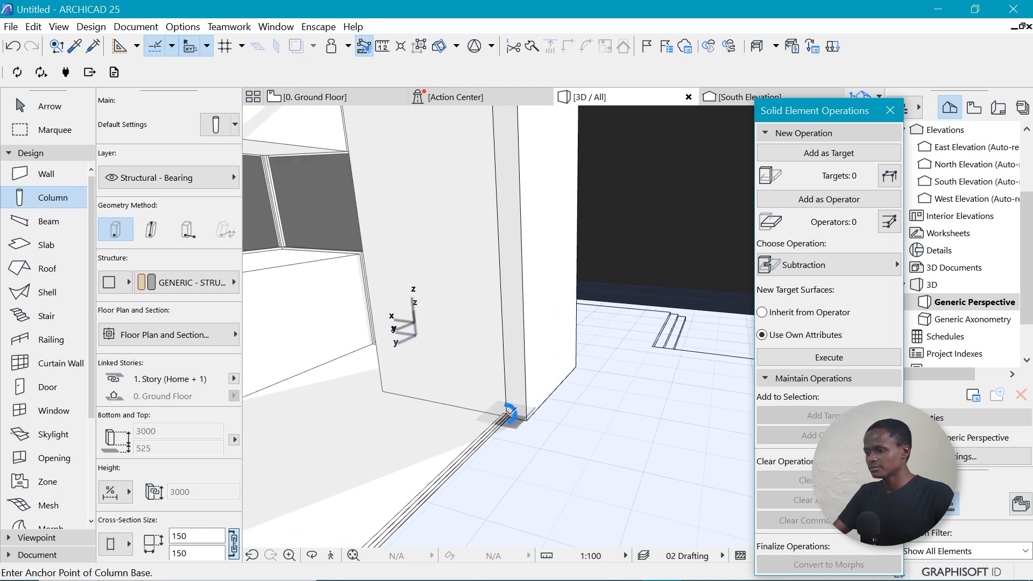
{"action": "left_click", "coordinate": [508, 411], "text": "shift"}
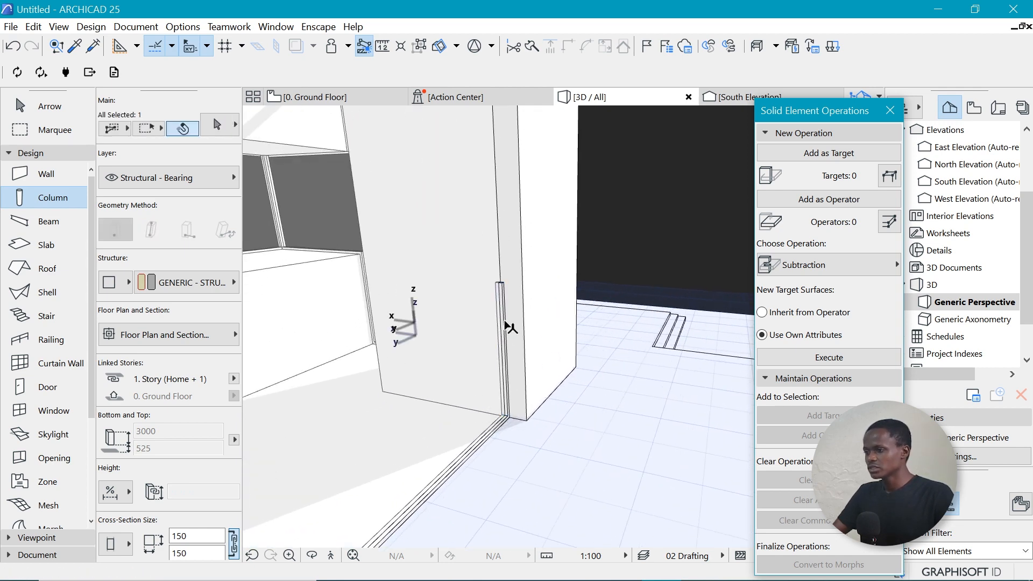
{"action": "left_click", "coordinate": [501, 282]}
{"action": "scroll", "coordinate": [483, 439], "scroll_direction": "down", "scroll_amount": 3}
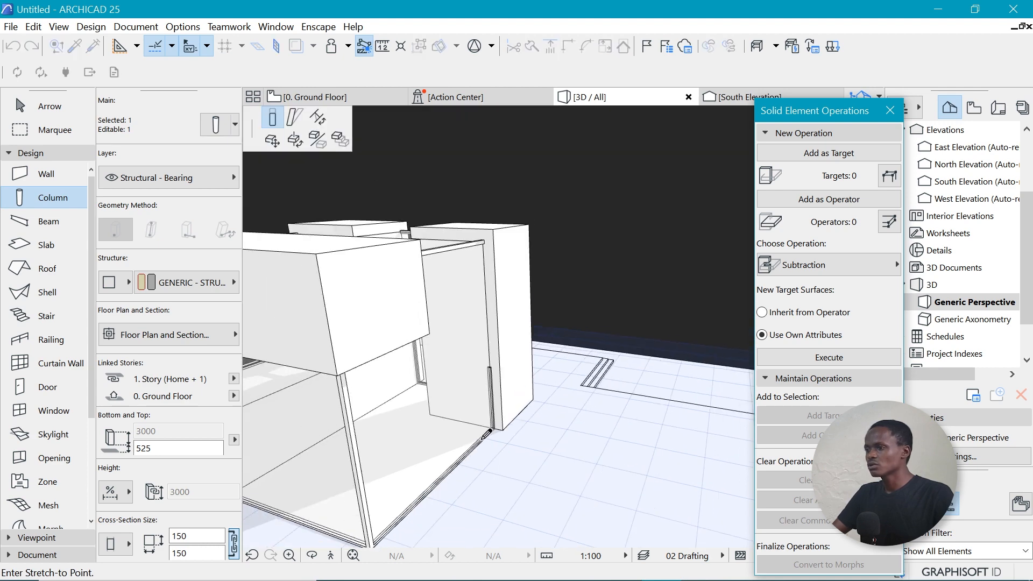
{"action": "left_click", "coordinate": [483, 241]}
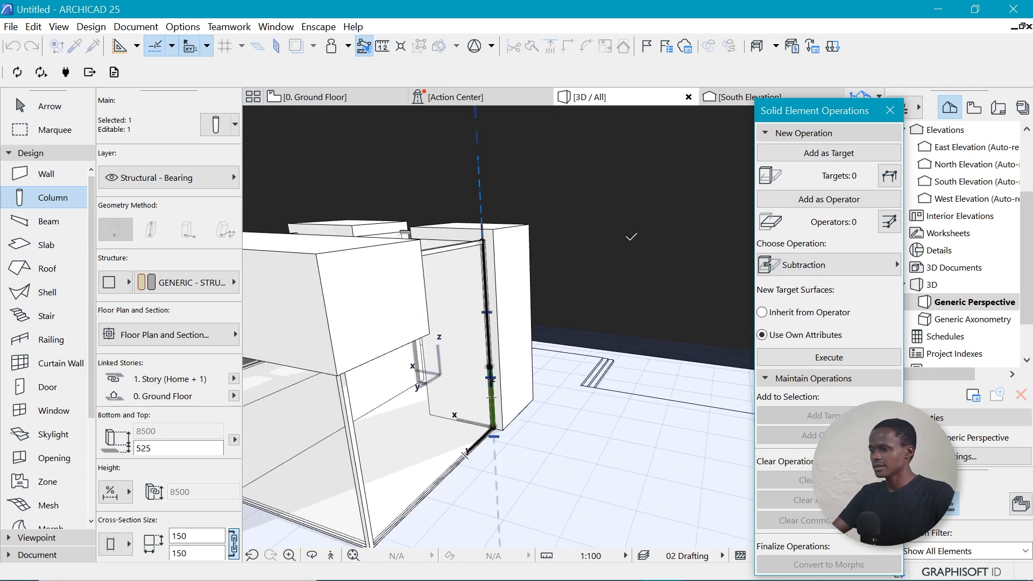
{"action": "key", "text": "Escape"}
Pick up the top beam's settings and draw a beam along the long upper block's inner face, linking the ends of the two existing top beams.
{"action": "middle_click_drag", "start_coordinate": [620, 218], "coordinate": [545, 342], "text": "shift"}
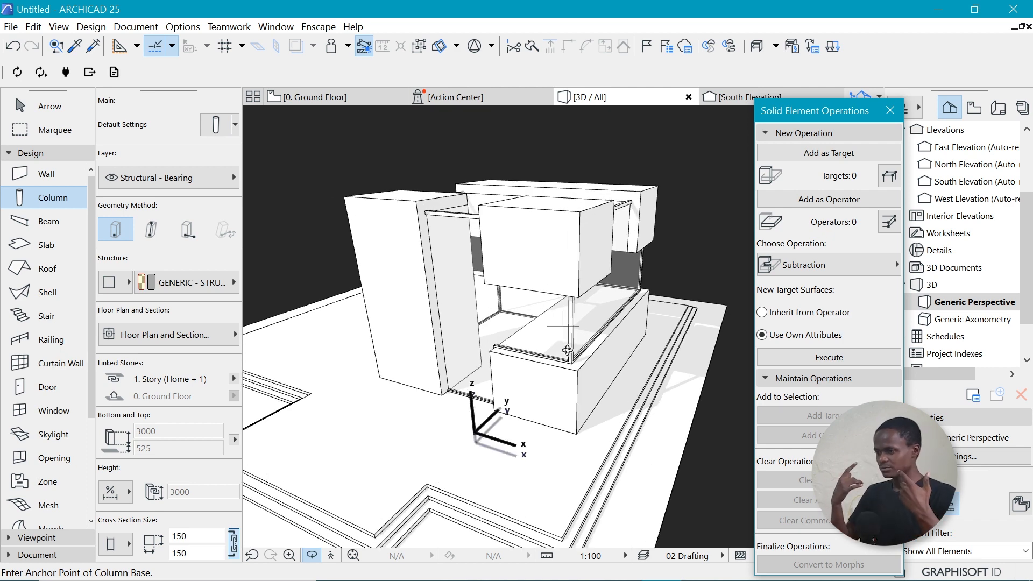
{"action": "middle_click_drag", "start_coordinate": [536, 295], "coordinate": [579, 315], "text": "shift"}
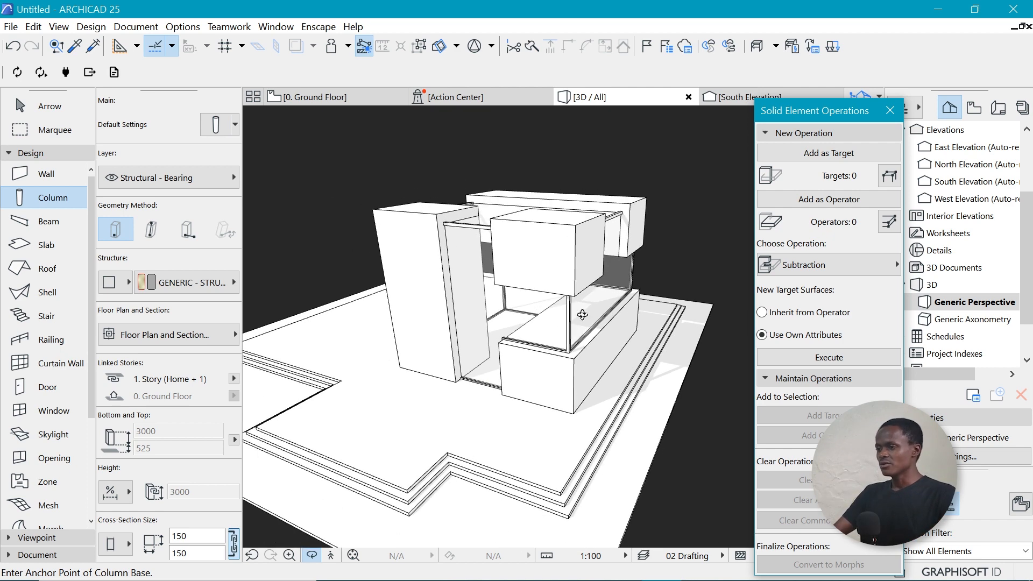
{"action": "middle_click_drag", "start_coordinate": [487, 209], "coordinate": [593, 256], "text": "shift"}
{"action": "scroll", "coordinate": [567, 209], "scroll_direction": "up", "scroll_amount": 3}
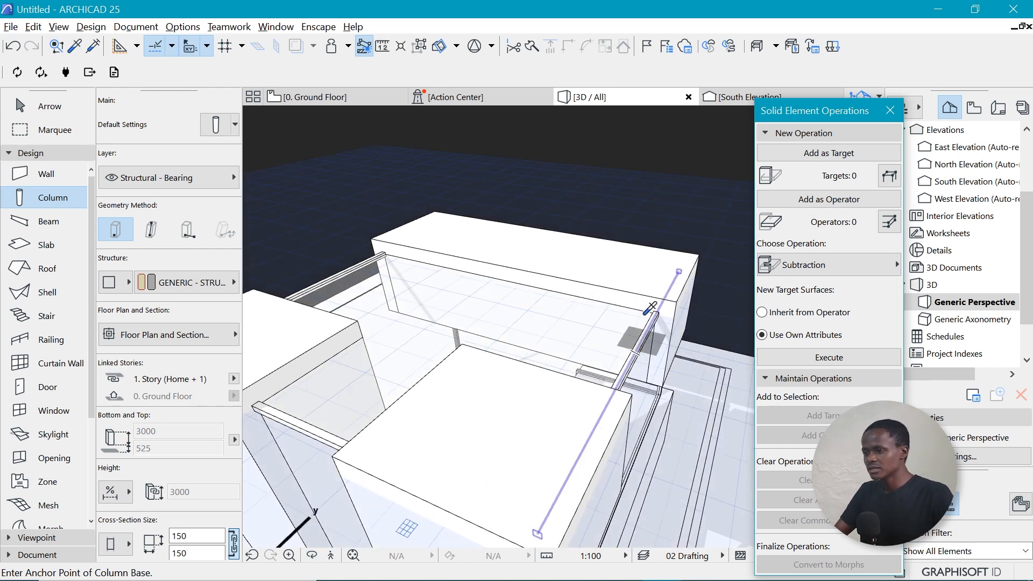
{"action": "left_click", "coordinate": [642, 341], "text": "alt"}
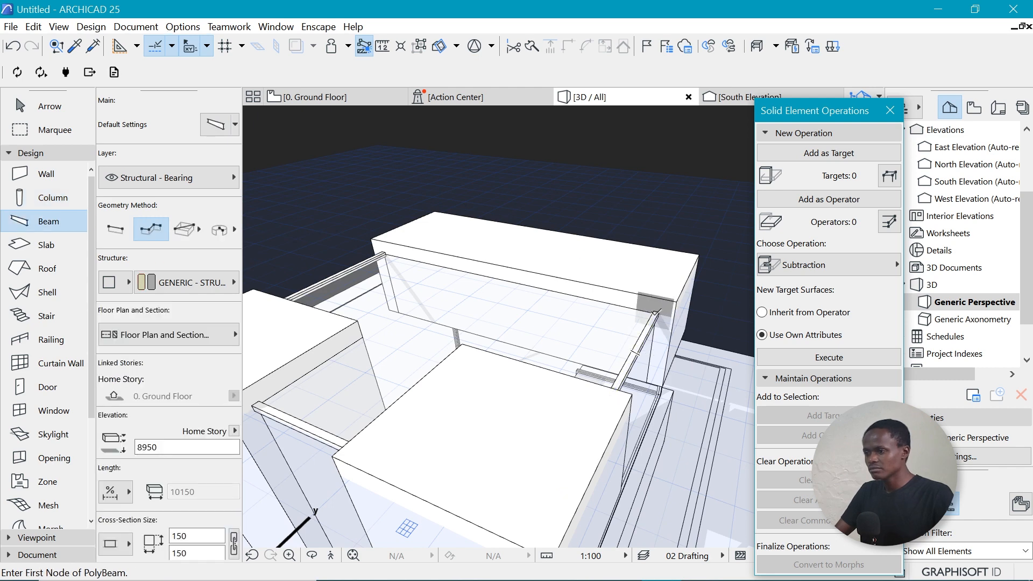
{"action": "scroll", "coordinate": [656, 312], "scroll_direction": "up", "scroll_amount": 5}
{"action": "middle_click_drag", "start_coordinate": [618, 319], "coordinate": [722, 304], "text": "shift"}
{"action": "left_click", "coordinate": [707, 288]}
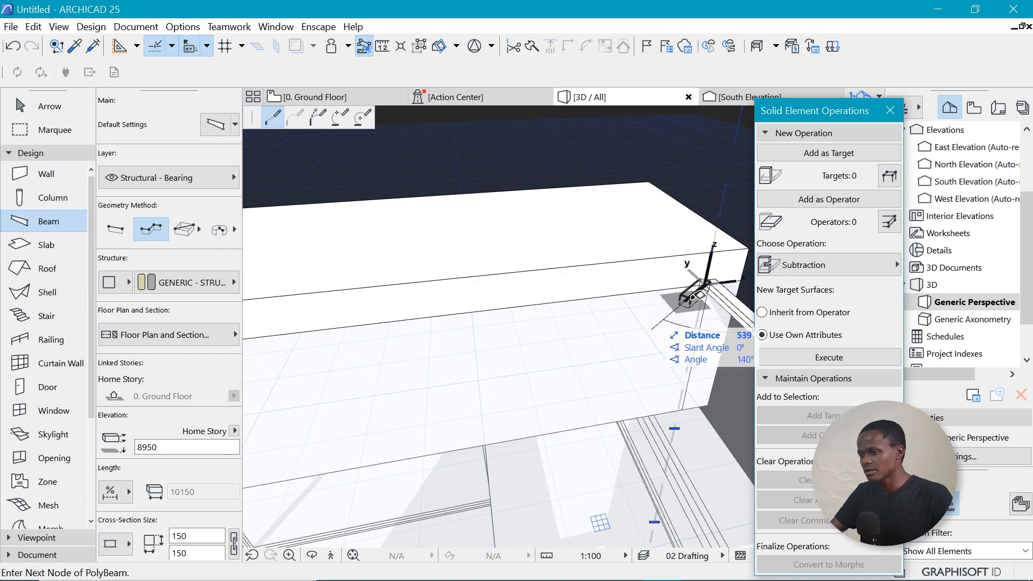
{"action": "scroll", "coordinate": [490, 293], "scroll_direction": "down", "scroll_amount": 5}
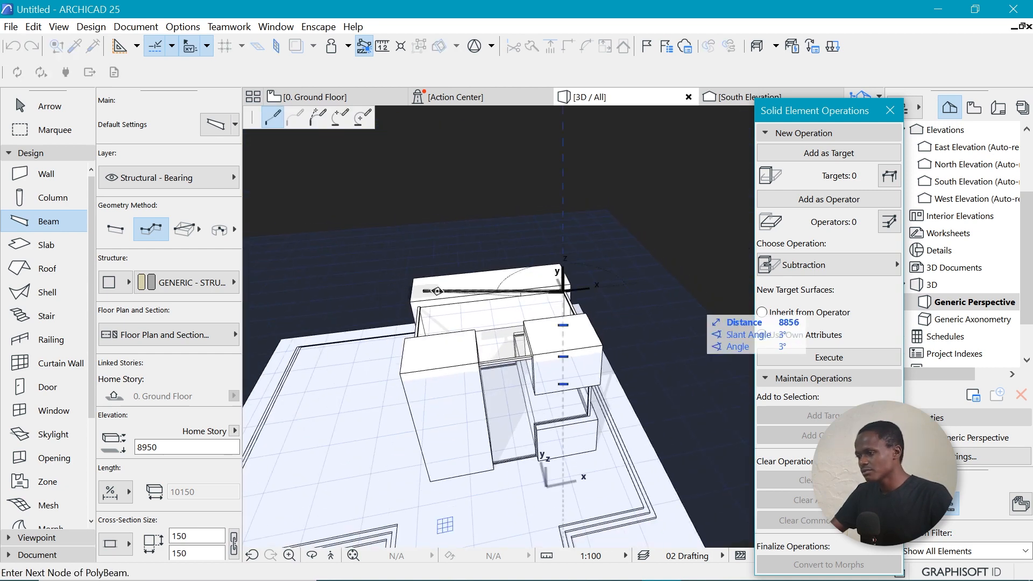
{"action": "scroll", "coordinate": [436, 291], "scroll_direction": "up", "scroll_amount": 5}
{"action": "double_click", "coordinate": [376, 341]}
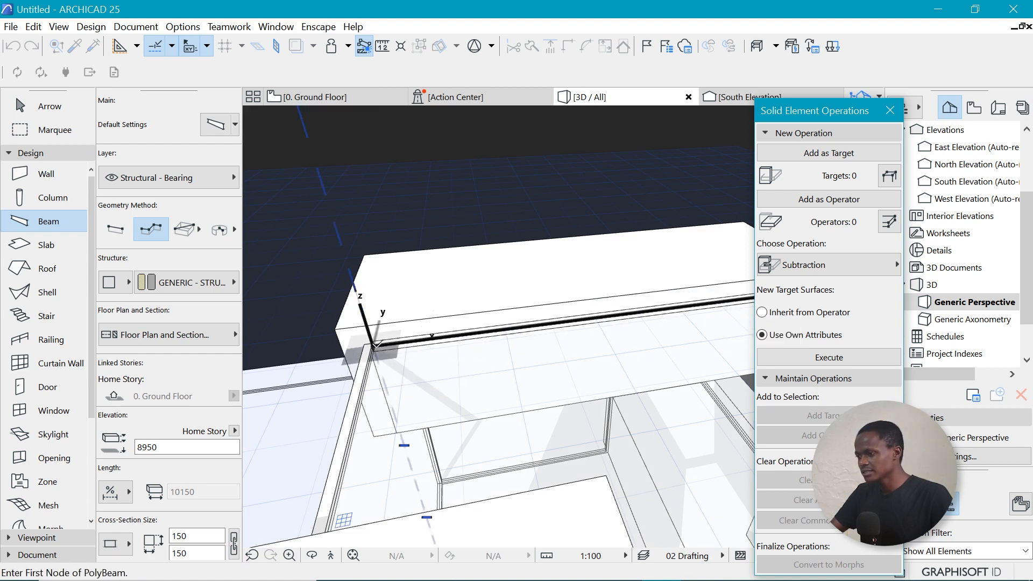
Draw a chained top beam around the tall block's inner corner, linking the beam ends on its two inner faces.
{"action": "scroll", "coordinate": [342, 289], "scroll_direction": "down", "scroll_amount": 3}
{"action": "middle_click_drag", "start_coordinate": [591, 324], "coordinate": [397, 395], "text": "shift"}
{"action": "scroll", "coordinate": [545, 163], "scroll_direction": "up", "scroll_amount": 3}
{"action": "scroll", "coordinate": [487, 239], "scroll_direction": "up", "scroll_amount": 5}
{"action": "scroll", "coordinate": [486, 235], "scroll_direction": "down", "scroll_amount": 3}
{"action": "scroll", "coordinate": [476, 269], "scroll_direction": "down", "scroll_amount": 1}
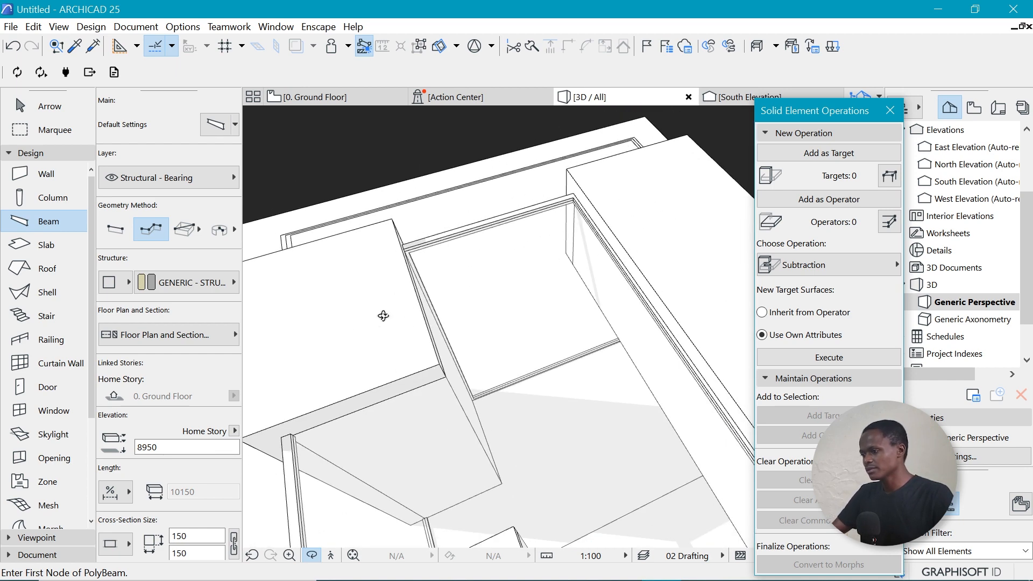
{"action": "left_click", "coordinate": [294, 434]}
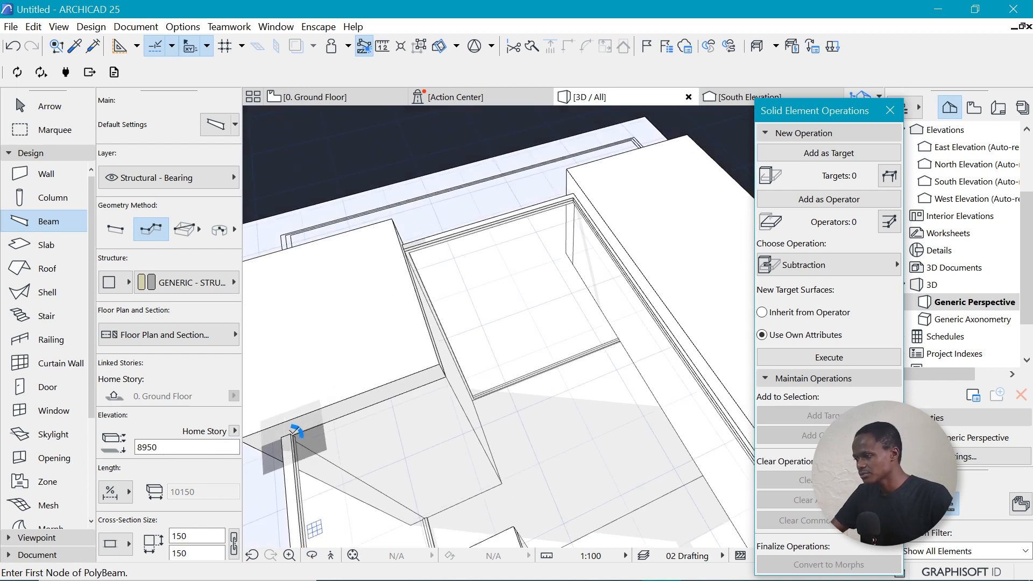
{"action": "left_click", "coordinate": [446, 377]}
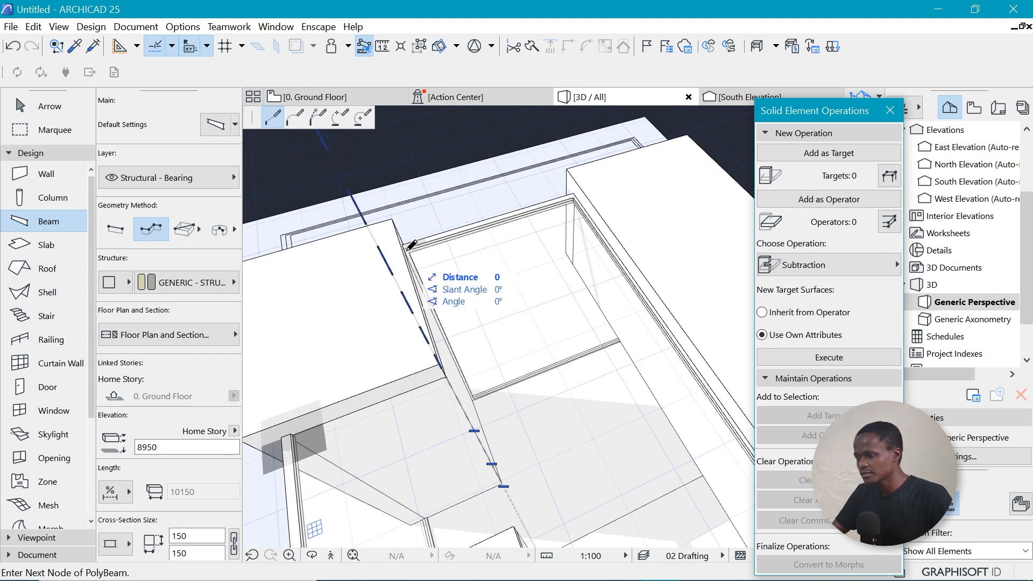
{"action": "left_click", "coordinate": [404, 246]}
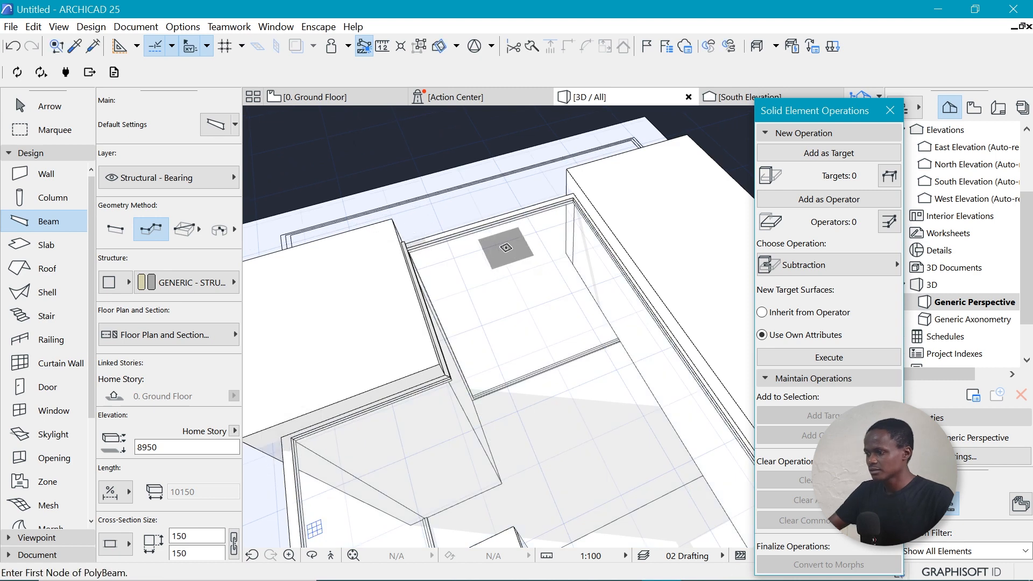
Delete the two chained beam segments wrapped around the tall block's inner corner.
{"action": "middle_click_drag", "start_coordinate": [505, 248], "coordinate": [428, 367], "text": "shift"}
{"action": "left_click", "coordinate": [405, 374], "text": "shift"}
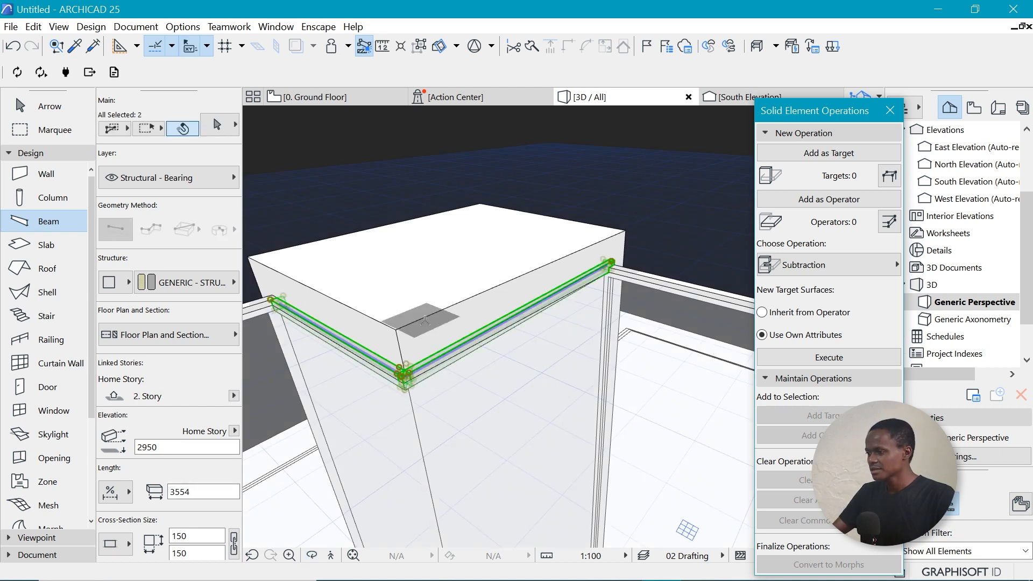
{"action": "key", "text": "Delete"}
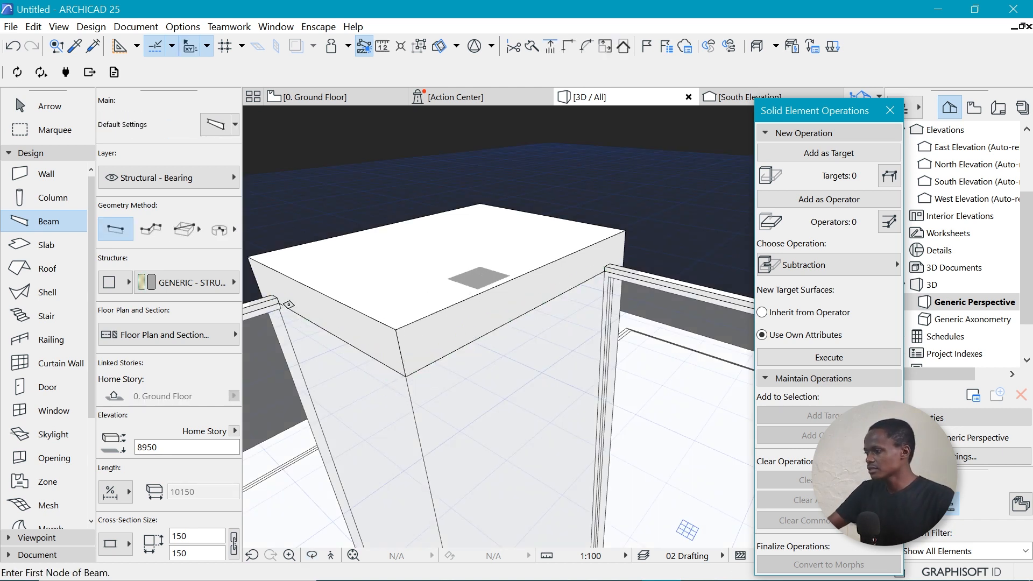
Draw two separate single beams along the tall block's inner faces at top-beam level, meeting at its inner corner.
{"action": "left_click", "coordinate": [279, 303]}
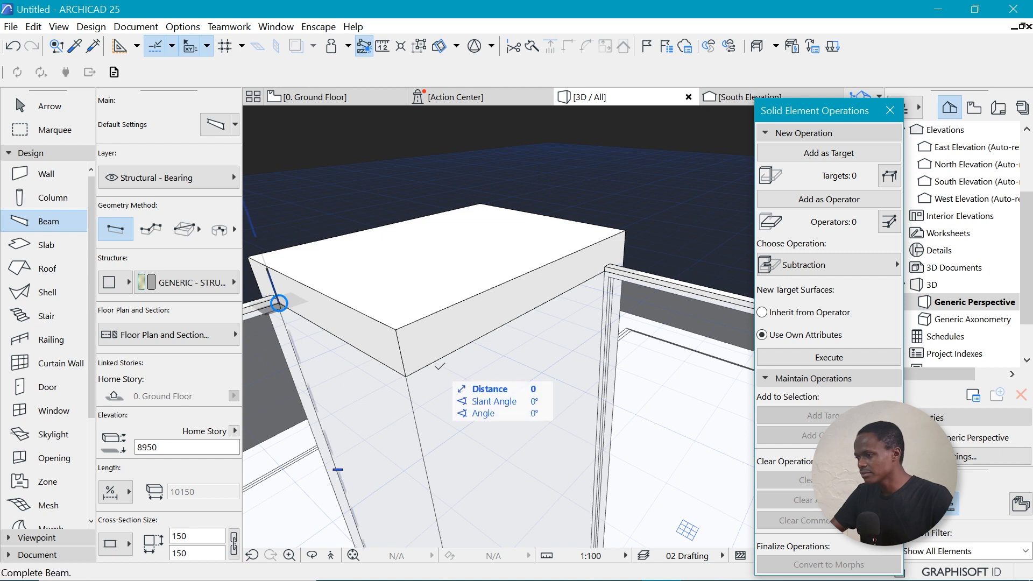
{"action": "left_click", "coordinate": [403, 373]}
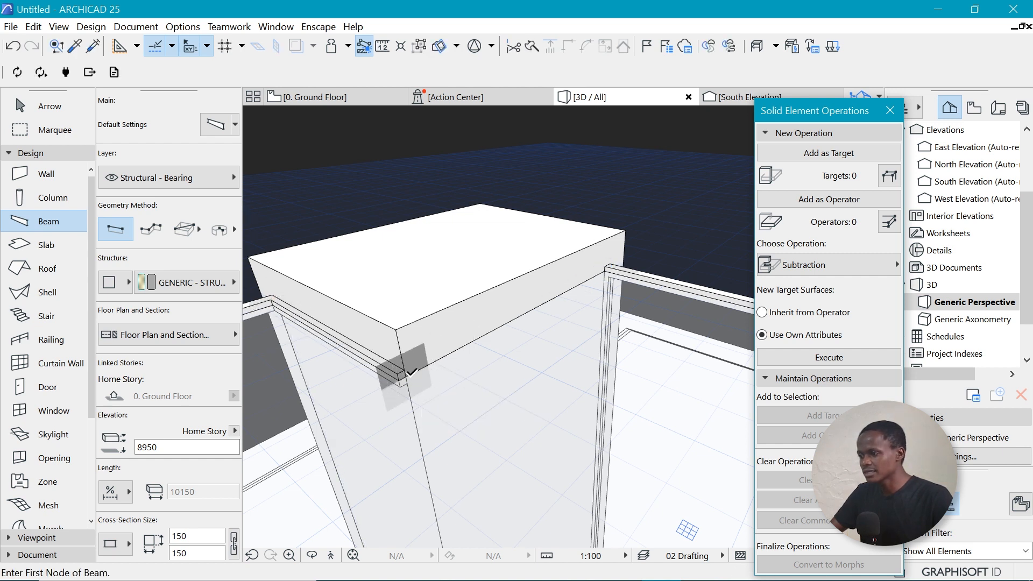
{"action": "left_click", "coordinate": [598, 269]}
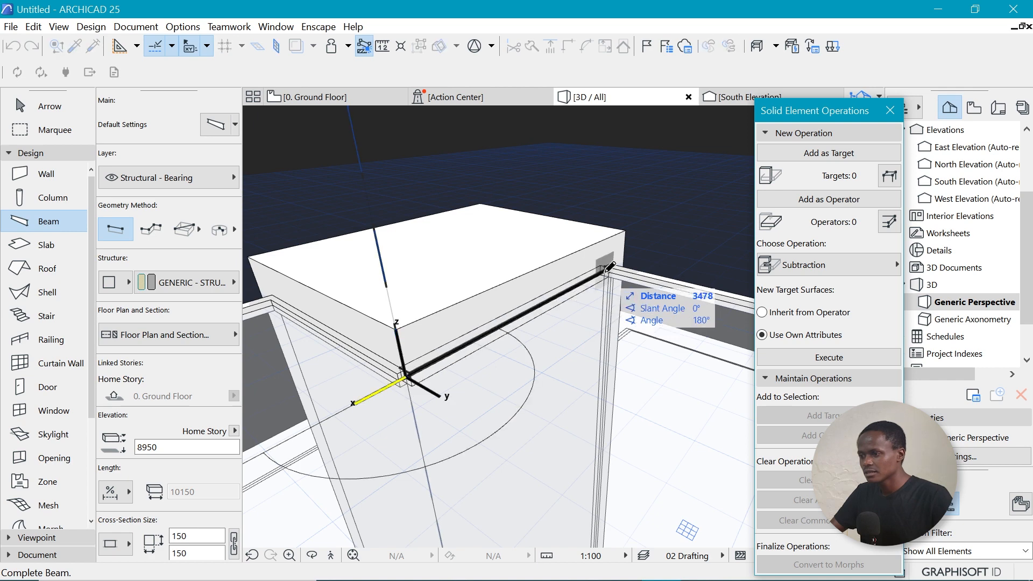
{"action": "left_click", "coordinate": [404, 438]}
{"action": "middle_click_drag", "start_coordinate": [505, 301], "coordinate": [632, 235], "text": "shift"}
{"action": "scroll", "coordinate": [553, 271], "scroll_direction": "up", "scroll_amount": 3}
{"action": "scroll", "coordinate": [517, 363], "scroll_direction": "up", "scroll_amount": 3}
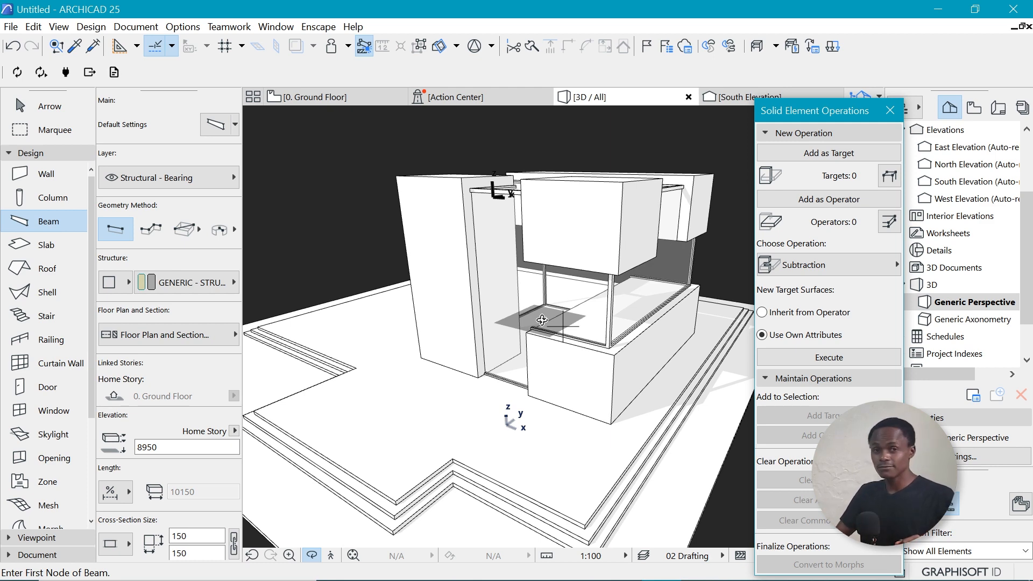
Check the reference image, then draw a rotated rectangular slab of about 1950 × 2300 on the plinth's front corner, with its reference plane at the bottom.
{"action": "key", "text": "alt+Tab"}
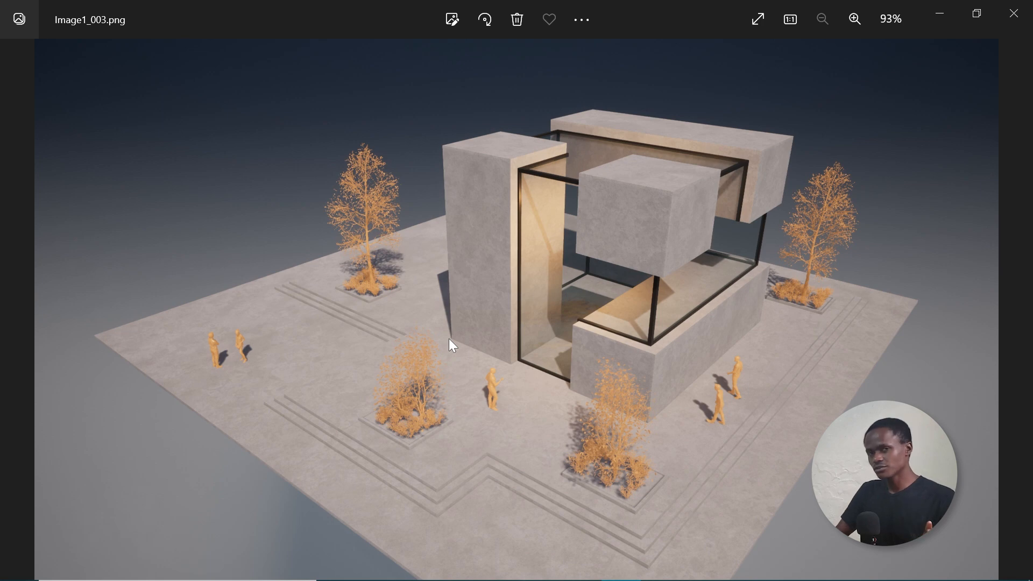
{"action": "key", "text": "alt+Tab"}
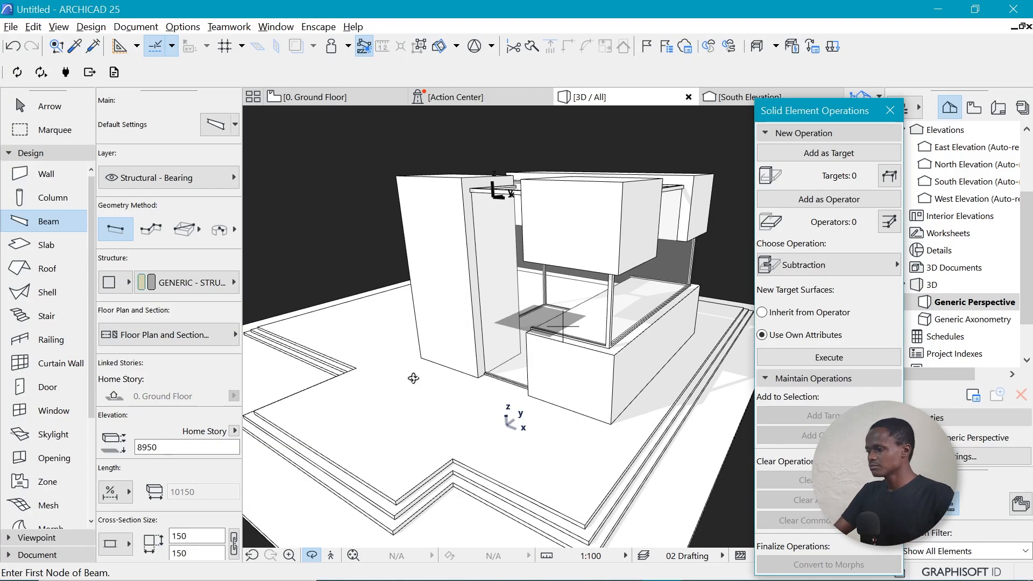
{"action": "scroll", "coordinate": [387, 458], "scroll_direction": "up", "scroll_amount": 5}
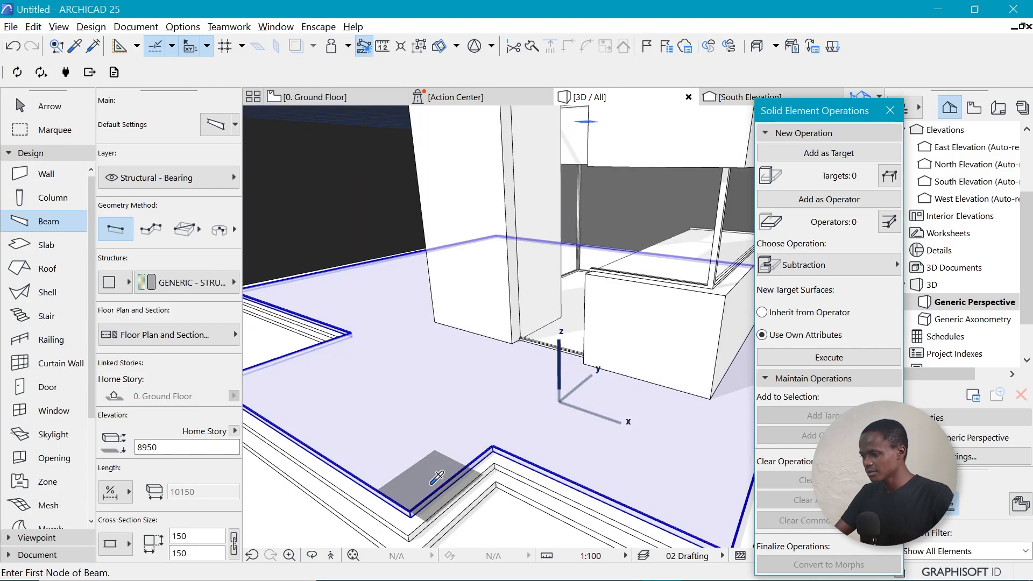
{"action": "left_click", "coordinate": [29, 246]}
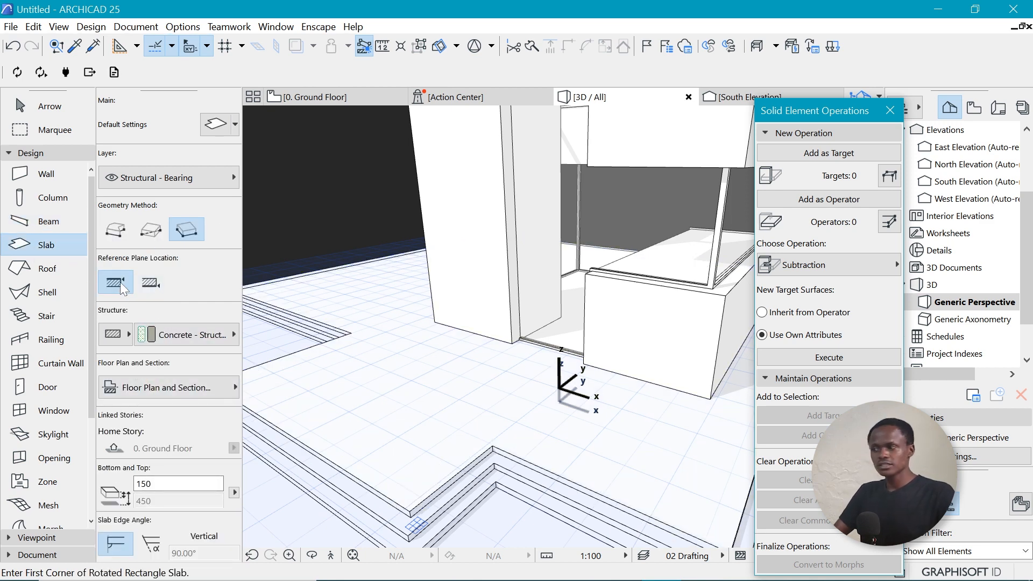
{"action": "left_click", "coordinate": [152, 285]}
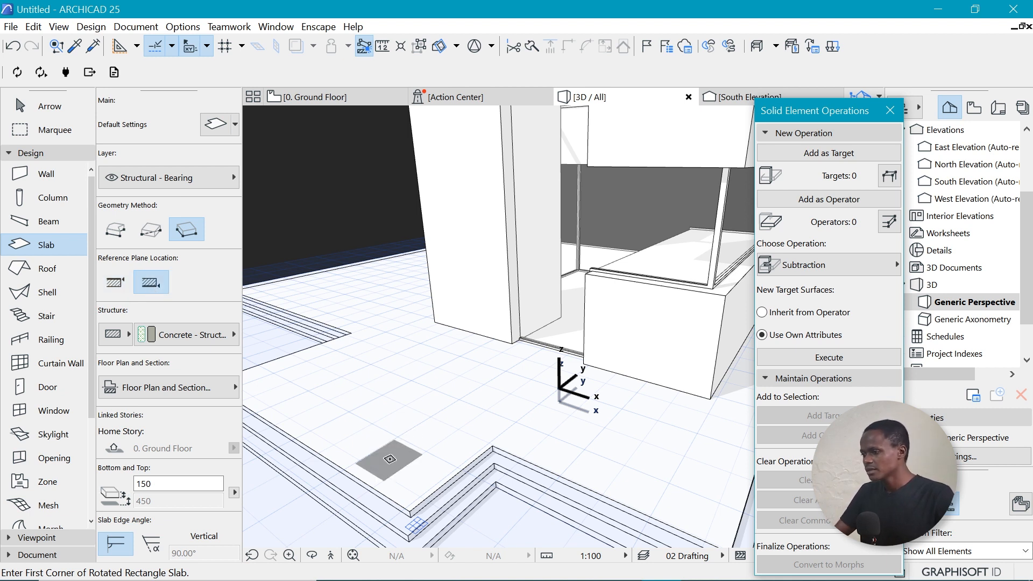
{"action": "left_click", "coordinate": [390, 458]}
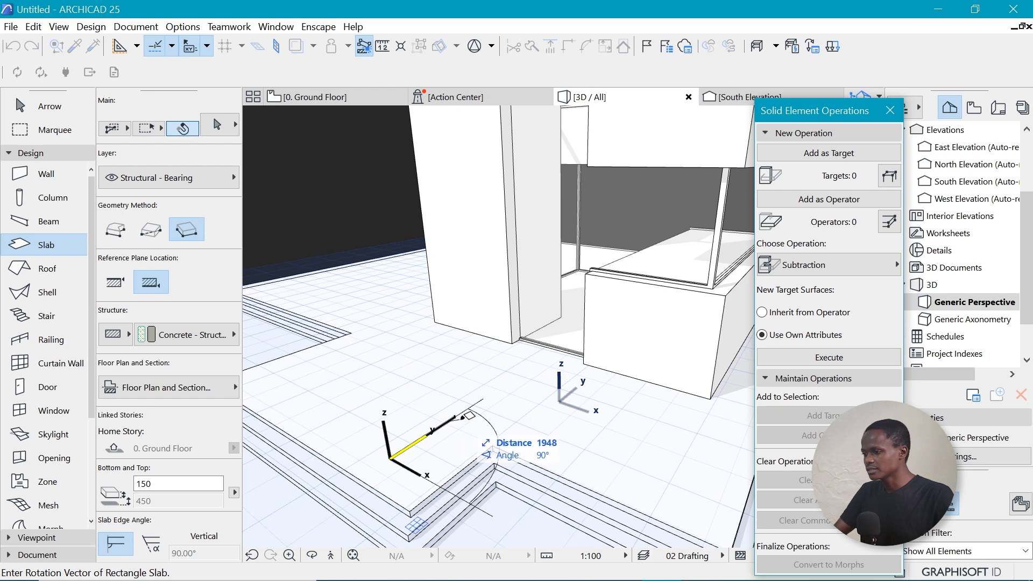
{"action": "left_click", "coordinate": [461, 414]}
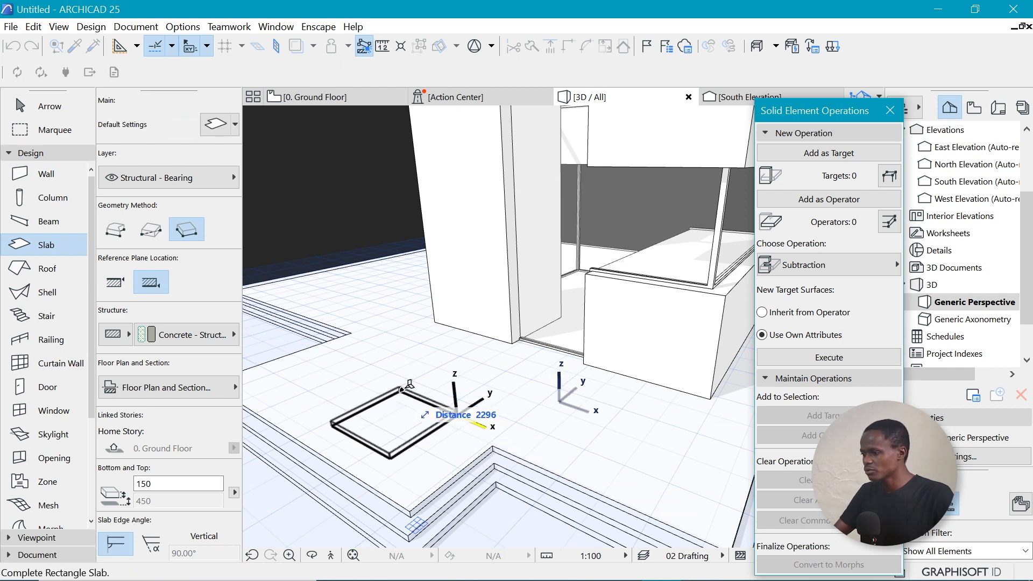
{"action": "left_click", "coordinate": [404, 387]}
{"action": "scroll", "coordinate": [422, 428], "scroll_direction": "up", "scroll_amount": 3}
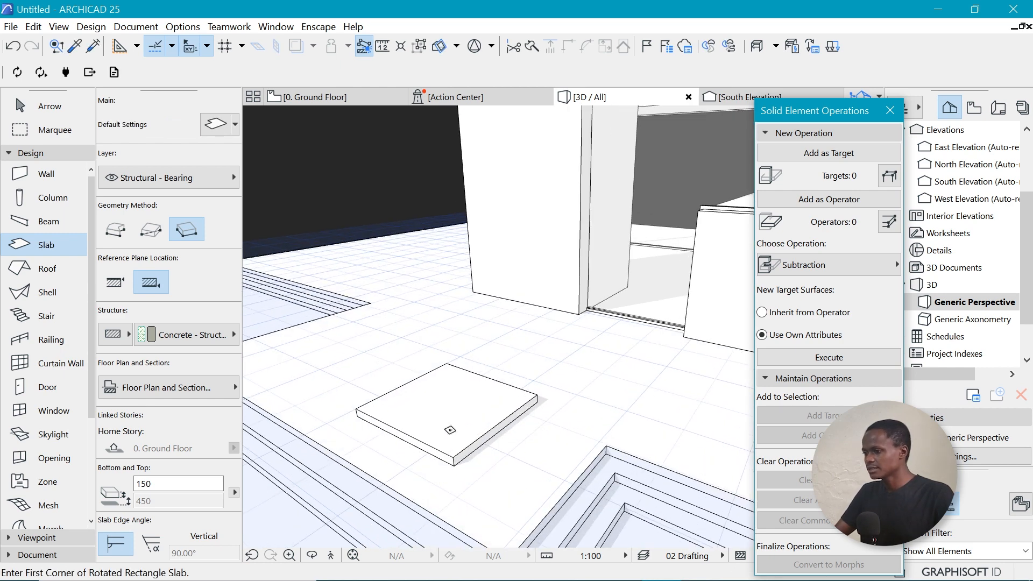
Select the new rectangular slab and start moving it from its front corner.
{"action": "left_click", "coordinate": [455, 461], "text": "shift"}
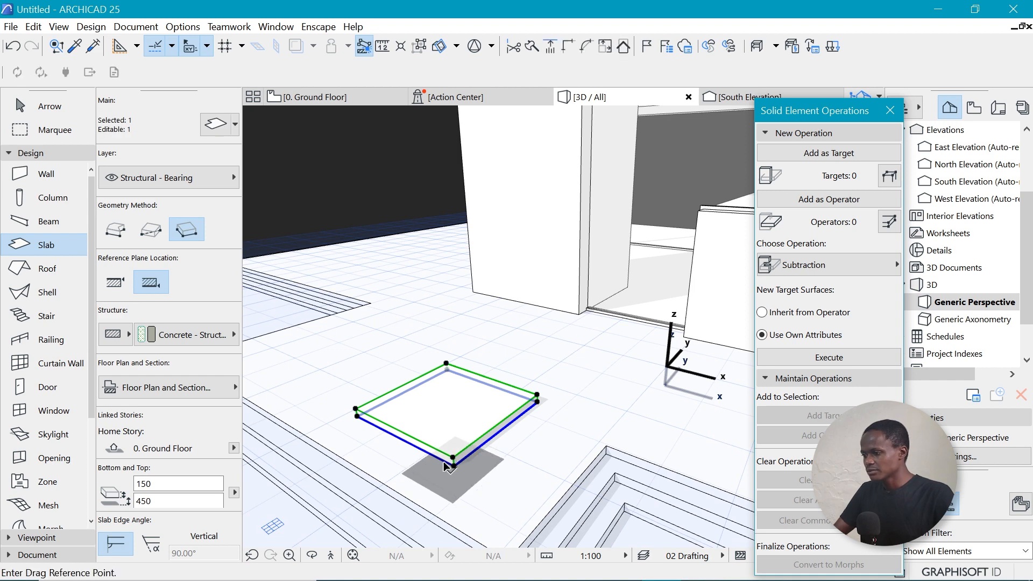
Move the small square slab slightly on the platform, and place a copy of it directly on the same spot.
{"action": "left_click", "coordinate": [453, 466]}
{"action": "left_click", "coordinate": [438, 459]}
{"action": "scroll", "coordinate": [425, 394], "scroll_direction": "up", "scroll_amount": 2}
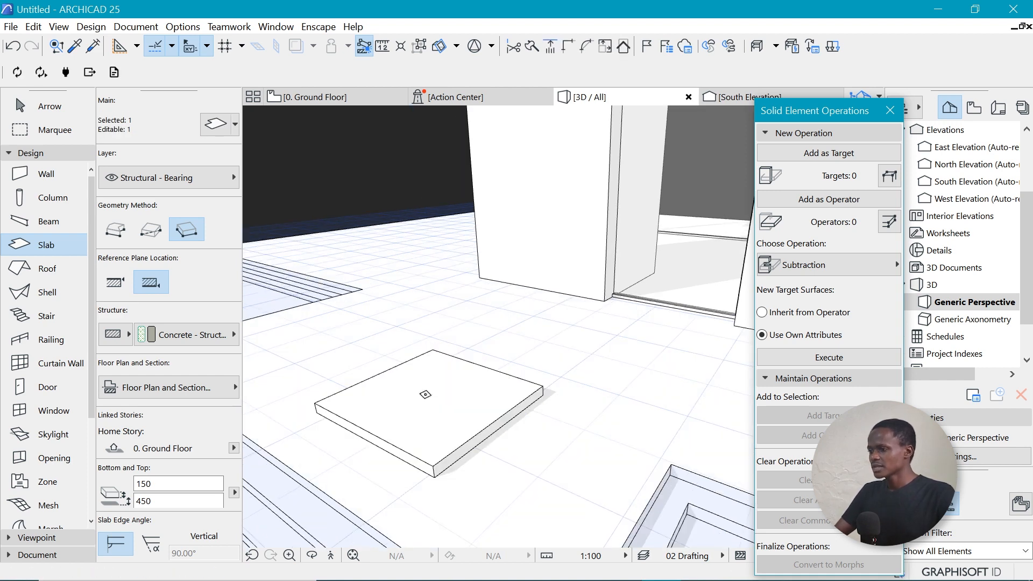
{"action": "key", "text": "ctrl+d"}
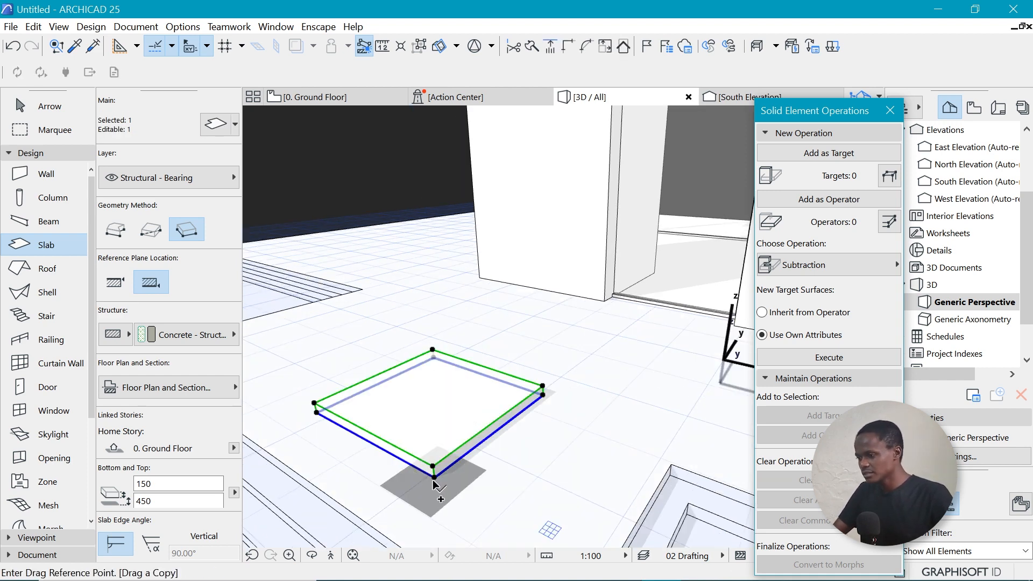
{"action": "left_click", "coordinate": [435, 477]}
{"action": "left_click", "coordinate": [437, 476]}
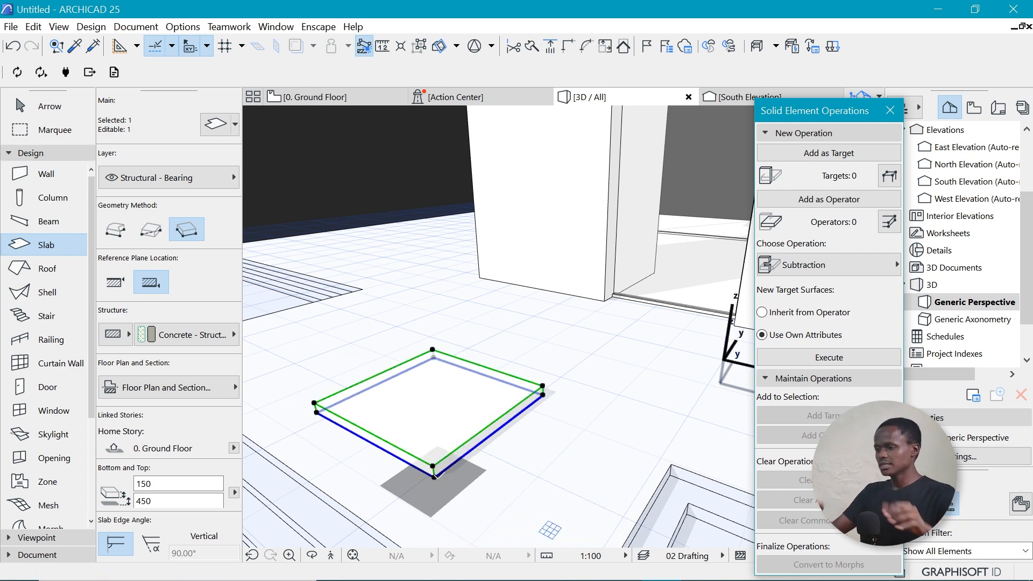
Offset the copied slab's edges inward by 100.
{"action": "scroll", "coordinate": [440, 440], "scroll_direction": "up", "scroll_amount": 2}
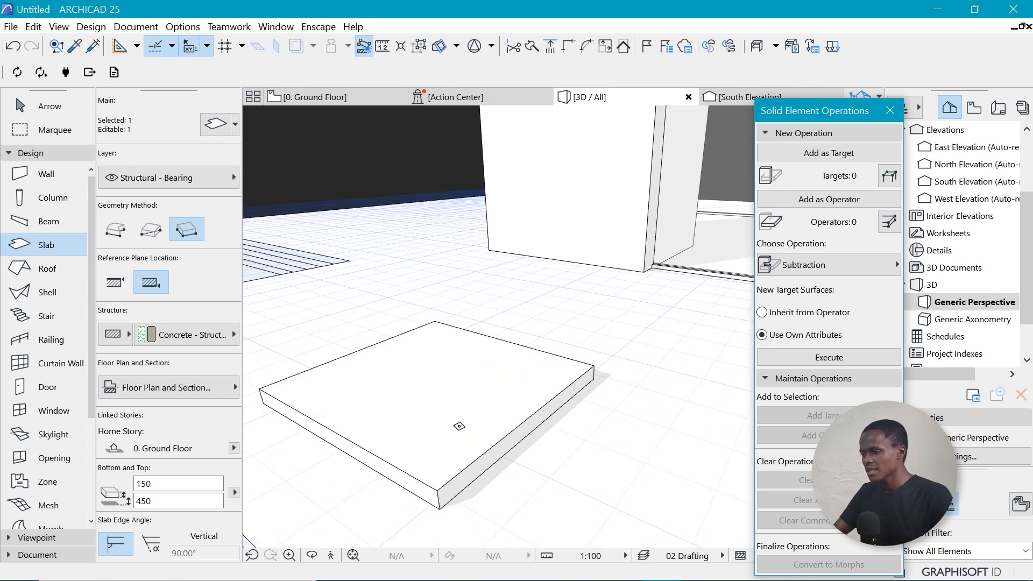
{"action": "left_click", "coordinate": [567, 404]}
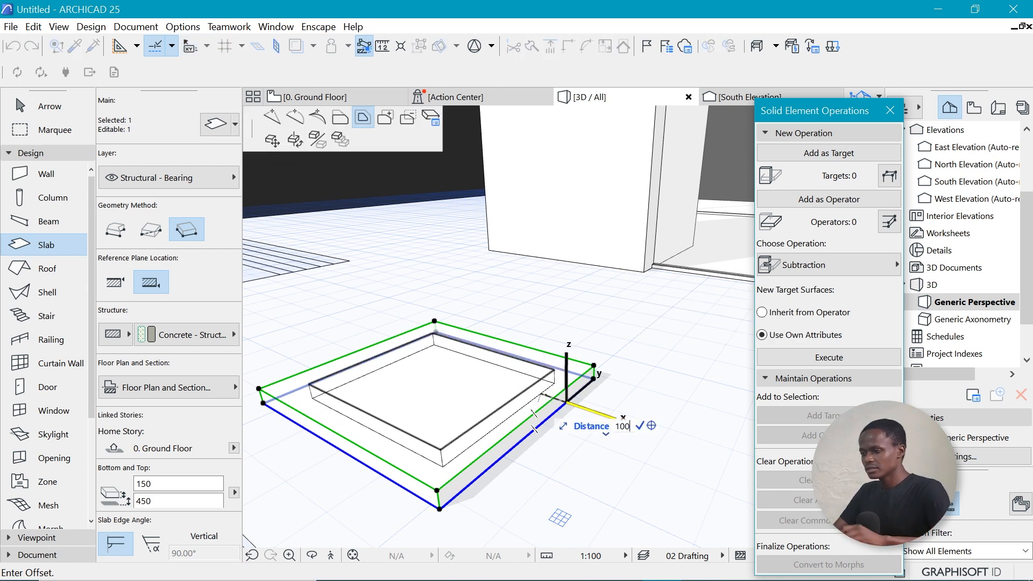
{"action": "left_click", "coordinate": [549, 399]}
{"action": "key", "text": "Escape"}
{"action": "scroll", "coordinate": [567, 350], "scroll_direction": "up", "scroll_amount": 1}
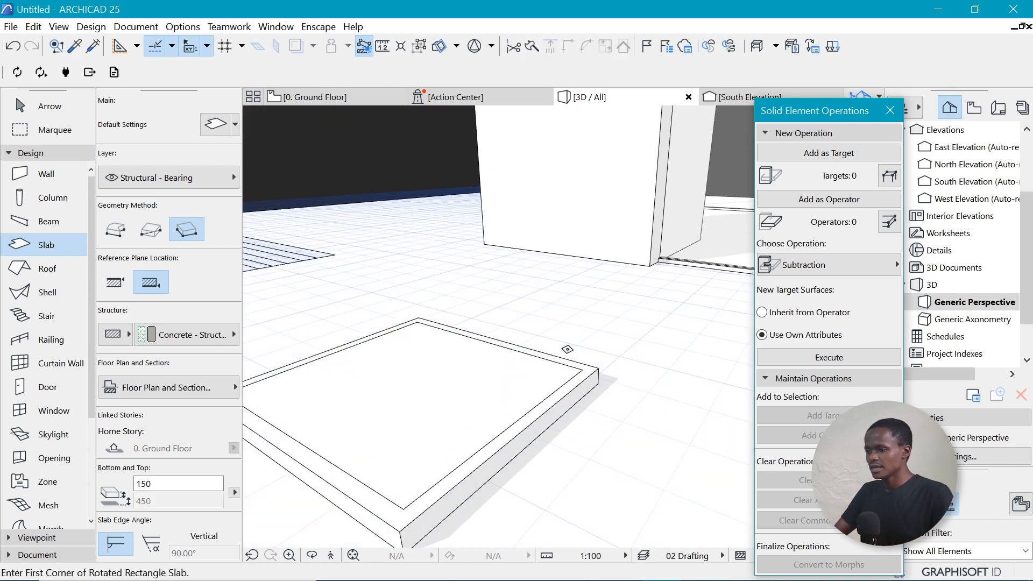
Cut an opening in the outer square slab by subtracting the traced outline of the inner slab.
{"action": "left_click", "coordinate": [603, 364], "text": "shift"}
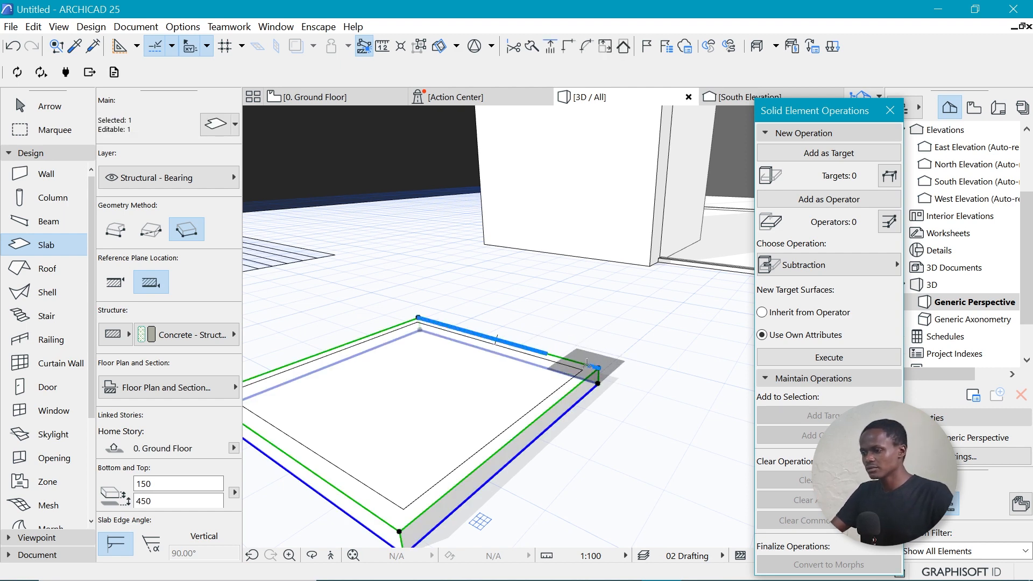
{"action": "left_click", "coordinate": [586, 362]}
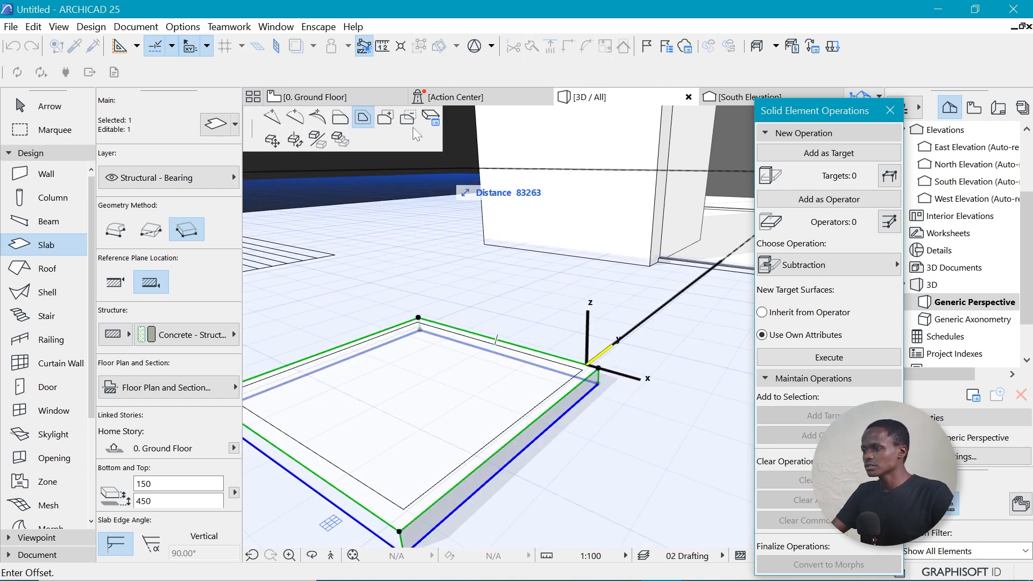
{"action": "left_click", "coordinate": [412, 124]}
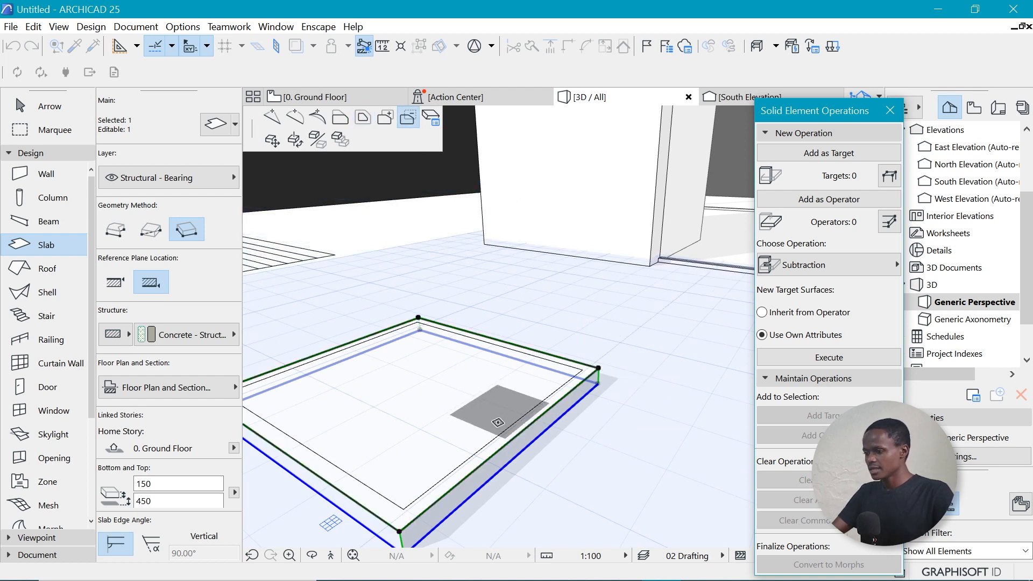
{"action": "key", "text": "space"}
{"action": "left_click", "coordinate": [455, 470]}
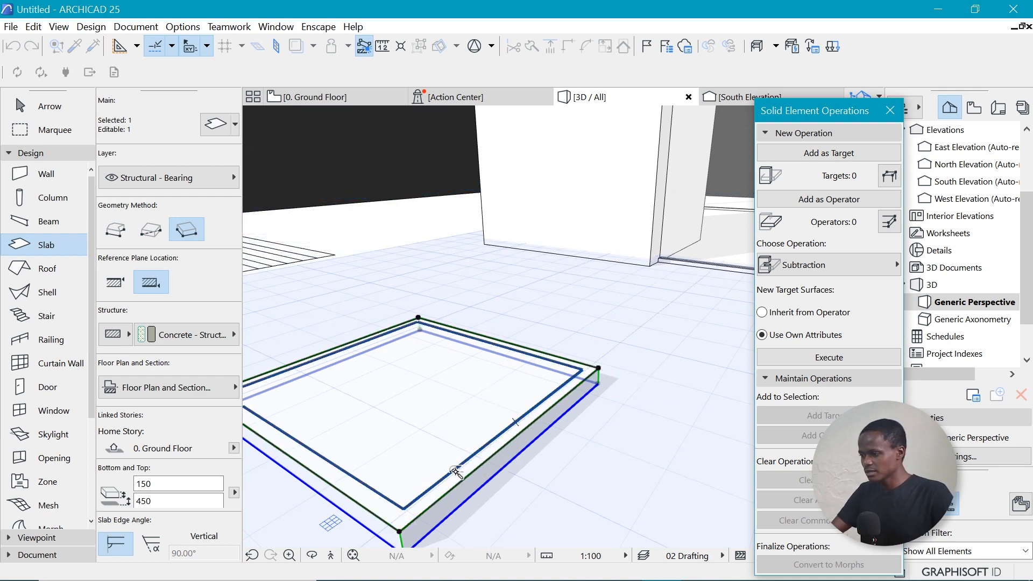
{"action": "key", "text": "Escape"}
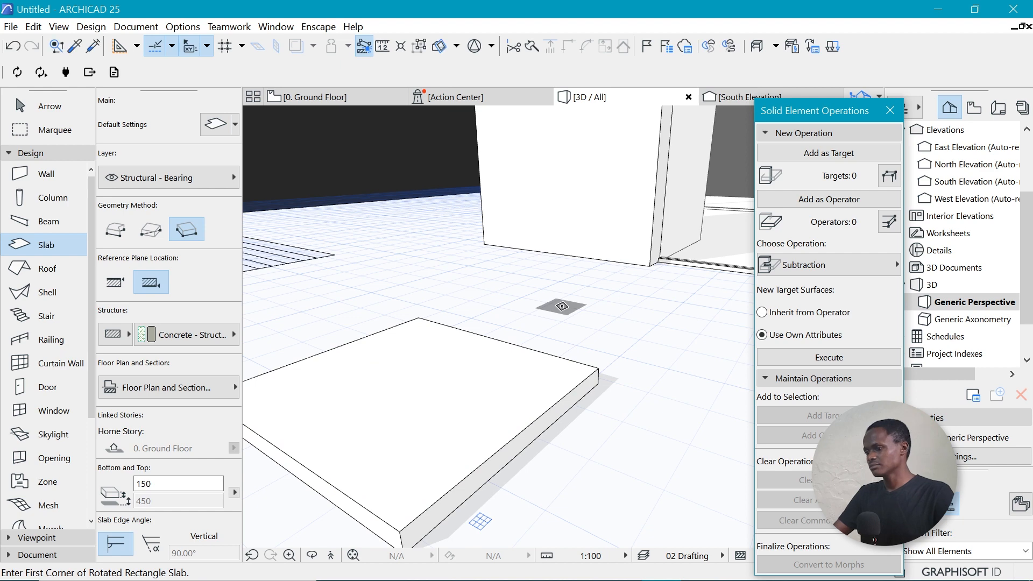
Reduce the thickness of the inner slab to 70 so it sits below the surrounding rim.
{"action": "left_click", "coordinate": [478, 404], "text": "shift"}
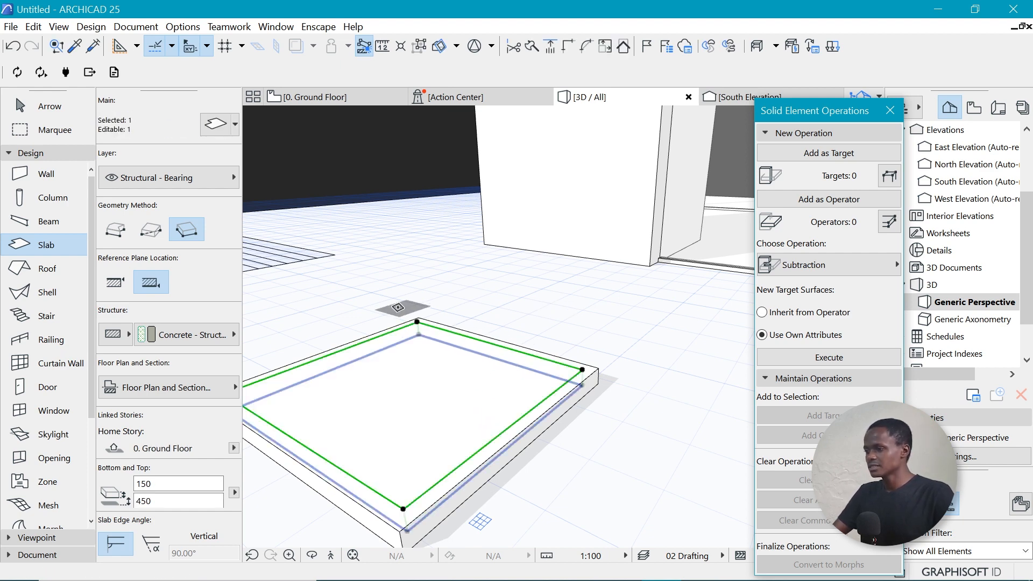
{"action": "left_click", "coordinate": [418, 321]}
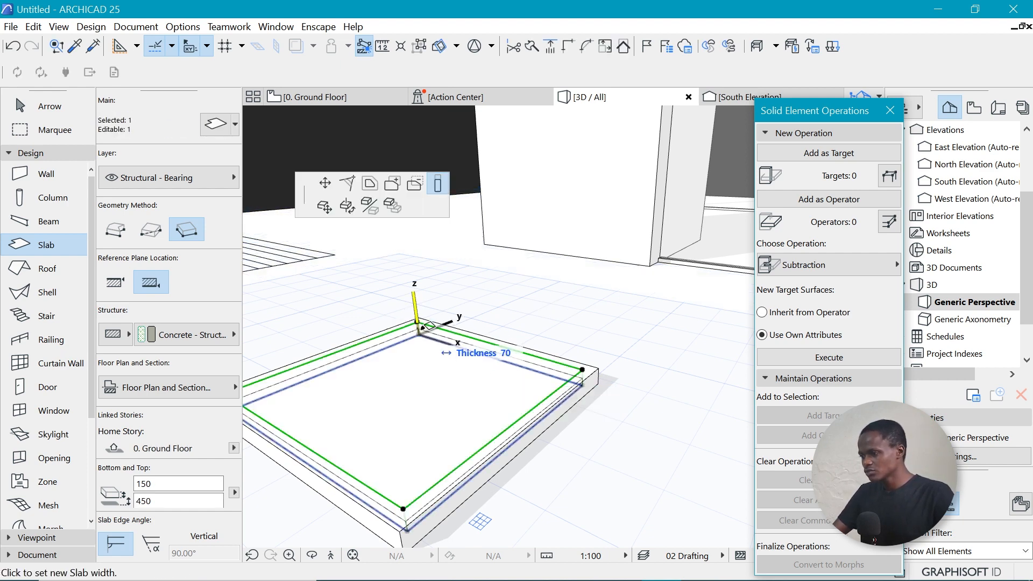
{"action": "left_click", "coordinate": [429, 325]}
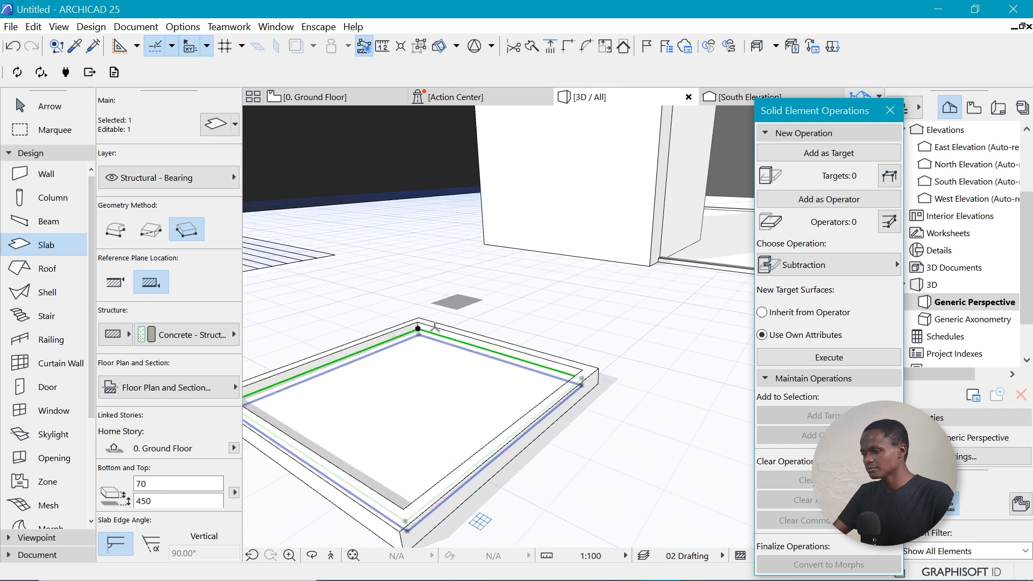
{"action": "key", "text": "Escape"}
Copy the rim and inner slab together to the platform's front corner, in front of the low block.
{"action": "scroll", "coordinate": [390, 381], "scroll_direction": "down", "scroll_amount": 5}
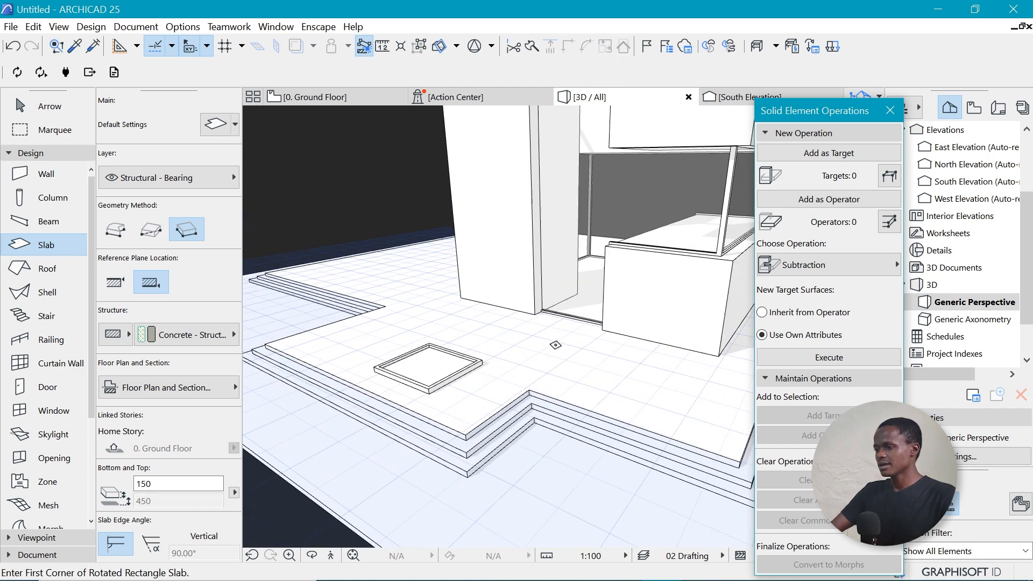
{"action": "scroll", "coordinate": [351, 372], "scroll_direction": "down", "scroll_amount": 4}
{"action": "scroll", "coordinate": [611, 350], "scroll_direction": "up", "scroll_amount": 3}
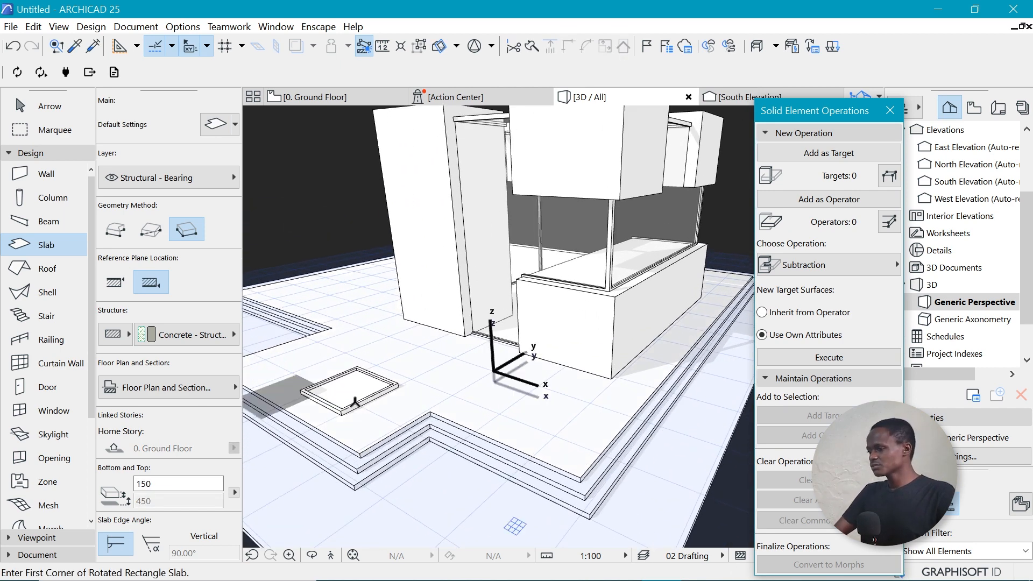
{"action": "key", "text": "Escape"}
{"action": "left_click", "coordinate": [345, 399]}
{"action": "left_click", "coordinate": [397, 372]}
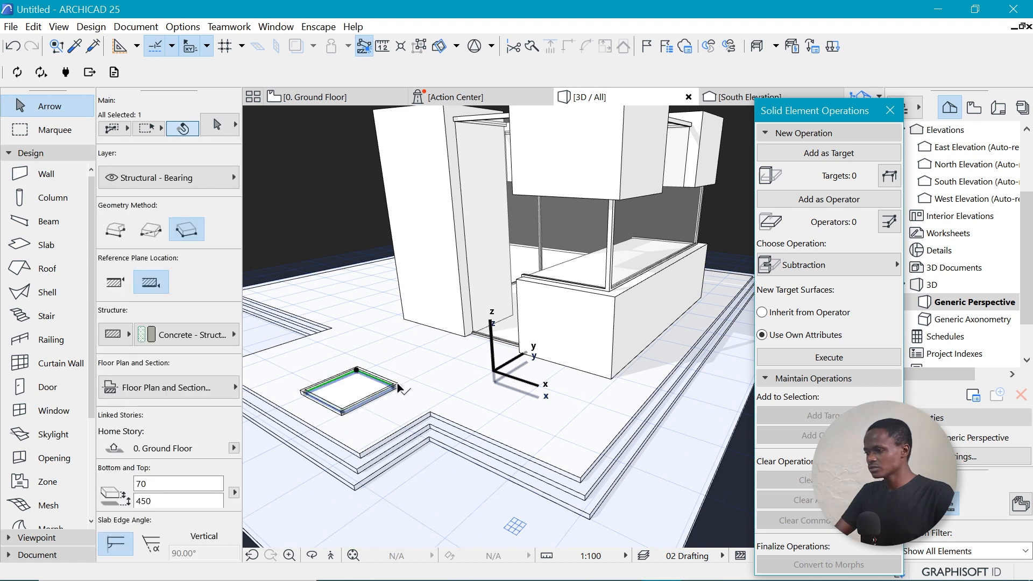
{"action": "key", "text": "ctrl"}
{"action": "left_click", "coordinate": [342, 416]}
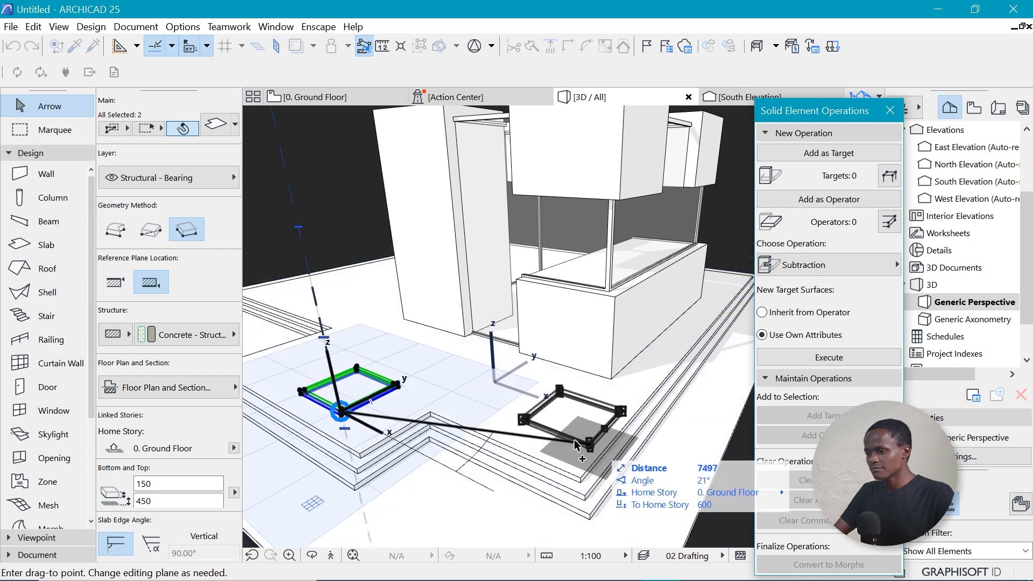
{"action": "left_click", "coordinate": [585, 444]}
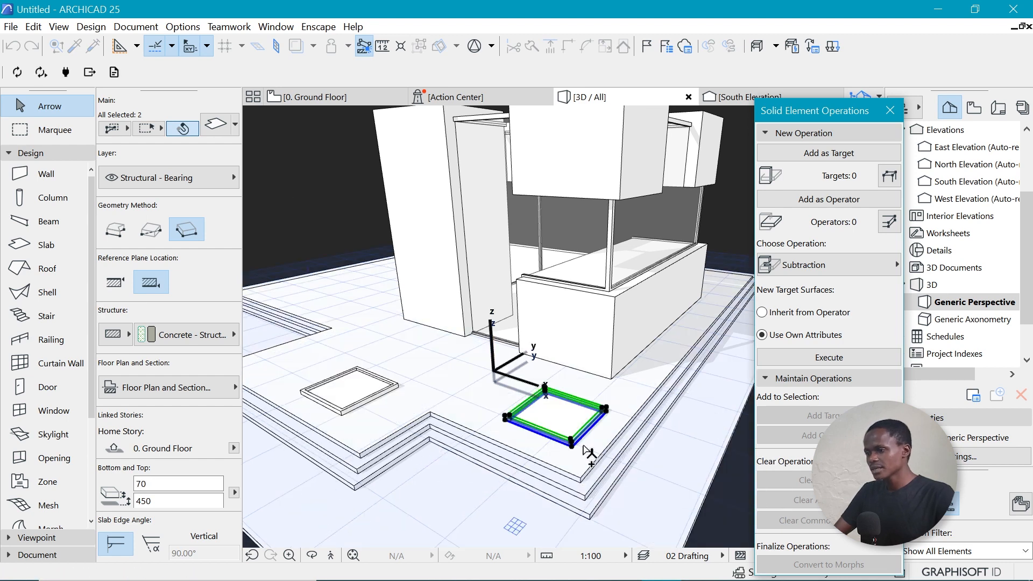
Copy the rim and inner slab pair twice more, to the platform's far end behind the low block and to the area beyond the tall block.
{"action": "key", "text": "ctrl+d"}
{"action": "left_click", "coordinate": [572, 446]}
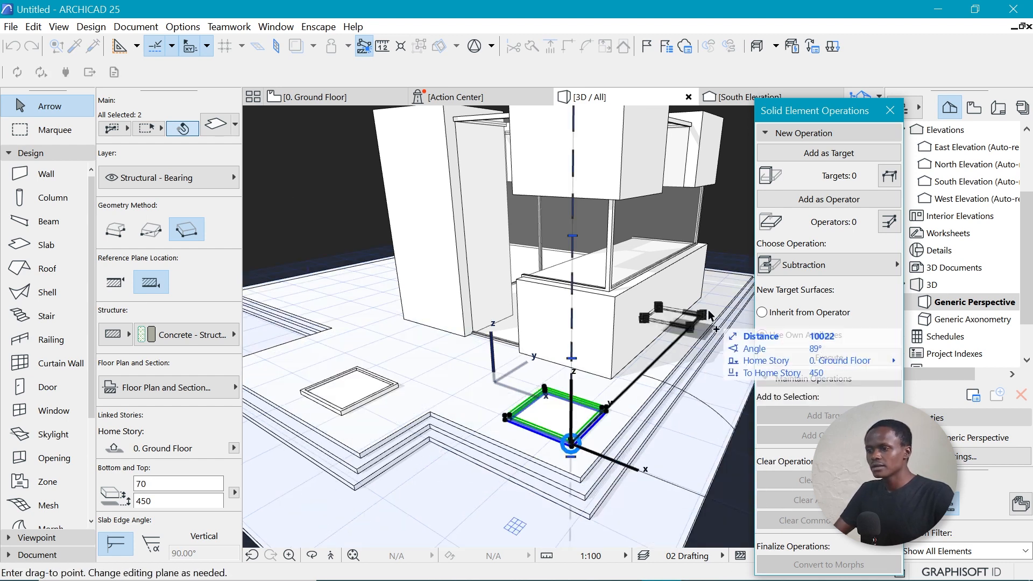
{"action": "left_click", "coordinate": [731, 289]}
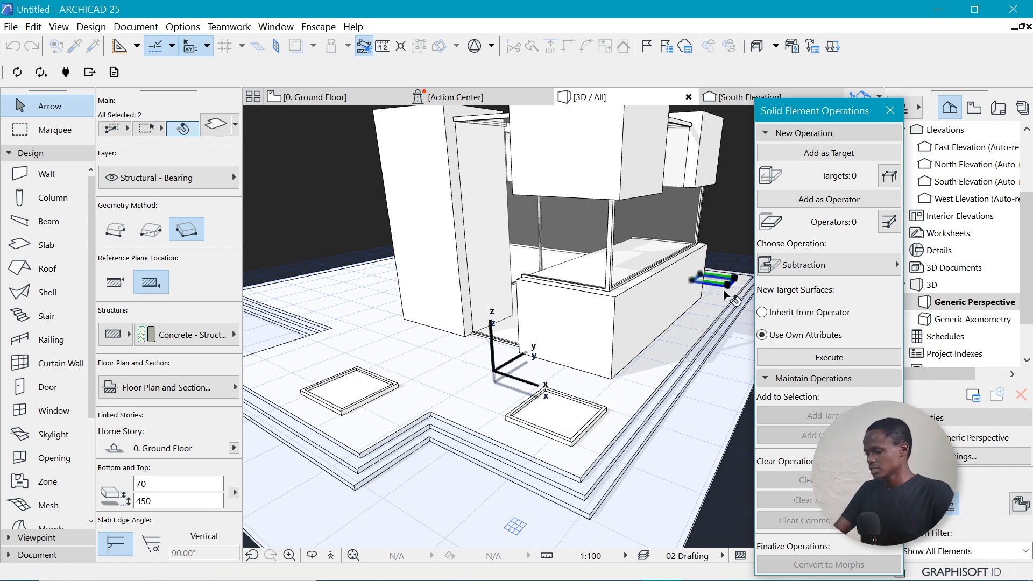
{"action": "left_click", "coordinate": [727, 284]}
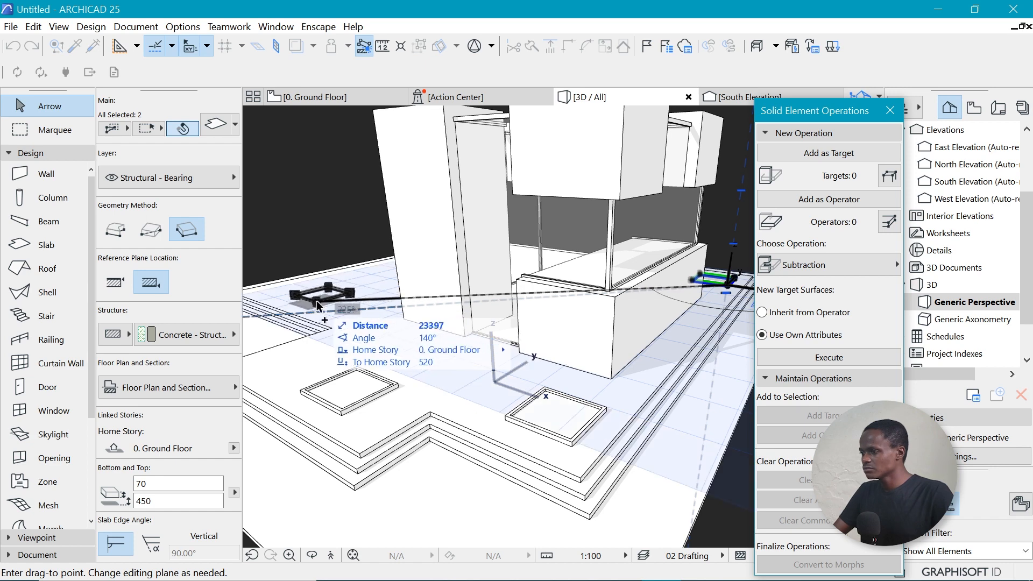
{"action": "left_click", "coordinate": [319, 308]}
{"action": "scroll", "coordinate": [416, 433], "scroll_direction": "down", "scroll_amount": 3}
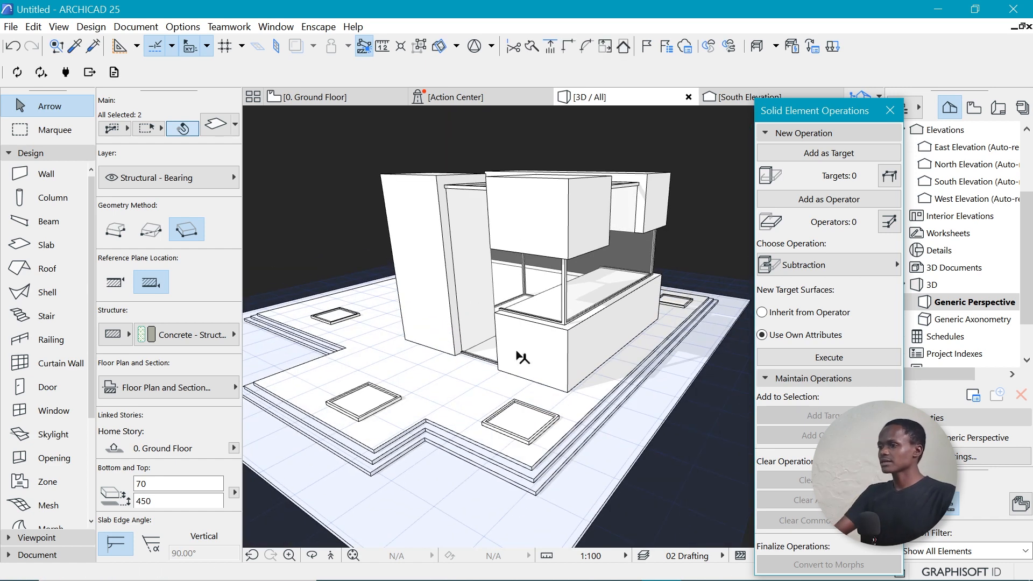
{"action": "key", "text": "Escape"}
Pick up the settings of the 150 x 150 corner column and place a matching column at the inner lower corner of the rear upper box.
{"action": "scroll", "coordinate": [485, 353], "scroll_direction": "down", "scroll_amount": 3}
{"action": "scroll", "coordinate": [485, 353], "scroll_direction": "up", "scroll_amount": 5}
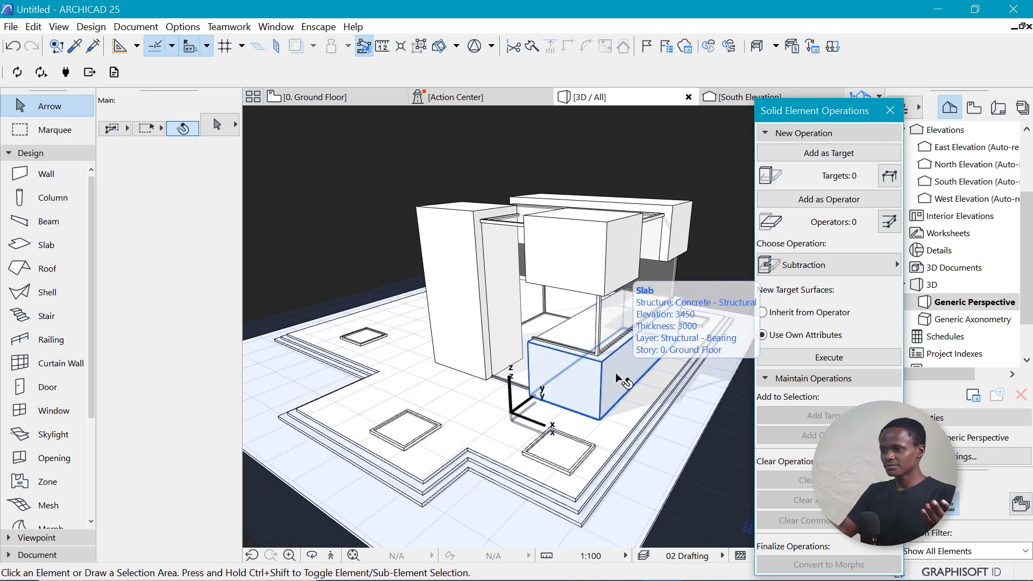
{"action": "scroll", "coordinate": [618, 379], "scroll_direction": "down", "scroll_amount": 3}
{"action": "scroll", "coordinate": [643, 294], "scroll_direction": "up", "scroll_amount": 6}
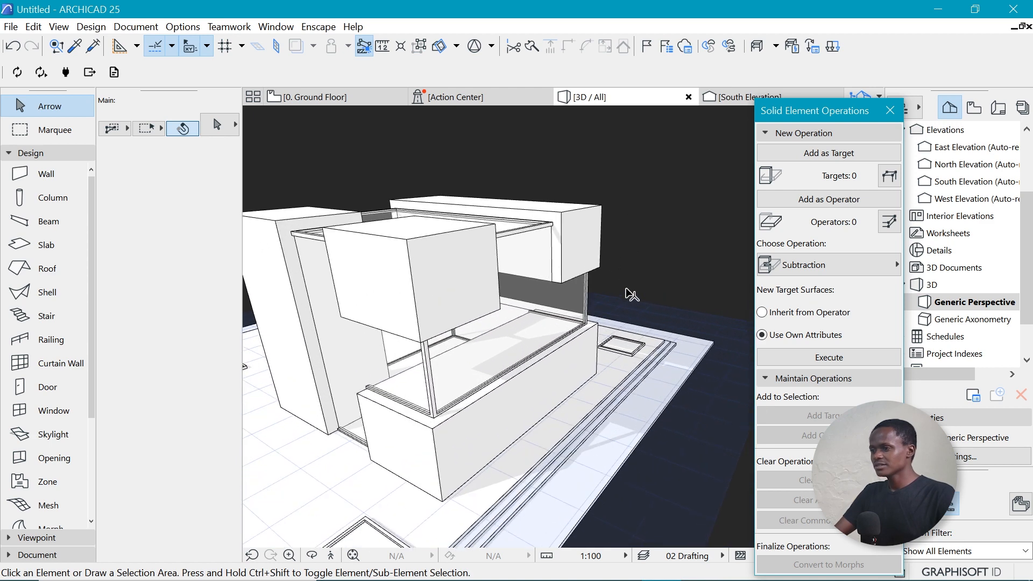
{"action": "scroll", "coordinate": [478, 311], "scroll_direction": "up", "scroll_amount": 1}
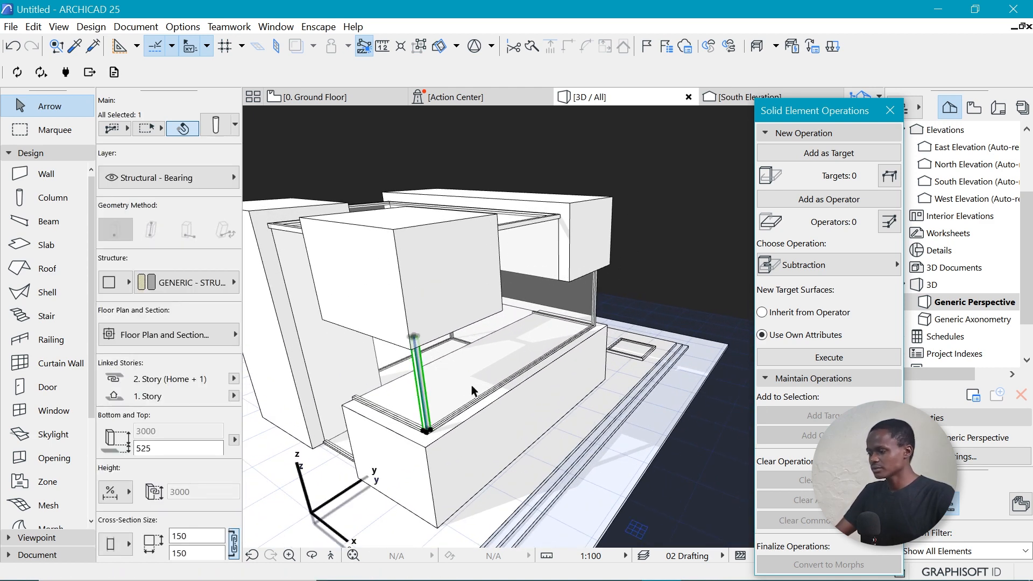
{"action": "left_click", "coordinate": [429, 388], "text": "alt"}
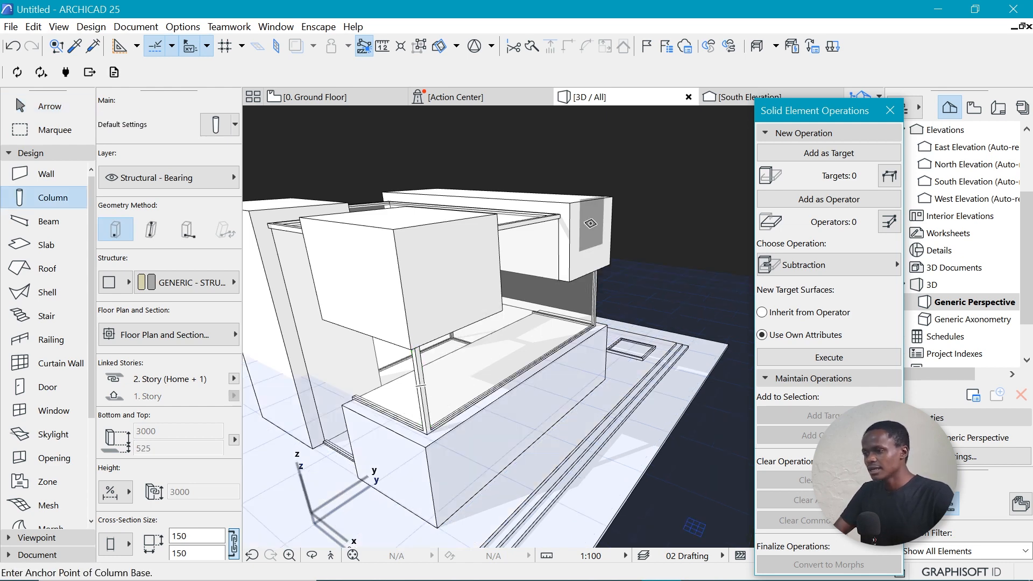
{"action": "scroll", "coordinate": [519, 310], "scroll_direction": "up", "scroll_amount": 3}
{"action": "left_click", "coordinate": [512, 368]}
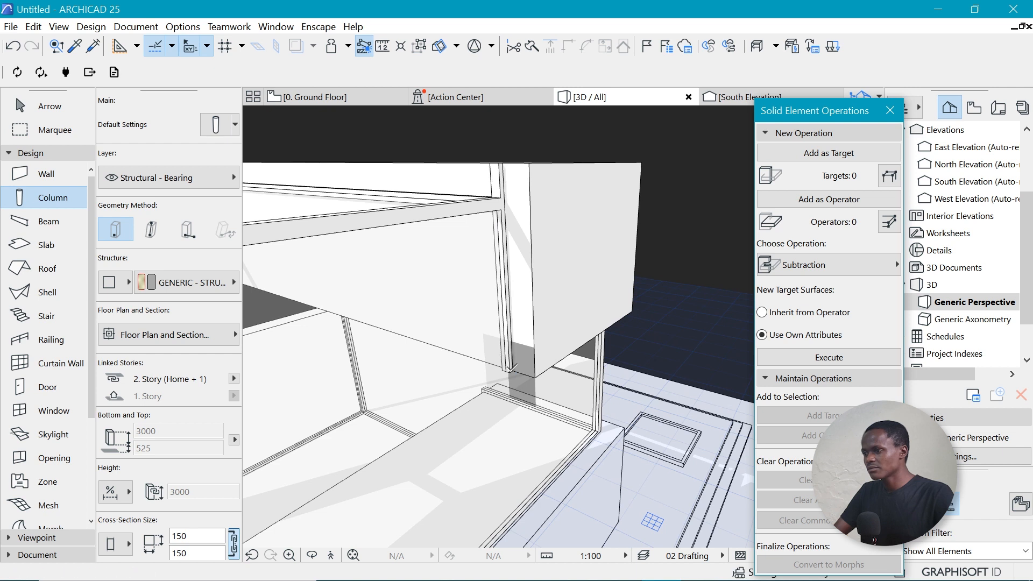
Shorten the new column from its top to the level of the adjoining roof frame, about 2575 high.
{"action": "left_click", "coordinate": [501, 177]}
{"action": "left_click", "coordinate": [497, 162]}
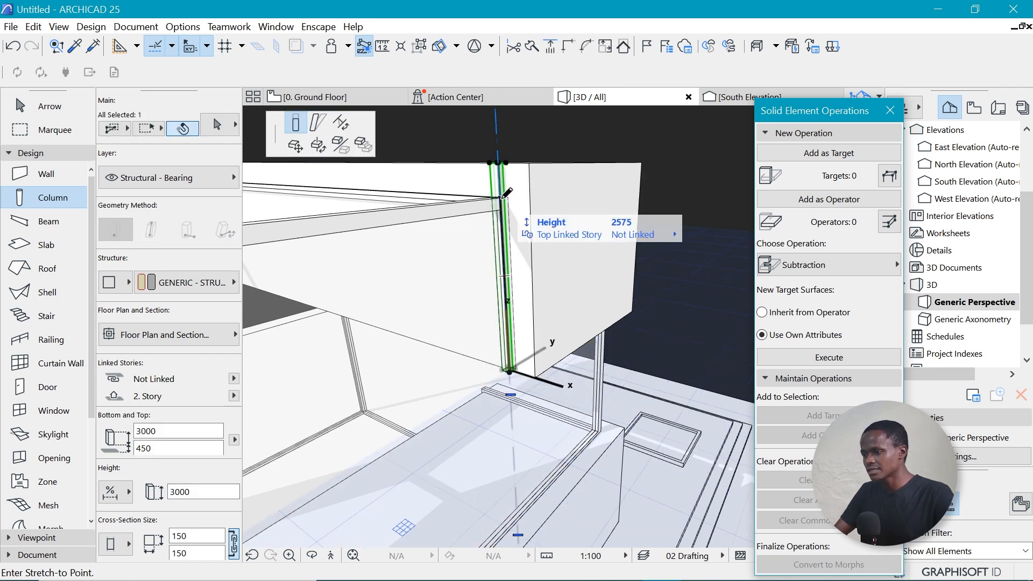
{"action": "left_click", "coordinate": [506, 193]}
{"action": "key", "text": "Escape"}
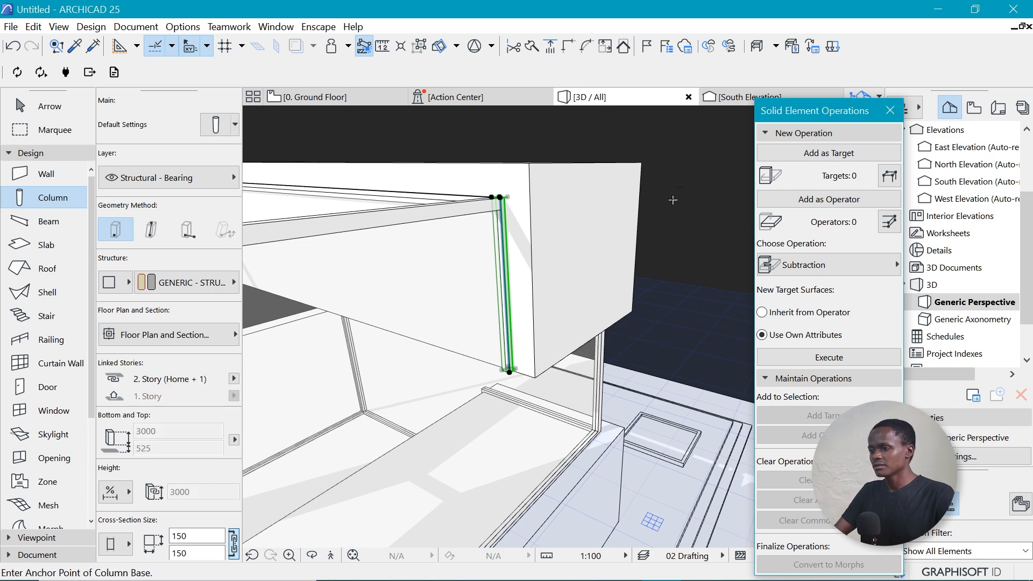
{"action": "scroll", "coordinate": [671, 205], "scroll_direction": "down", "scroll_amount": 6}
{"action": "scroll", "coordinate": [670, 269], "scroll_direction": "up", "scroll_amount": 4}
{"action": "middle_click_drag", "start_coordinate": [652, 304], "coordinate": [515, 294], "text": "shift"}
{"action": "scroll", "coordinate": [579, 275], "scroll_direction": "down", "scroll_amount": 4}
{"action": "scroll", "coordinate": [515, 294], "scroll_direction": "down", "scroll_amount": 3}
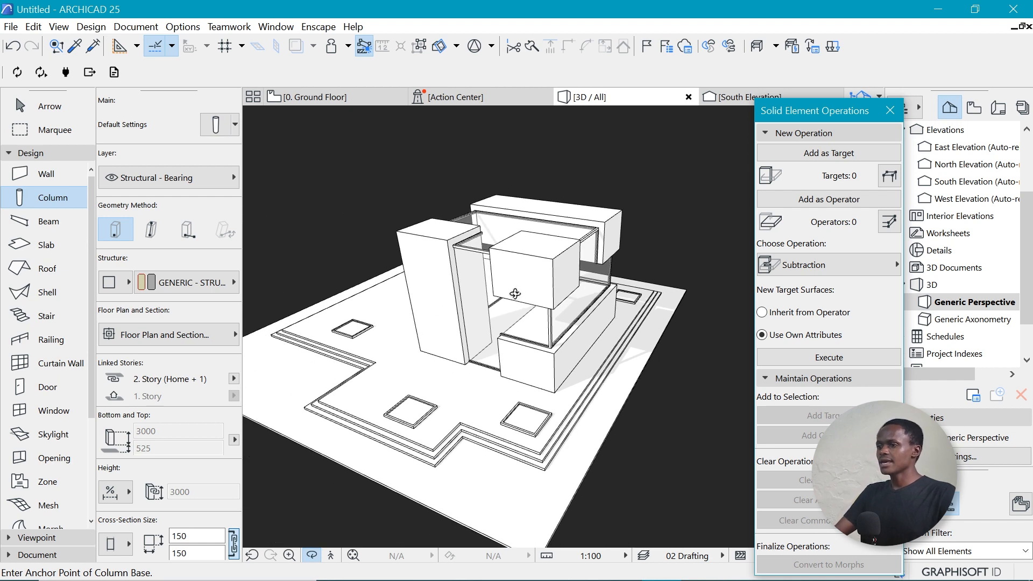
{"action": "scroll", "coordinate": [515, 294], "scroll_direction": "up", "scroll_amount": 3}
{"action": "scroll", "coordinate": [492, 276], "scroll_direction": "up", "scroll_amount": 2}
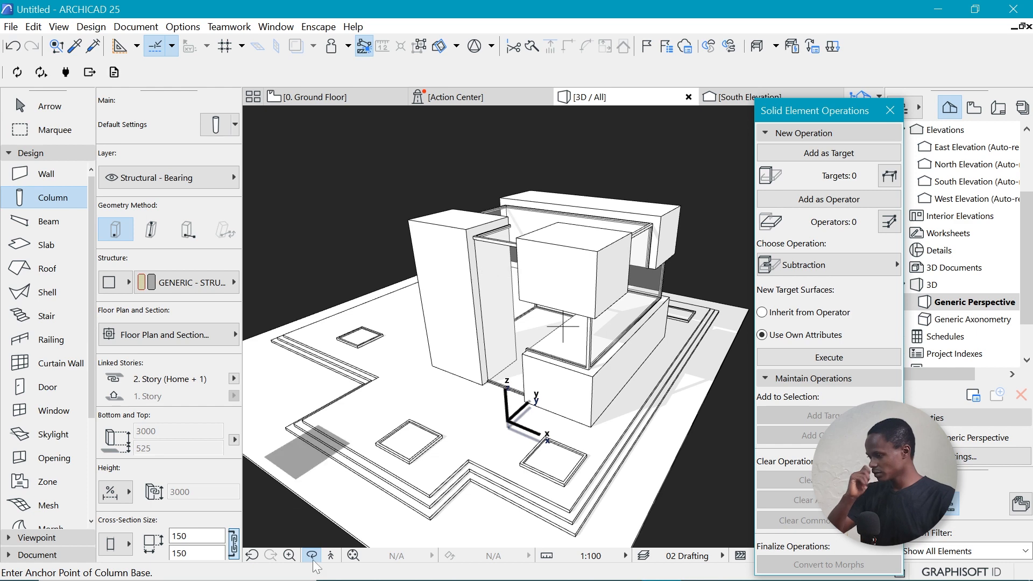
Search the computer for "ep" and launch the Epic Games Launcher.
{"action": "mouse_move", "coordinate": [231, 580]}
{"action": "left_click", "coordinate": [161, 566]}
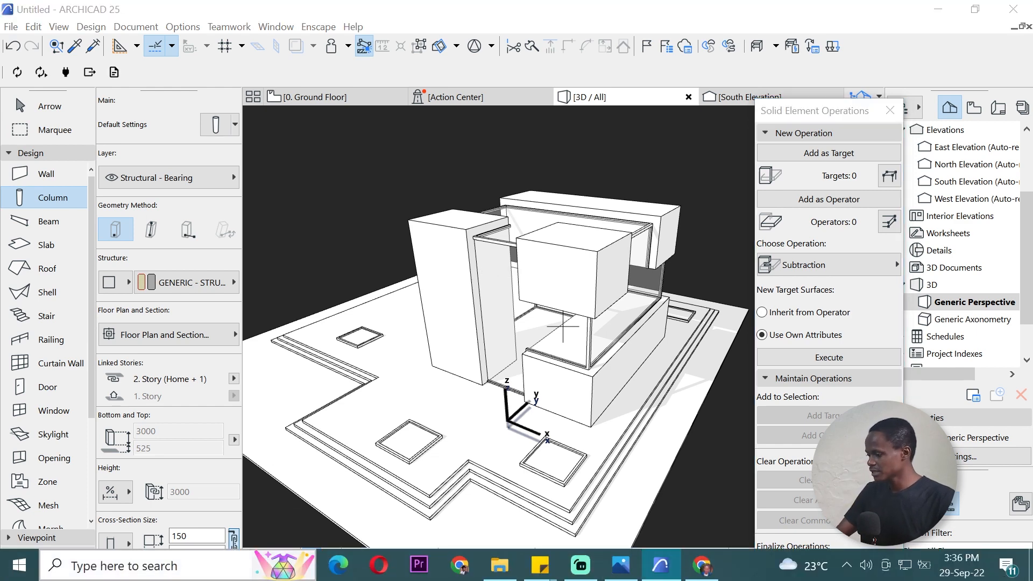
{"action": "type", "text": "ep"}
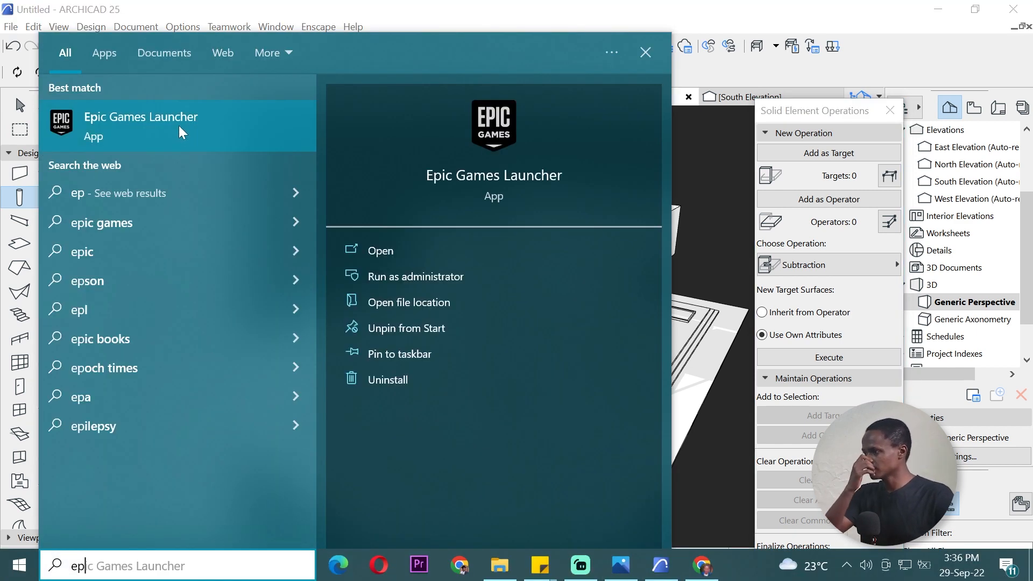
{"action": "left_click", "coordinate": [178, 125]}
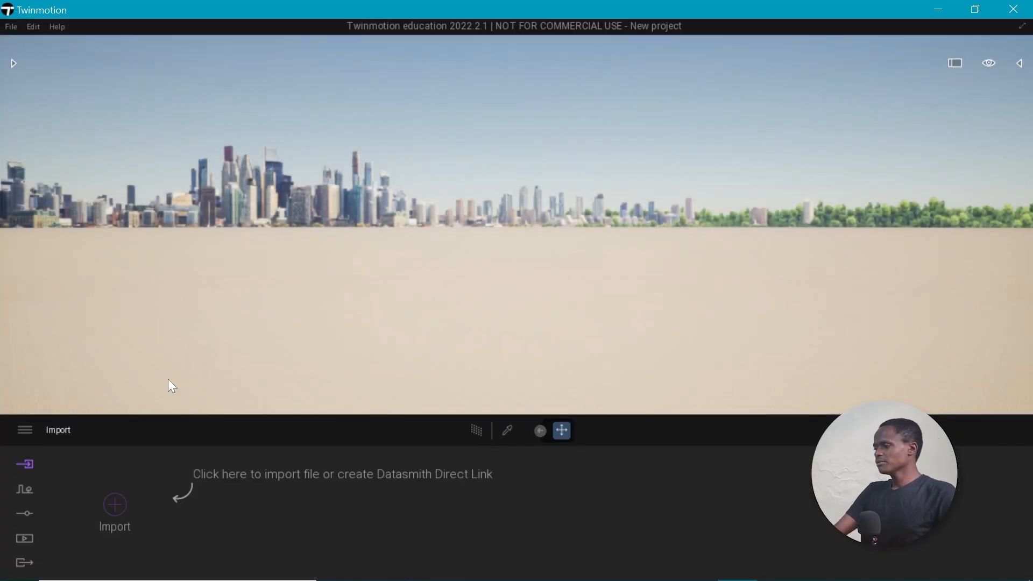
Import the "ARCHICAD - Nameless" source as a Direct Link with the hierarchy kept, and show the scene graph.
{"action": "left_click", "coordinate": [117, 498]}
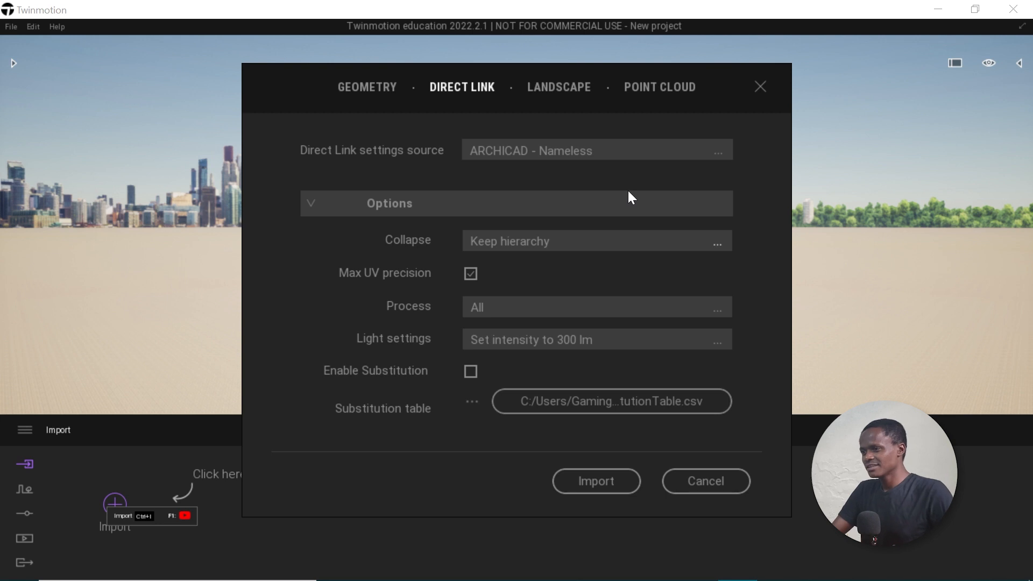
{"action": "left_click", "coordinate": [582, 488]}
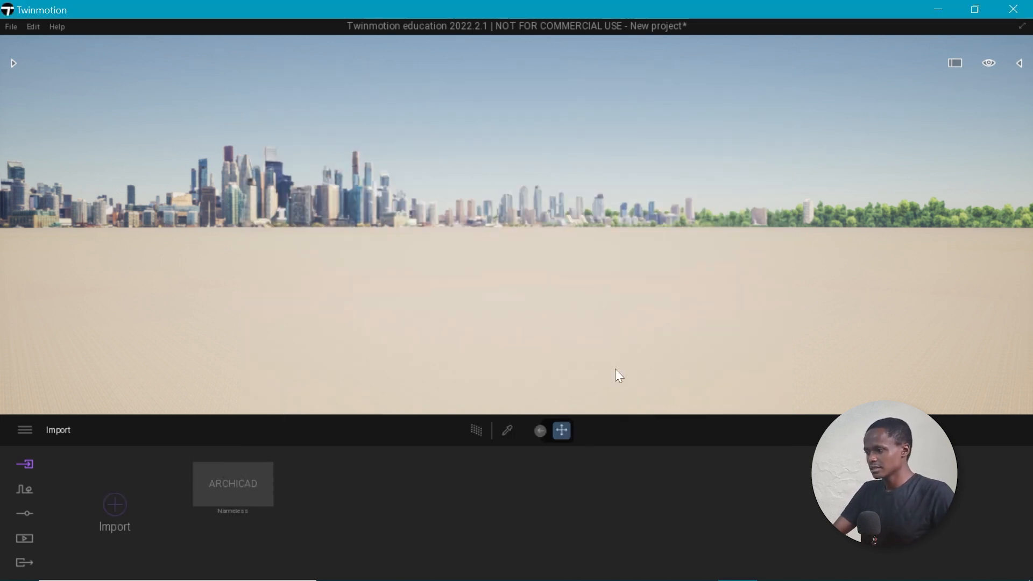
{"action": "left_click", "coordinate": [1020, 65]}
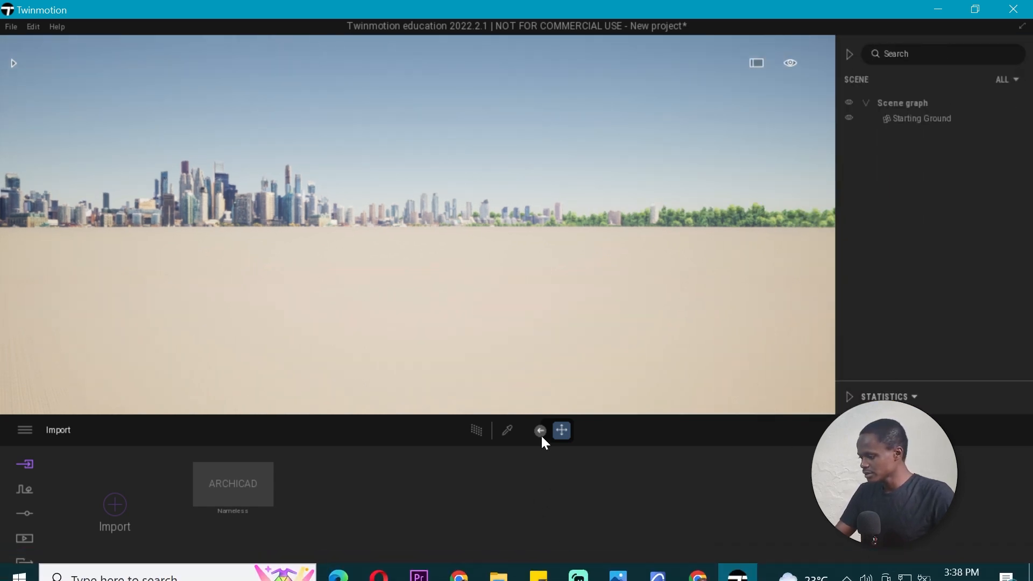
Switch to ARCHICAD, check the palette list for Datasmith, synchronize the 3D model with the Direct Link, and return to Twinmotion.
{"action": "key", "text": "super+Tab"}
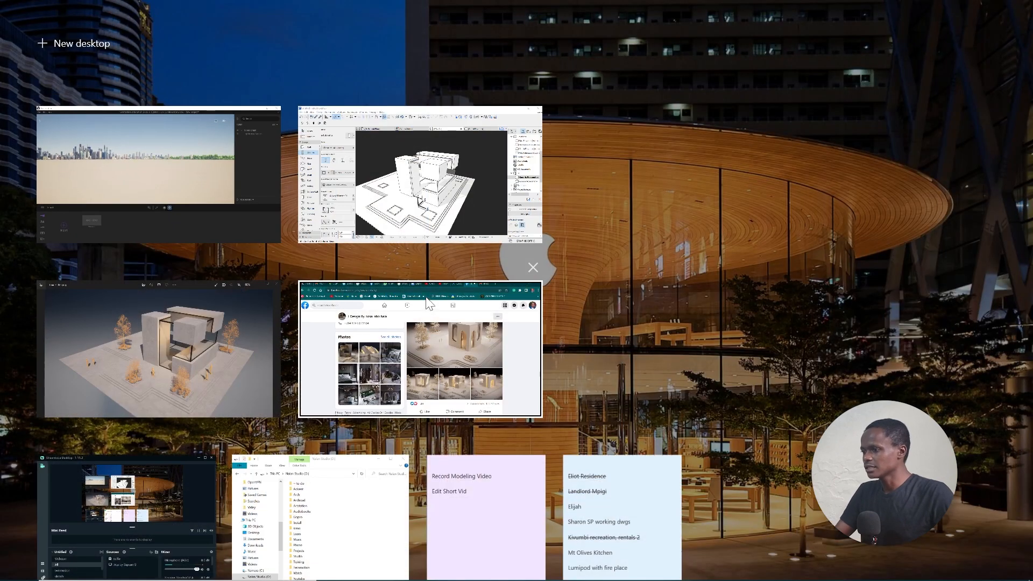
{"action": "left_click", "coordinate": [440, 173]}
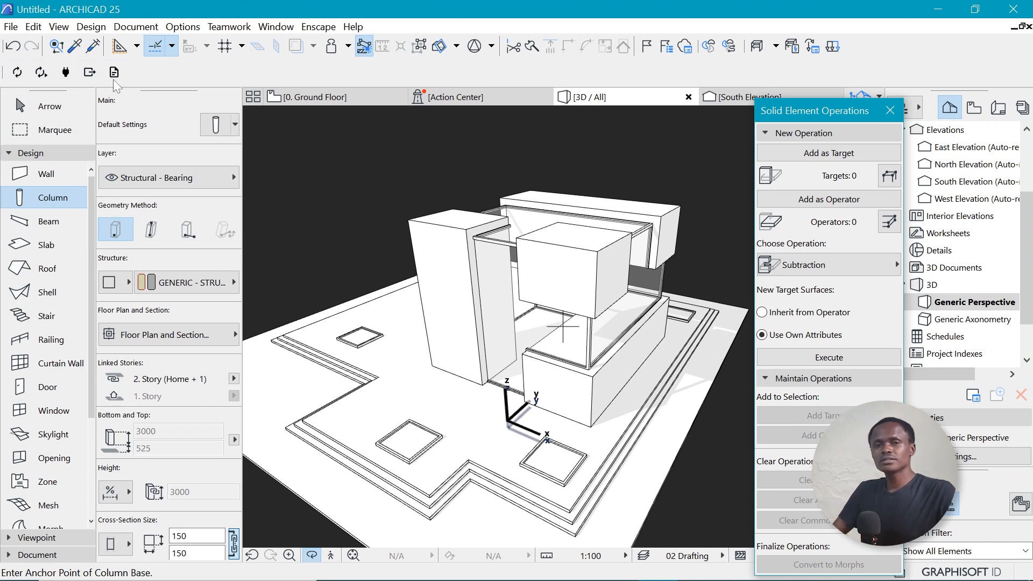
{"action": "left_click", "coordinate": [276, 27]}
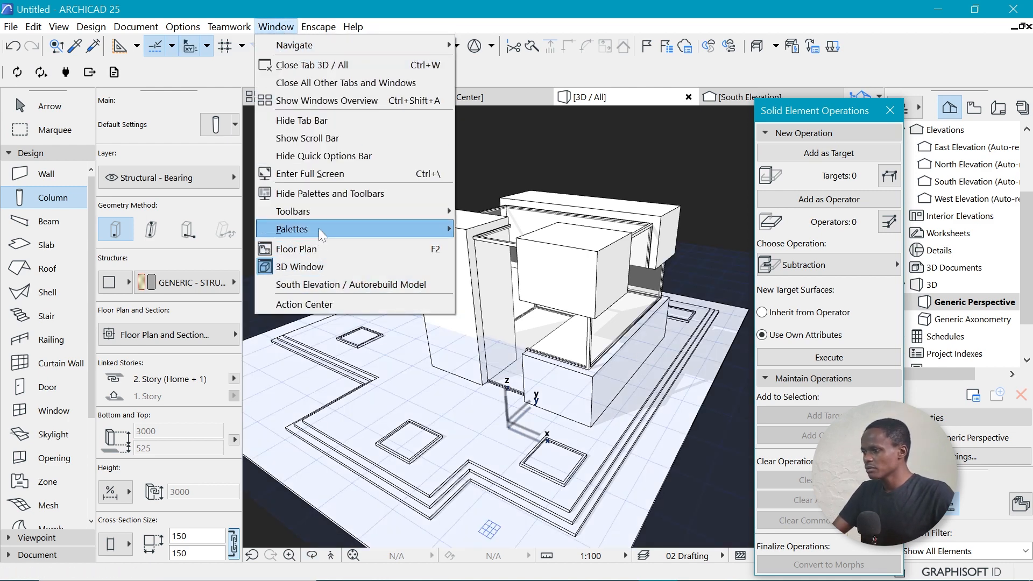
{"action": "mouse_move", "coordinate": [318, 228]}
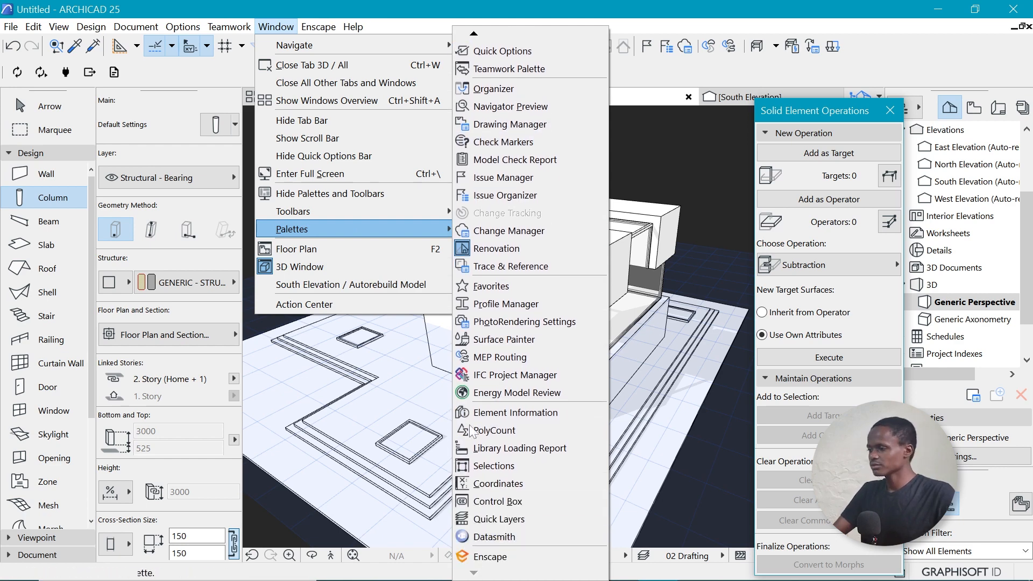
{"action": "left_click", "coordinate": [398, 30]}
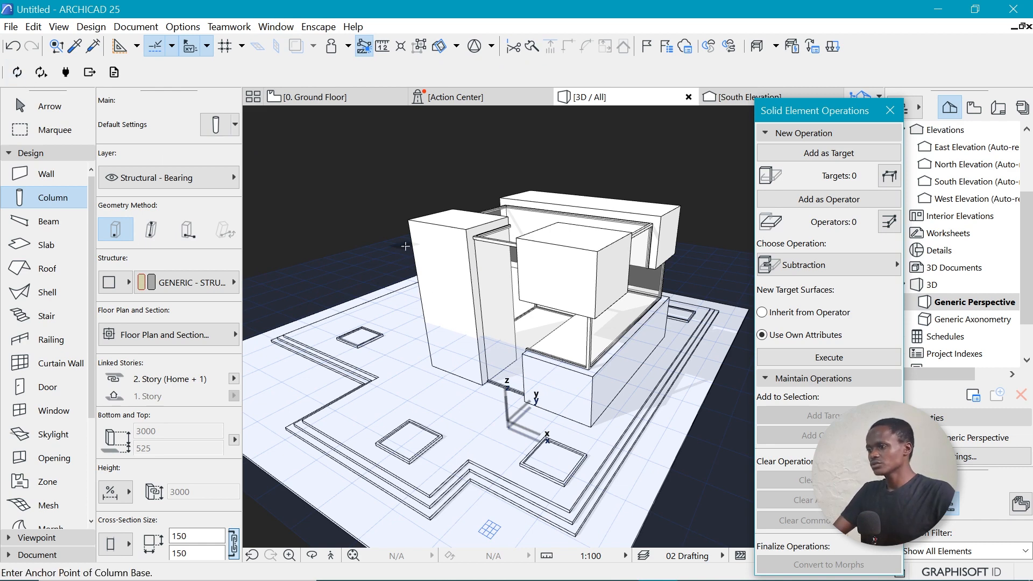
{"action": "left_click", "coordinate": [940, 13]}
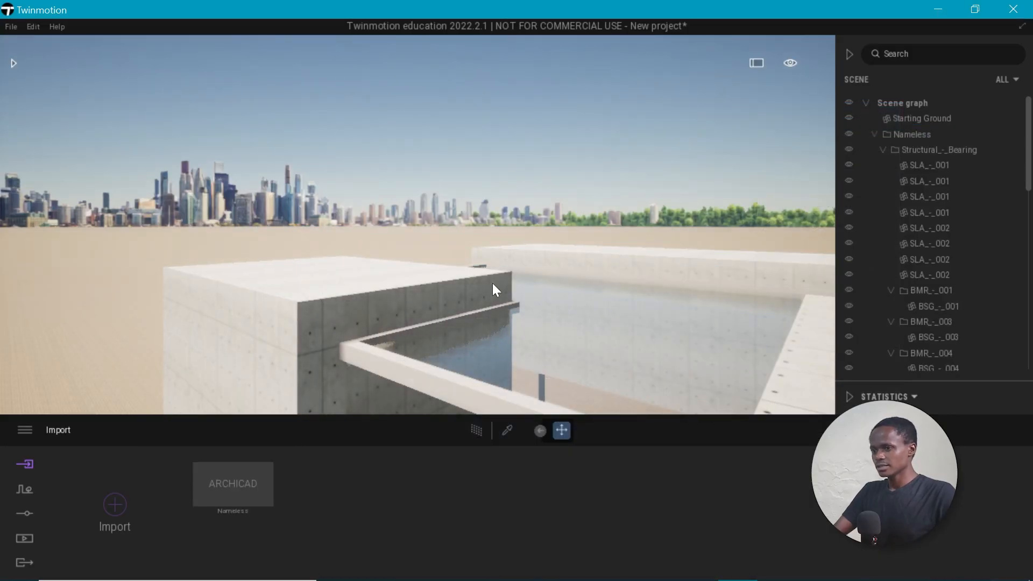
Frame the whole imported Nameless model in the viewport and view the building from a lower perspective.
{"action": "right_click_drag", "start_coordinate": [494, 181], "coordinate": [613, 301]}
{"action": "right_click_drag", "start_coordinate": [383, 167], "coordinate": [376, 143]}
{"action": "scroll", "coordinate": [376, 143], "scroll_direction": "down", "scroll_amount": 5}
{"action": "right_click_drag", "start_coordinate": [436, 171], "coordinate": [431, 253]}
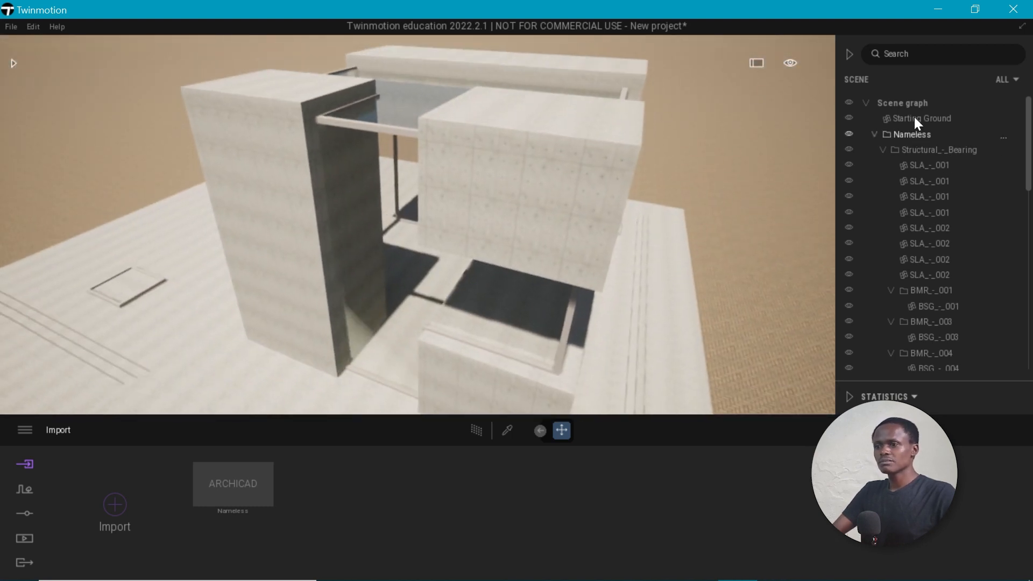
{"action": "left_click", "coordinate": [914, 136]}
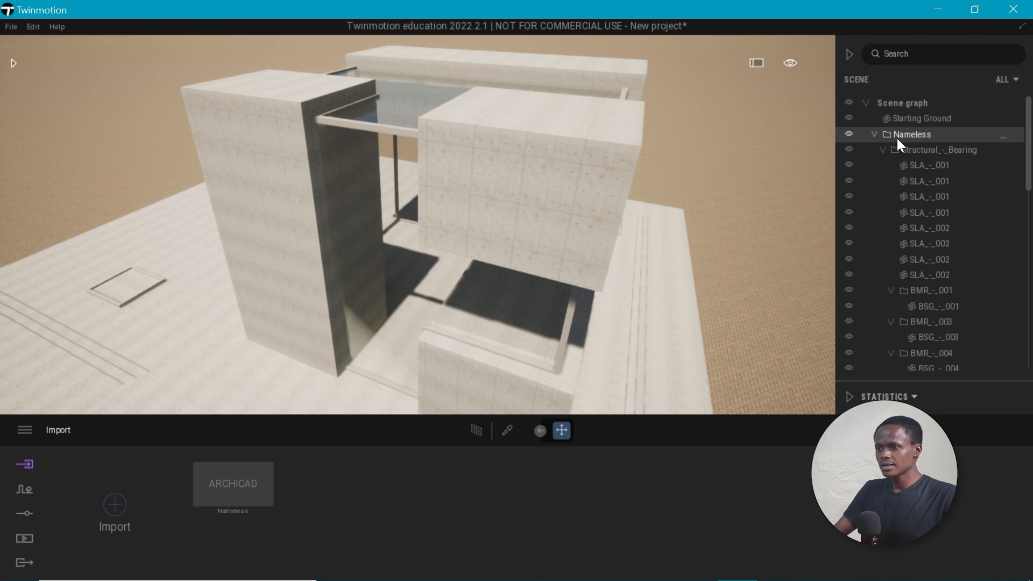
{"action": "double_click", "coordinate": [899, 140]}
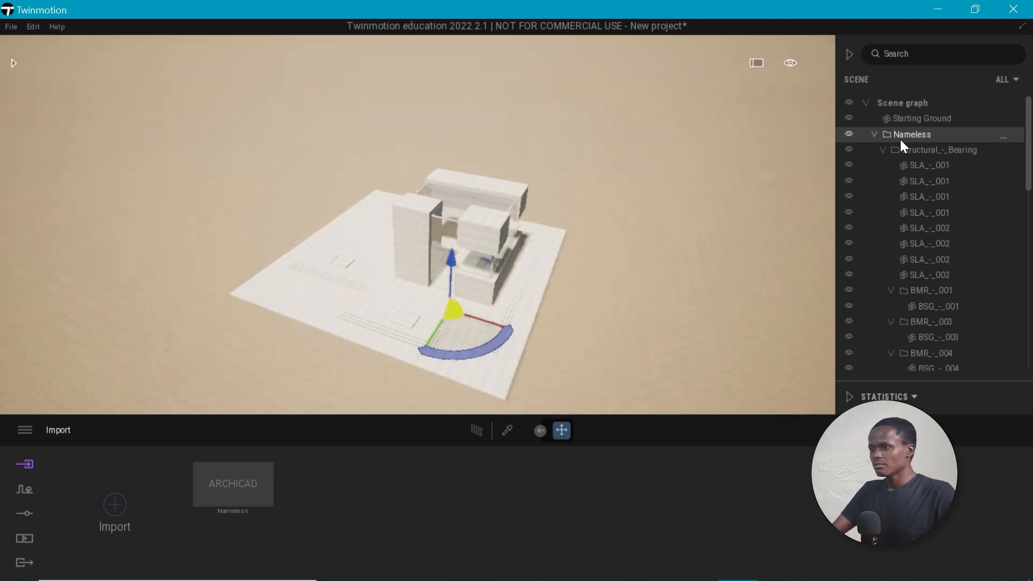
{"action": "right_click_drag", "start_coordinate": [531, 266], "coordinate": [522, 230]}
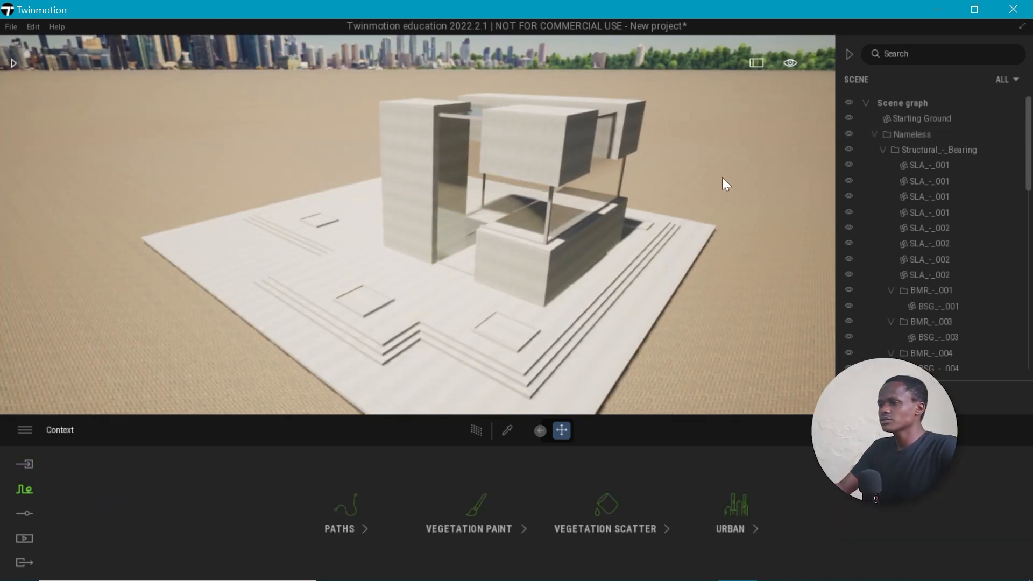
Hide the Starting Ground in the scene.
{"action": "left_click", "coordinate": [742, 186]}
{"action": "right_click_drag", "start_coordinate": [434, 196], "coordinate": [485, 194]}
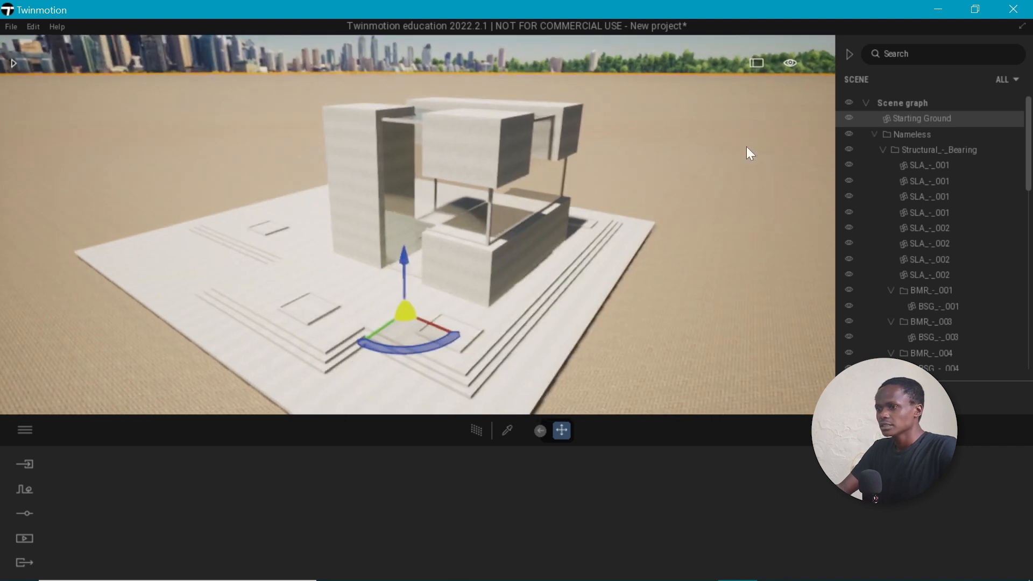
{"action": "left_click", "coordinate": [849, 118]}
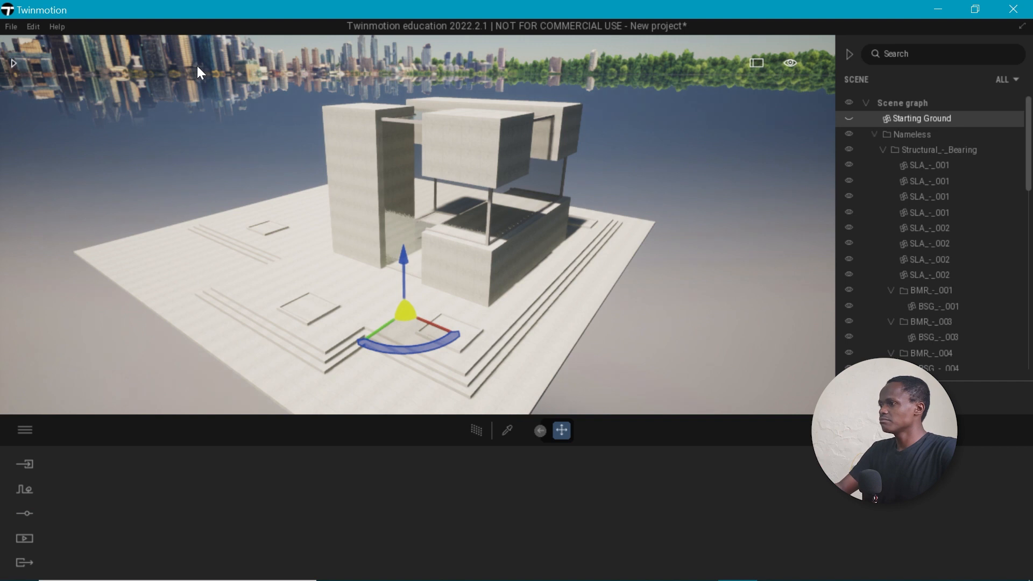
Set the location's background picture to None and clear the selection in the scene.
{"action": "left_click", "coordinate": [29, 513]}
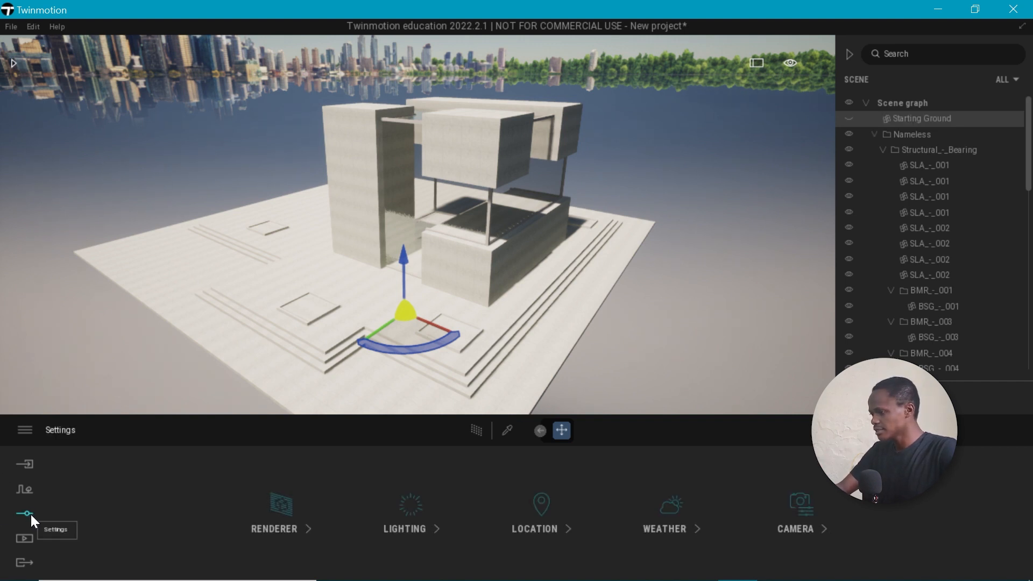
{"action": "left_click", "coordinate": [542, 509]}
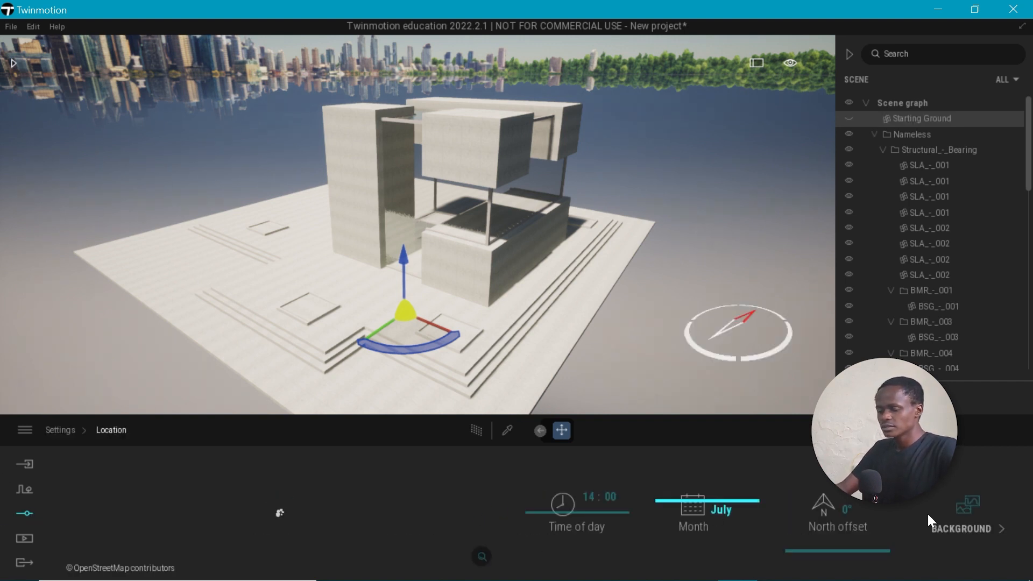
{"action": "left_click", "coordinate": [967, 508]}
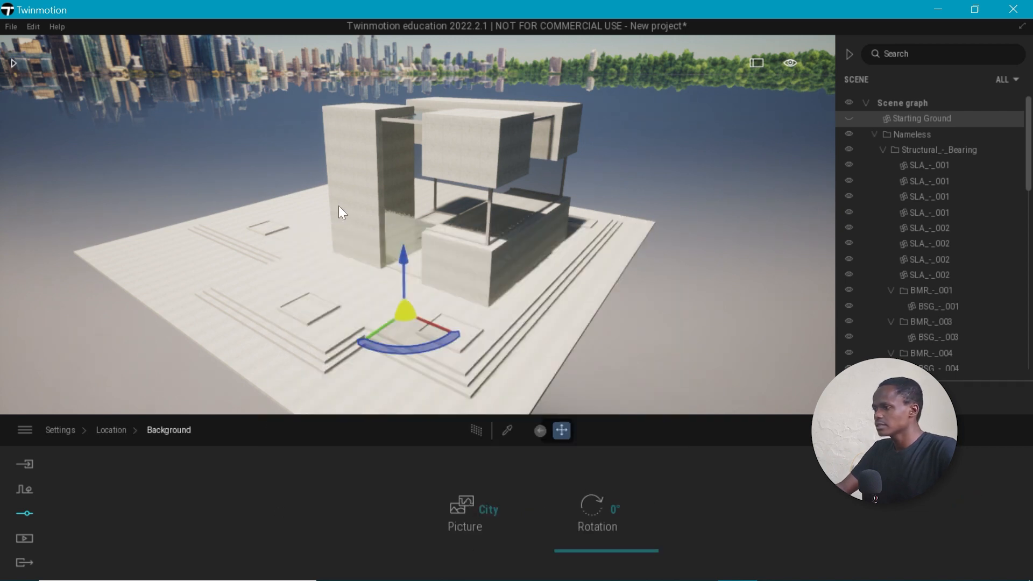
{"action": "left_click", "coordinate": [465, 496]}
{"action": "left_click", "coordinate": [316, 293]}
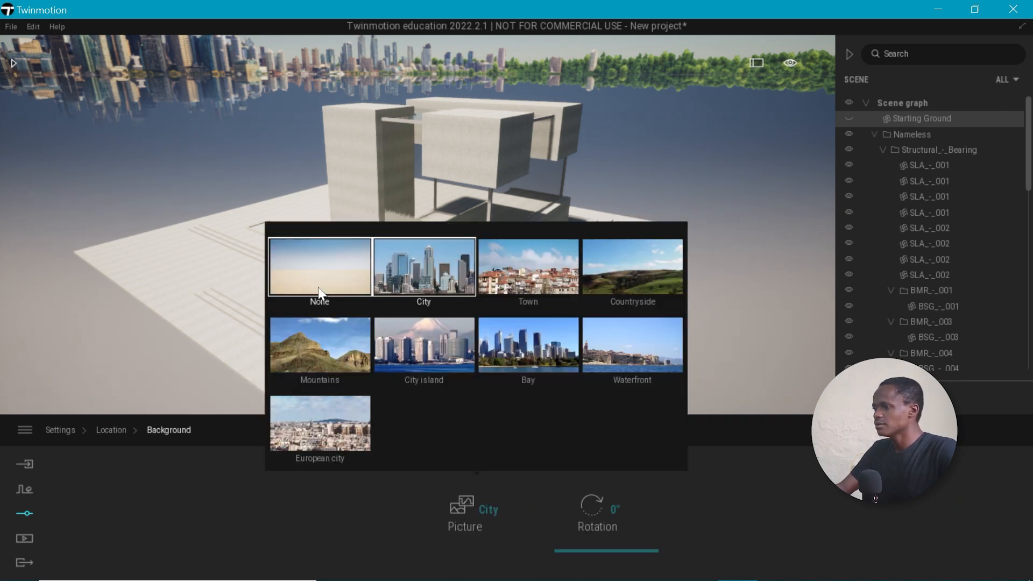
{"action": "scroll", "coordinate": [344, 286], "scroll_direction": "up", "scroll_amount": 2}
{"action": "mouse_move", "coordinate": [728, 127]}
{"action": "right_mouse_down"}
{"action": "mouse_move", "coordinate": [738, 159]}
{"action": "mouse_move", "coordinate": [728, 127]}
{"action": "right_mouse_up"}
{"action": "left_click", "coordinate": [729, 127]}
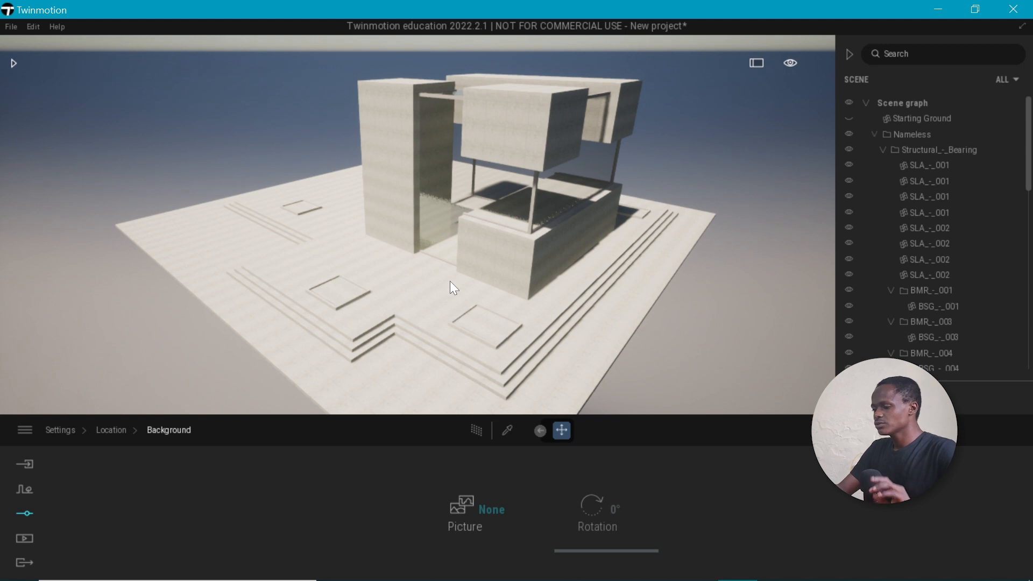
Change the lighting environment from Dynamic Sky to Sky Light HDRI.
{"action": "left_click", "coordinate": [21, 541]}
{"action": "left_click", "coordinate": [21, 512]}
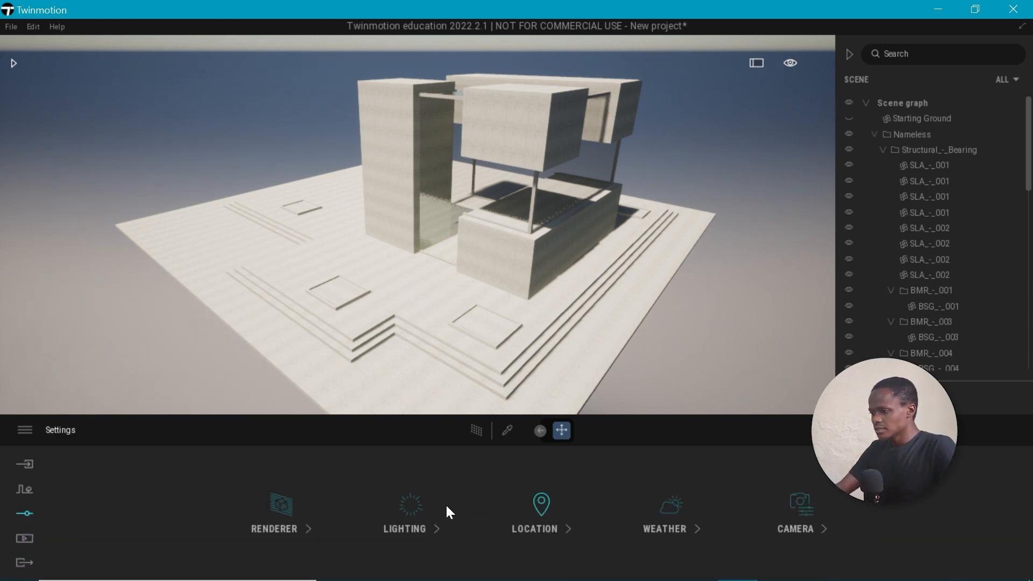
{"action": "left_click", "coordinate": [412, 511]}
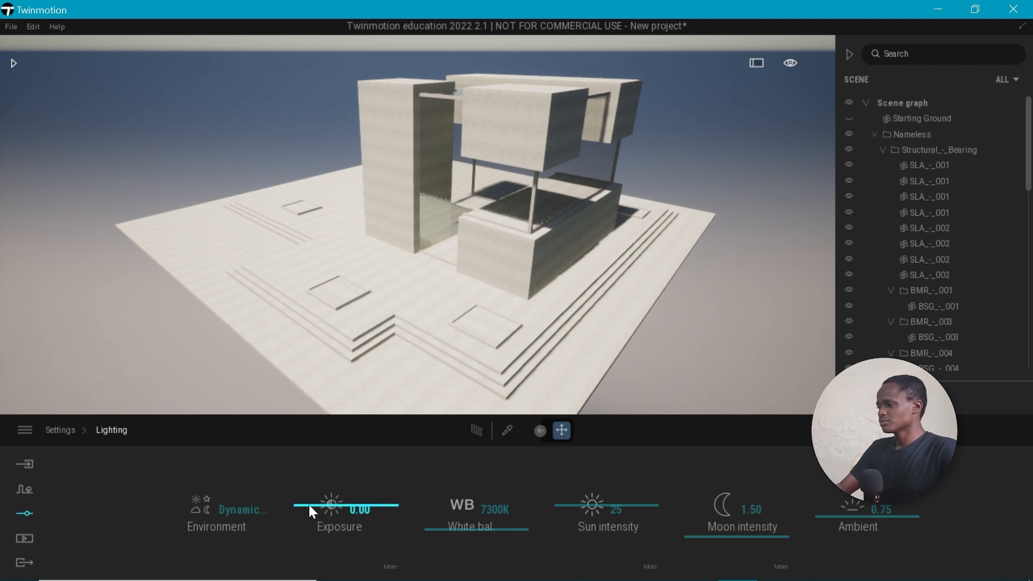
{"action": "left_click", "coordinate": [207, 510]}
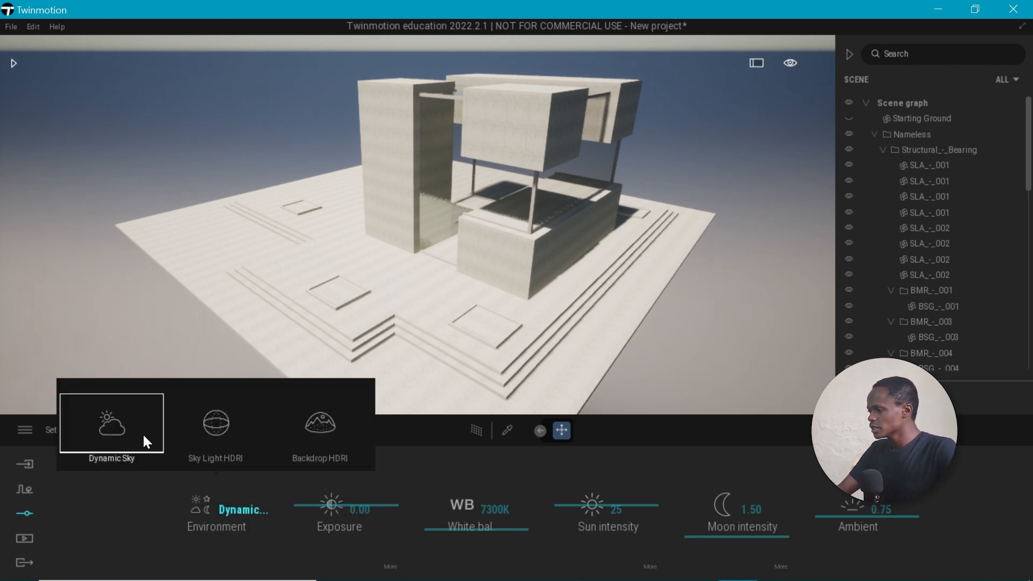
{"action": "left_click", "coordinate": [218, 434]}
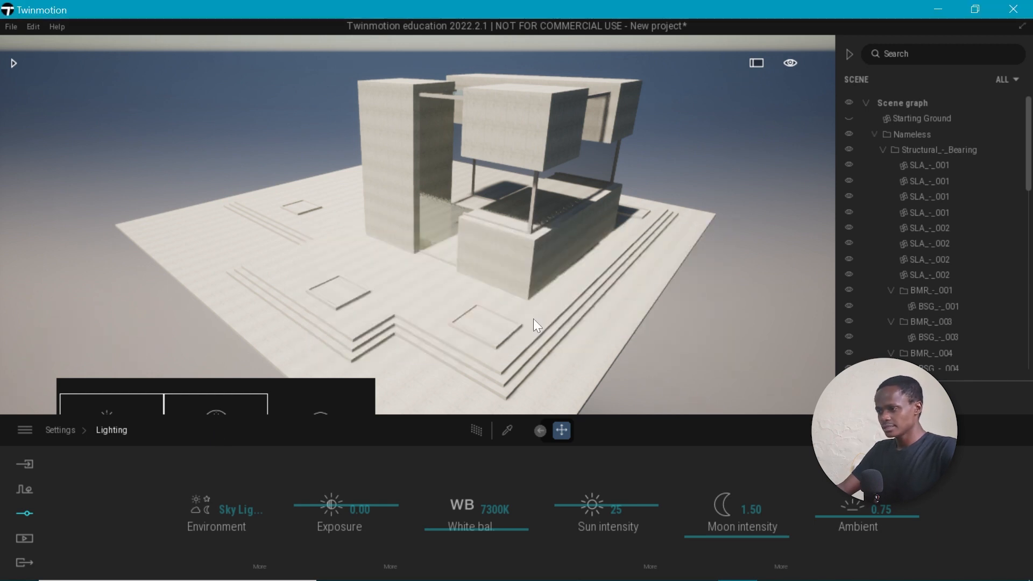
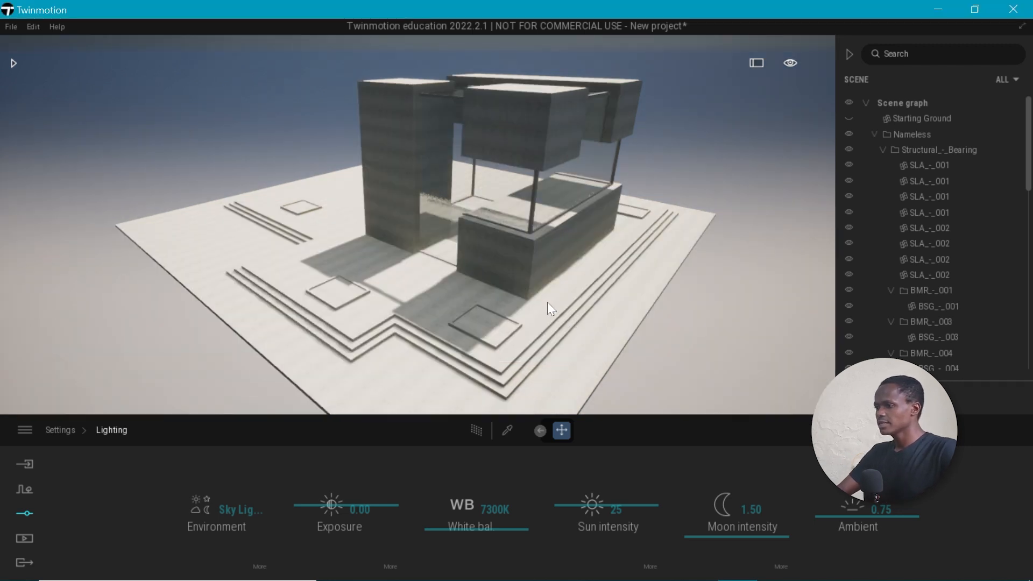
Replace the sky light image with Noon Clear 09 from the clear noon HDRI skies and set its rotation to 237°.
{"action": "left_click", "coordinate": [264, 556]}
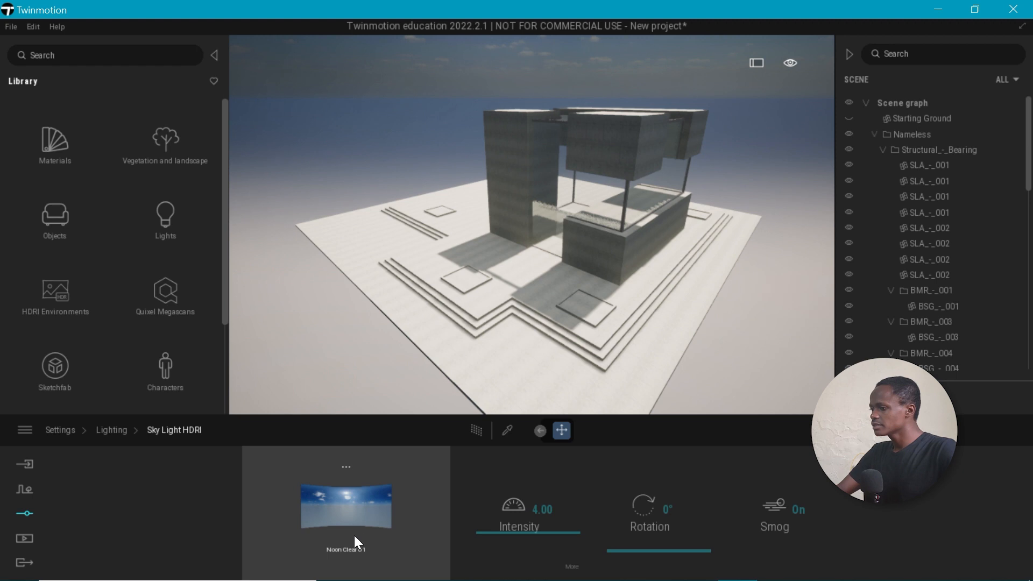
{"action": "scroll", "coordinate": [61, 232], "scroll_direction": "down", "scroll_amount": 1}
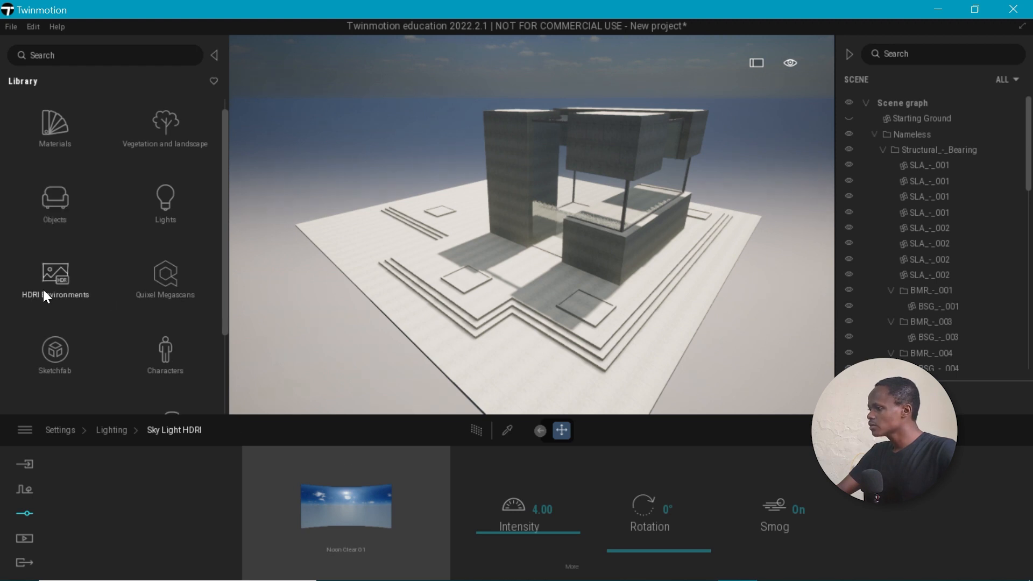
{"action": "left_click", "coordinate": [48, 290]}
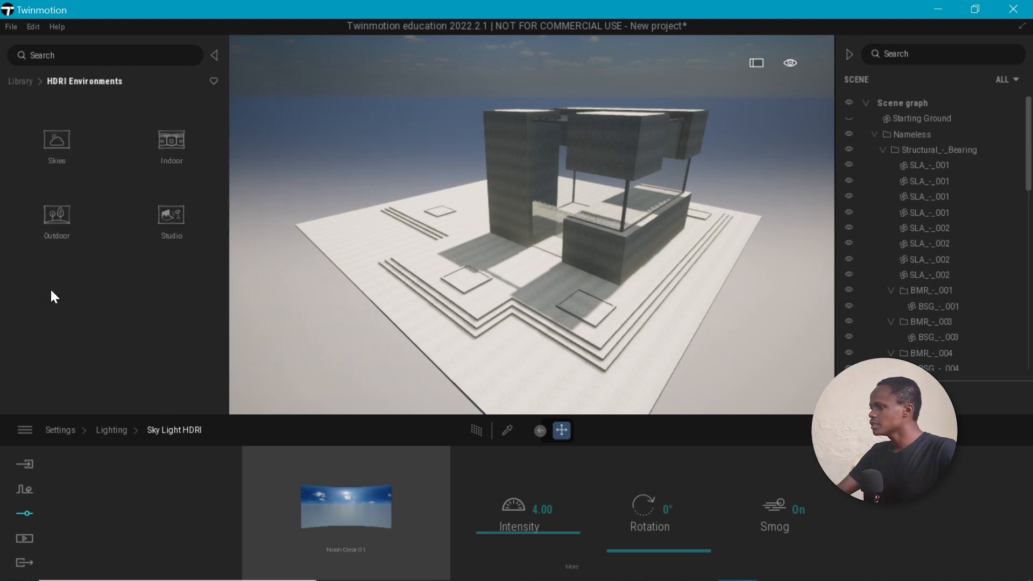
{"action": "left_click", "coordinate": [65, 144]}
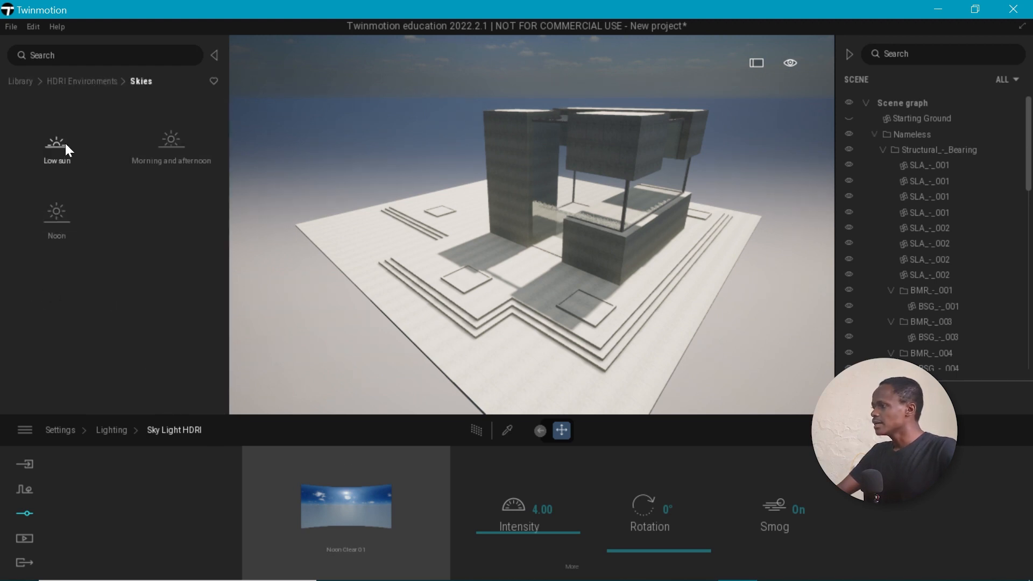
{"action": "left_click", "coordinate": [55, 228]}
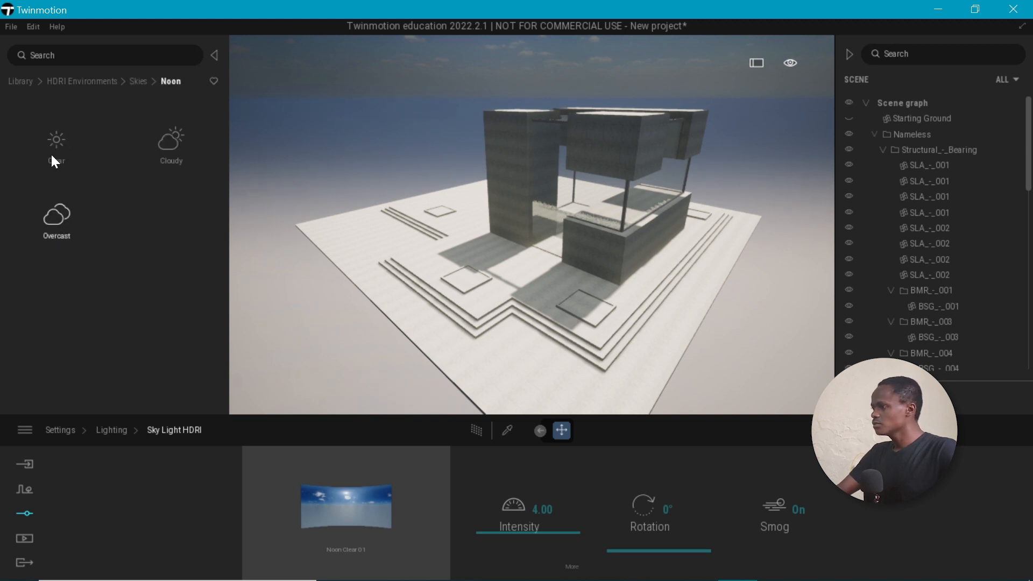
{"action": "left_click", "coordinate": [102, 159]}
{"action": "mouse_move", "coordinate": [73, 139]}
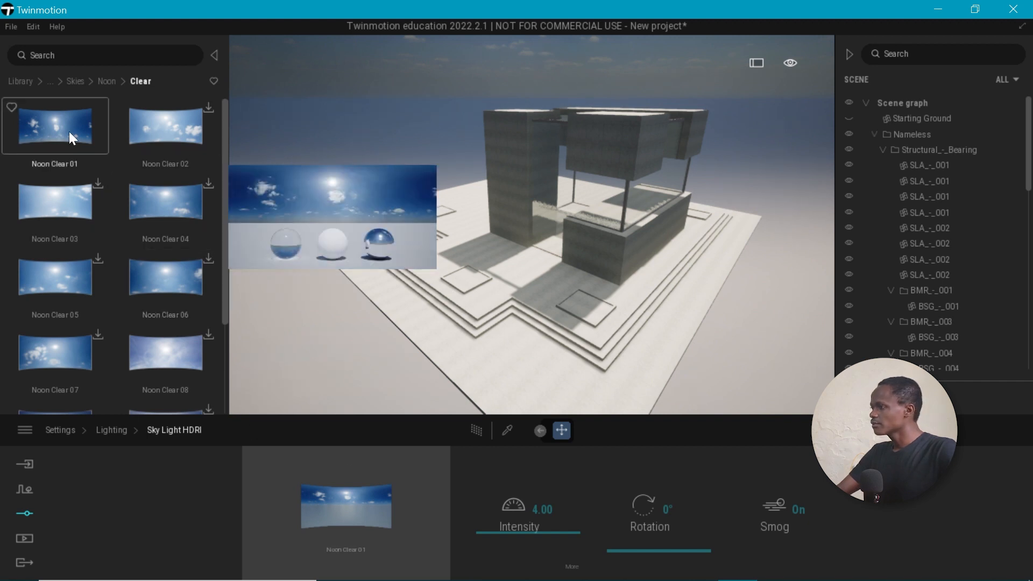
{"action": "scroll", "coordinate": [88, 311], "scroll_direction": "down", "scroll_amount": 3}
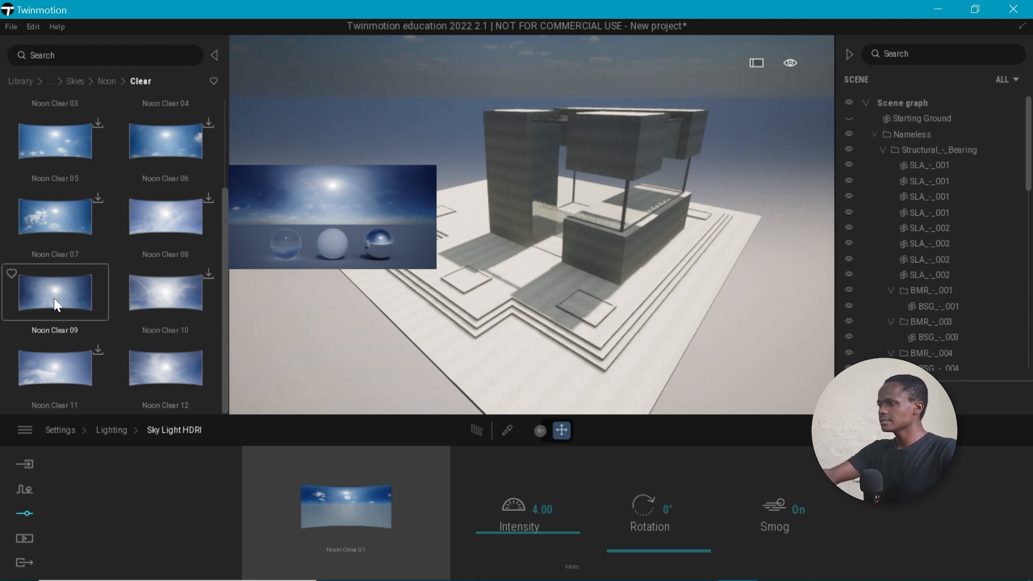
{"action": "left_click_drag", "start_coordinate": [52, 299], "coordinate": [357, 509]}
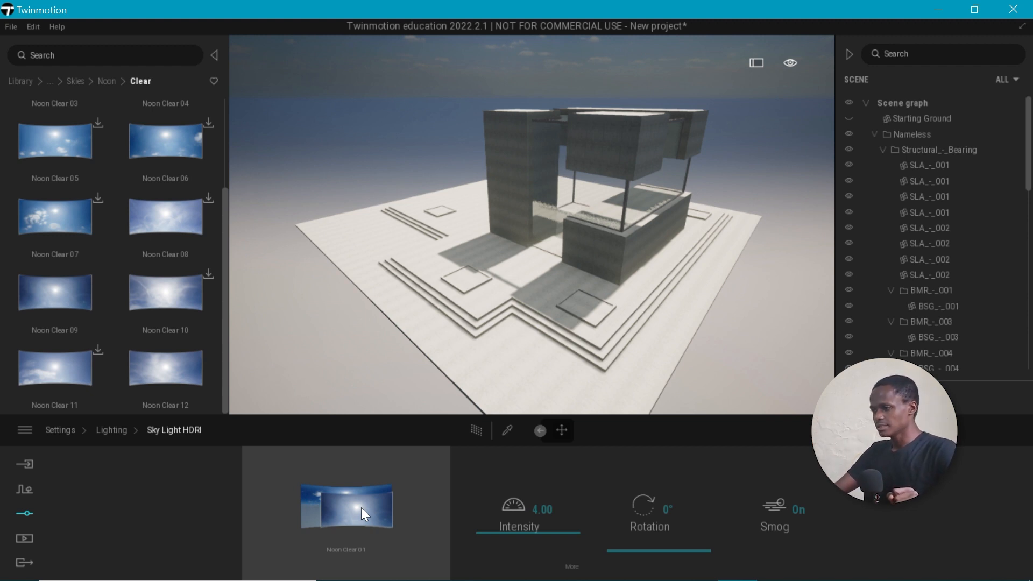
{"action": "left_click_drag", "start_coordinate": [361, 508], "coordinate": [361, 508]}
{"action": "left_click_drag", "start_coordinate": [627, 550], "coordinate": [627, 491]}
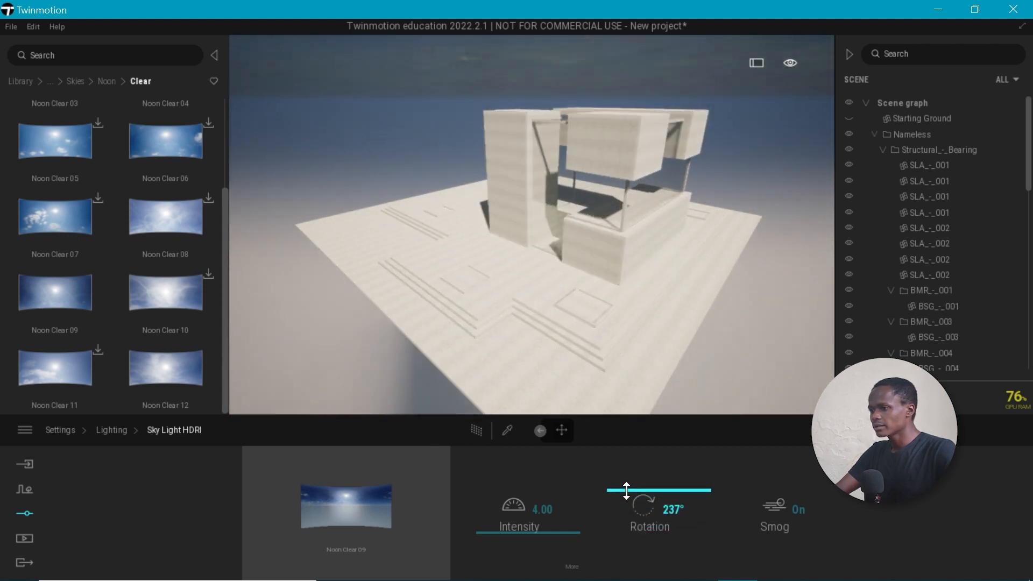
{"action": "scroll", "coordinate": [492, 183], "scroll_direction": "up", "scroll_amount": 3}
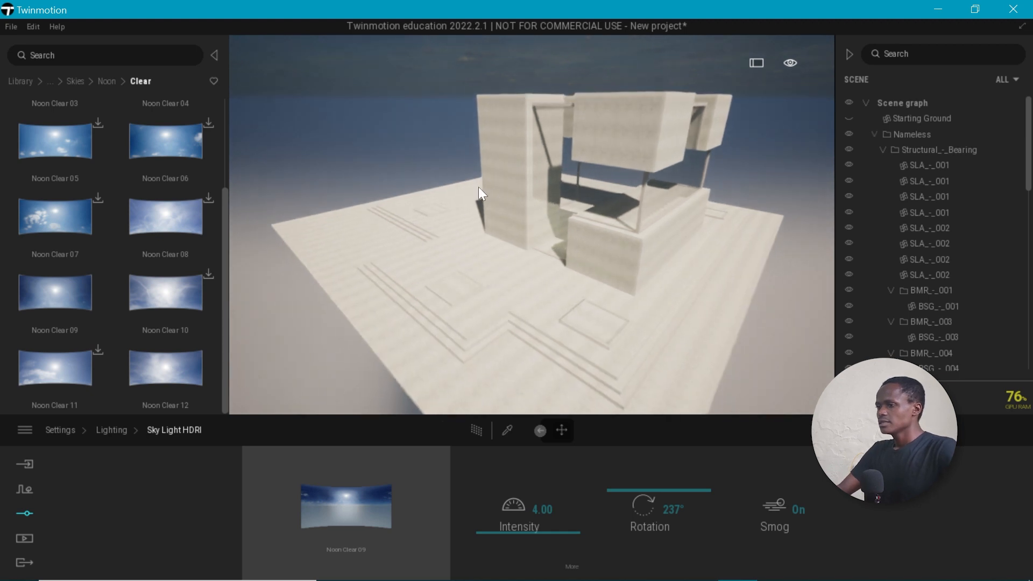
Adjust the scene lighting to exposure -1.00, sun intensity 7 and ambient 0.35.
{"action": "right_click_drag", "start_coordinate": [491, 183], "coordinate": [543, 170]}
{"action": "right_click_drag", "start_coordinate": [456, 204], "coordinate": [447, 201]}
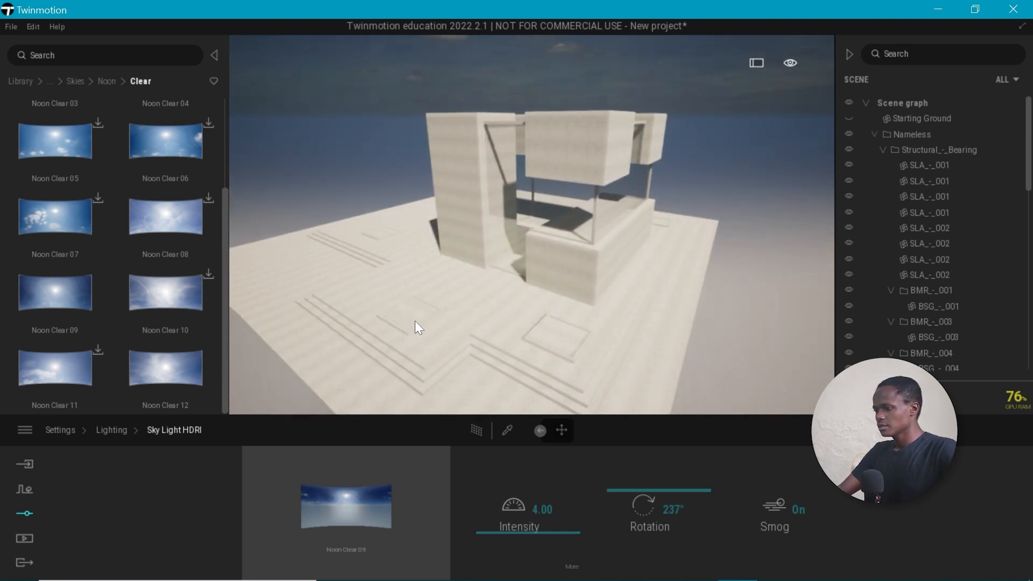
{"action": "scroll", "coordinate": [414, 321], "scroll_direction": "up", "scroll_amount": 3}
{"action": "left_click", "coordinate": [111, 430]}
{"action": "left_click", "coordinate": [360, 509]}
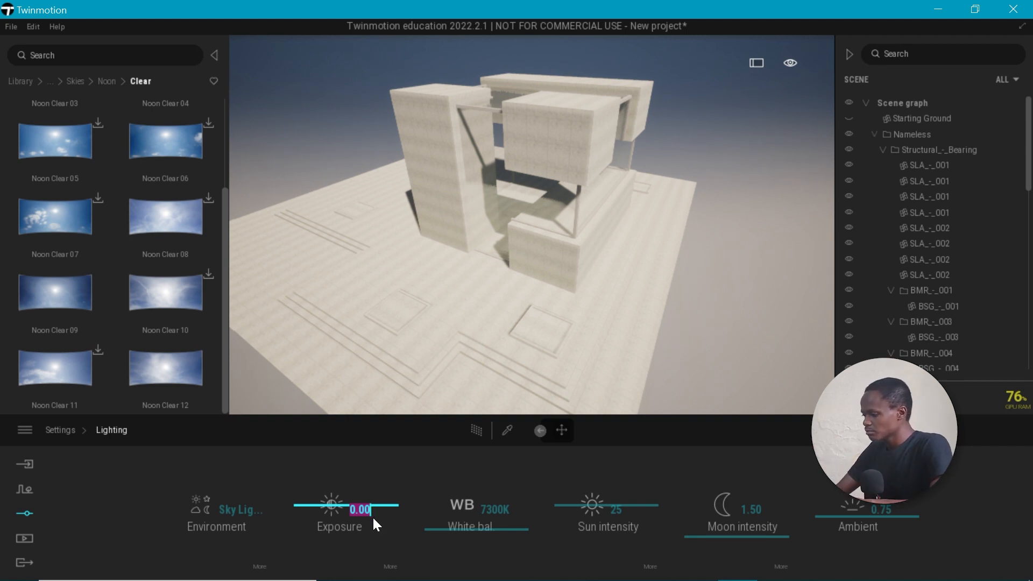
{"action": "type", "text": "-1"}
{"action": "key", "text": "Return"}
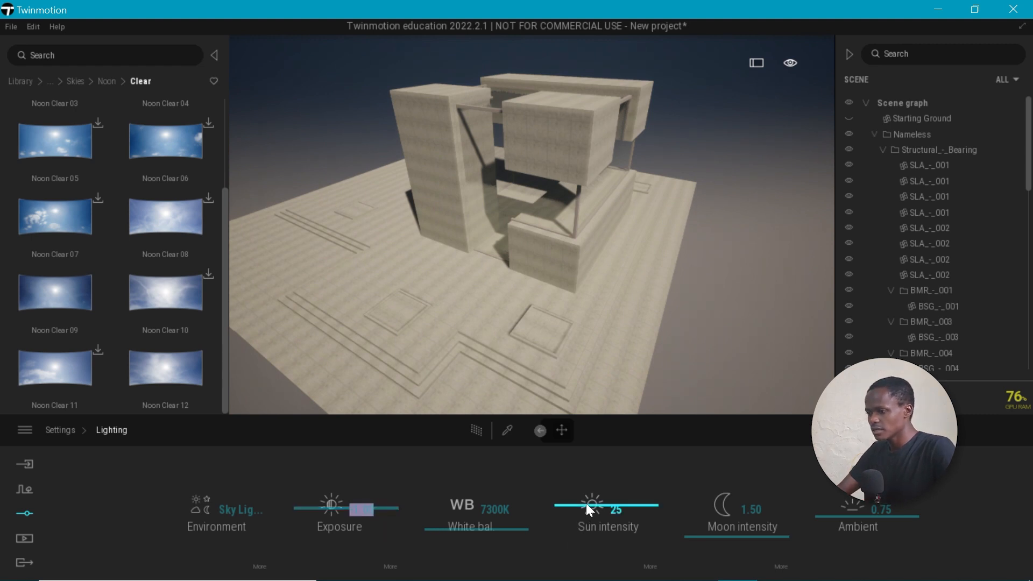
{"action": "left_click_drag", "start_coordinate": [586, 503], "coordinate": [585, 538]}
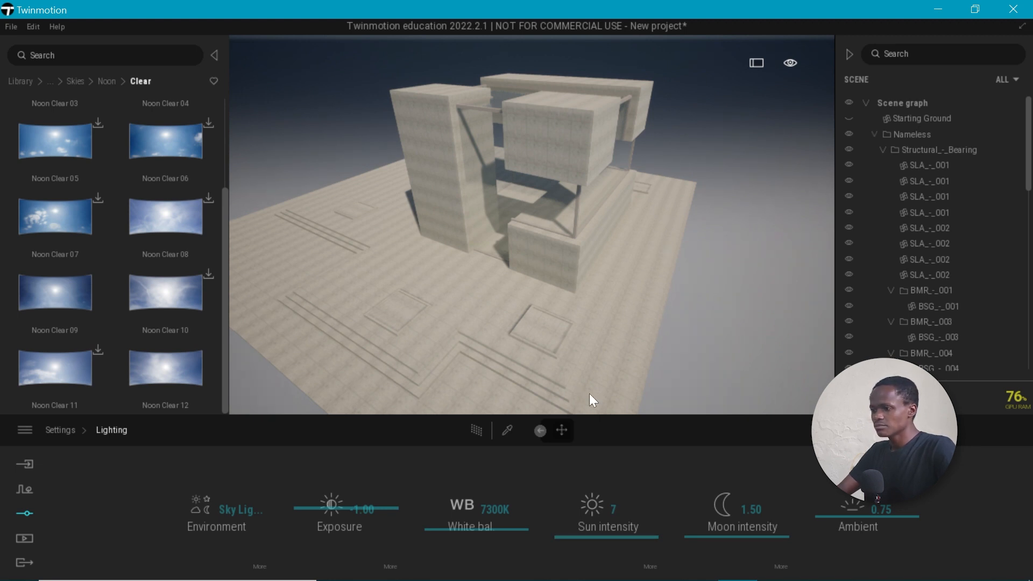
{"action": "left_click_drag", "start_coordinate": [832, 534], "coordinate": [833, 530]}
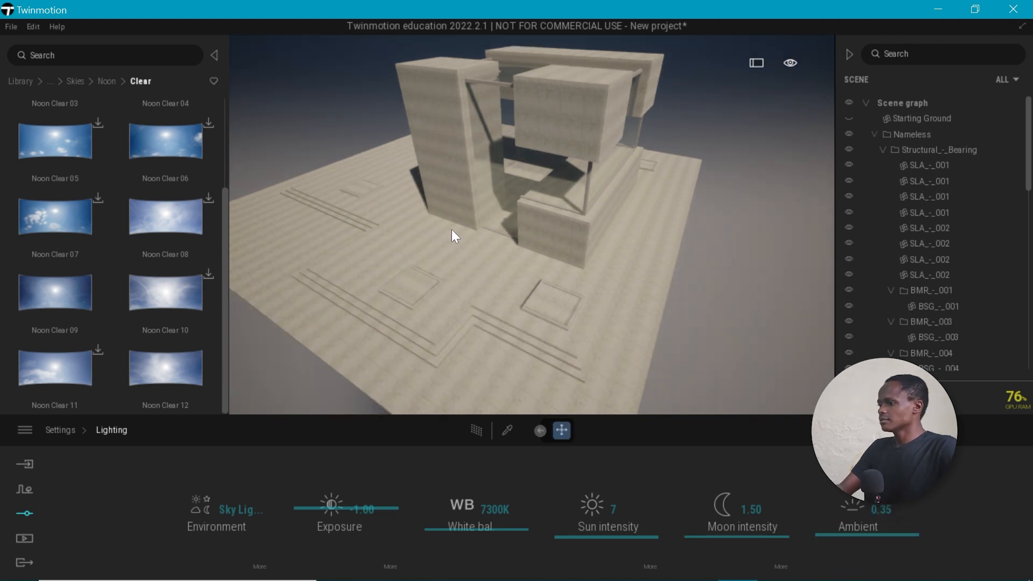
Apply the Roughcast coating 05 material from the wall coverings to the building's low front wall.
{"action": "scroll", "coordinate": [451, 230], "scroll_direction": "up", "scroll_amount": 4}
{"action": "scroll", "coordinate": [547, 243], "scroll_direction": "up", "scroll_amount": 5}
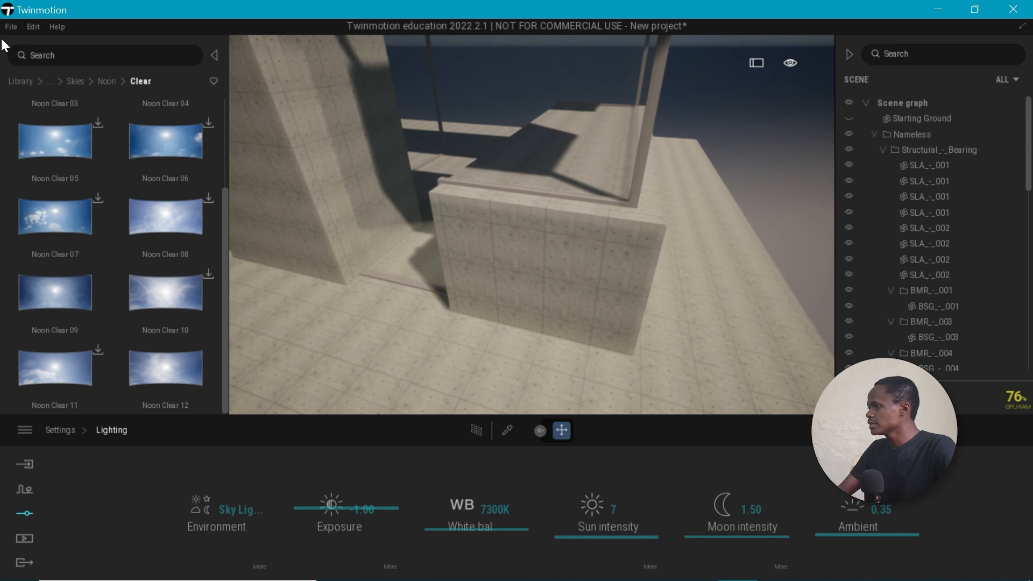
{"action": "left_click", "coordinate": [32, 83]}
{"action": "left_click", "coordinate": [42, 145]}
{"action": "scroll", "coordinate": [54, 301], "scroll_direction": "down", "scroll_amount": 5}
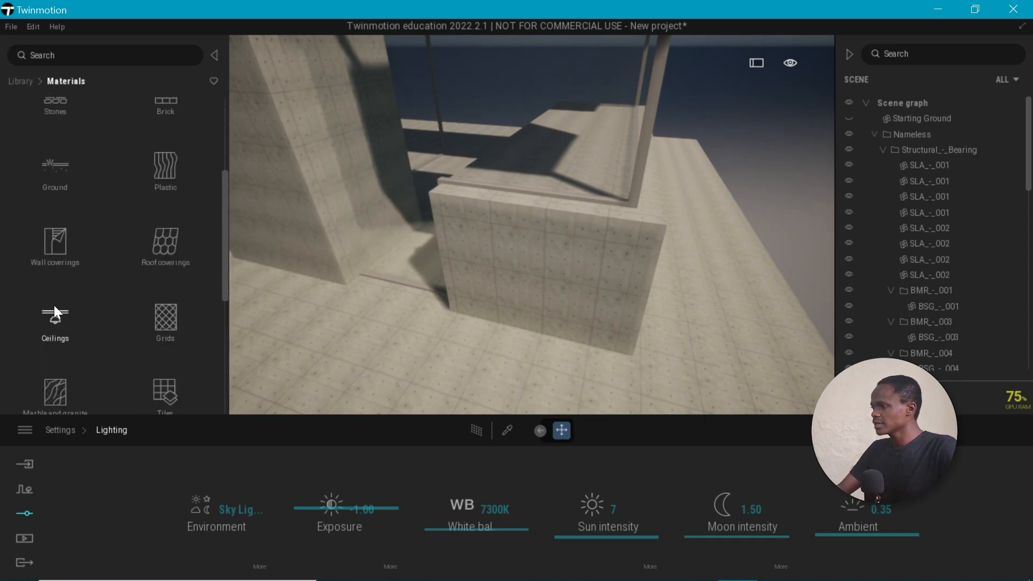
{"action": "left_click", "coordinate": [53, 247]}
{"action": "mouse_move", "coordinate": [52, 242]}
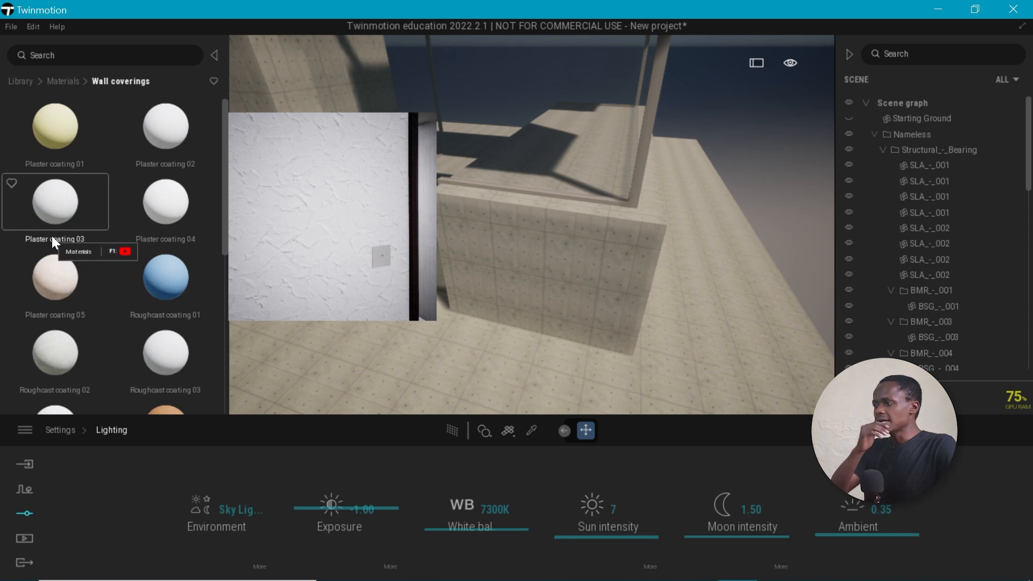
{"action": "scroll", "coordinate": [50, 232], "scroll_direction": "down", "scroll_amount": 2}
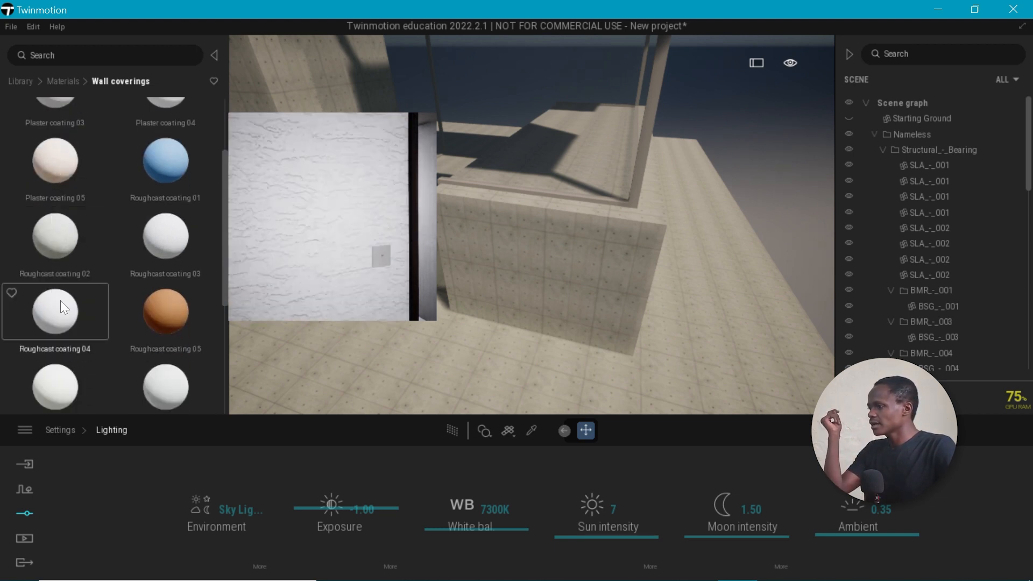
{"action": "mouse_move", "coordinate": [146, 328]}
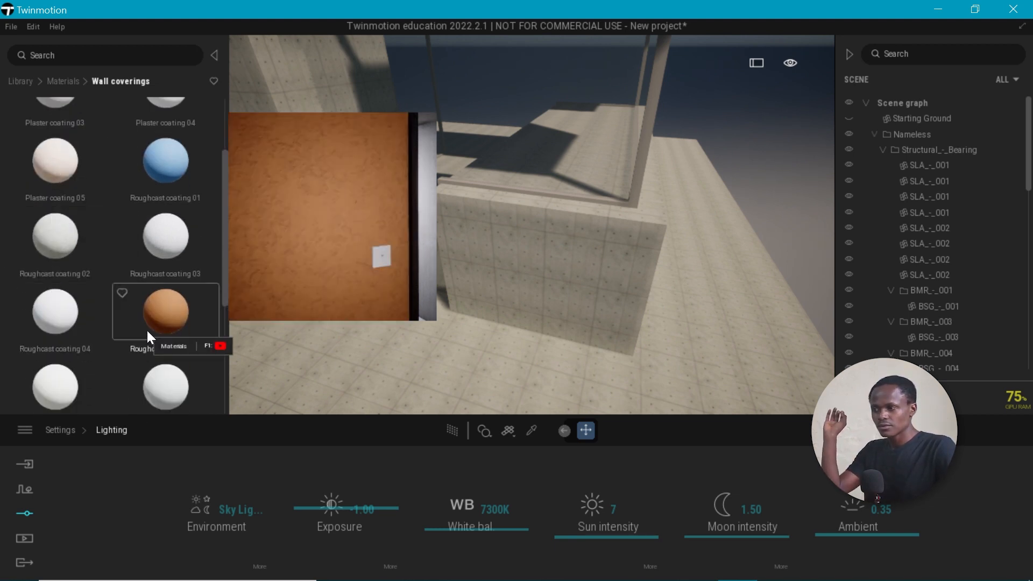
{"action": "left_click_drag", "start_coordinate": [144, 319], "coordinate": [561, 255]}
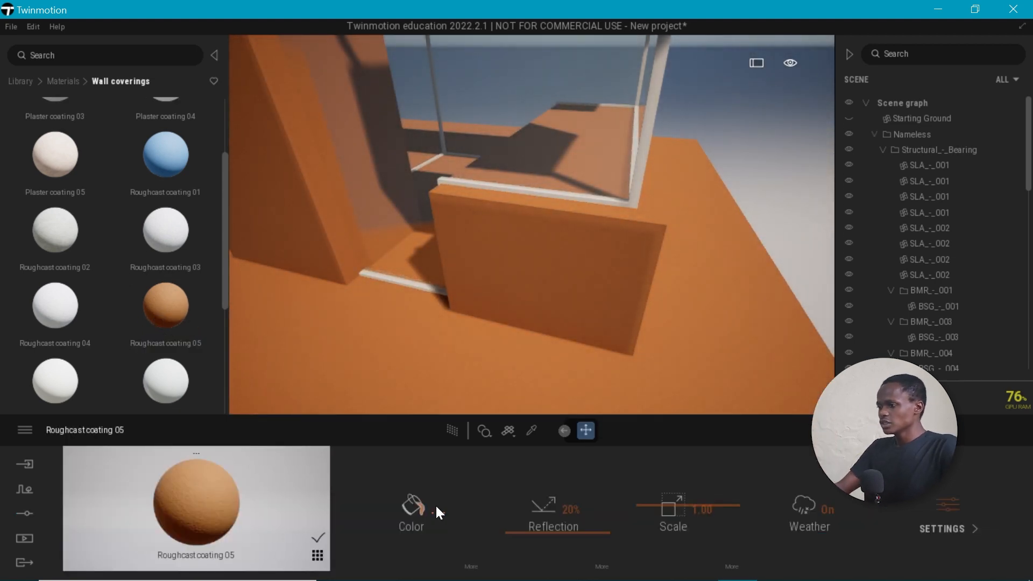
Change the Roughcast coating 05 colour to white, hex FFFFFF.
{"action": "left_click", "coordinate": [437, 507]}
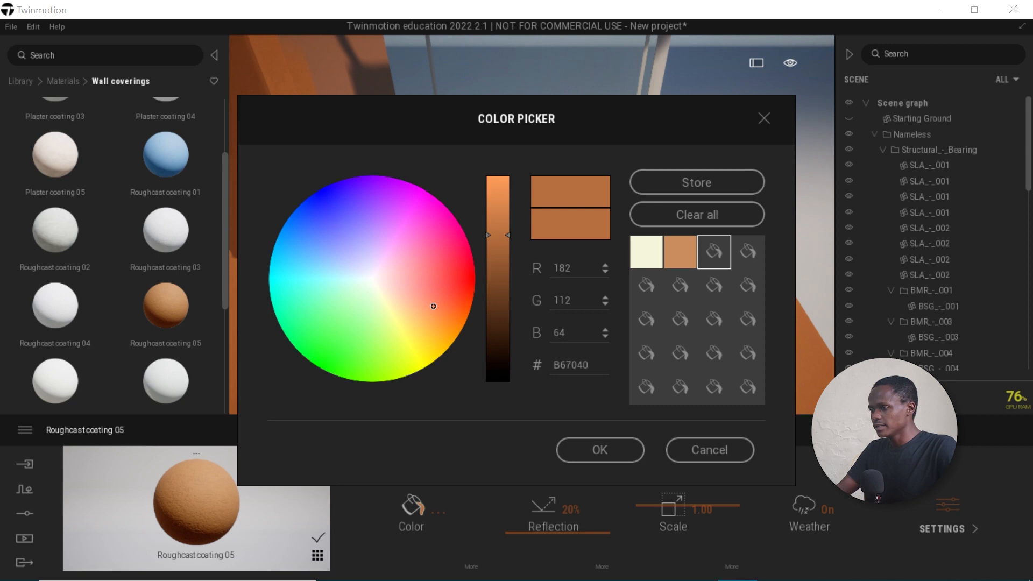
{"action": "double_click", "coordinate": [570, 365]}
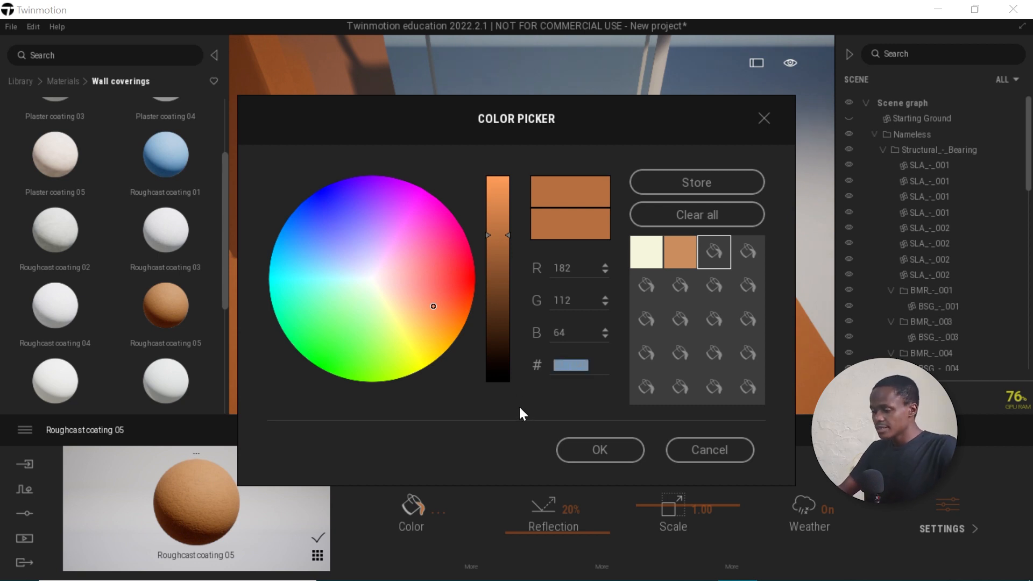
{"action": "type", "text": "FFFFFF"}
{"action": "key", "text": "Return"}
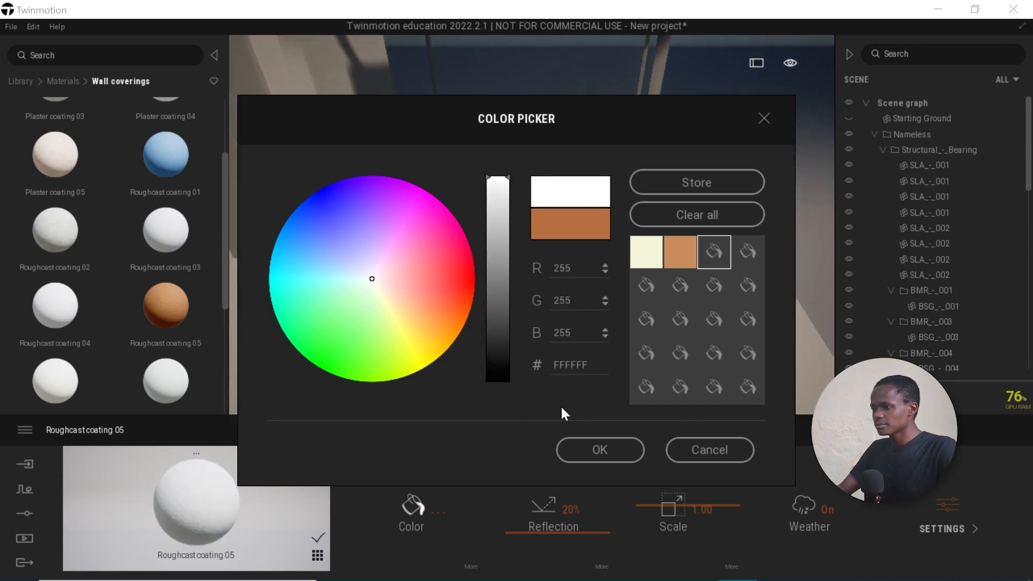
{"action": "left_click_drag", "start_coordinate": [579, 125], "coordinate": [579, 441]}
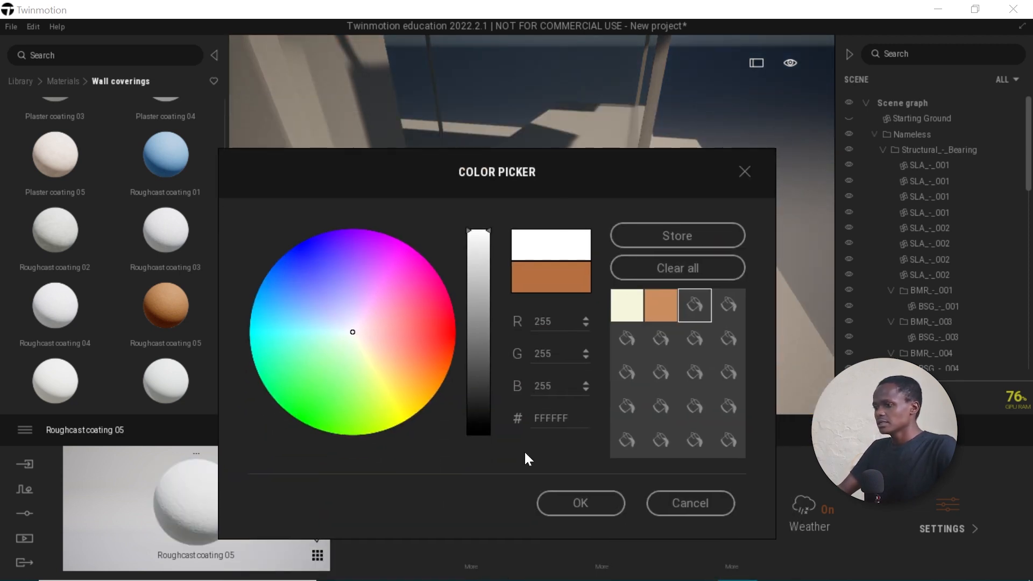
{"action": "left_click", "coordinate": [579, 505]}
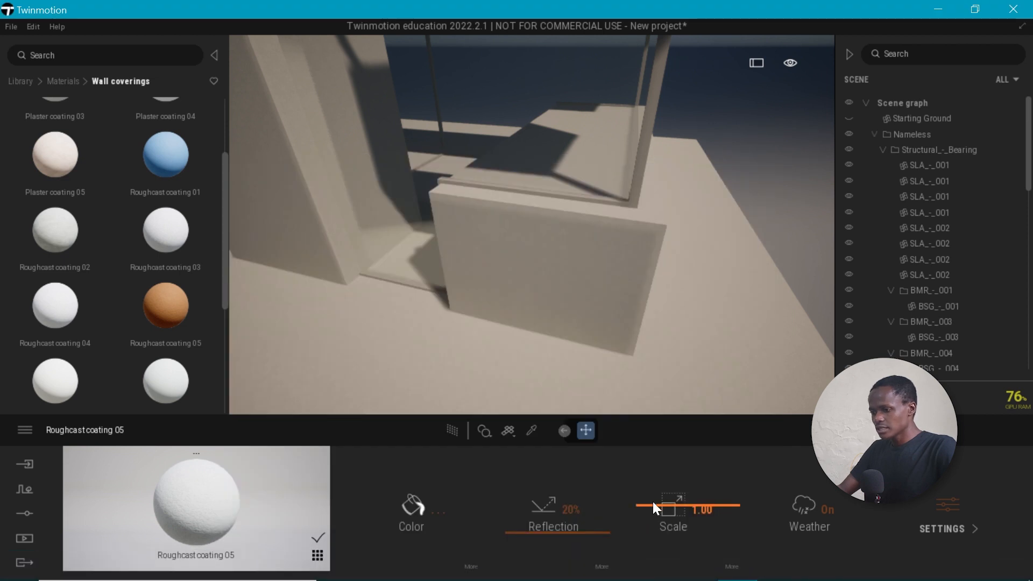
Set the texture scale of the Roughcast coating 05 material to 3.00.
{"action": "scroll", "coordinate": [592, 340], "scroll_direction": "up", "scroll_amount": 5}
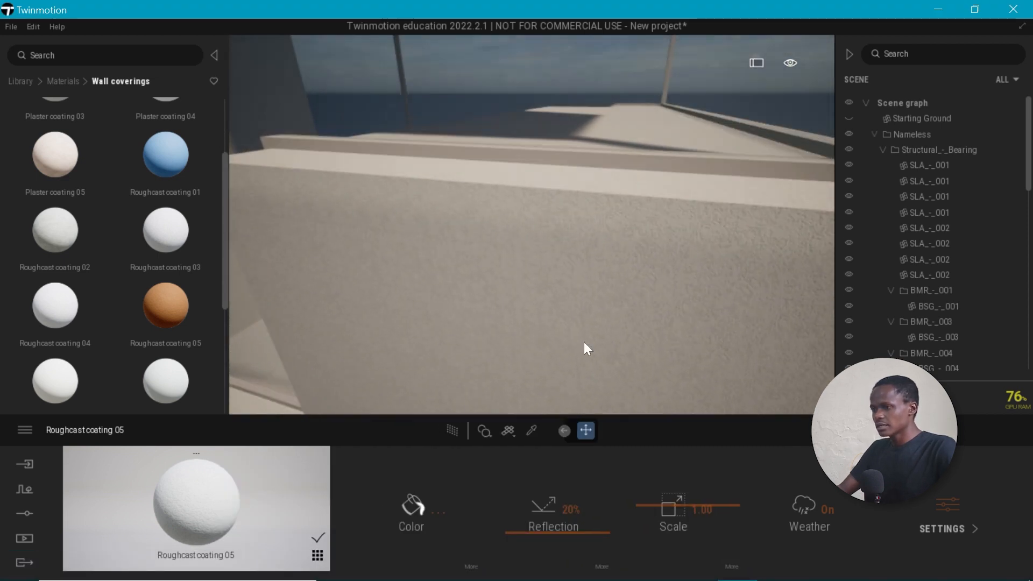
{"action": "scroll", "coordinate": [585, 343], "scroll_direction": "down", "scroll_amount": 3}
{"action": "left_click", "coordinate": [702, 509]}
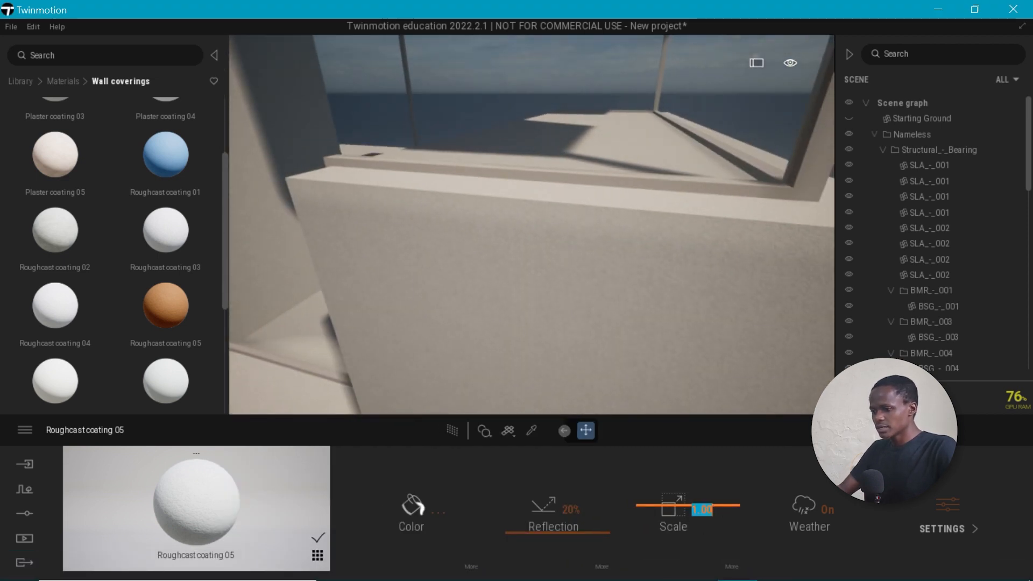
{"action": "type", "text": "3"}
{"action": "key", "text": "Return"}
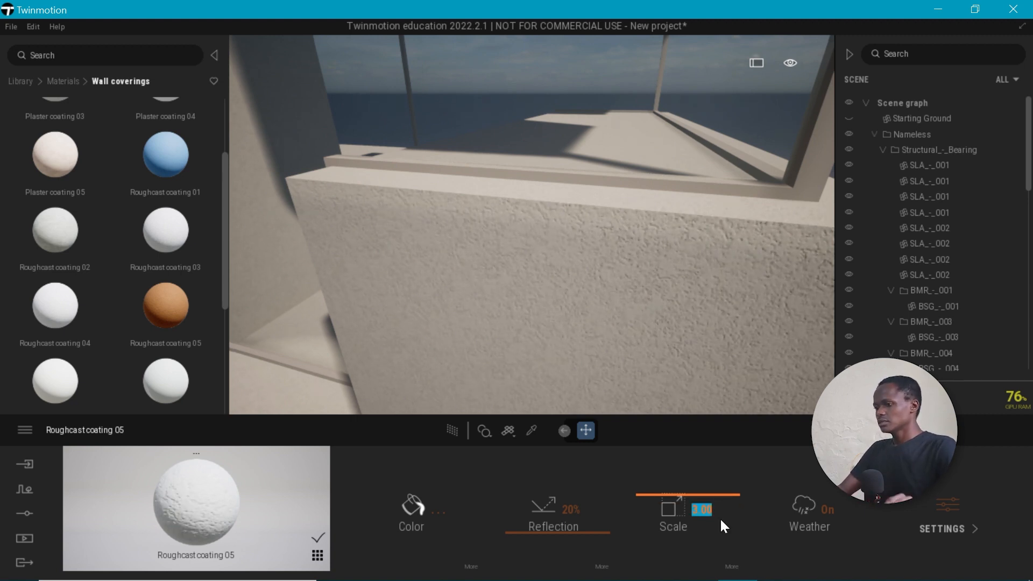
Set the grunge of the Roughcast coating 05 material to 20%.
{"action": "left_click", "coordinate": [471, 567]}
{"action": "left_click_drag", "start_coordinate": [834, 537], "coordinate": [835, 526]}
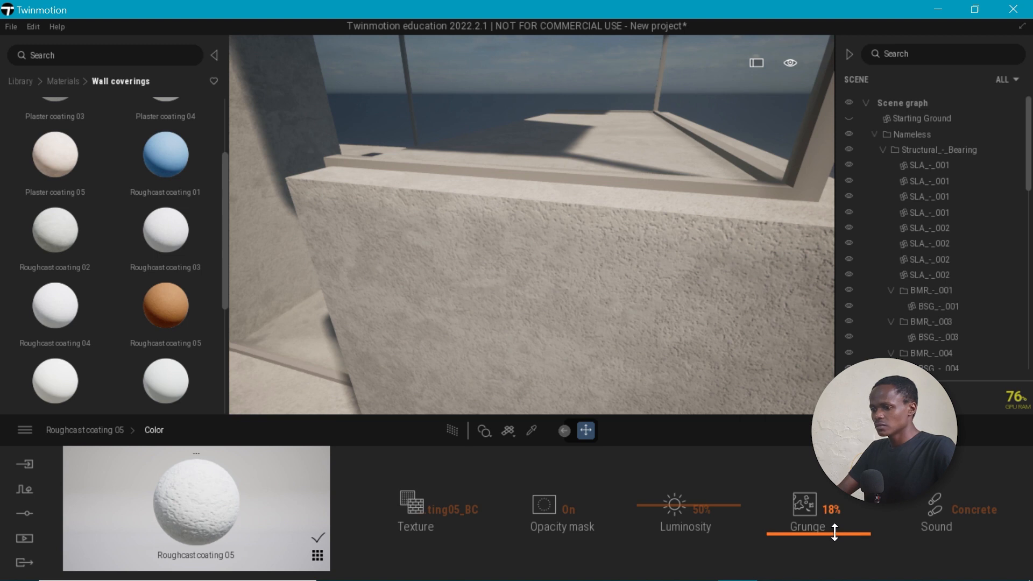
{"action": "scroll", "coordinate": [293, 230], "scroll_direction": "down", "scroll_amount": 5}
{"action": "right_click_drag", "start_coordinate": [592, 294], "coordinate": [521, 275]}
{"action": "scroll", "coordinate": [521, 275], "scroll_direction": "up", "scroll_amount": 3}
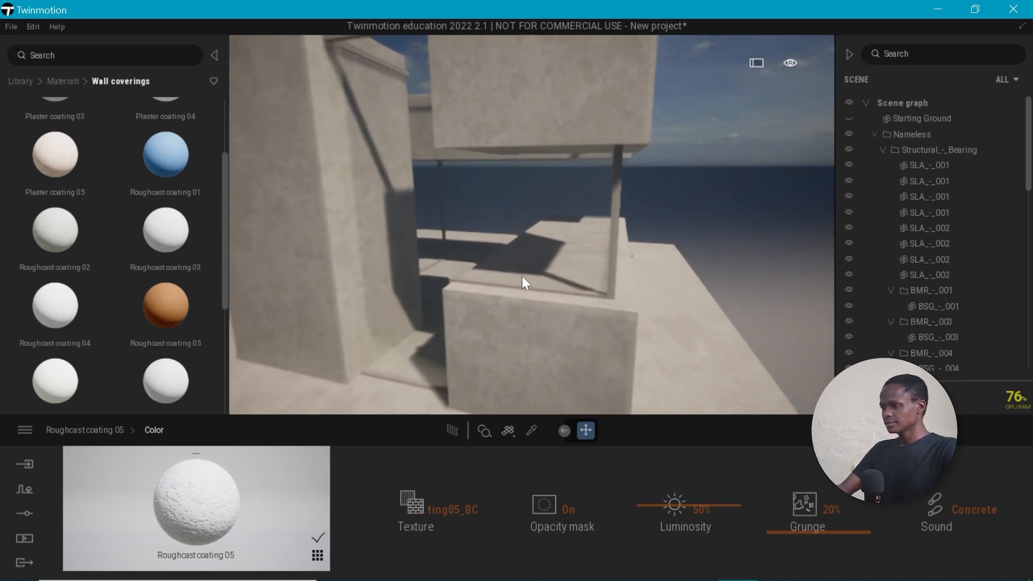
Apply the Clear glass material to the building's glazing.
{"action": "left_click", "coordinate": [68, 80]}
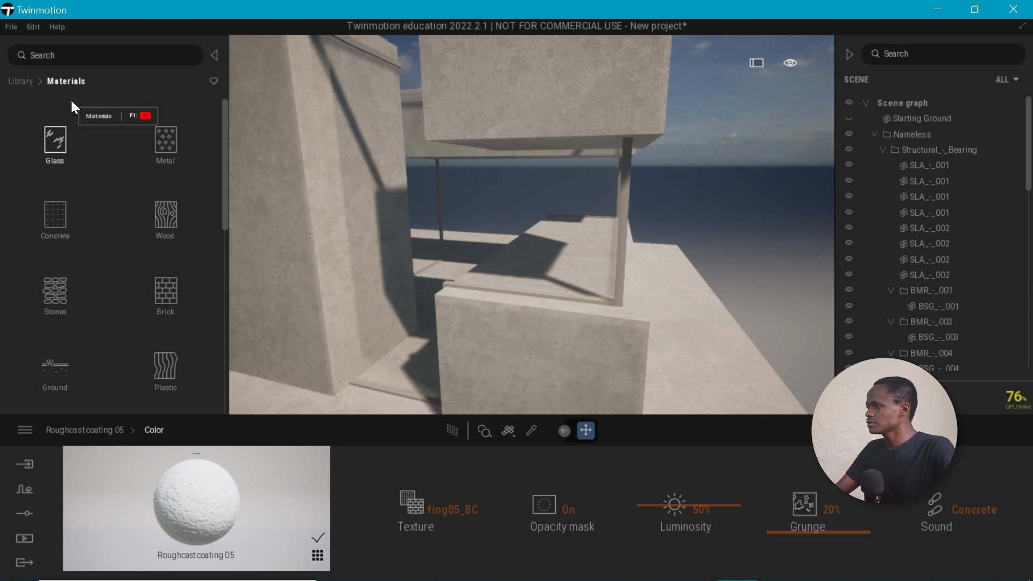
{"action": "left_click", "coordinate": [55, 140]}
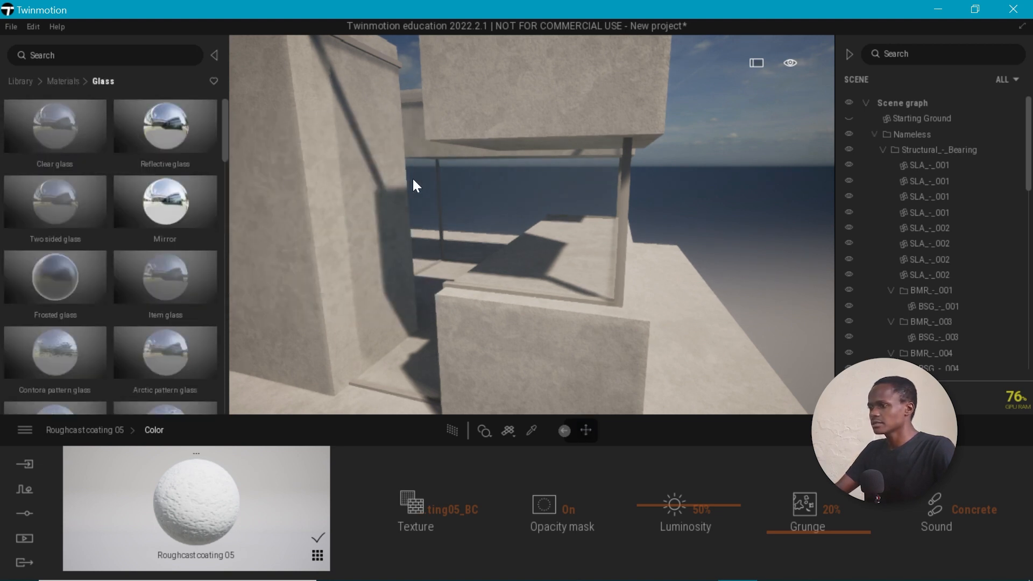
{"action": "left_click_drag", "start_coordinate": [412, 179], "coordinate": [412, 177]}
{"action": "scroll", "coordinate": [596, 263], "scroll_direction": "up", "scroll_amount": 3}
{"action": "right_click_drag", "start_coordinate": [596, 263], "coordinate": [438, 258]}
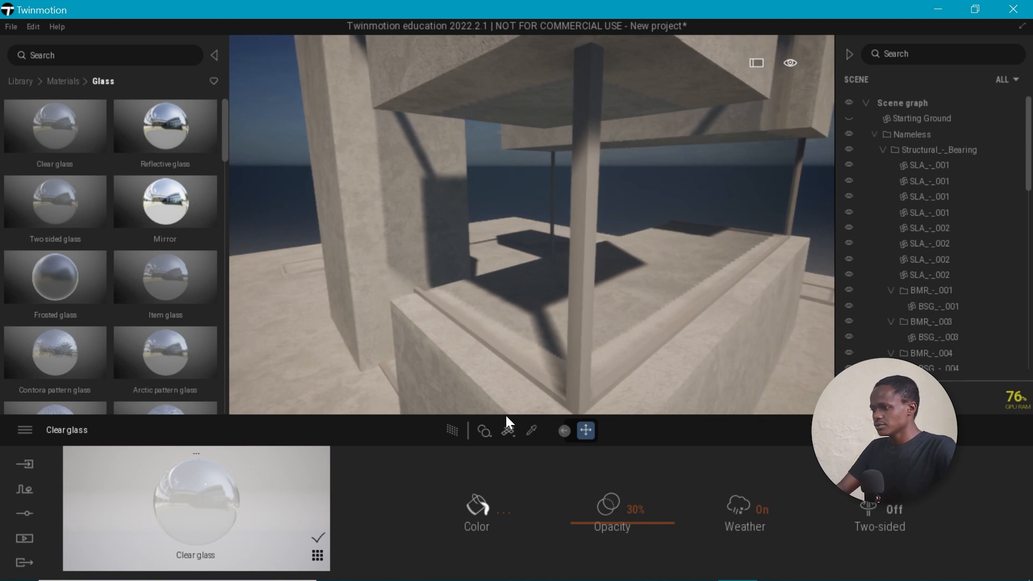
Tint the Clear glass material a muted teal, hex 679A98.
{"action": "left_click", "coordinate": [501, 513]}
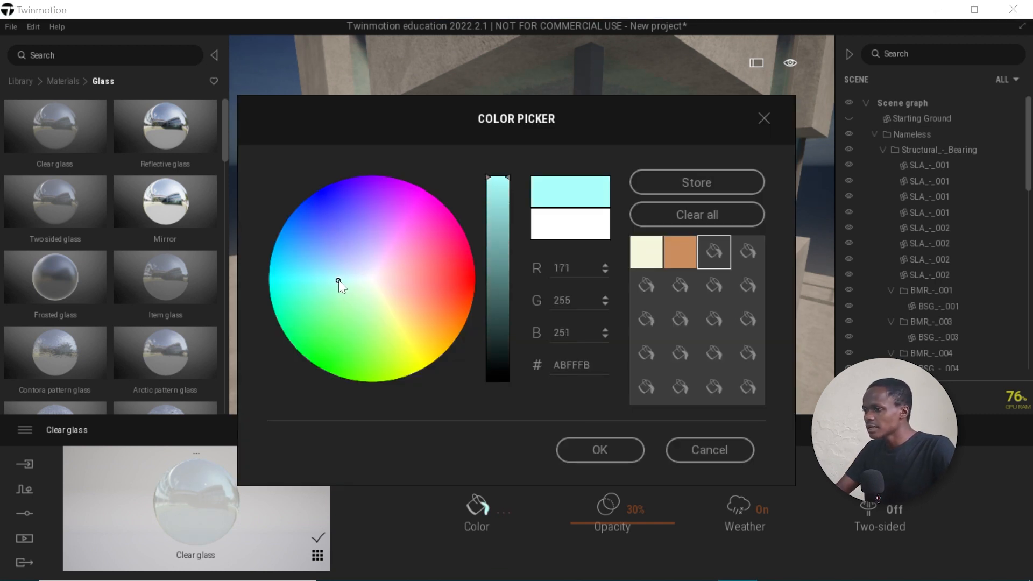
{"action": "left_click_drag", "start_coordinate": [512, 180], "coordinate": [506, 205]}
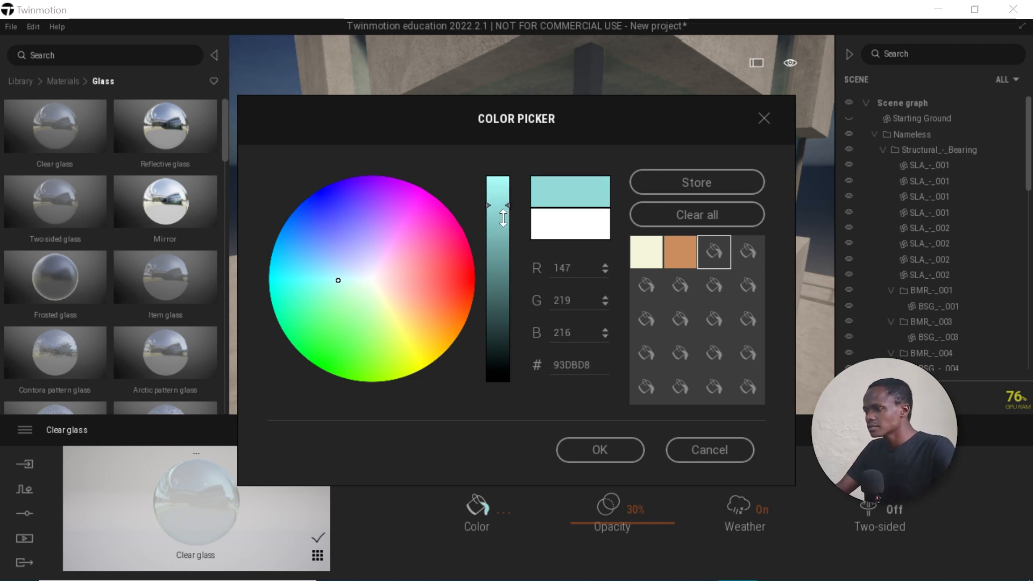
{"action": "left_click_drag", "start_coordinate": [503, 218], "coordinate": [504, 258]}
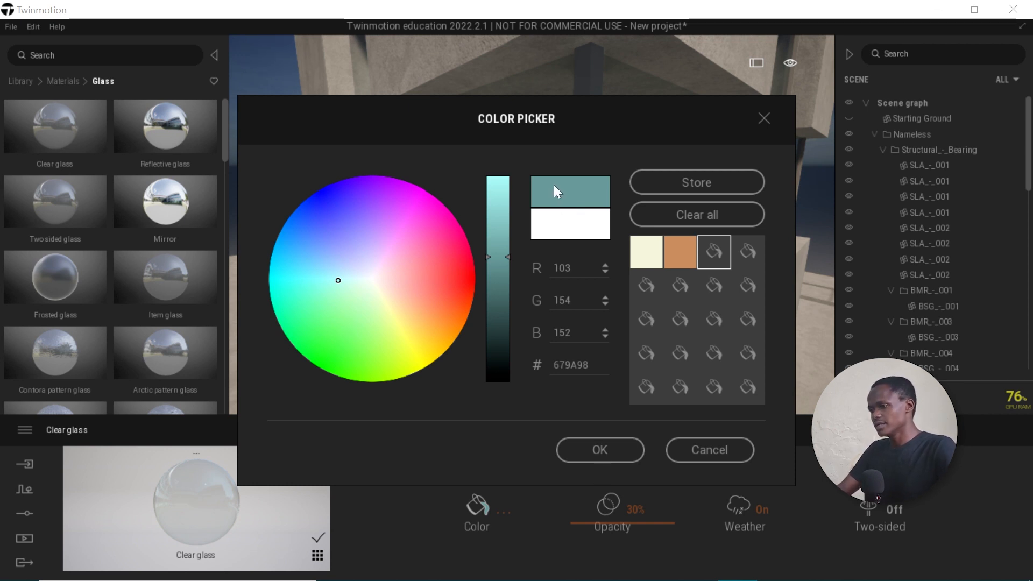
{"action": "left_click", "coordinate": [592, 451]}
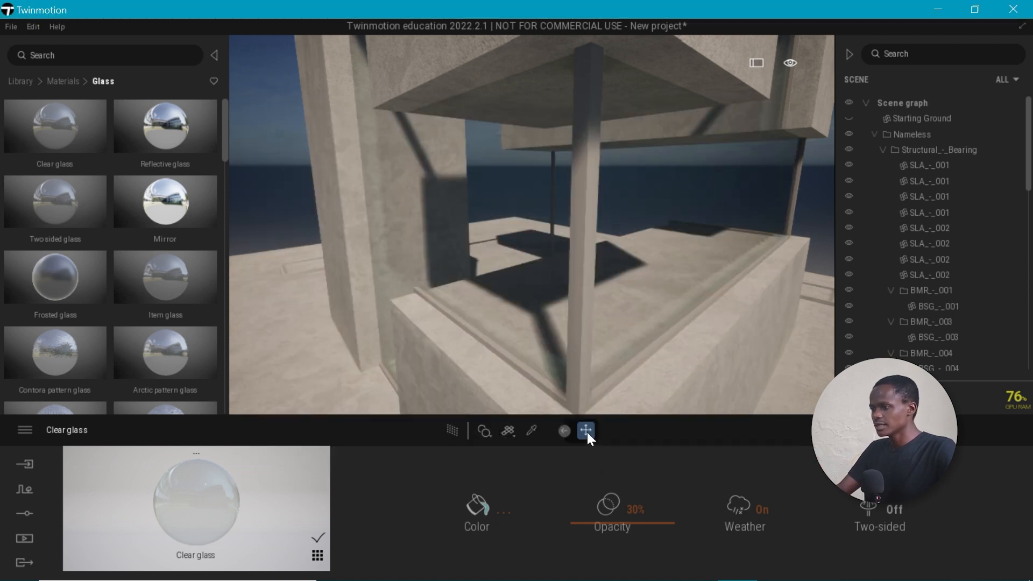
Set the opacity of the Clear glass material to 36%.
{"action": "right_click_drag", "start_coordinate": [563, 308], "coordinate": [542, 318]}
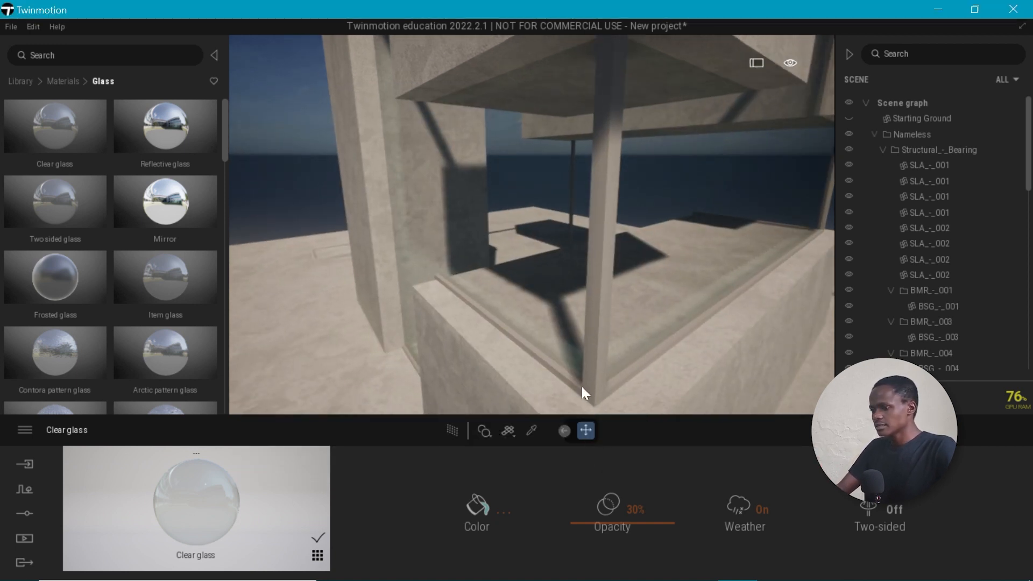
{"action": "left_click_drag", "start_coordinate": [603, 518], "coordinate": [607, 483]}
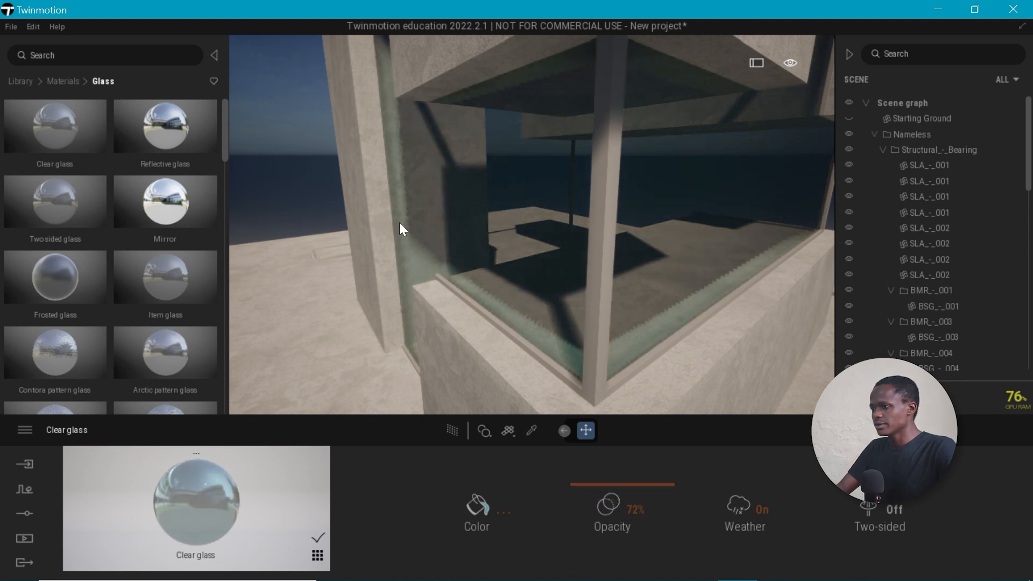
{"action": "left_click_drag", "start_coordinate": [589, 485], "coordinate": [588, 517]}
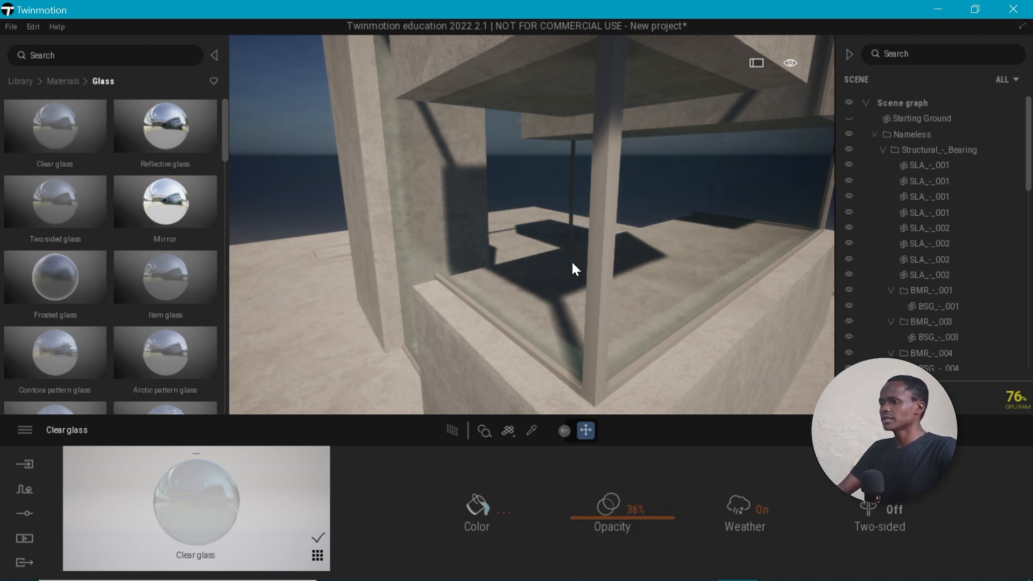
Apply the Brushed aluminium 01 metal material to the corner post of the window frame.
{"action": "scroll", "coordinate": [569, 262], "scroll_direction": "down", "scroll_amount": 5}
{"action": "right_click_drag", "start_coordinate": [567, 264], "coordinate": [514, 249]}
{"action": "scroll", "coordinate": [450, 315], "scroll_direction": "up", "scroll_amount": 6}
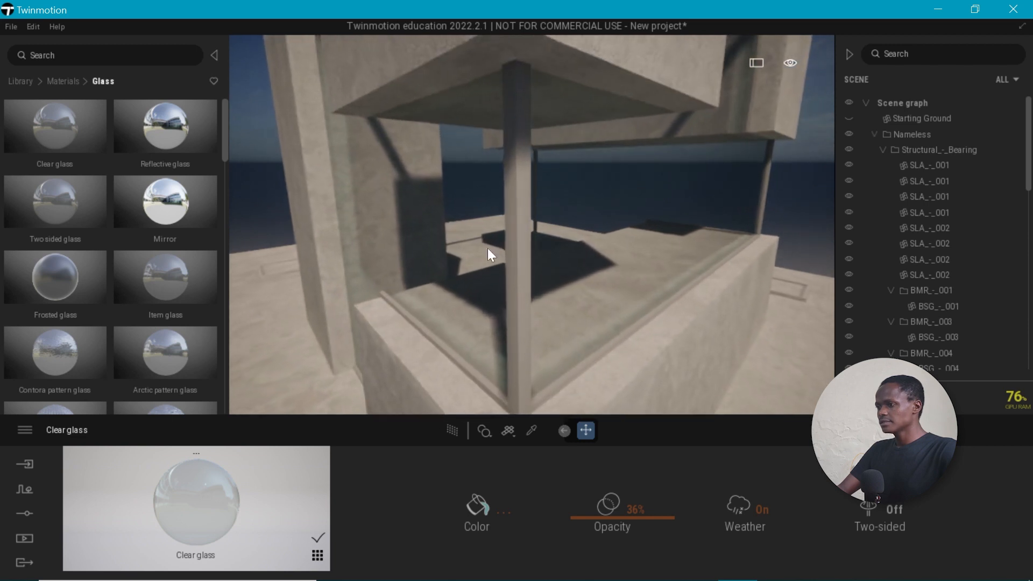
{"action": "scroll", "coordinate": [886, 221], "scroll_direction": "down", "scroll_amount": 1}
{"action": "scroll", "coordinate": [698, 280], "scroll_direction": "down", "scroll_amount": 3}
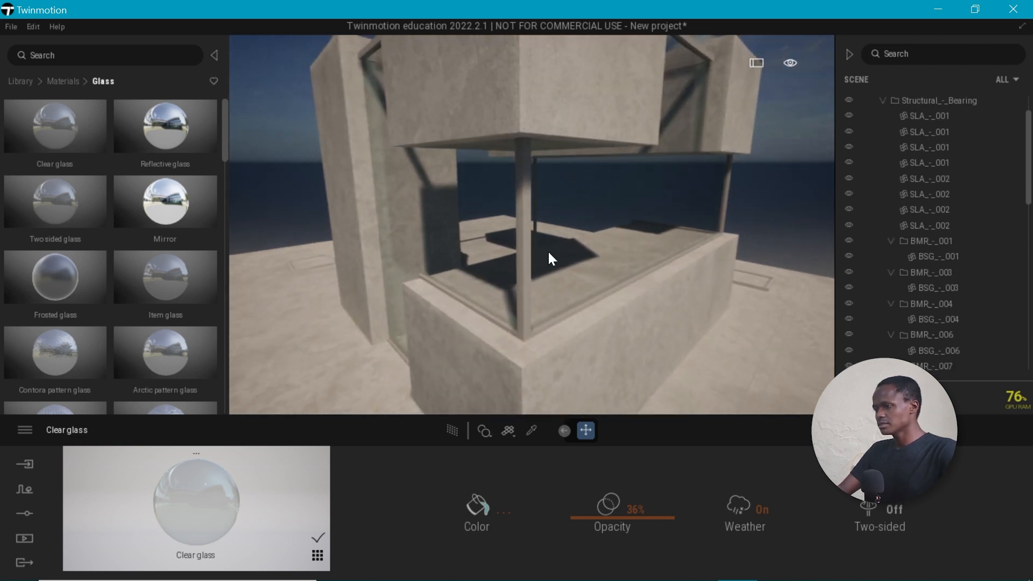
{"action": "left_click", "coordinate": [66, 83]}
{"action": "left_click", "coordinate": [161, 145]}
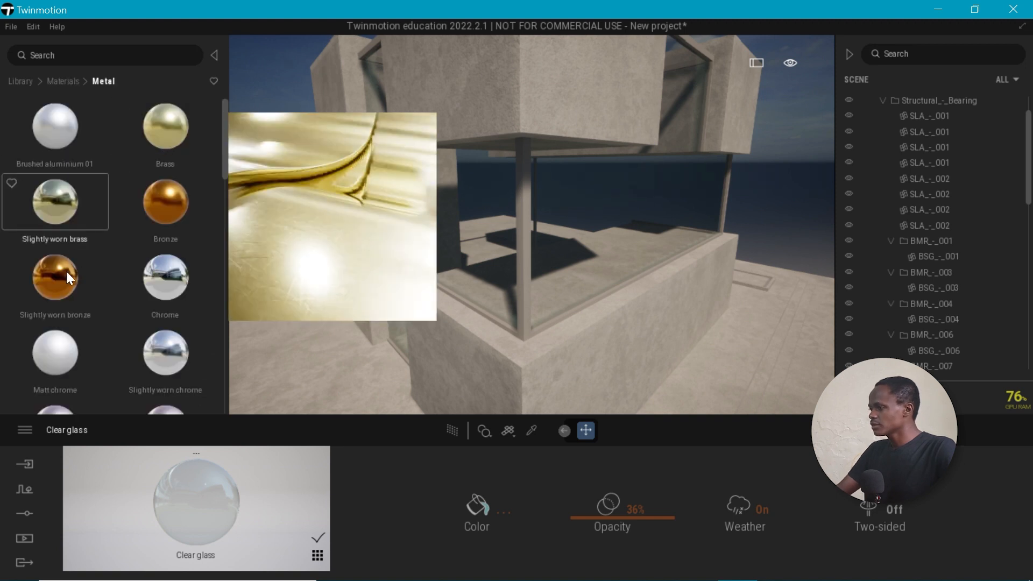
{"action": "scroll", "coordinate": [54, 140], "scroll_direction": "down", "scroll_amount": 1}
{"action": "mouse_move", "coordinate": [53, 118]}
{"action": "left_mouse_down"}
{"action": "mouse_move", "coordinate": [538, 298]}
{"action": "mouse_move", "coordinate": [522, 322]}
{"action": "left_mouse_up"}
Examine the aluminium window frames and tinted glazing up close around the corner opening.
{"action": "scroll", "coordinate": [414, 319], "scroll_direction": "up", "scroll_amount": 1}
{"action": "right_click_drag", "start_coordinate": [427, 304], "coordinate": [509, 293]}
{"action": "key", "text": "a"}
{"action": "key", "text": "a"}
{"action": "key", "text": "d"}
{"action": "key", "text": "a"}
{"action": "key", "text": "a"}
{"action": "scroll", "coordinate": [447, 325], "scroll_direction": "up", "scroll_amount": 2}
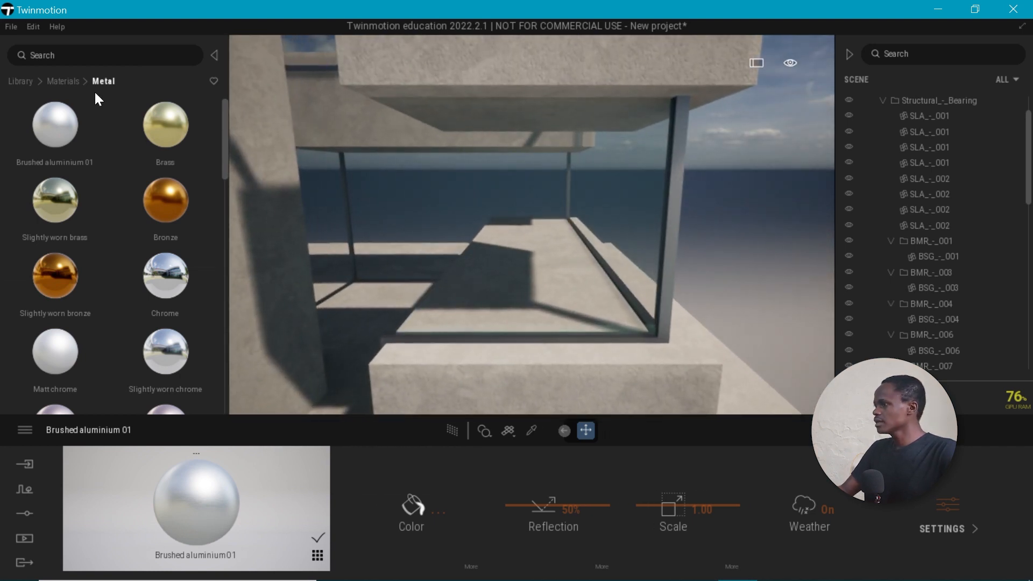
Place the Awe chair from the living room chairs on the concrete ledge beside the corner window.
{"action": "left_click", "coordinate": [27, 82]}
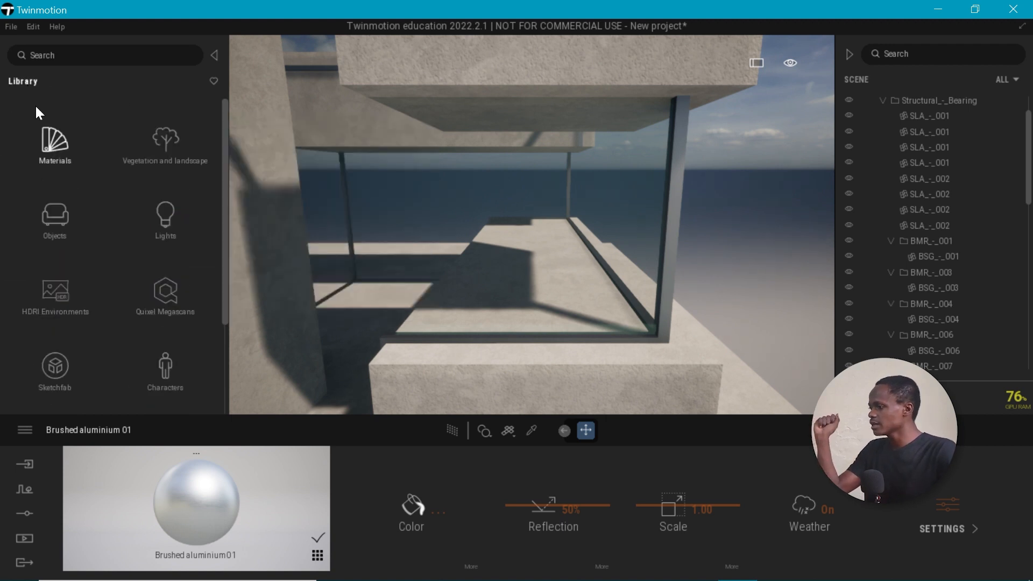
{"action": "left_click", "coordinate": [53, 221]}
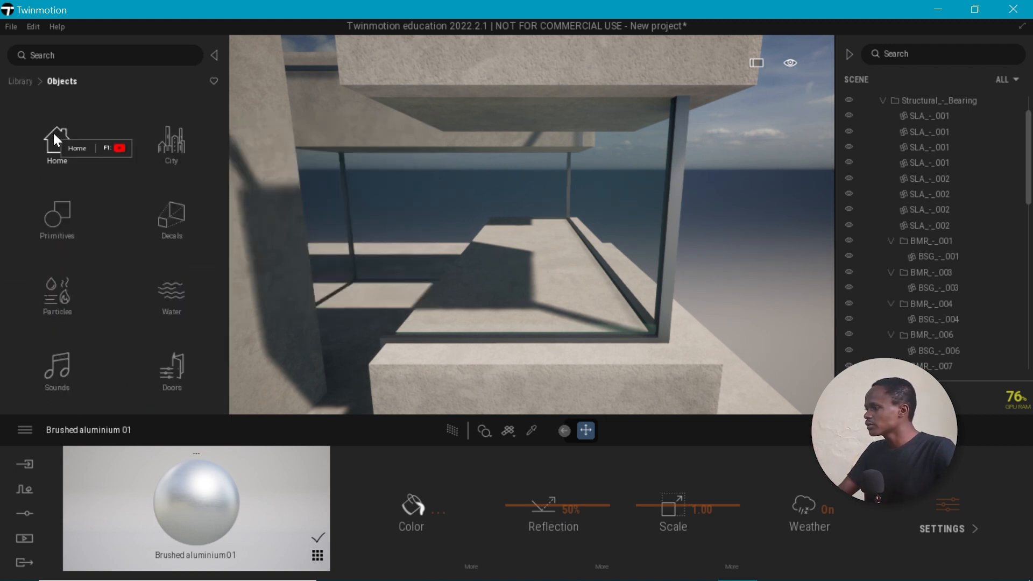
{"action": "left_click", "coordinate": [52, 131]}
{"action": "left_click", "coordinate": [56, 146]}
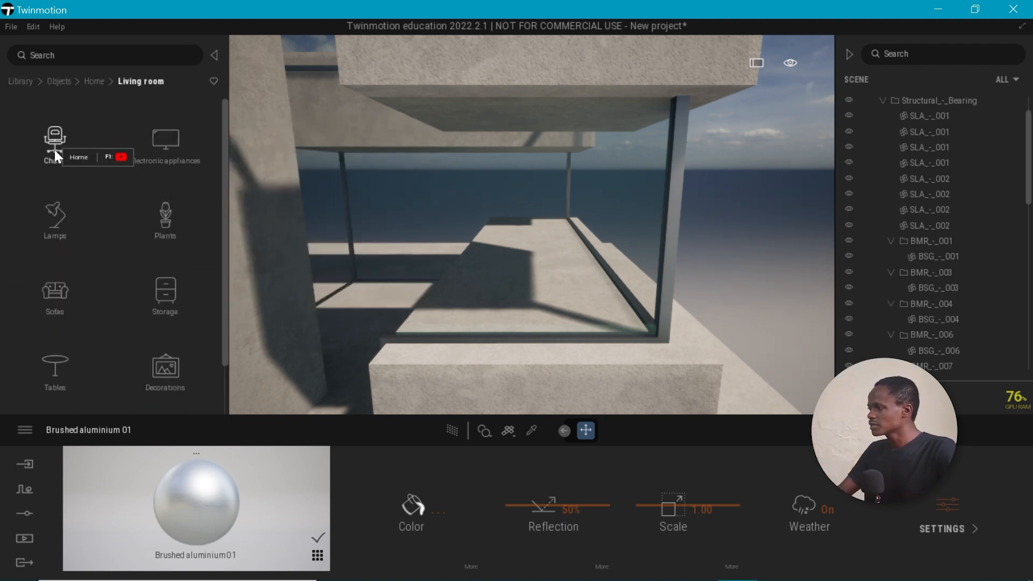
{"action": "left_click", "coordinate": [54, 148]}
{"action": "left_click_drag", "start_coordinate": [51, 143], "coordinate": [624, 298]}
{"action": "scroll", "coordinate": [622, 293], "scroll_direction": "up", "scroll_amount": 3}
{"action": "right_click_drag", "start_coordinate": [530, 289], "coordinate": [616, 399]}
{"action": "middle_click_drag", "start_coordinate": [616, 399], "coordinate": [573, 14], "text": "shift"}
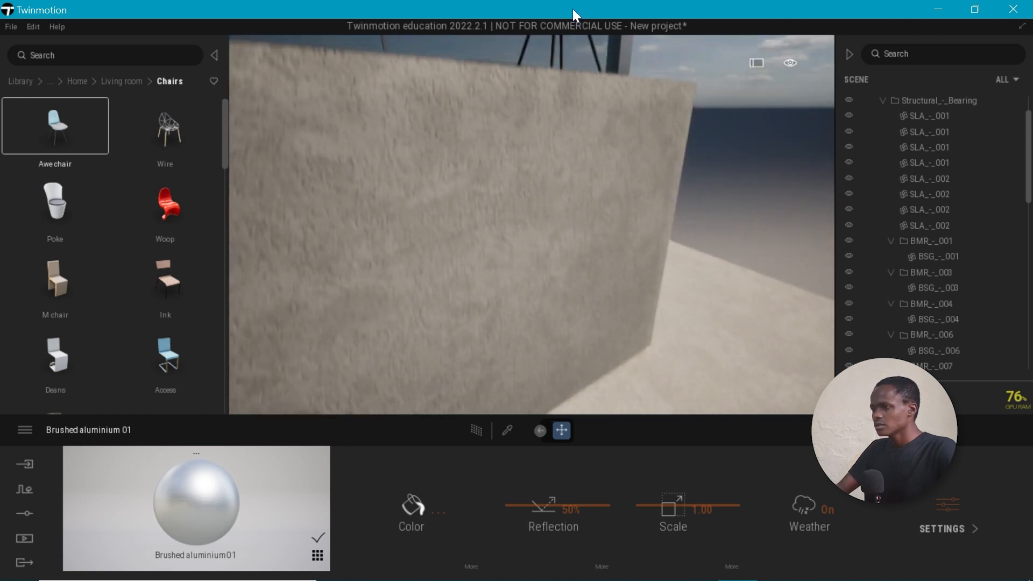
{"action": "right_click_drag", "start_coordinate": [609, 163], "coordinate": [608, 129]}
{"action": "middle_click_drag", "start_coordinate": [608, 129], "coordinate": [614, 320]}
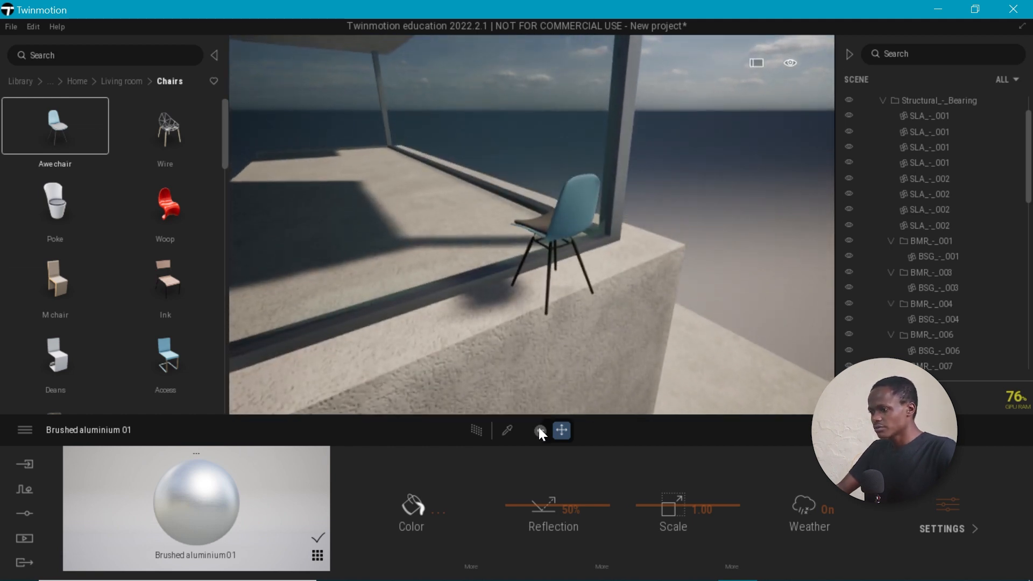
Sample the MI_RuggedMetalBlack material from the chair's leg and apply it to the window frames.
{"action": "scroll", "coordinate": [585, 314], "scroll_direction": "up", "scroll_amount": 4}
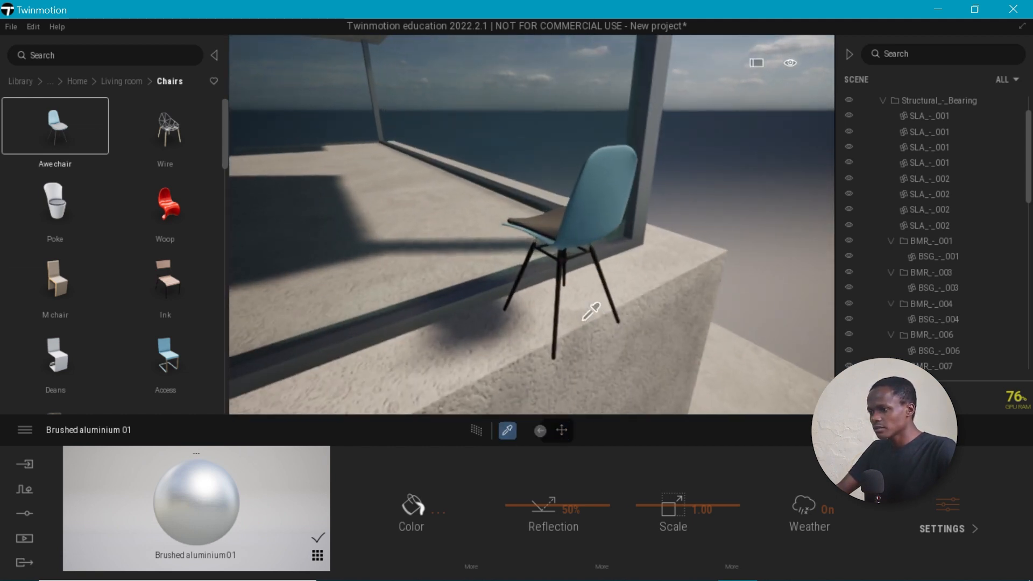
{"action": "scroll", "coordinate": [581, 326], "scroll_direction": "down", "scroll_amount": 2}
{"action": "left_click", "coordinate": [589, 331]}
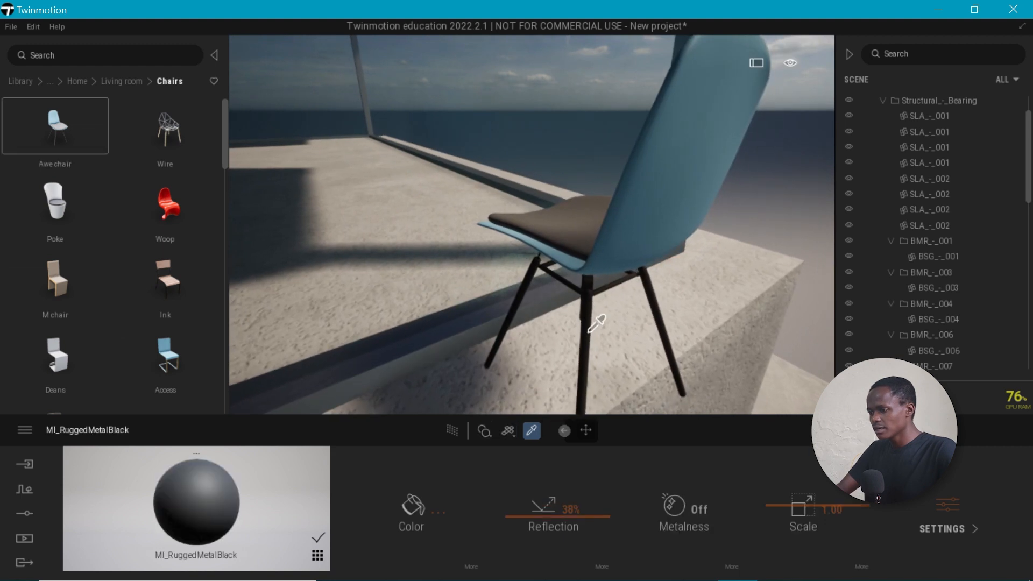
{"action": "left_click_drag", "start_coordinate": [212, 475], "coordinate": [421, 364]}
Delete the chair from the ledge and set the reflection of MI_RuggedMetalBlack to 56%.
{"action": "left_click", "coordinate": [624, 250]}
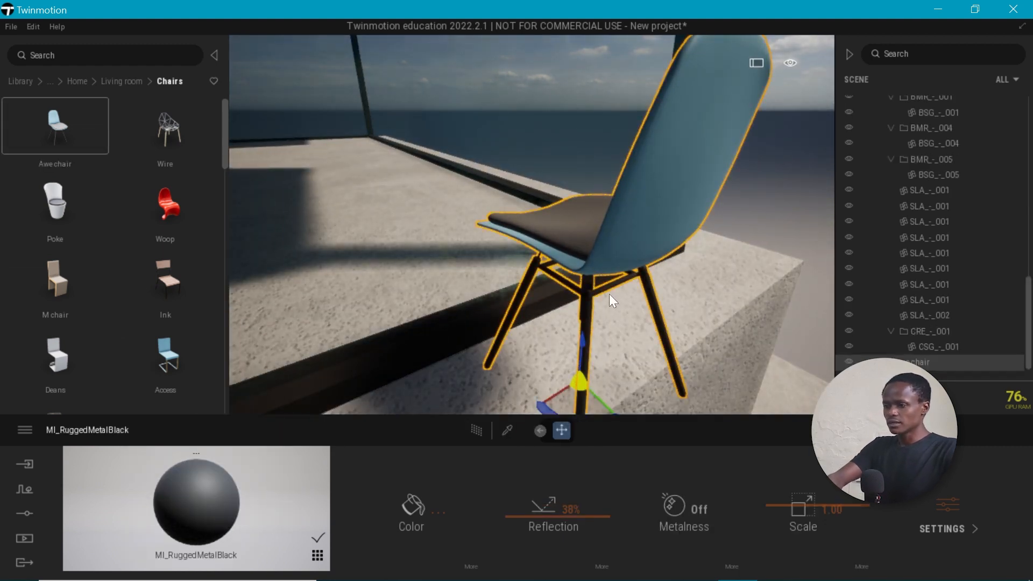
{"action": "key", "text": "Delete"}
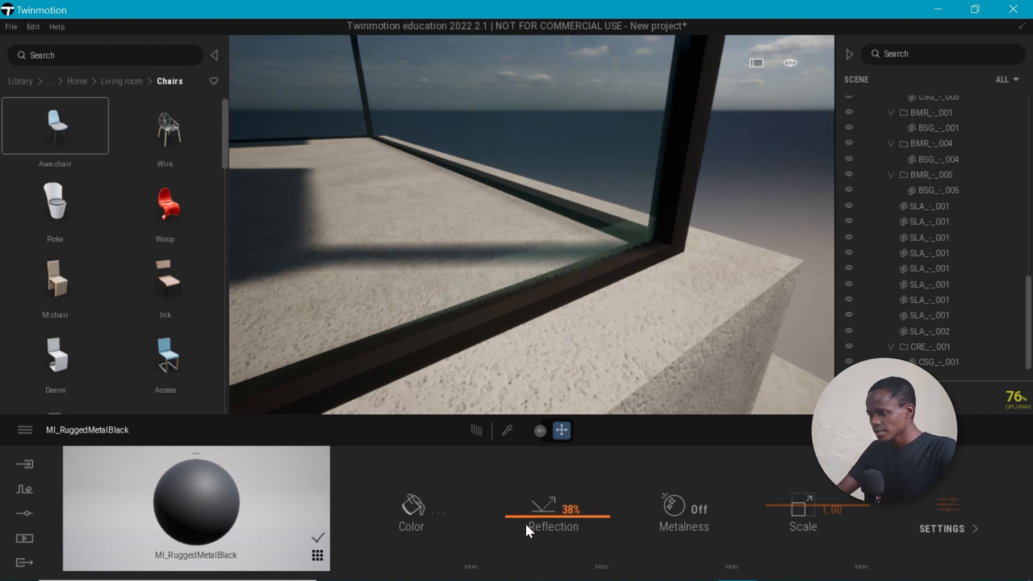
{"action": "left_click_drag", "start_coordinate": [527, 524], "coordinate": [530, 498]}
{"action": "right_click_drag", "start_coordinate": [553, 350], "coordinate": [526, 327]}
{"action": "scroll", "coordinate": [680, 343], "scroll_direction": "down", "scroll_amount": 6}
{"action": "mouse_move", "coordinate": [624, 346]}
{"action": "right_mouse_down"}
{"action": "mouse_move", "coordinate": [600, 346]}
{"action": "mouse_move", "coordinate": [653, 347]}
{"action": "mouse_move", "coordinate": [637, 347]}
{"action": "right_mouse_up"}
{"action": "middle_click_drag", "start_coordinate": [586, 334], "coordinate": [619, 331], "text": "shift"}
{"action": "scroll", "coordinate": [614, 323], "scroll_direction": "up", "scroll_amount": 1}
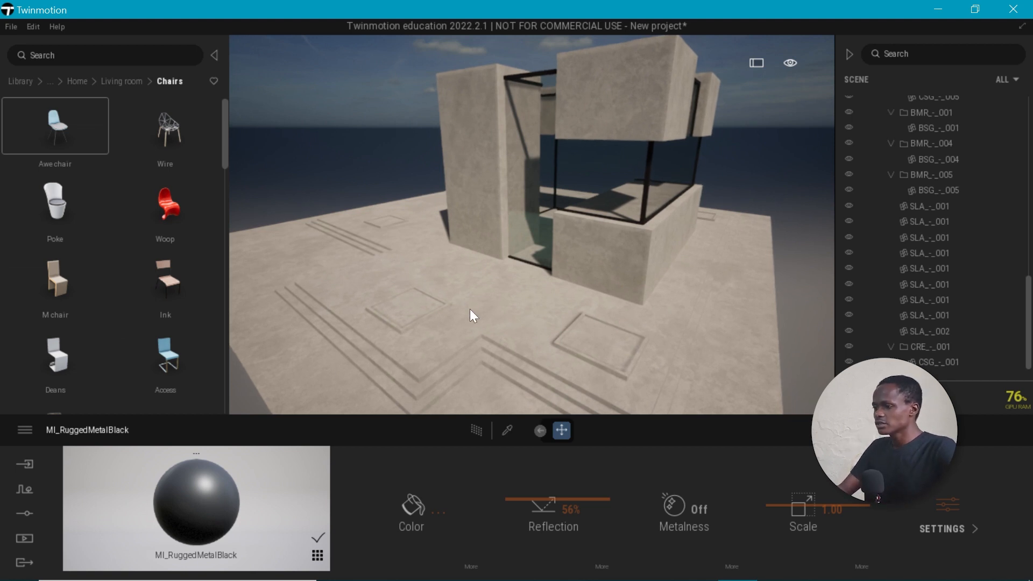
Switch to Photos to check the reference render Image1_003.png, and return to Twinmotion.
{"action": "key", "text": "alt+Tab"}
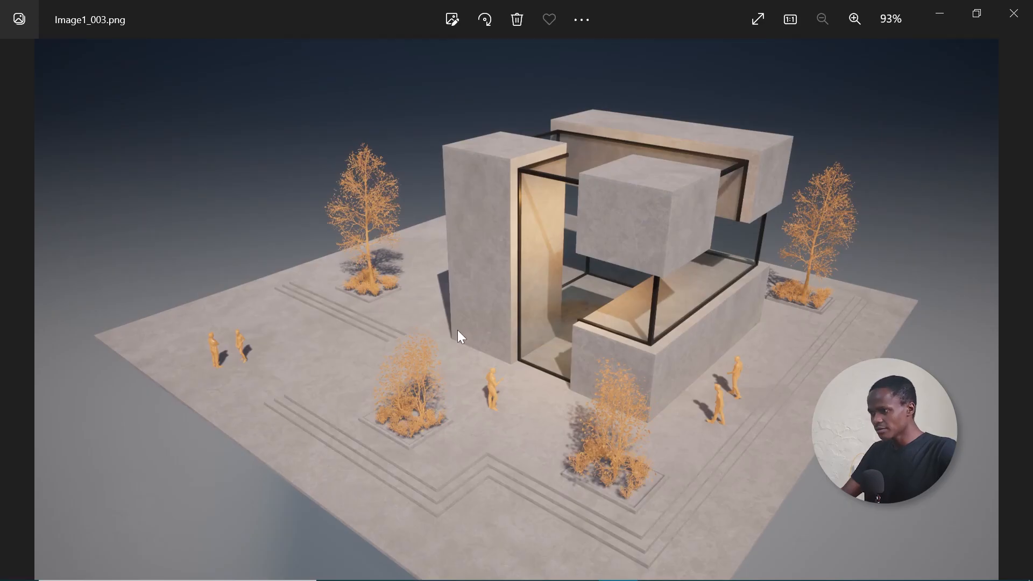
{"action": "key", "text": "alt+Tab"}
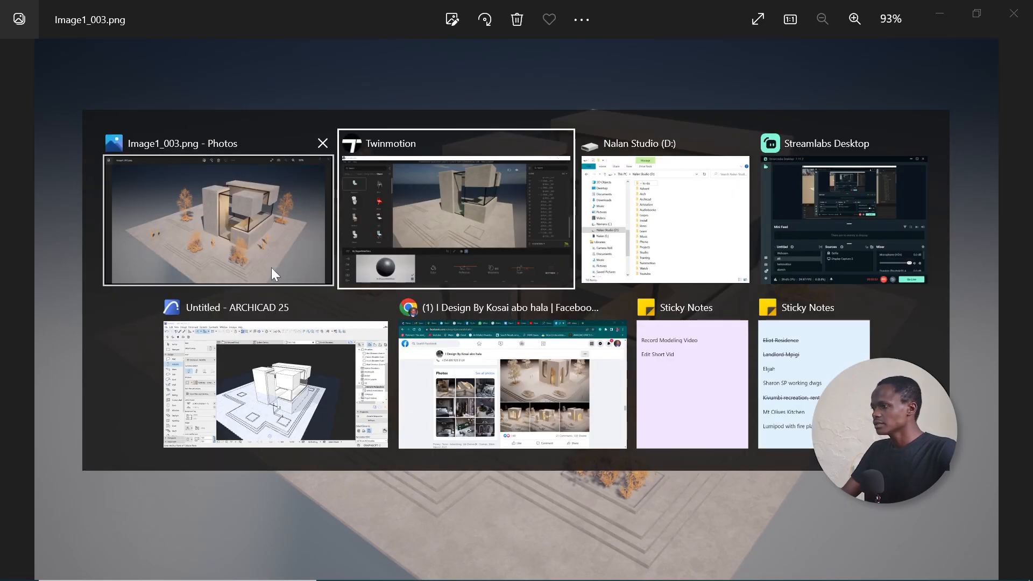
{"action": "left_click", "coordinate": [477, 228]}
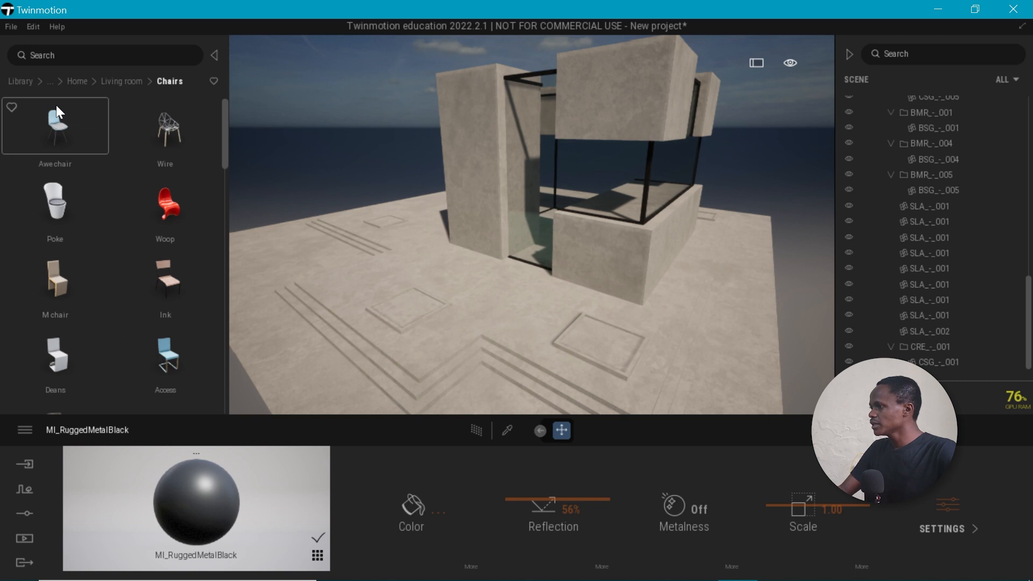
Fill the planter bed in front of the building with RosaCanina 3 bushes from the vegetation library.
{"action": "left_click", "coordinate": [114, 82]}
{"action": "left_click", "coordinate": [22, 81]}
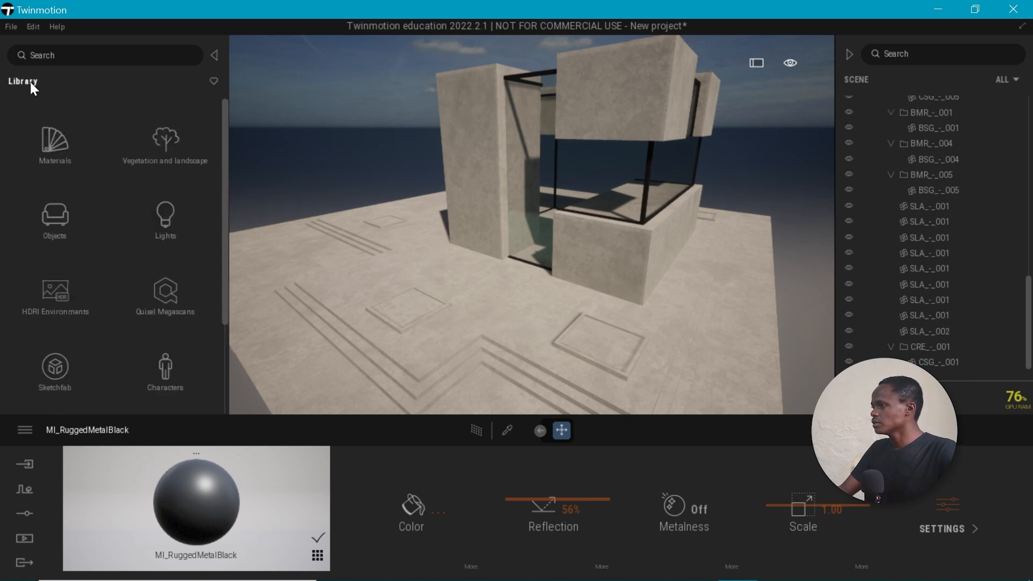
{"action": "left_click", "coordinate": [170, 139]}
{"action": "left_click", "coordinate": [57, 225]}
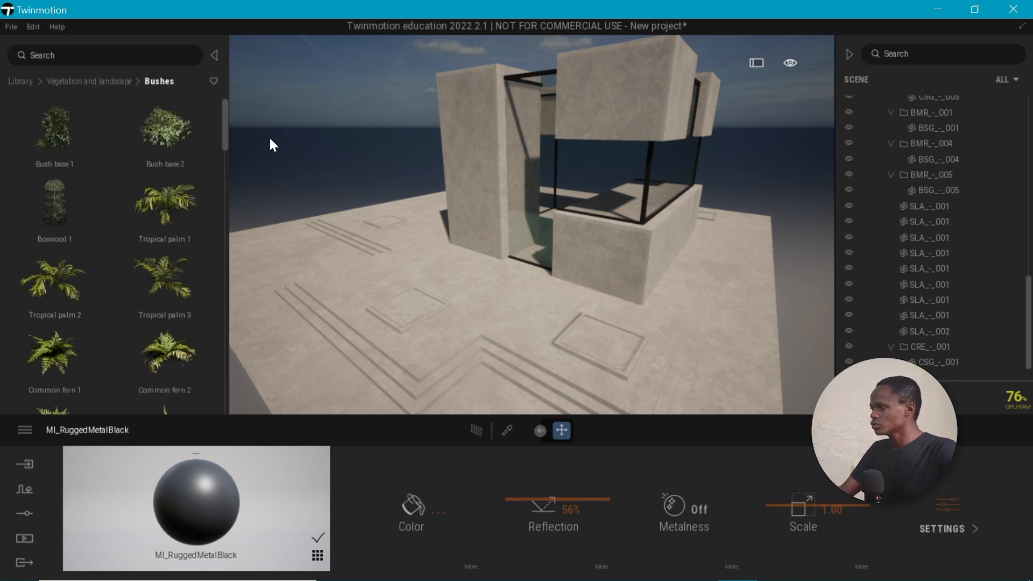
{"action": "scroll", "coordinate": [218, 162], "scroll_direction": "down", "scroll_amount": 15}
{"action": "scroll", "coordinate": [211, 374], "scroll_direction": "down", "scroll_amount": 5}
{"action": "mouse_move", "coordinate": [503, 311]}
{"action": "left_mouse_down"}
{"action": "mouse_move", "coordinate": [477, 193]}
{"action": "mouse_move", "coordinate": [445, 244]}
{"action": "mouse_move", "coordinate": [452, 228]}
{"action": "mouse_move", "coordinate": [411, 216]}
{"action": "mouse_move", "coordinate": [457, 221]}
{"action": "mouse_move", "coordinate": [379, 282]}
{"action": "mouse_move", "coordinate": [439, 295]}
{"action": "mouse_move", "coordinate": [476, 318]}
{"action": "mouse_move", "coordinate": [534, 247]}
{"action": "mouse_move", "coordinate": [484, 232]}
{"action": "mouse_move", "coordinate": [489, 251]}
{"action": "mouse_move", "coordinate": [521, 208]}
{"action": "mouse_move", "coordinate": [492, 204]}
{"action": "left_mouse_up"}
{"action": "right_click_drag", "start_coordinate": [490, 201], "coordinate": [443, 190]}
{"action": "key", "text": "d"}
{"action": "mouse_move", "coordinate": [444, 191]}
{"action": "left_mouse_down"}
{"action": "mouse_move", "coordinate": [425, 185]}
{"action": "mouse_move", "coordinate": [376, 215]}
{"action": "mouse_move", "coordinate": [379, 227]}
{"action": "left_mouse_up"}
{"action": "mouse_move", "coordinate": [355, 272]}
{"action": "left_mouse_down"}
{"action": "mouse_move", "coordinate": [341, 302]}
{"action": "mouse_move", "coordinate": [466, 319]}
{"action": "mouse_move", "coordinate": [479, 255]}
{"action": "mouse_move", "coordinate": [469, 232]}
{"action": "mouse_move", "coordinate": [409, 226]}
{"action": "mouse_move", "coordinate": [407, 270]}
{"action": "left_mouse_up"}
{"action": "left_click", "coordinate": [438, 254]}
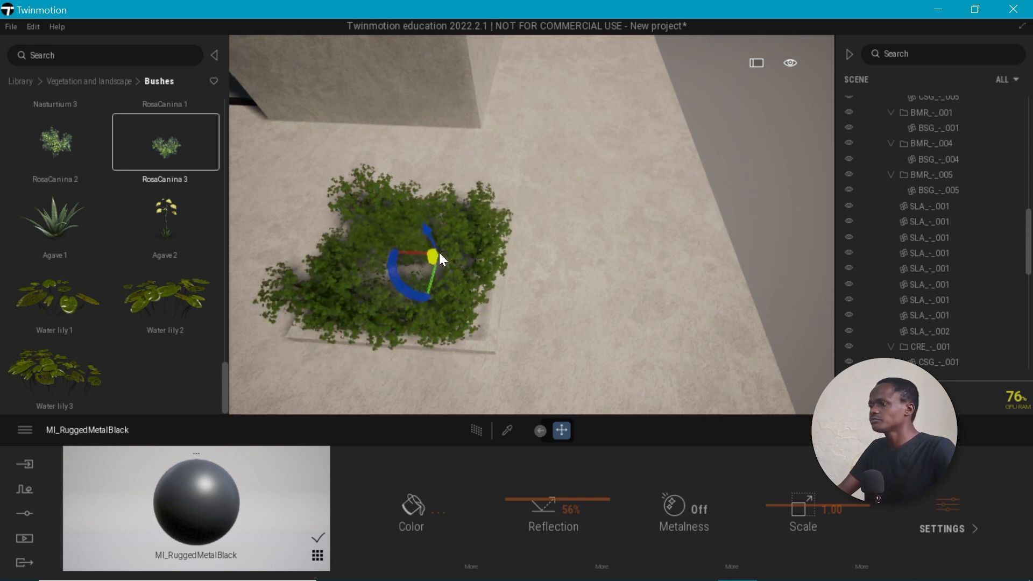
Plant RosaCanina 3 bushes in the planter bed near the far corner of the slab.
{"action": "right_click_drag", "start_coordinate": [562, 181], "coordinate": [562, 177]}
{"action": "key", "text": "w"}
{"action": "key", "text": "w"}
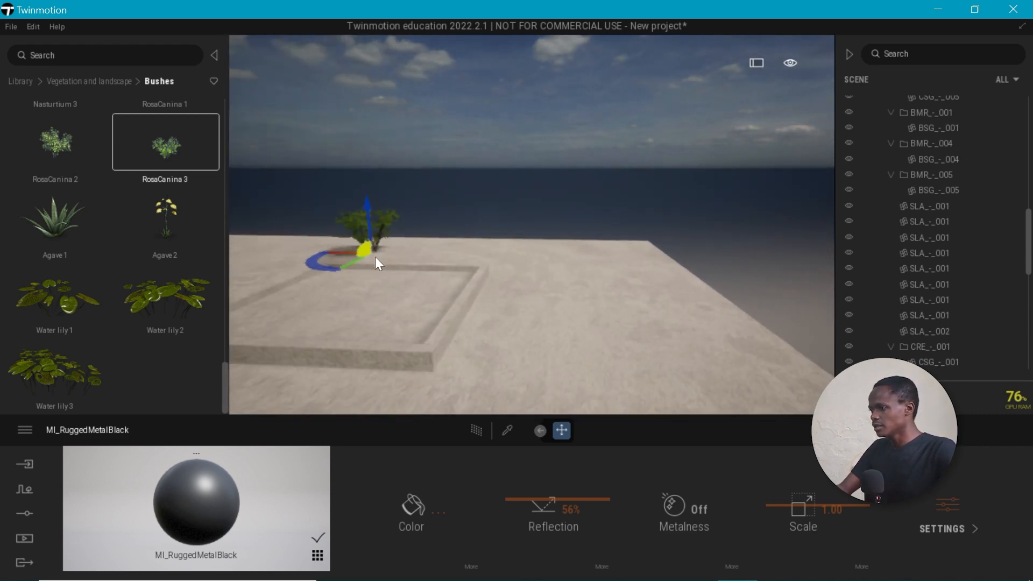
{"action": "right_click_drag", "start_coordinate": [372, 277], "coordinate": [464, 224]}
{"action": "mouse_move", "coordinate": [464, 225]}
{"action": "left_mouse_down"}
{"action": "mouse_move", "coordinate": [383, 263]}
{"action": "mouse_move", "coordinate": [475, 277]}
{"action": "mouse_move", "coordinate": [509, 299]}
{"action": "mouse_move", "coordinate": [431, 260]}
{"action": "mouse_move", "coordinate": [490, 280]}
{"action": "mouse_move", "coordinate": [553, 250]}
{"action": "mouse_move", "coordinate": [493, 222]}
{"action": "left_mouse_up"}
Fill the square planter bed beside the three parallel grooves with RosaCanina 3 bushes along its edges.
{"action": "right_click_drag", "start_coordinate": [533, 114], "coordinate": [534, 115]}
{"action": "key", "text": "w"}
{"action": "key", "text": "w"}
{"action": "key", "text": "w"}
{"action": "key", "text": "e"}
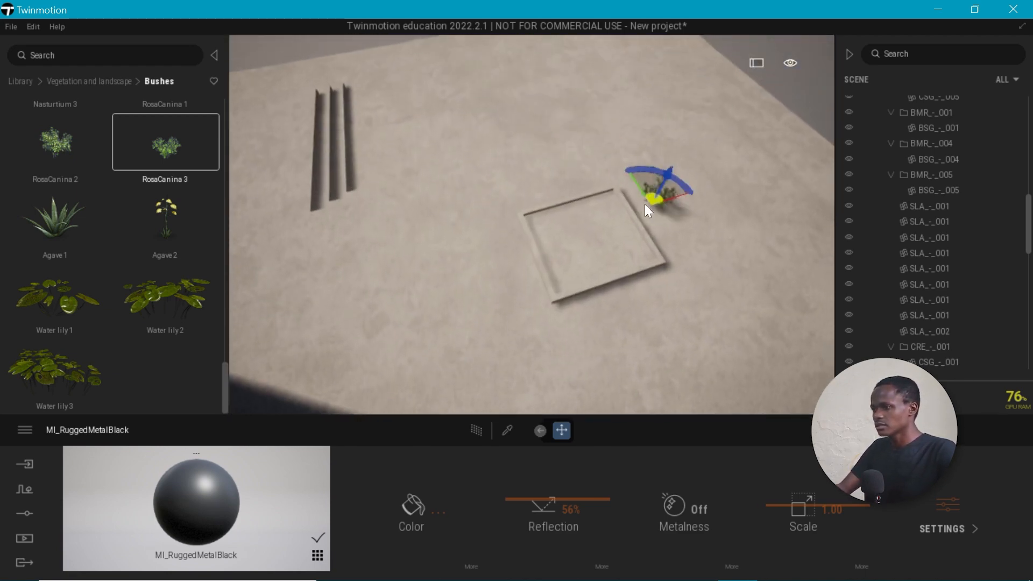
{"action": "left_click", "coordinate": [617, 206]}
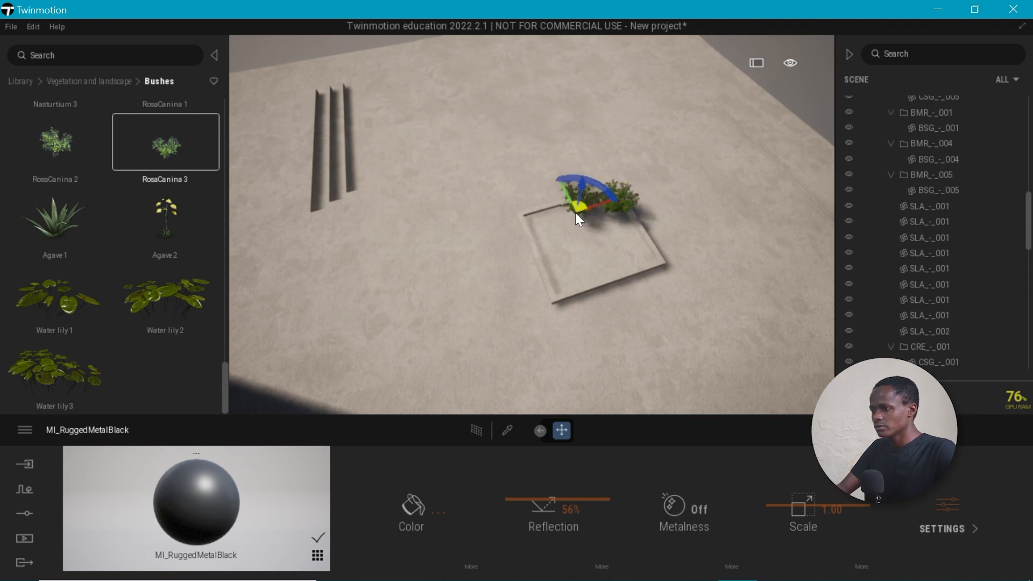
{"action": "mouse_move", "coordinate": [551, 265]}
{"action": "left_mouse_down"}
{"action": "mouse_move", "coordinate": [570, 287]}
{"action": "mouse_move", "coordinate": [627, 258]}
{"action": "left_mouse_up"}
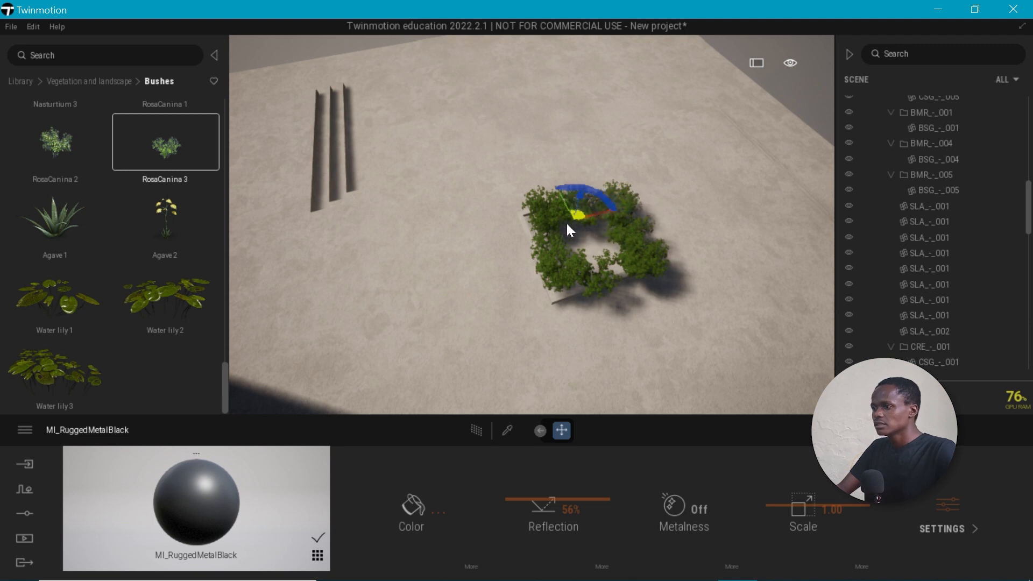
Examine the bush-filled planter beds from different sides of the building.
{"action": "key", "text": "w"}
{"action": "mouse_move", "coordinate": [431, 174]}
{"action": "right_mouse_down"}
{"action": "mouse_move", "coordinate": [515, 165]}
{"action": "mouse_move", "coordinate": [415, 168]}
{"action": "right_mouse_up"}
{"action": "key", "text": "s"}
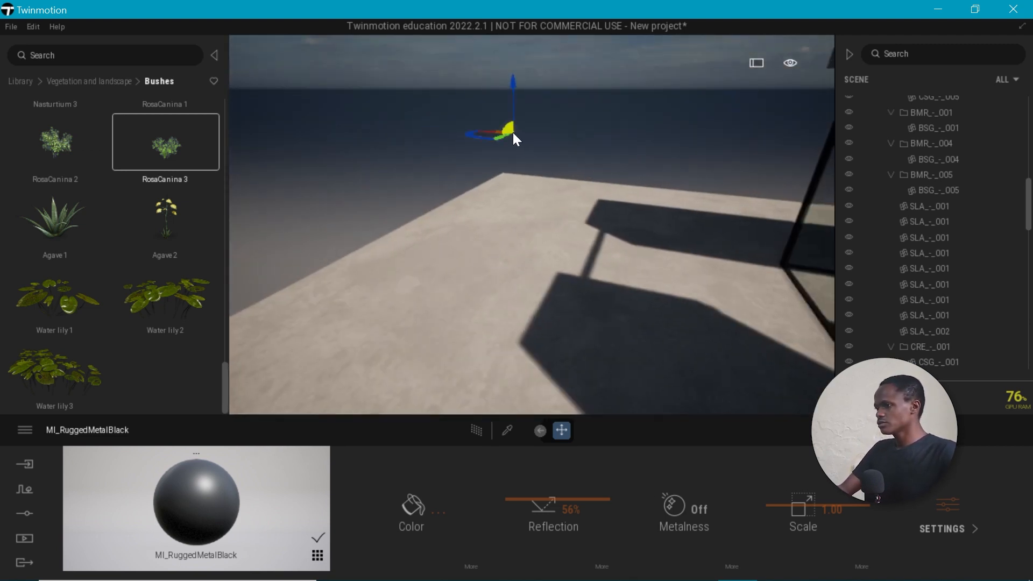
{"action": "key", "text": "d"}
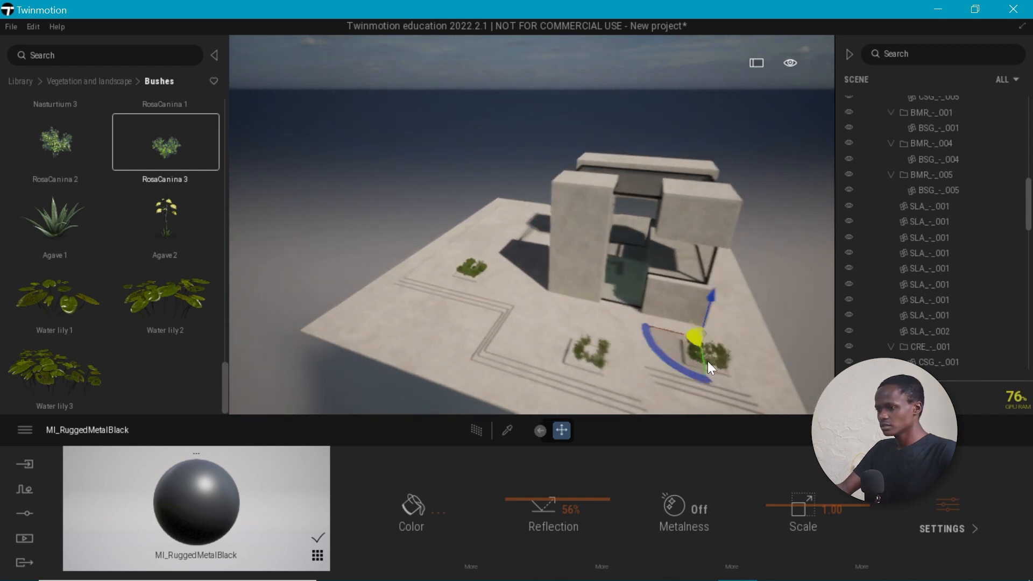
{"action": "key", "text": "w"}
{"action": "right_click_drag", "start_coordinate": [631, 331], "coordinate": [624, 323]}
{"action": "key", "text": "w"}
{"action": "key", "text": "d"}
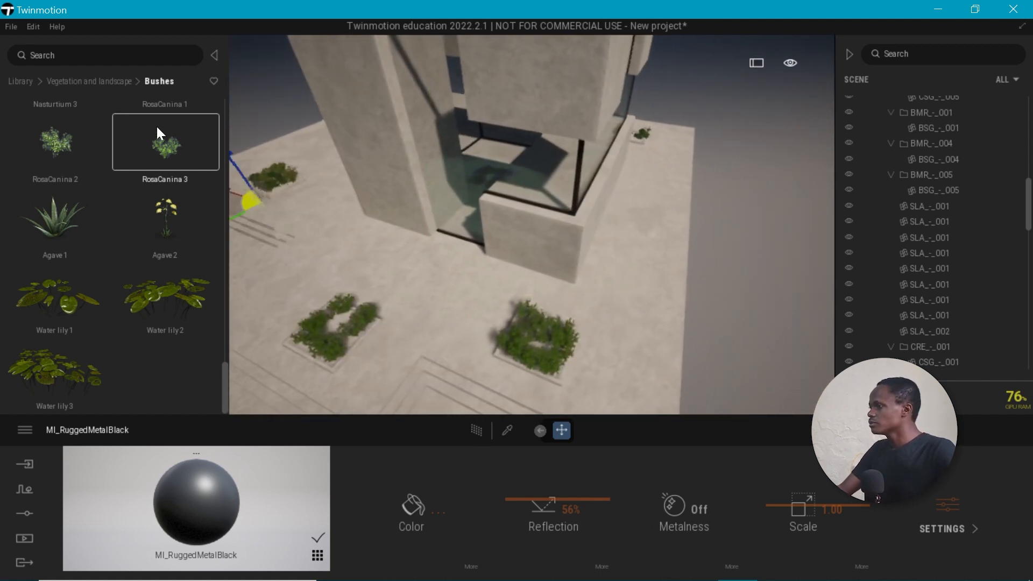
Place a Vine maple tree from the tree library in the front planter bed nearest the tall tower.
{"action": "left_click", "coordinate": [119, 83]}
{"action": "left_click", "coordinate": [179, 146]}
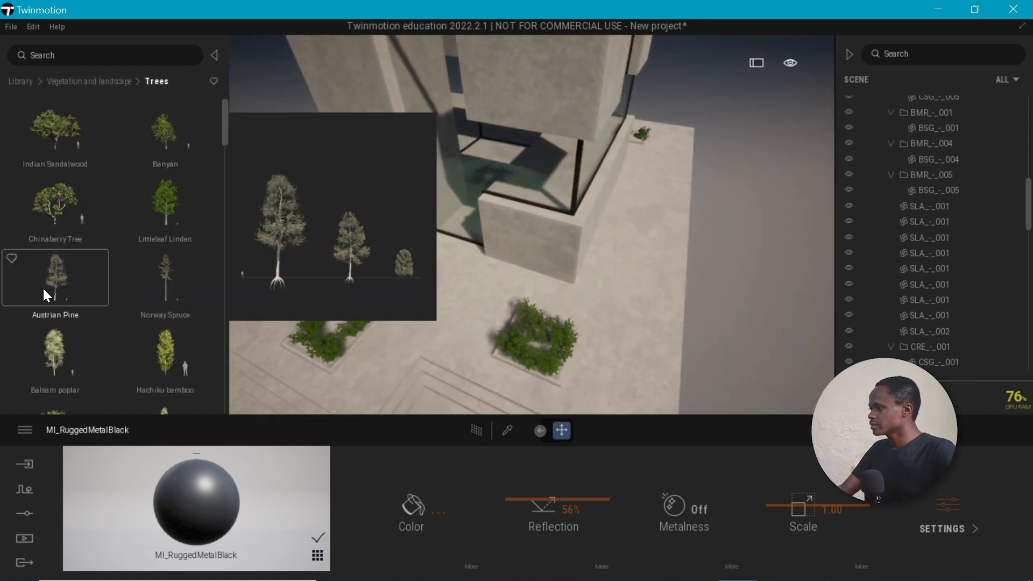
{"action": "right_click_drag", "start_coordinate": [291, 226], "coordinate": [242, 215]}
{"action": "left_click_drag", "start_coordinate": [229, 125], "coordinate": [214, 388]}
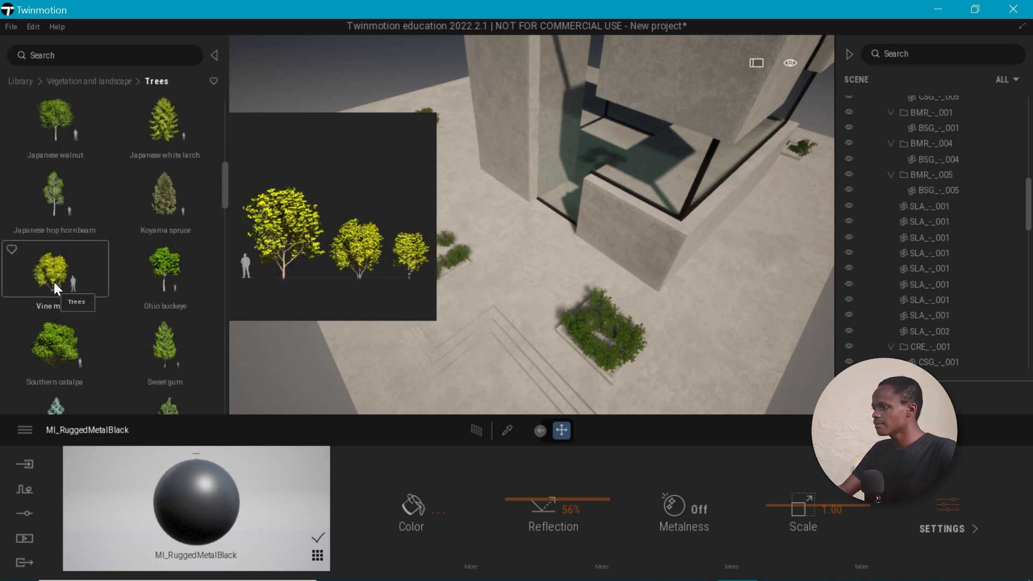
{"action": "left_click_drag", "start_coordinate": [54, 282], "coordinate": [560, 336]}
{"action": "left_click_drag", "start_coordinate": [490, 276], "coordinate": [508, 234]}
{"action": "right_click_drag", "start_coordinate": [517, 240], "coordinate": [508, 233]}
{"action": "left_click_drag", "start_coordinate": [508, 233], "coordinate": [508, 308]}
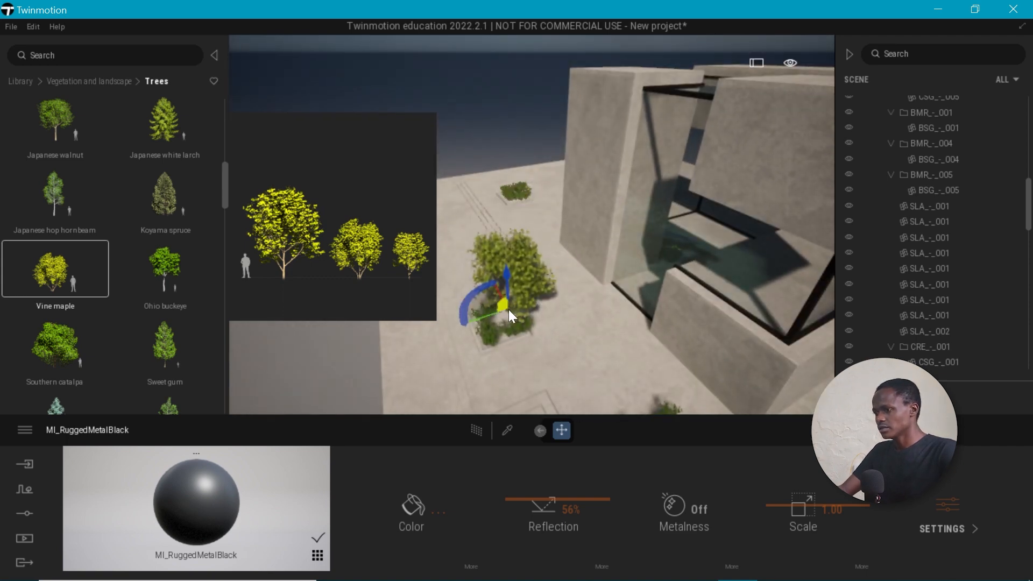
{"action": "left_click", "coordinate": [499, 326]}
Place a second Vine maple in the planter bed in front of the low corner block, and end the placement.
{"action": "right_click_drag", "start_coordinate": [527, 269], "coordinate": [615, 278]}
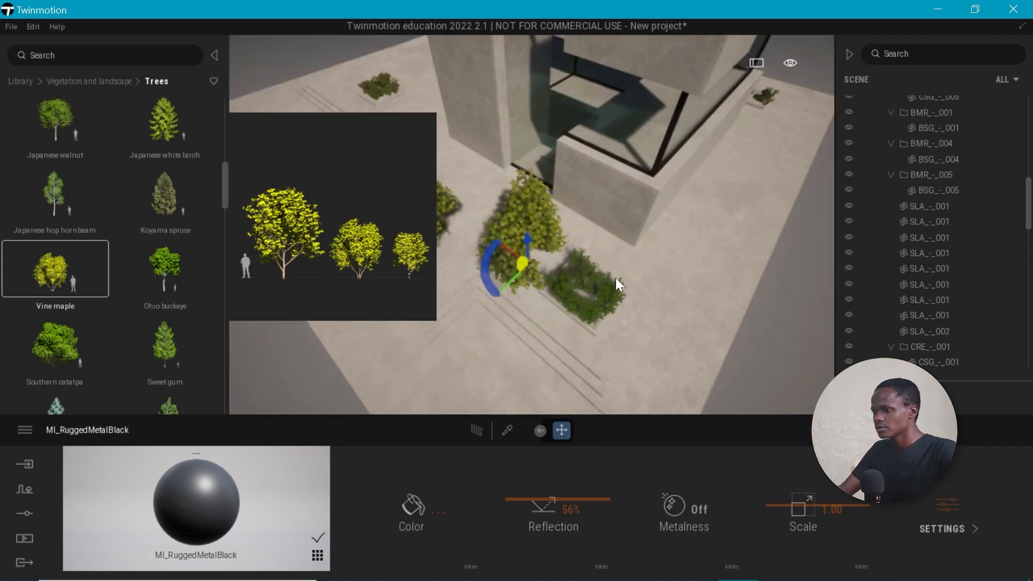
{"action": "left_click", "coordinate": [583, 298]}
{"action": "scroll", "coordinate": [545, 161], "scroll_direction": "down", "scroll_amount": 1}
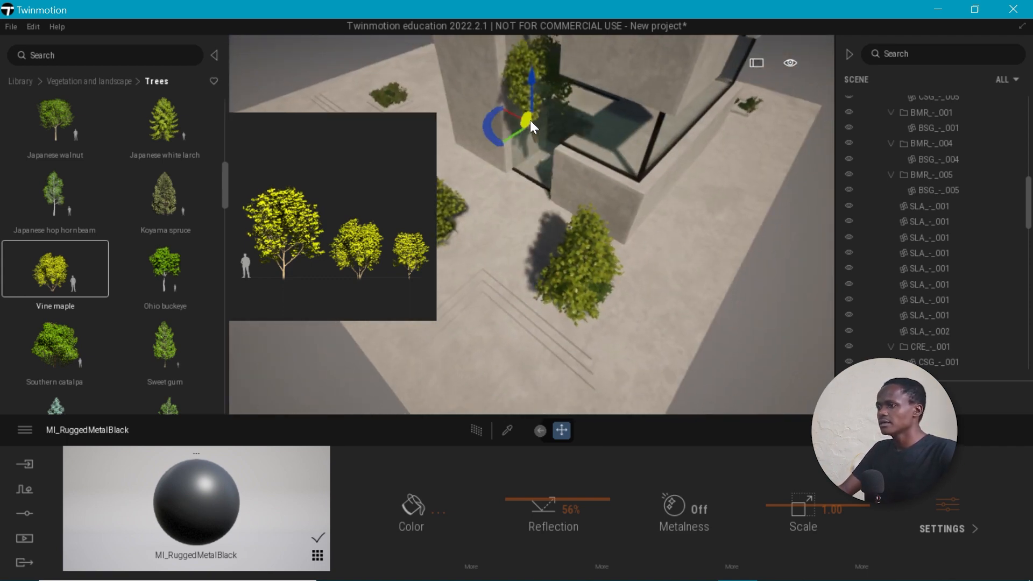
{"action": "left_click", "coordinate": [530, 121]}
Choose the Japanese walnut tree and place it in the planter bed at the far side of the building.
{"action": "scroll", "coordinate": [103, 215], "scroll_direction": "up", "scroll_amount": 6}
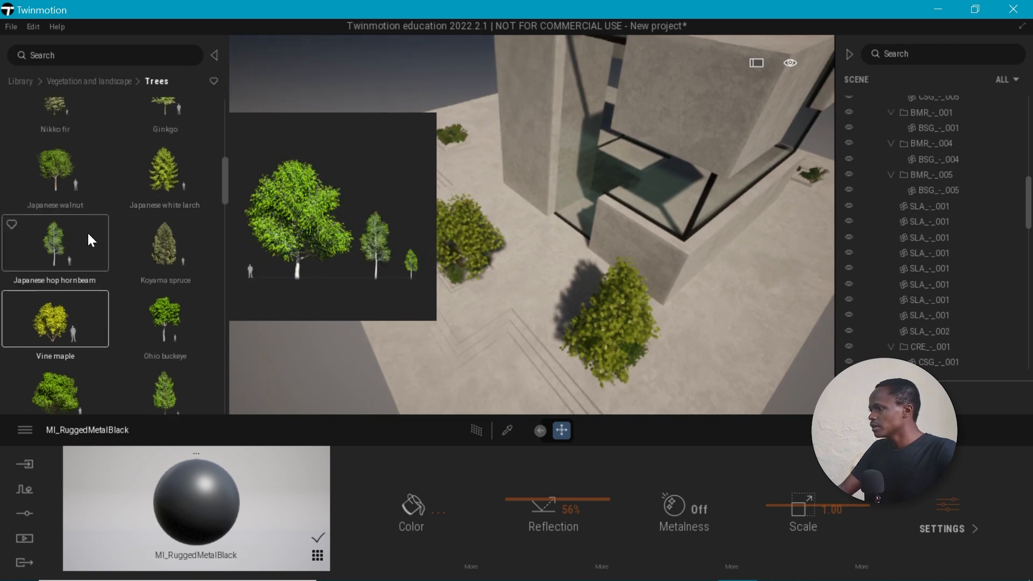
{"action": "scroll", "coordinate": [76, 274], "scroll_direction": "up", "scroll_amount": 5}
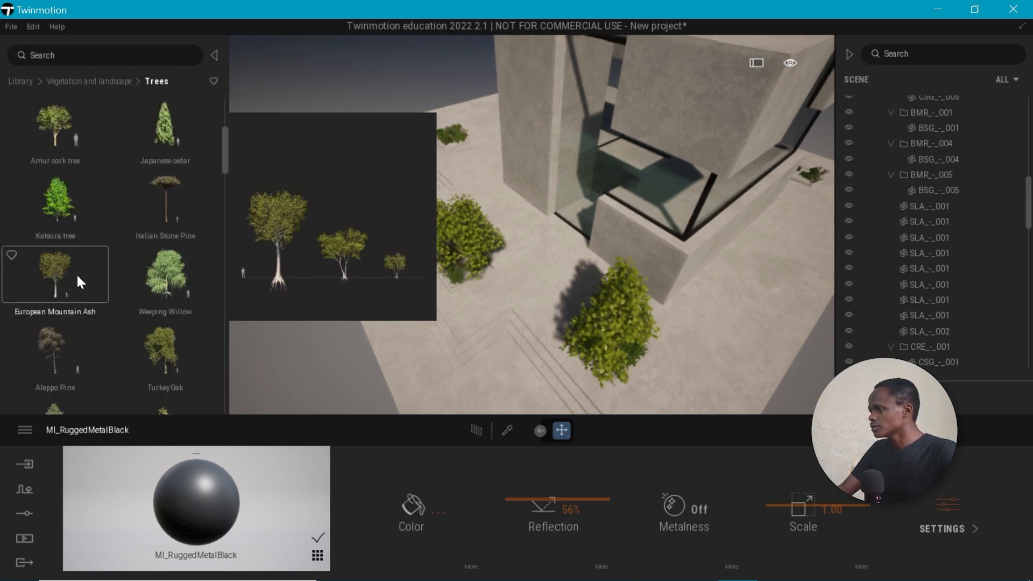
{"action": "scroll", "coordinate": [76, 289], "scroll_direction": "up", "scroll_amount": 1}
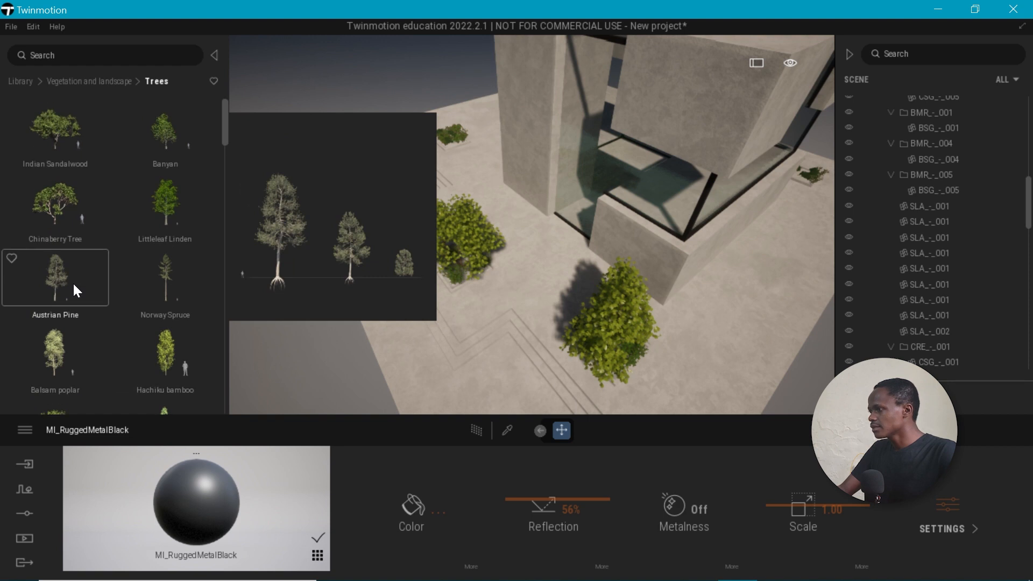
{"action": "scroll", "coordinate": [76, 178], "scroll_direction": "down", "scroll_amount": 5}
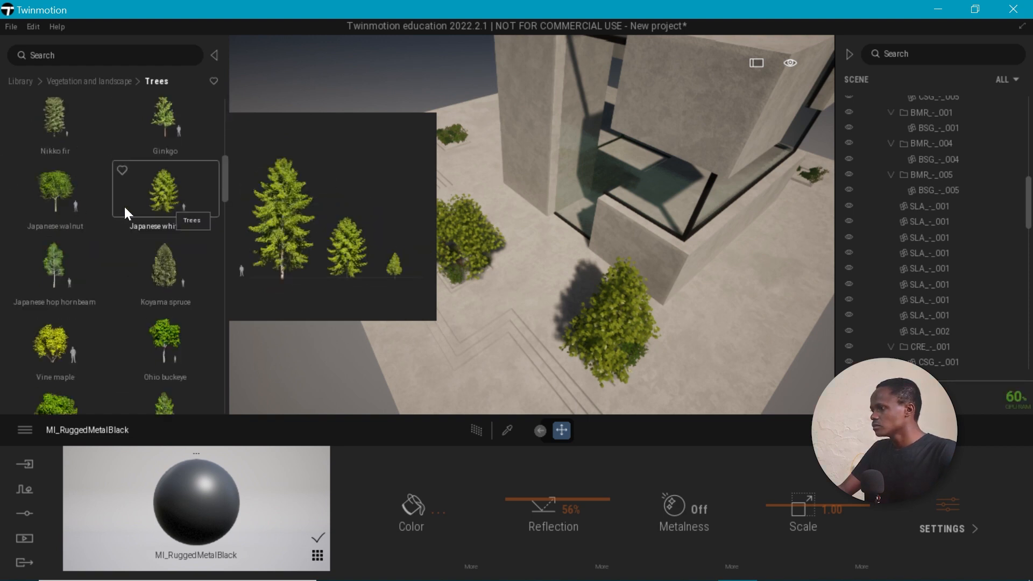
{"action": "left_click_drag", "start_coordinate": [408, 314], "coordinate": [652, 186]}
{"action": "left_click", "coordinate": [653, 189]}
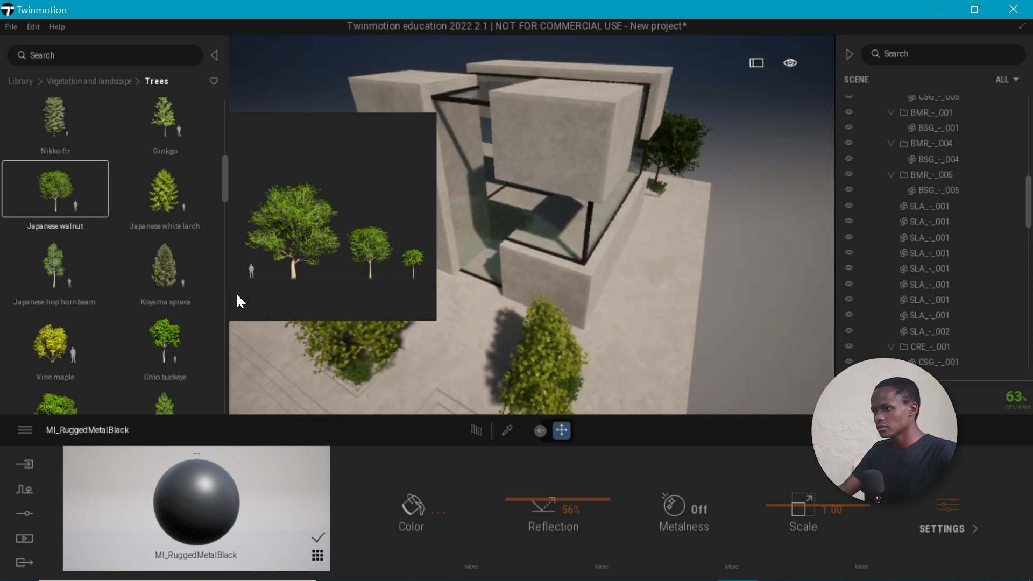
Place another Japanese walnut in the planter bed behind the tower, beside the parallel grooves.
{"action": "right_click_drag", "start_coordinate": [737, 352], "coordinate": [744, 351]}
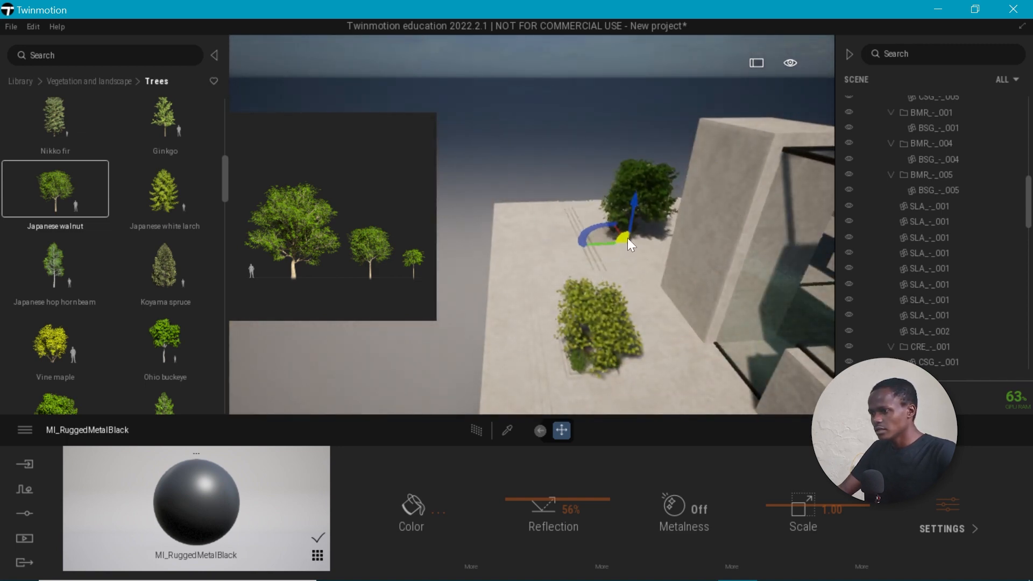
{"action": "left_click", "coordinate": [625, 234]}
{"action": "key", "text": "w"}
{"action": "right_click_drag", "start_coordinate": [543, 218], "coordinate": [608, 228]}
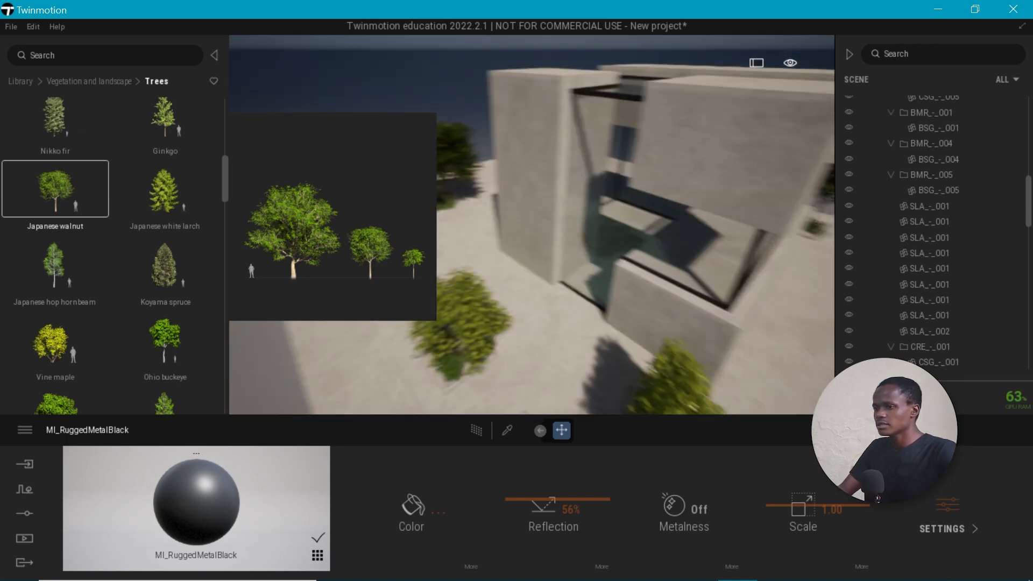
Browse the library to the Casual category of posed human characters.
{"action": "right_click_drag", "start_coordinate": [684, 252], "coordinate": [764, 256]}
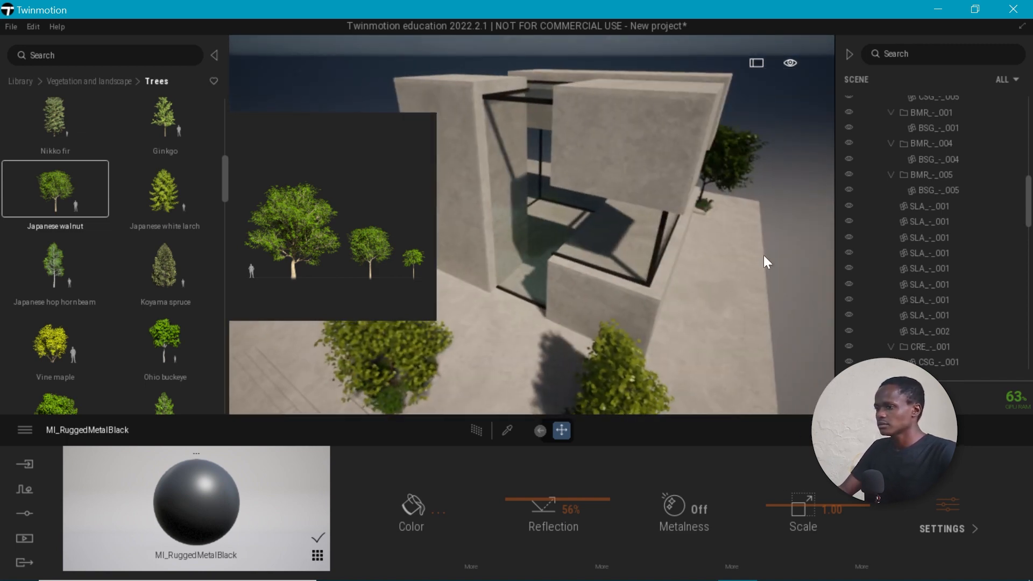
{"action": "left_click", "coordinate": [216, 55]}
{"action": "scroll", "coordinate": [379, 199], "scroll_direction": "down", "scroll_amount": 5}
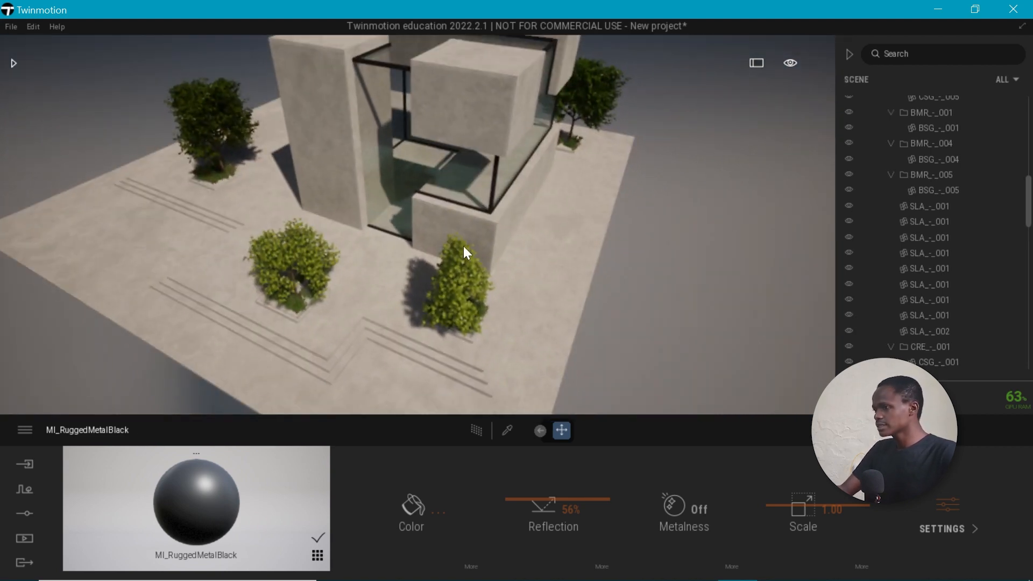
{"action": "scroll", "coordinate": [464, 247], "scroll_direction": "up", "scroll_amount": 3}
{"action": "left_click", "coordinate": [14, 63]}
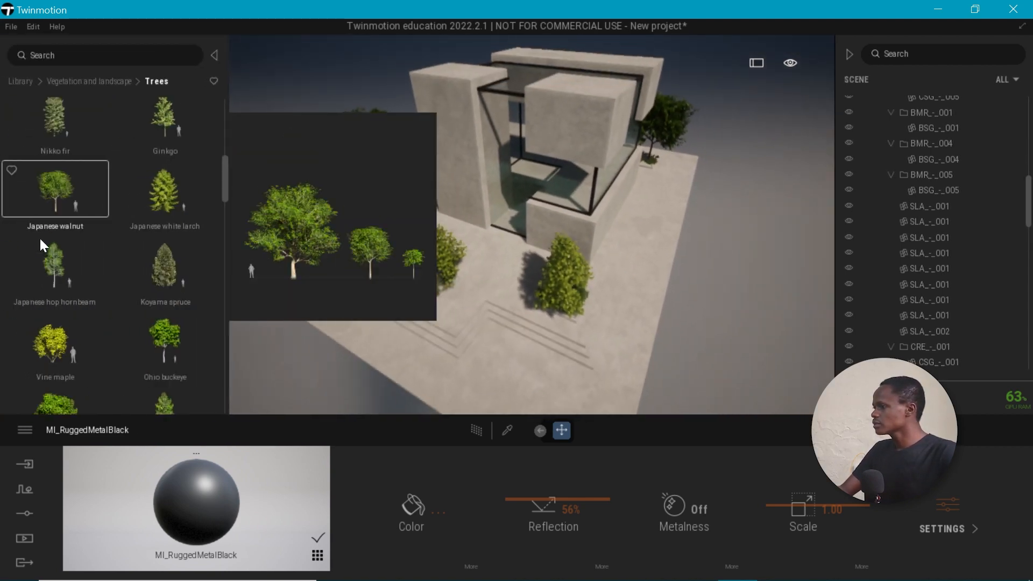
{"action": "left_click", "coordinate": [34, 79]}
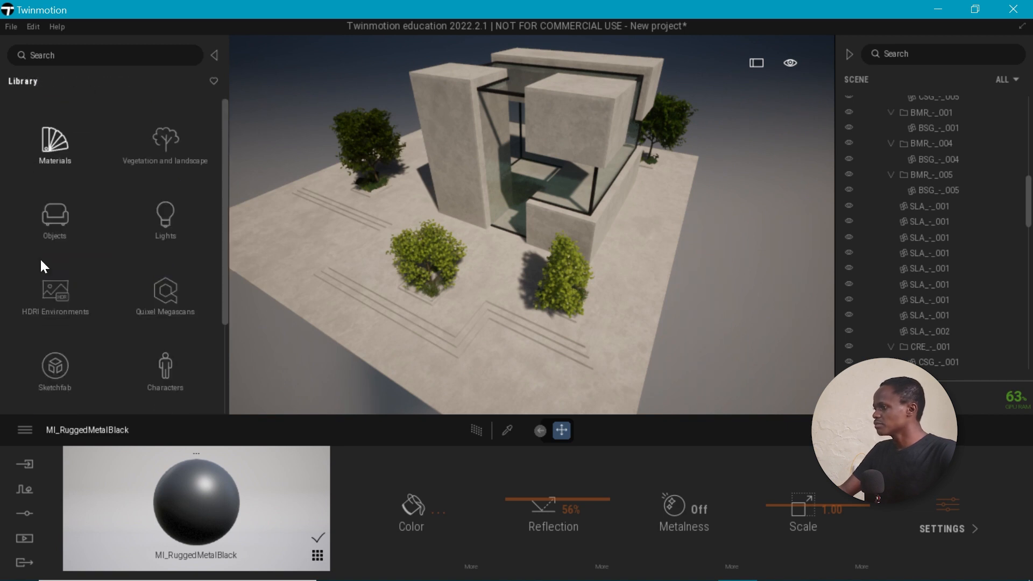
{"action": "left_click", "coordinate": [165, 366]}
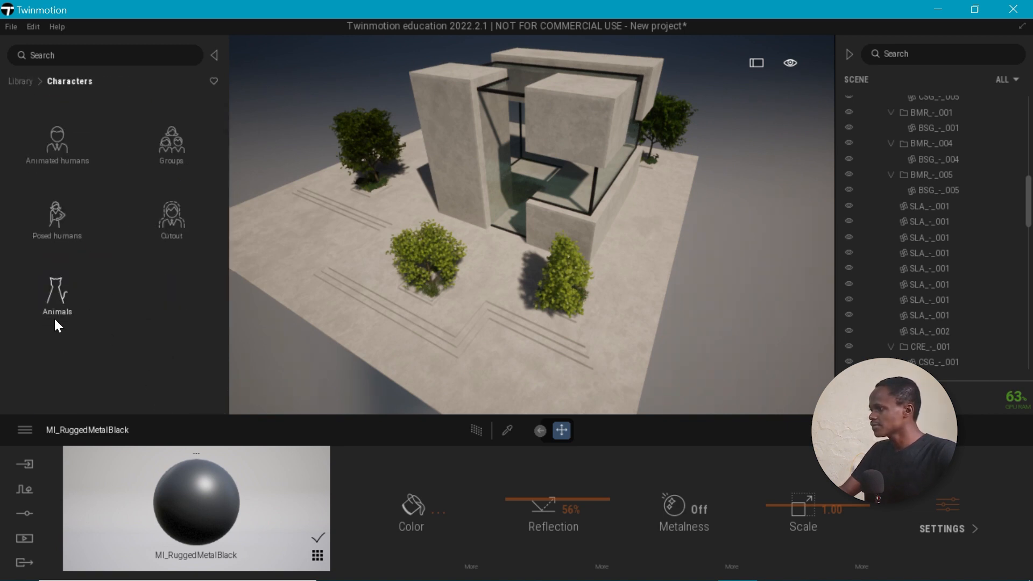
{"action": "left_click", "coordinate": [70, 237]}
{"action": "scroll", "coordinate": [27, 277], "scroll_direction": "down", "scroll_amount": 3}
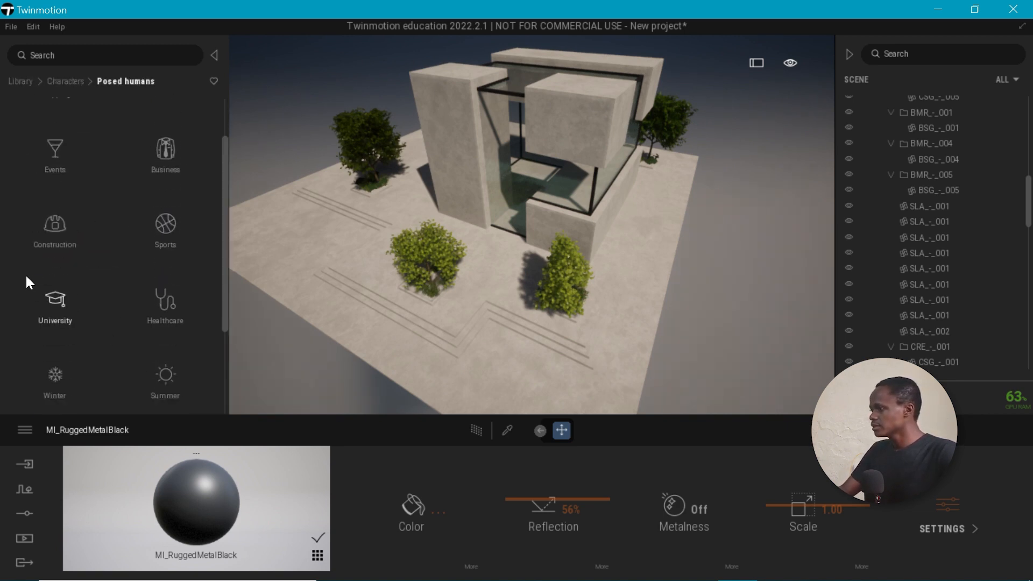
{"action": "left_click", "coordinate": [46, 318]}
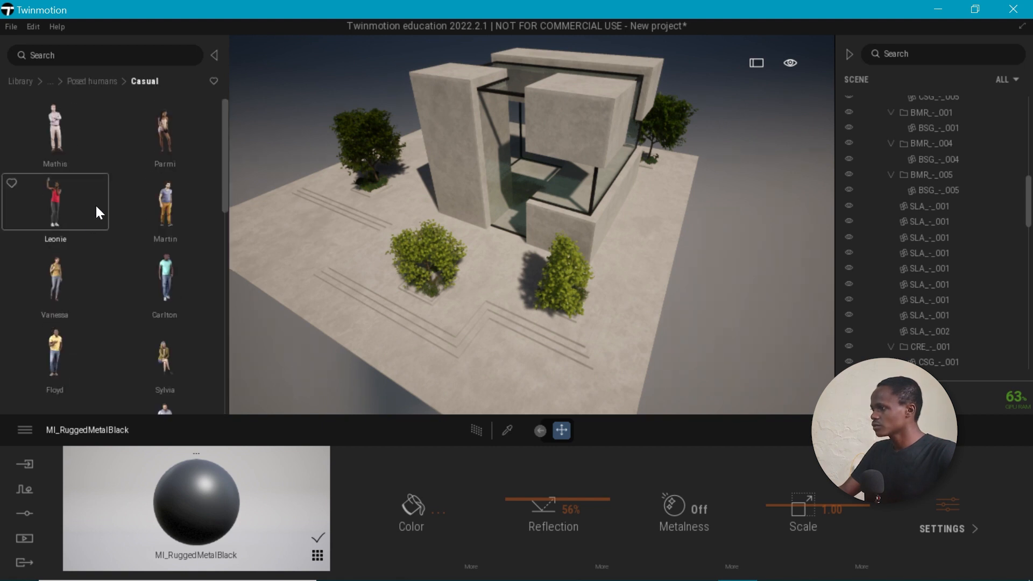
Place Mathis and Parmi together on the paving near the grooves, and Floyd between the two Vine maples, rotating Floyd in place.
{"action": "left_click_drag", "start_coordinate": [62, 145], "coordinate": [302, 255]}
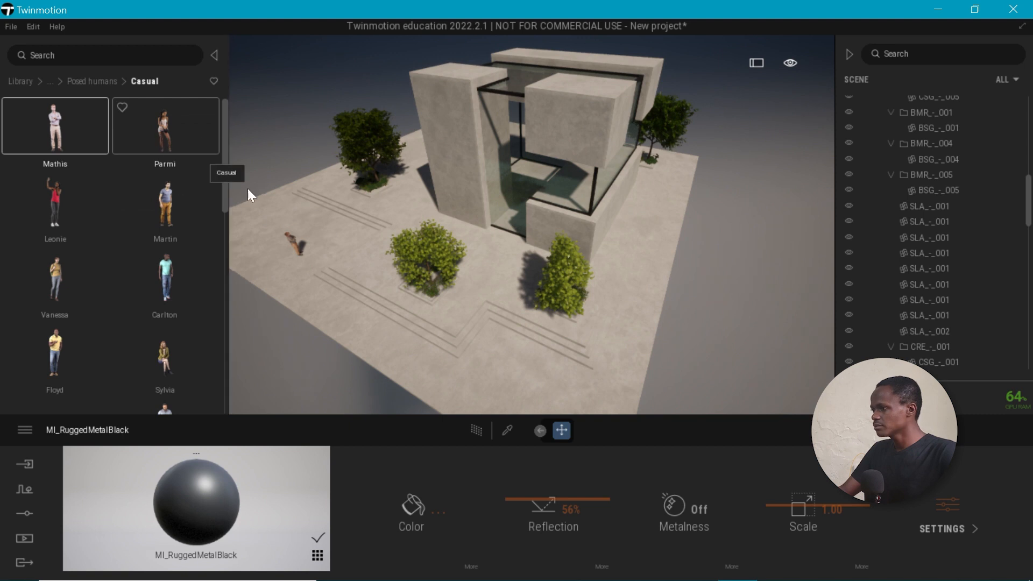
{"action": "left_click", "coordinate": [319, 241]}
{"action": "scroll", "coordinate": [108, 269], "scroll_direction": "down", "scroll_amount": 1}
{"action": "left_click", "coordinate": [55, 301]}
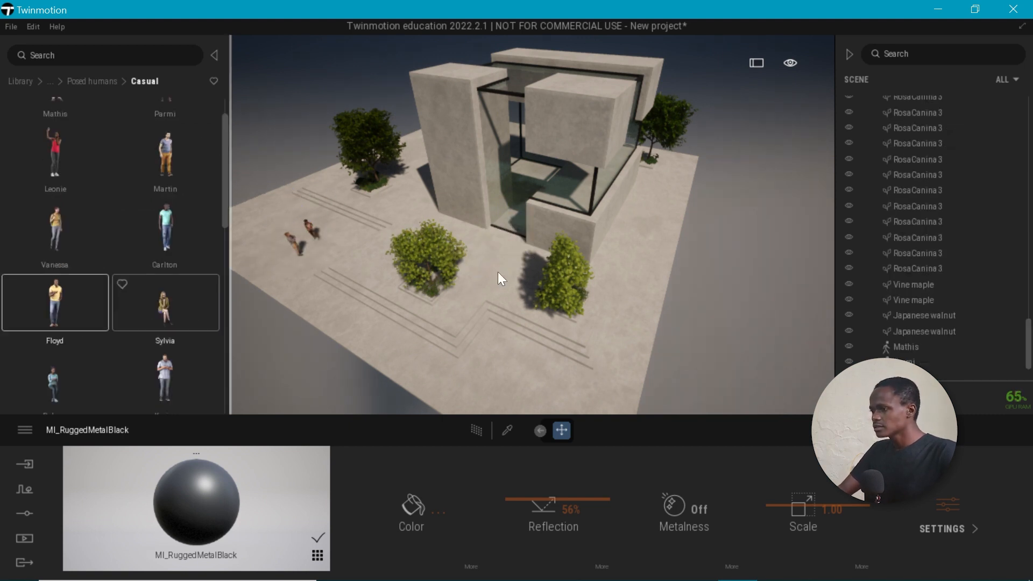
{"action": "left_click", "coordinate": [484, 273]}
{"action": "left_click_drag", "start_coordinate": [492, 306], "coordinate": [390, 252]}
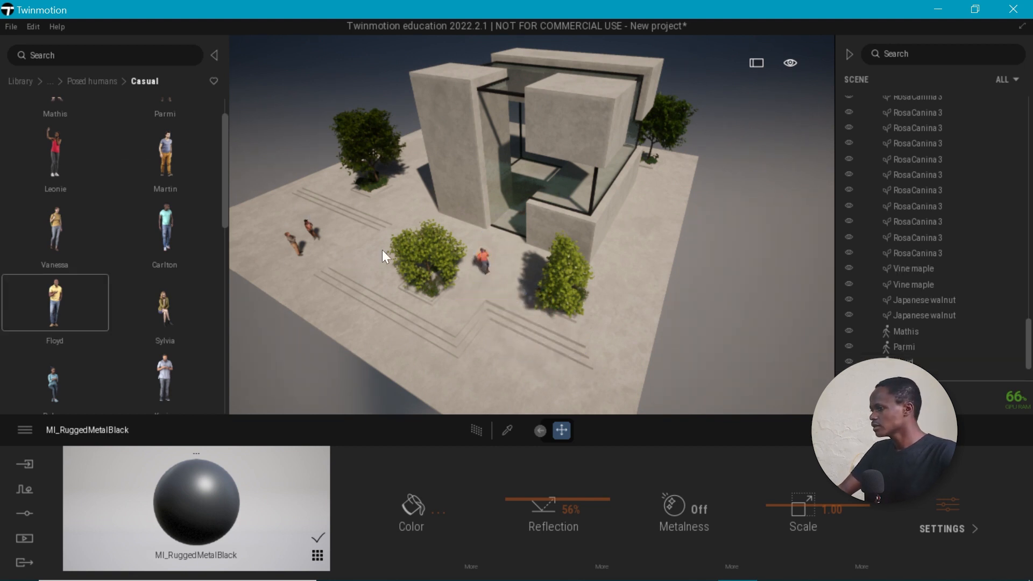
Place the posed character Scott on the paving beside the glazed side of the building and rotate him in place.
{"action": "scroll", "coordinate": [45, 341], "scroll_direction": "down", "scroll_amount": 3}
{"action": "scroll", "coordinate": [74, 338], "scroll_direction": "down", "scroll_amount": 3}
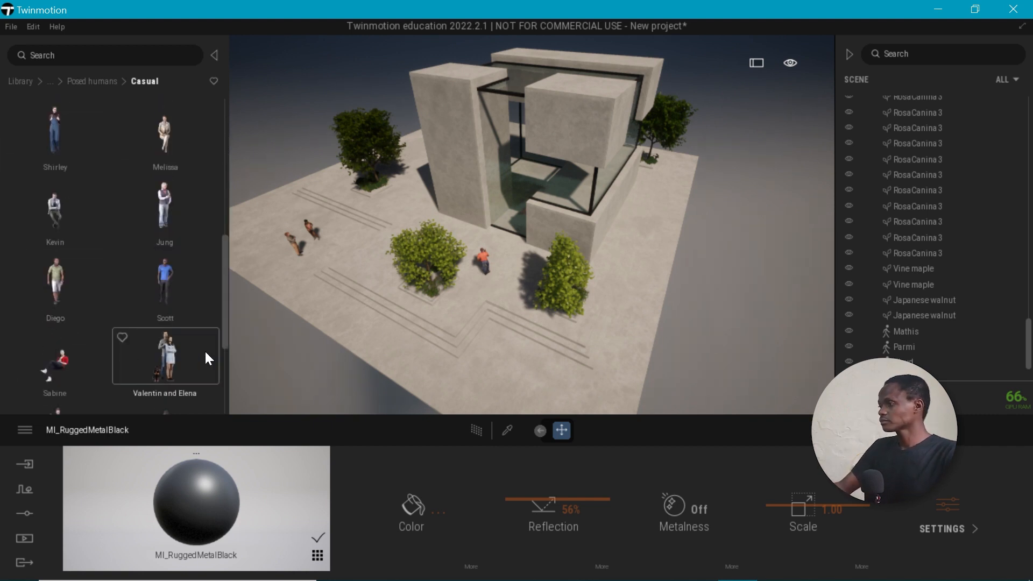
{"action": "left_click_drag", "start_coordinate": [640, 225], "coordinate": [652, 210]}
{"action": "left_click", "coordinate": [644, 211]}
{"action": "left_click_drag", "start_coordinate": [657, 252], "coordinate": [514, 231]}
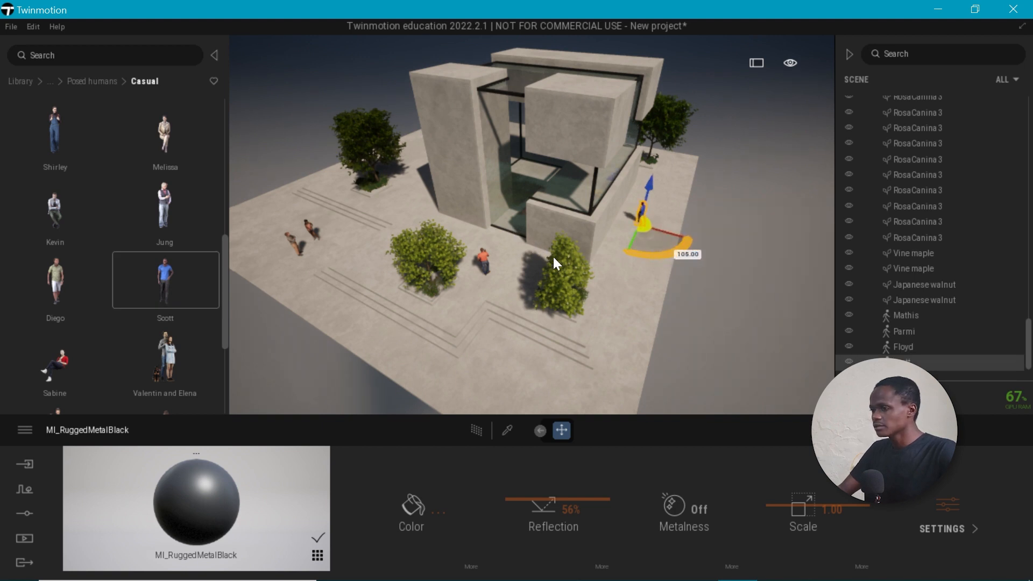
{"action": "mouse_move", "coordinate": [589, 275]}
{"action": "left_mouse_down"}
{"action": "mouse_move", "coordinate": [653, 279]}
{"action": "mouse_move", "coordinate": [601, 279]}
{"action": "left_mouse_up"}
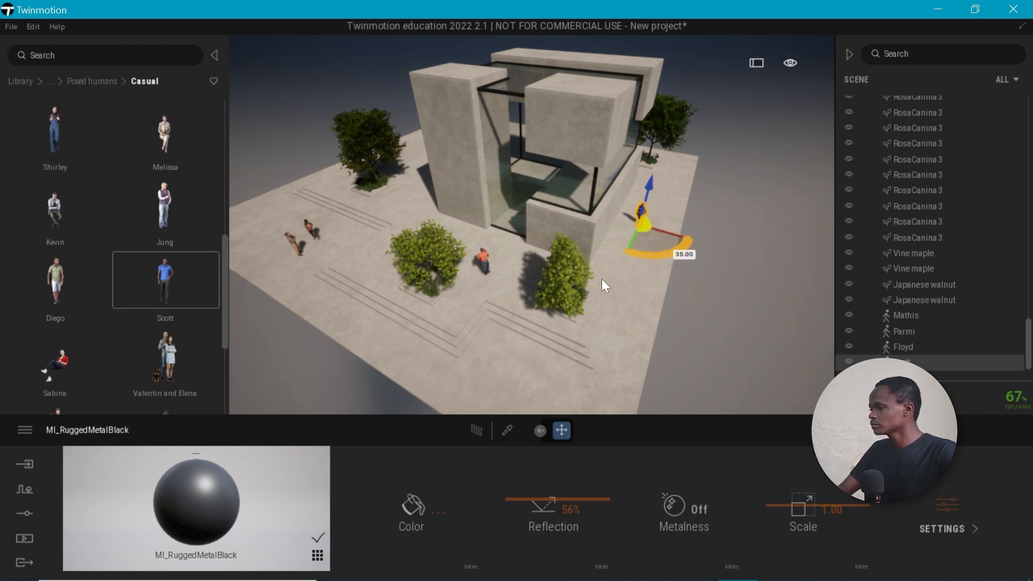
{"action": "key", "text": "Escape"}
Place the posed character Diego on the paving near the outer edge, in front of Scott, rotate him, and deselect him.
{"action": "left_click_drag", "start_coordinate": [65, 285], "coordinate": [318, 291]}
{"action": "mouse_move", "coordinate": [654, 285]}
{"action": "left_mouse_down"}
{"action": "mouse_move", "coordinate": [659, 256]}
{"action": "mouse_move", "coordinate": [631, 257]}
{"action": "mouse_move", "coordinate": [647, 273]}
{"action": "left_mouse_up"}
{"action": "key", "text": "Escape"}
{"action": "left_click", "coordinate": [634, 244]}
{"action": "mouse_move", "coordinate": [635, 263]}
{"action": "left_mouse_down"}
{"action": "mouse_move", "coordinate": [656, 275]}
{"action": "mouse_move", "coordinate": [648, 277]}
{"action": "left_mouse_up"}
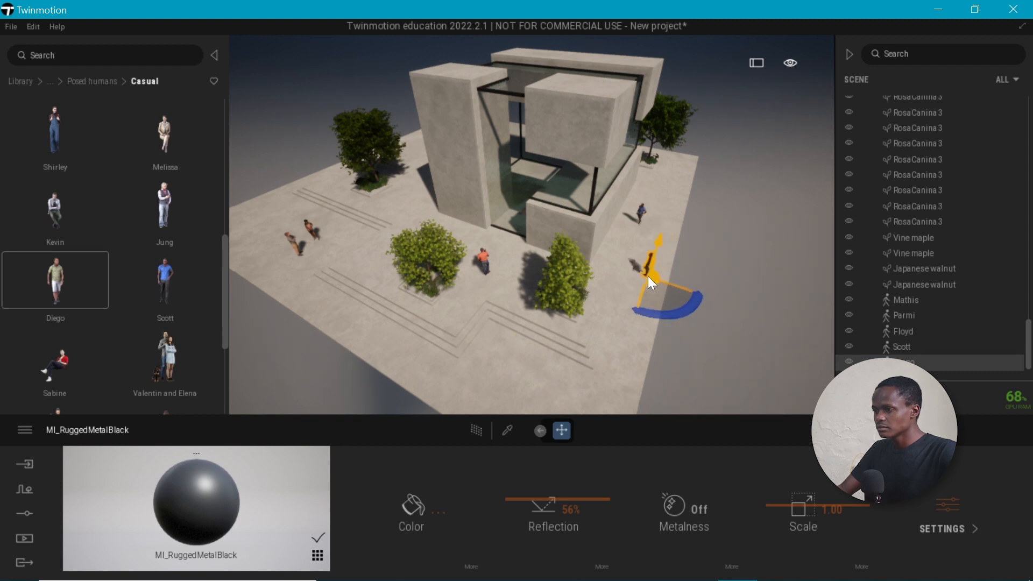
{"action": "left_click", "coordinate": [689, 228]}
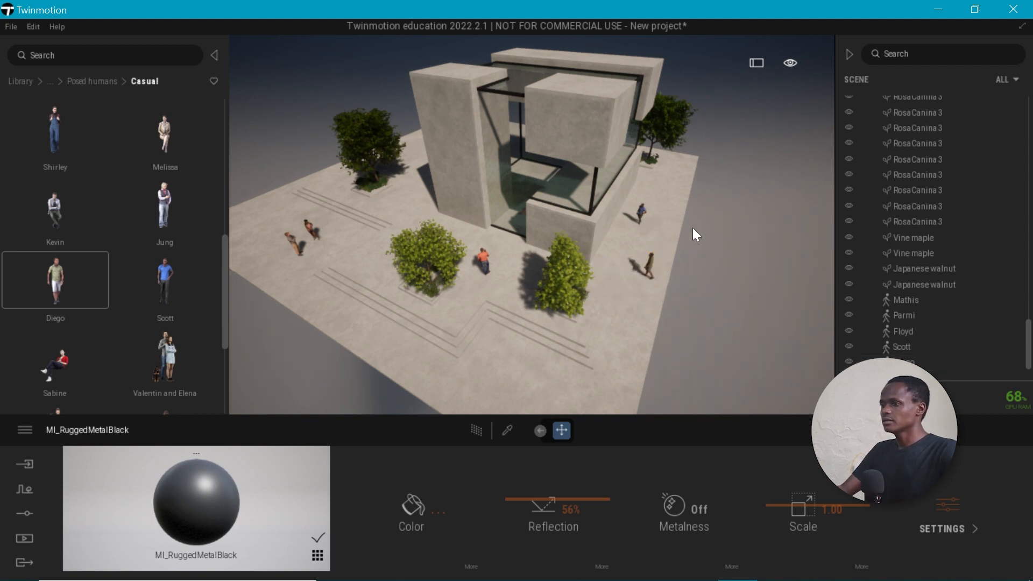
Frame the whole building with its trees and people from above and create a media image of that view.
{"action": "scroll", "coordinate": [418, 309], "scroll_direction": "up", "scroll_amount": 3}
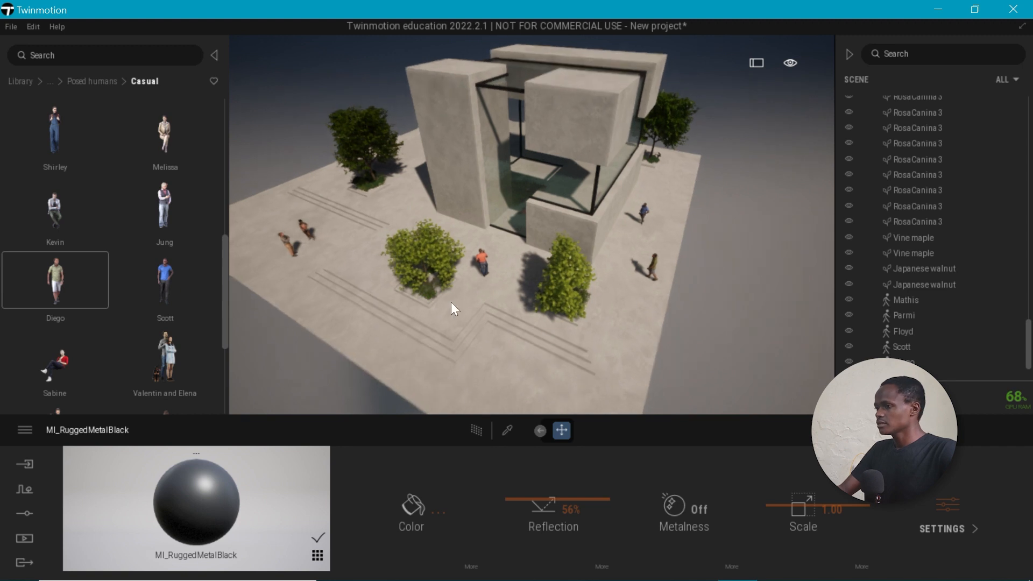
{"action": "right_click_drag", "start_coordinate": [485, 292], "coordinate": [527, 289]}
{"action": "scroll", "coordinate": [483, 267], "scroll_direction": "down", "scroll_amount": 3}
{"action": "scroll", "coordinate": [571, 314], "scroll_direction": "down", "scroll_amount": 1}
{"action": "right_click_drag", "start_coordinate": [572, 314], "coordinate": [572, 319]}
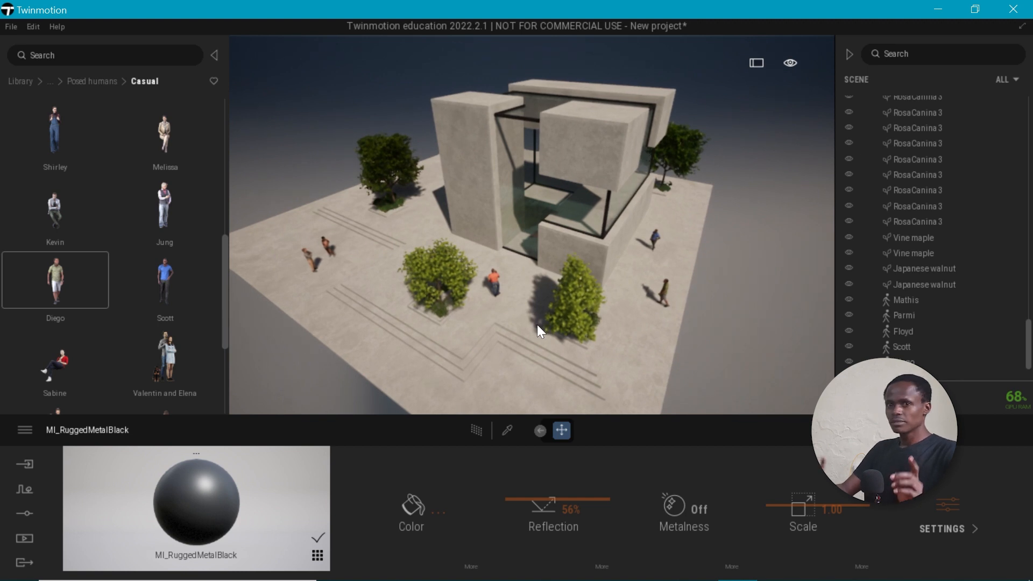
{"action": "left_click", "coordinate": [25, 540]}
{"action": "left_click", "coordinate": [217, 516]}
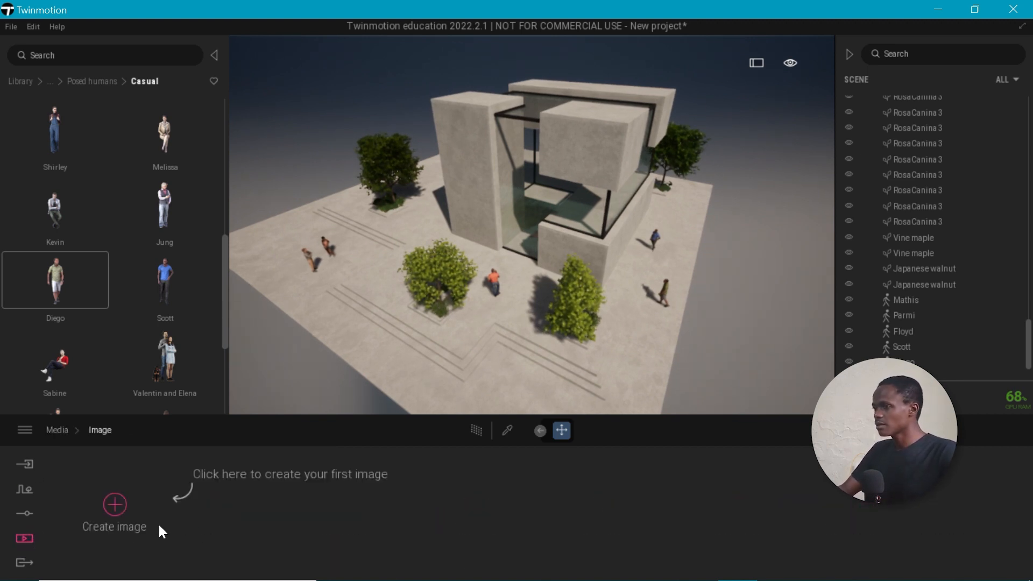
{"action": "left_click", "coordinate": [114, 504]}
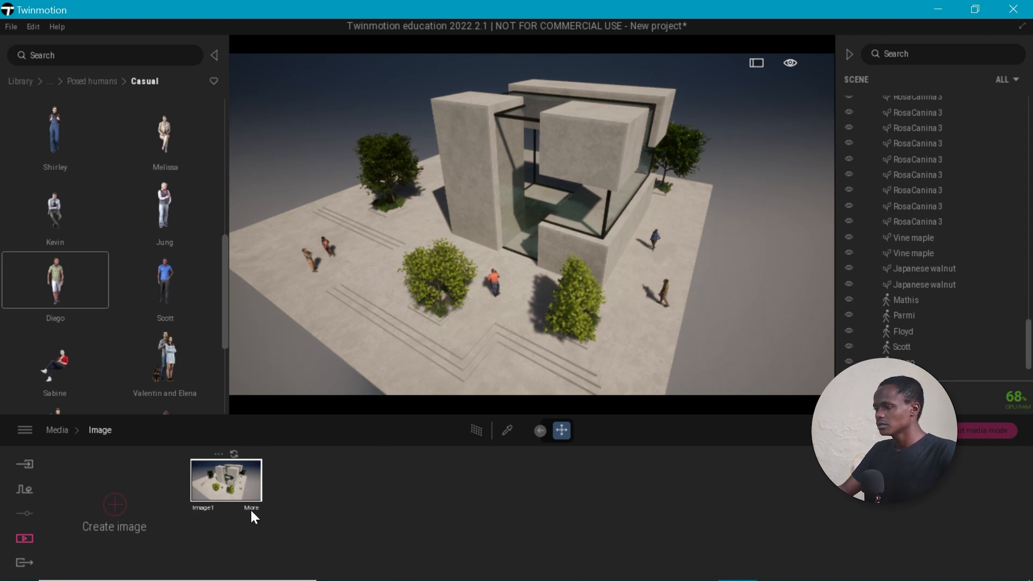
Set the camera focal length of Image1 to 25 mm.
{"action": "left_click", "coordinate": [251, 508]}
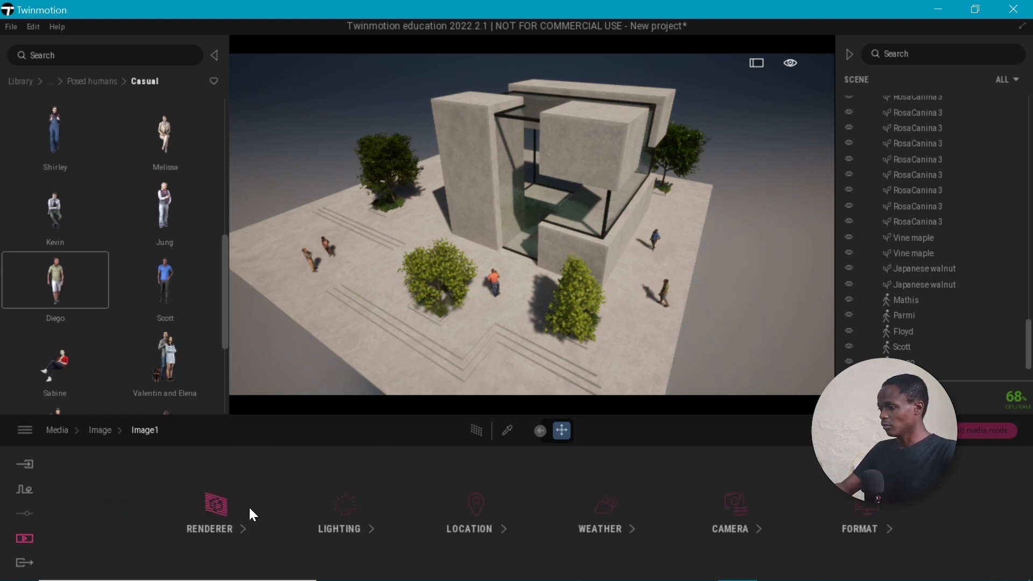
{"action": "left_click", "coordinate": [738, 503]}
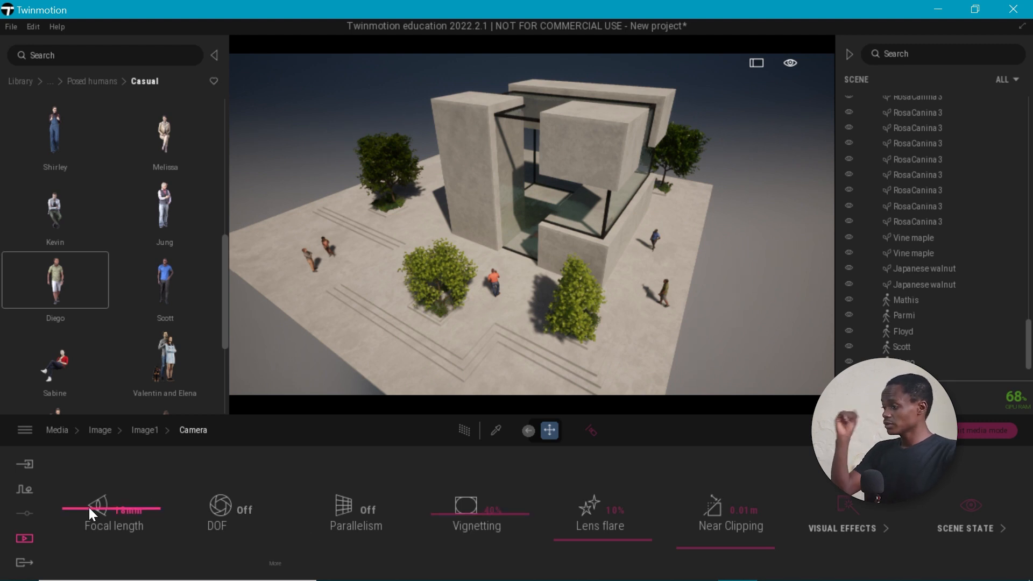
{"action": "left_click_drag", "start_coordinate": [128, 526], "coordinate": [125, 512]}
{"action": "left_click", "coordinate": [117, 511]}
{"action": "type", "text": "2"}
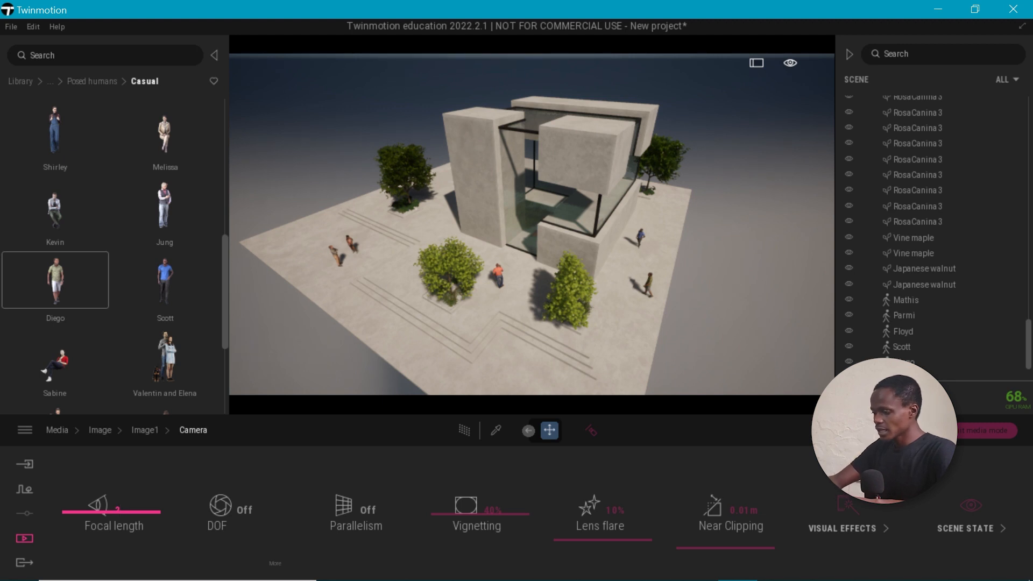
{"action": "type", "text": "5"}
{"action": "key", "text": "Return"}
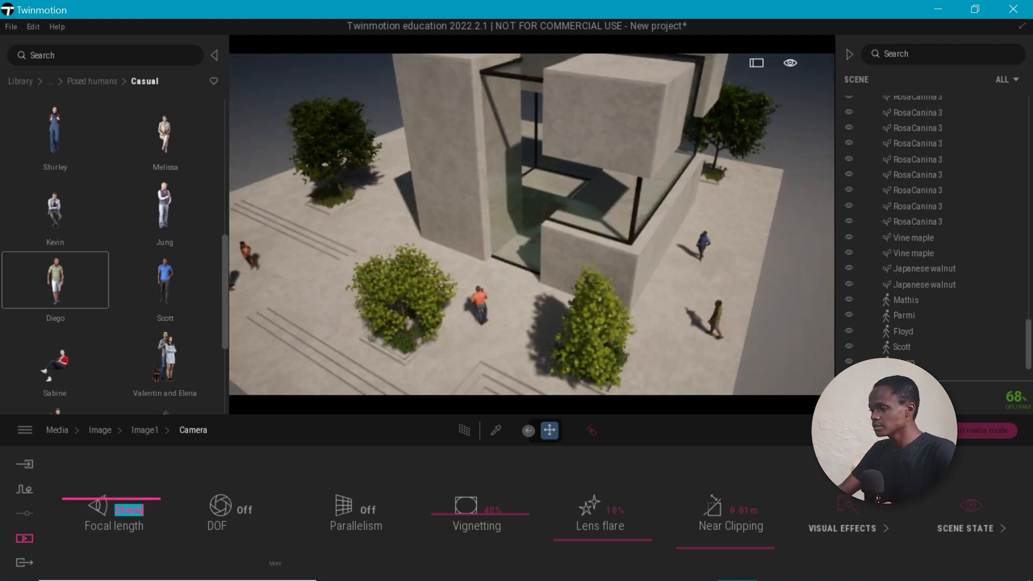
{"action": "left_click", "coordinate": [661, 186]}
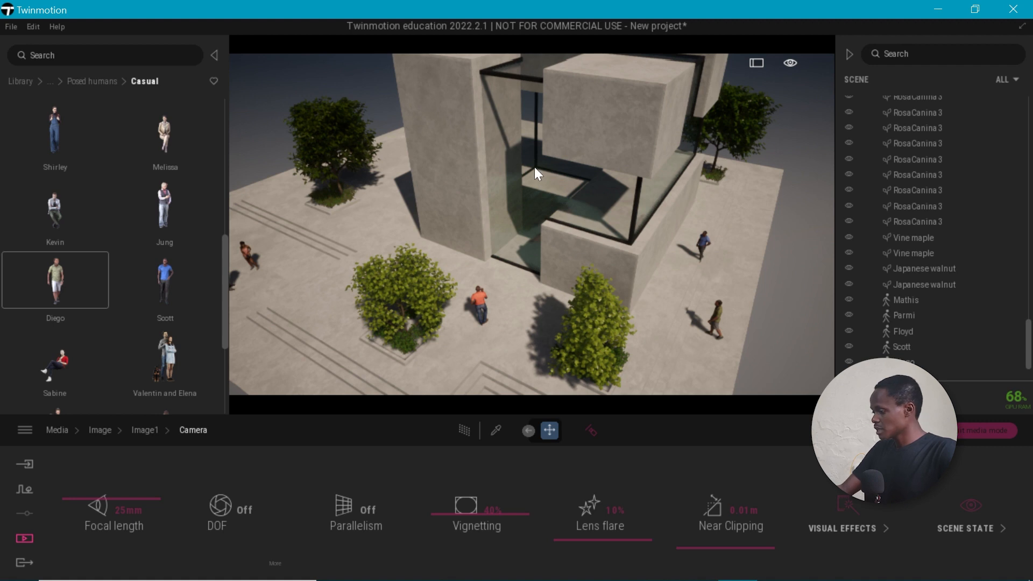
Reframe the view so the whole building and plaza fit, and refresh Image1 with it.
{"action": "scroll", "coordinate": [532, 167], "scroll_direction": "down", "scroll_amount": 5}
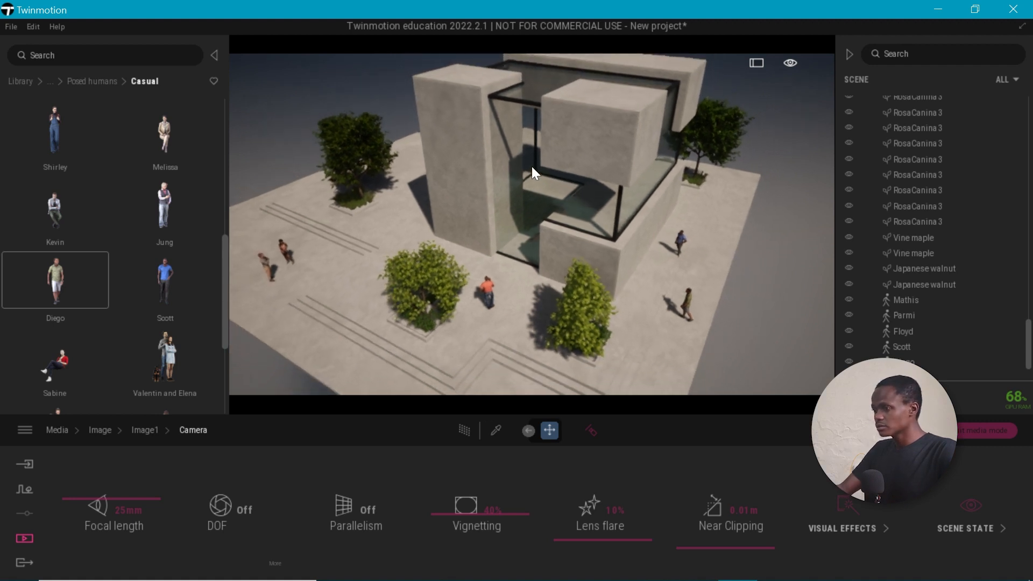
{"action": "scroll", "coordinate": [532, 166], "scroll_direction": "down", "scroll_amount": 5}
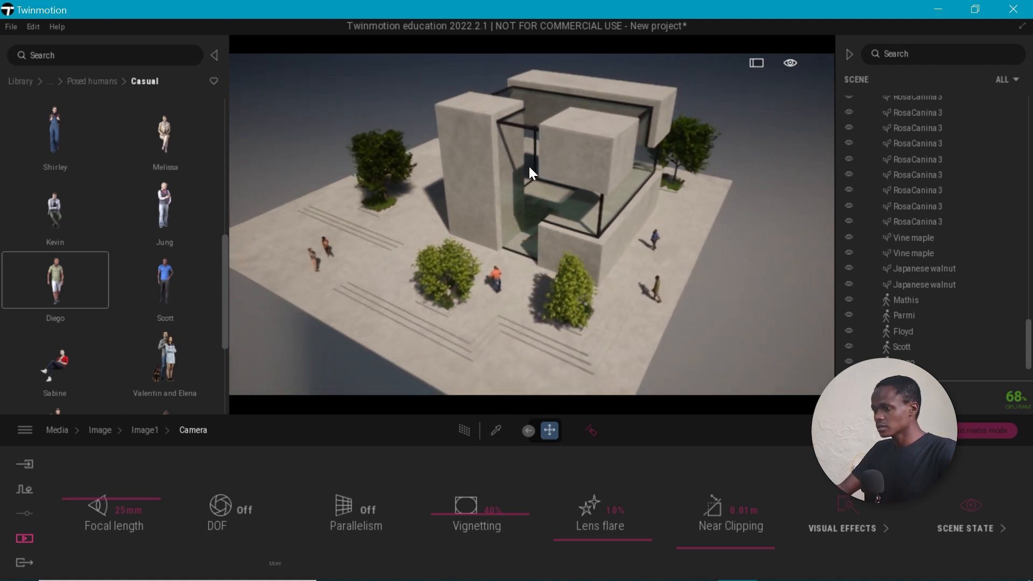
{"action": "right_click_drag", "start_coordinate": [530, 167], "coordinate": [513, 167]}
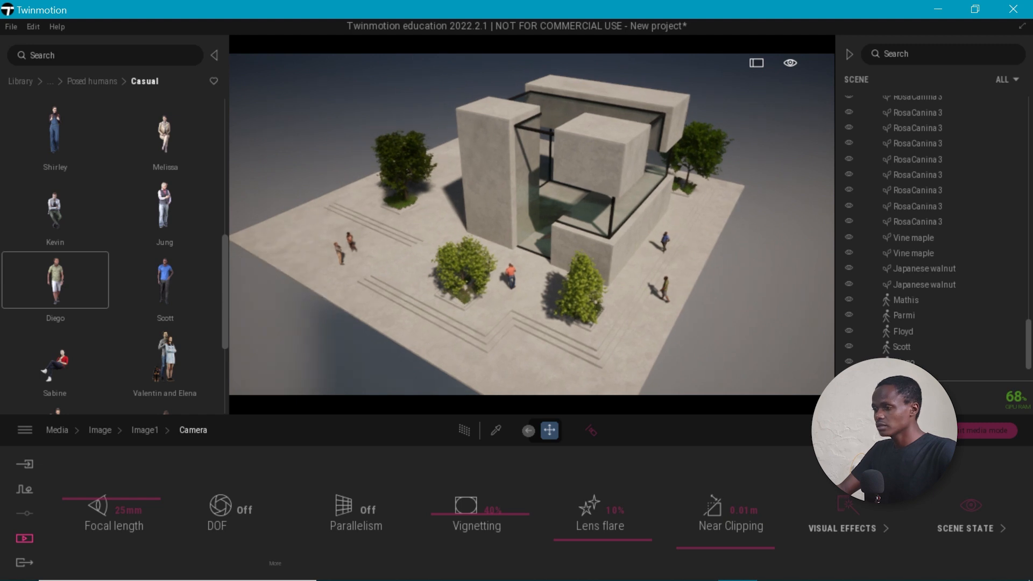
{"action": "left_click", "coordinate": [100, 430]}
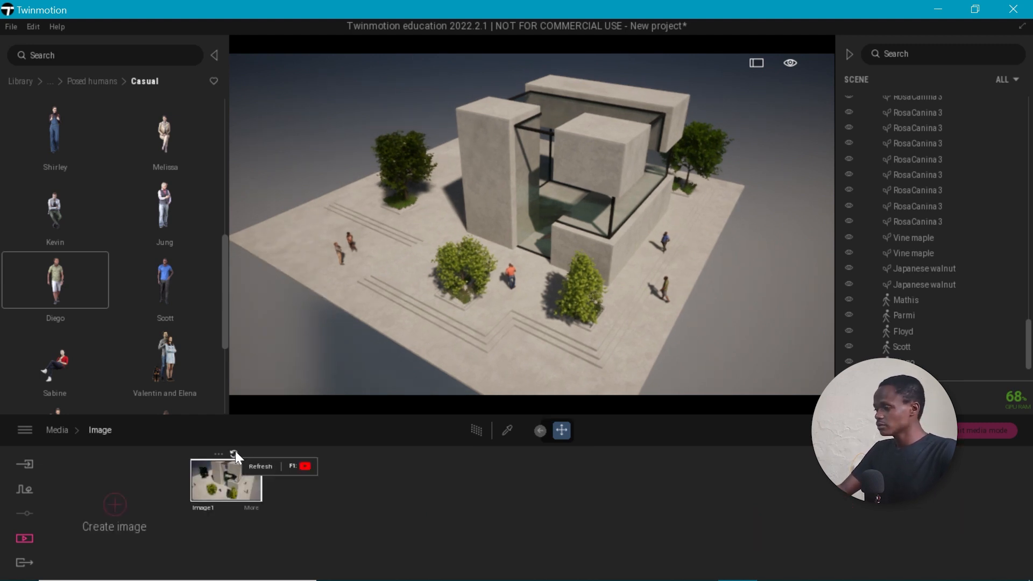
{"action": "left_click", "coordinate": [235, 454]}
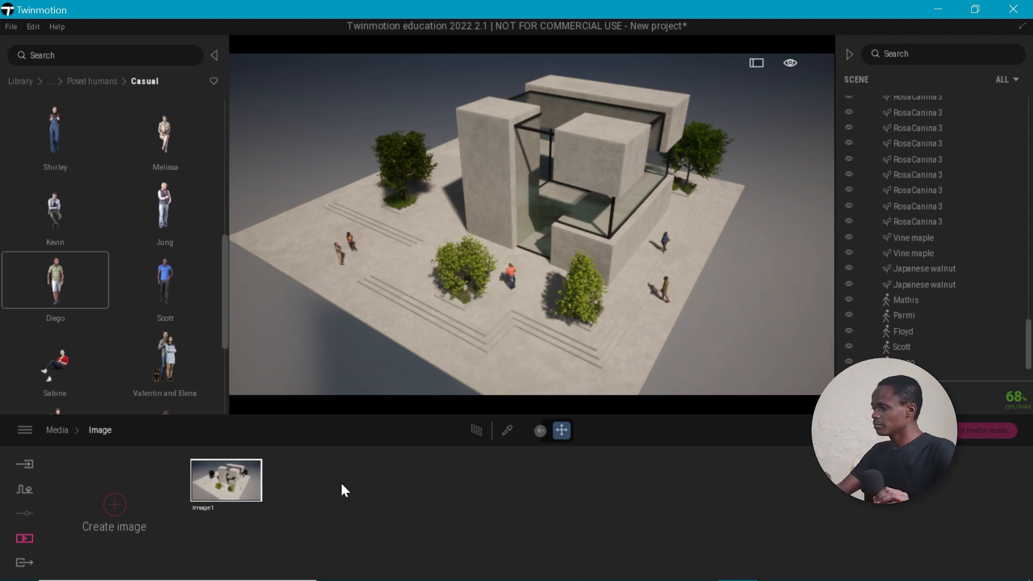
Place an omnidirectional light from the Lights library on the inner face of the projecting upper block, and end the placement.
{"action": "mouse_move", "coordinate": [238, 463]}
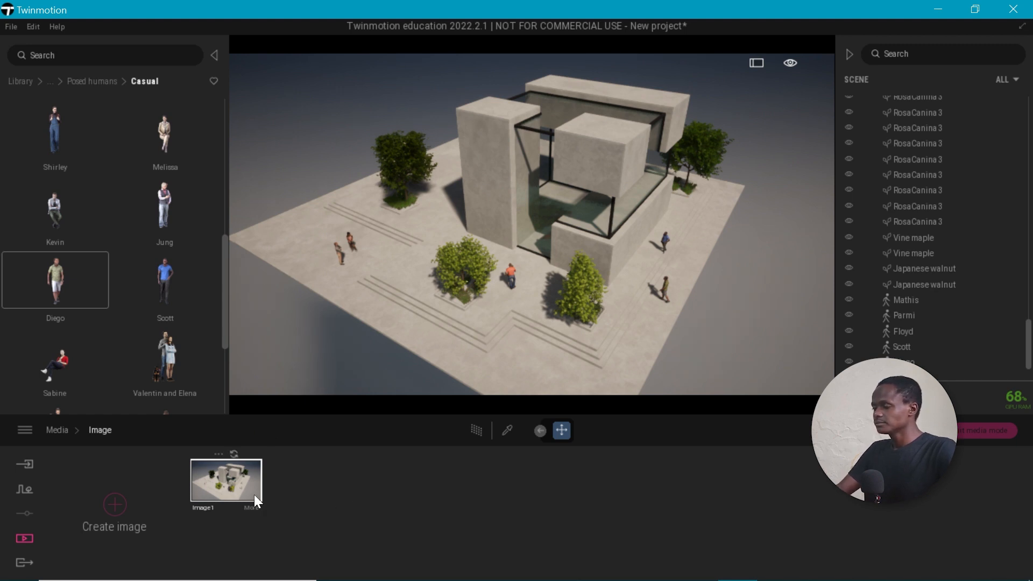
{"action": "scroll", "coordinate": [395, 172], "scroll_direction": "up", "scroll_amount": 6}
{"action": "scroll", "coordinate": [428, 162], "scroll_direction": "up", "scroll_amount": 8}
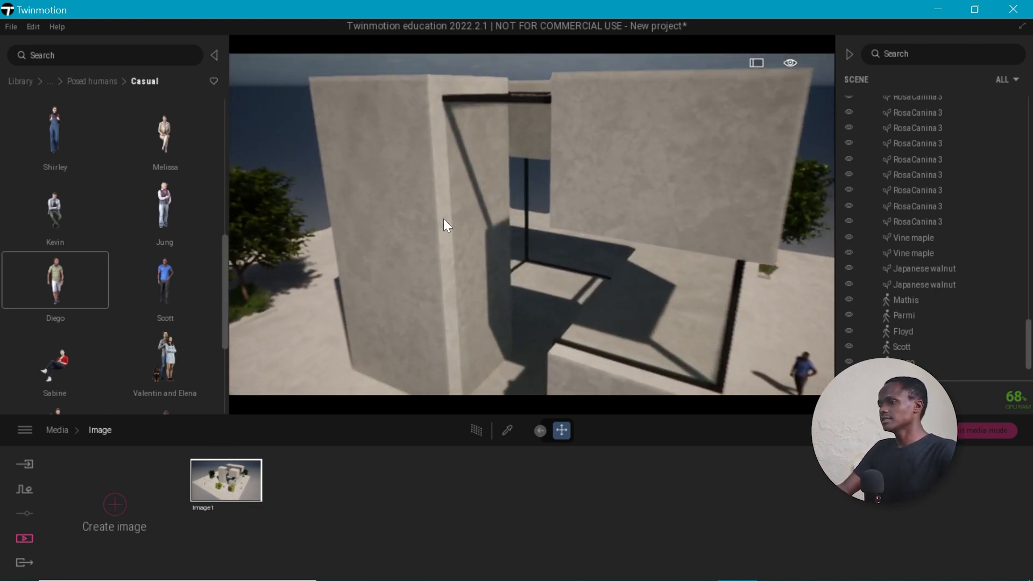
{"action": "right_click_drag", "start_coordinate": [496, 202], "coordinate": [0, 227]}
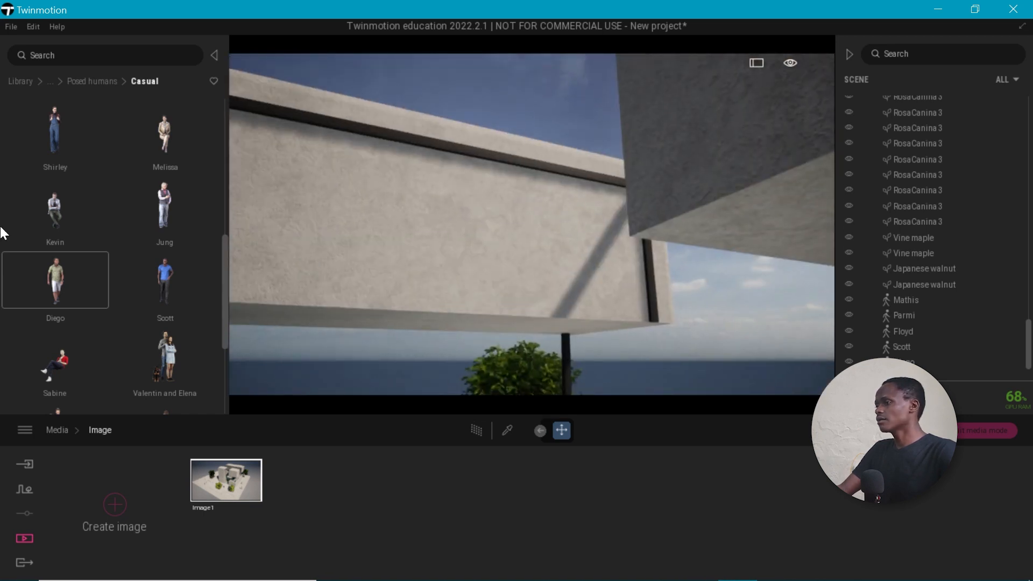
{"action": "left_click", "coordinate": [20, 82]}
{"action": "left_click", "coordinate": [143, 233]}
{"action": "left_click_drag", "start_coordinate": [50, 131], "coordinate": [760, 164]}
{"action": "left_click", "coordinate": [757, 158]}
{"action": "key", "text": "Escape"}
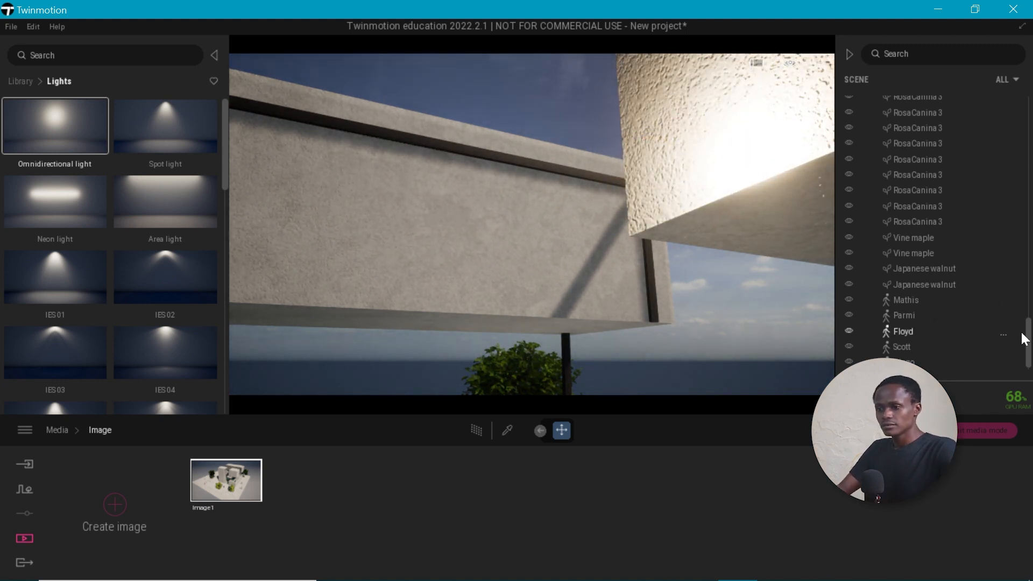
Set the omnidirectional light's attenuation to 10 m and its intensity to 1000 lm.
{"action": "left_click_drag", "start_coordinate": [1028, 349], "coordinate": [1029, 367]}
{"action": "left_click", "coordinate": [967, 363]}
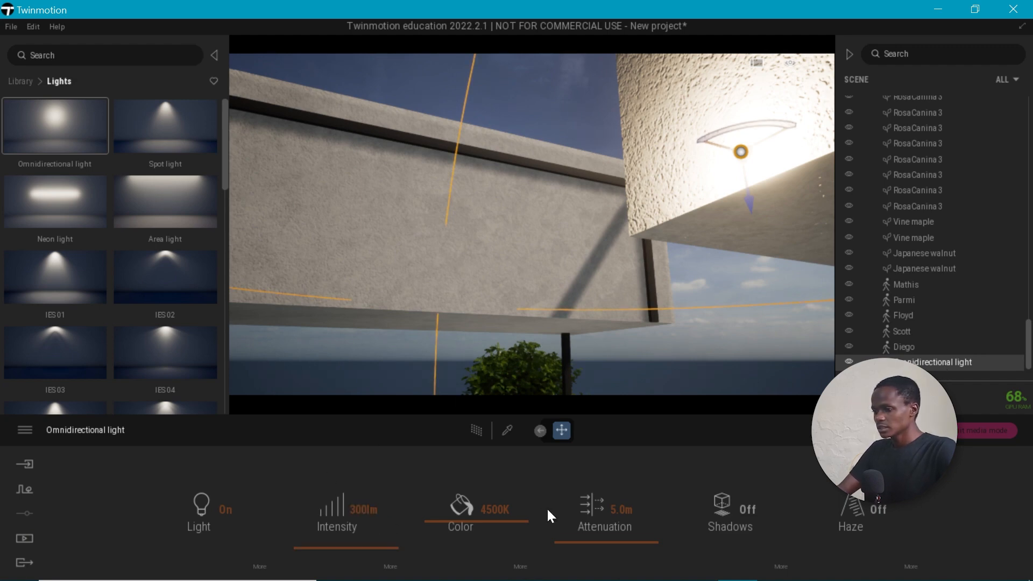
{"action": "key", "text": "s"}
{"action": "right_click_drag", "start_coordinate": [350, 329], "coordinate": [481, 237]}
{"action": "key", "text": "s"}
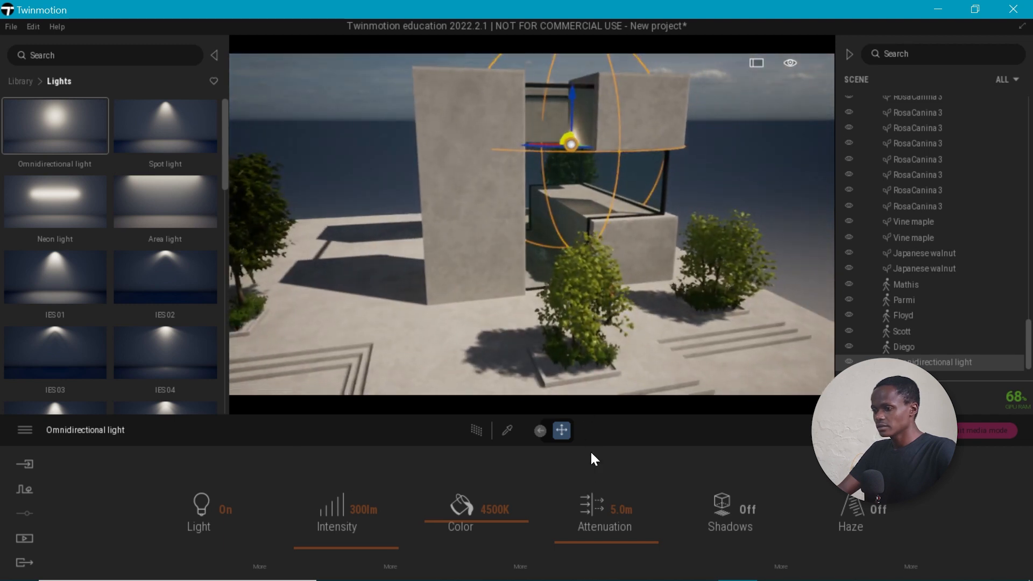
{"action": "left_click", "coordinate": [619, 507]}
{"action": "type", "text": "10"}
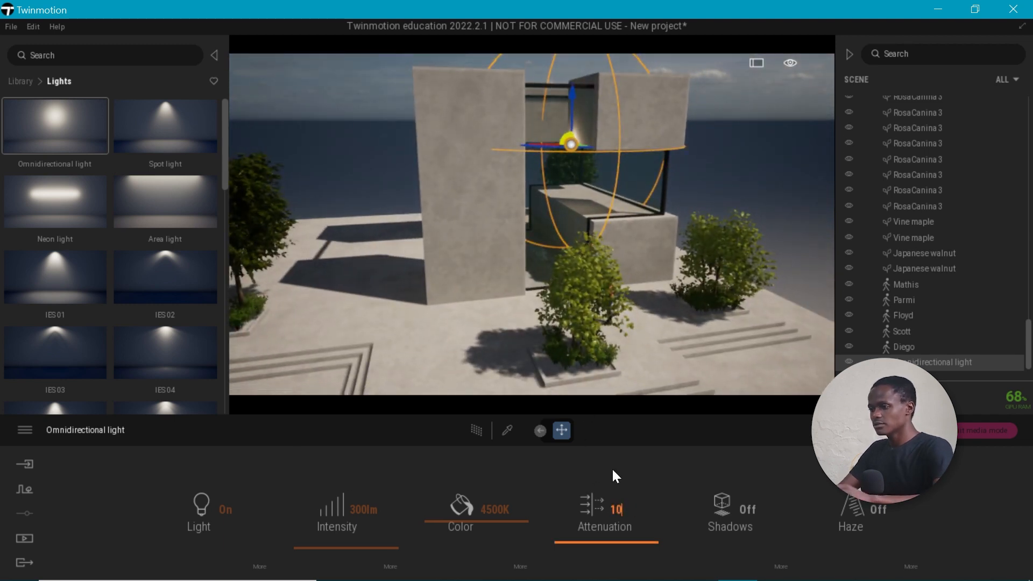
{"action": "key", "text": "Return"}
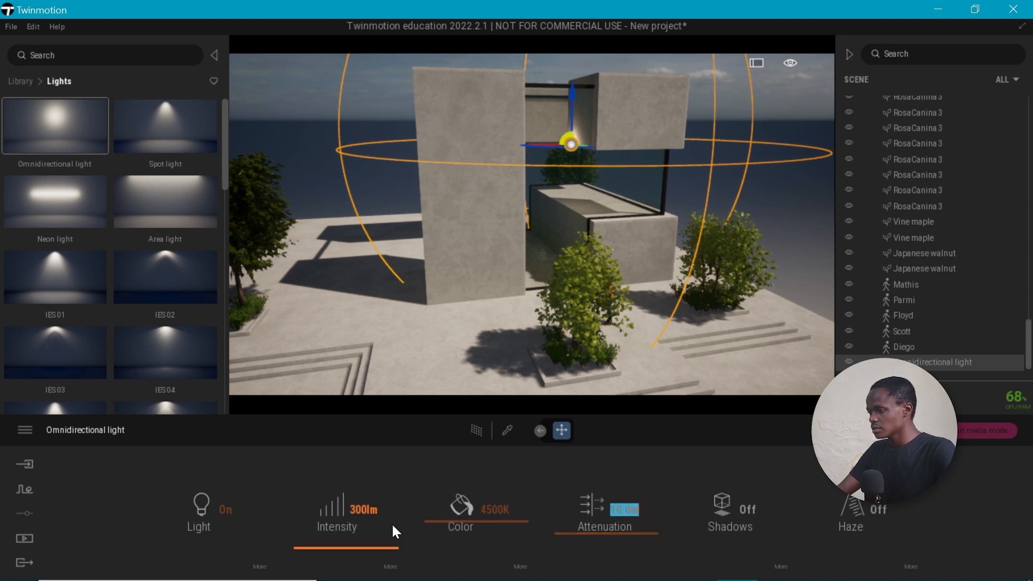
{"action": "left_click", "coordinate": [363, 509]}
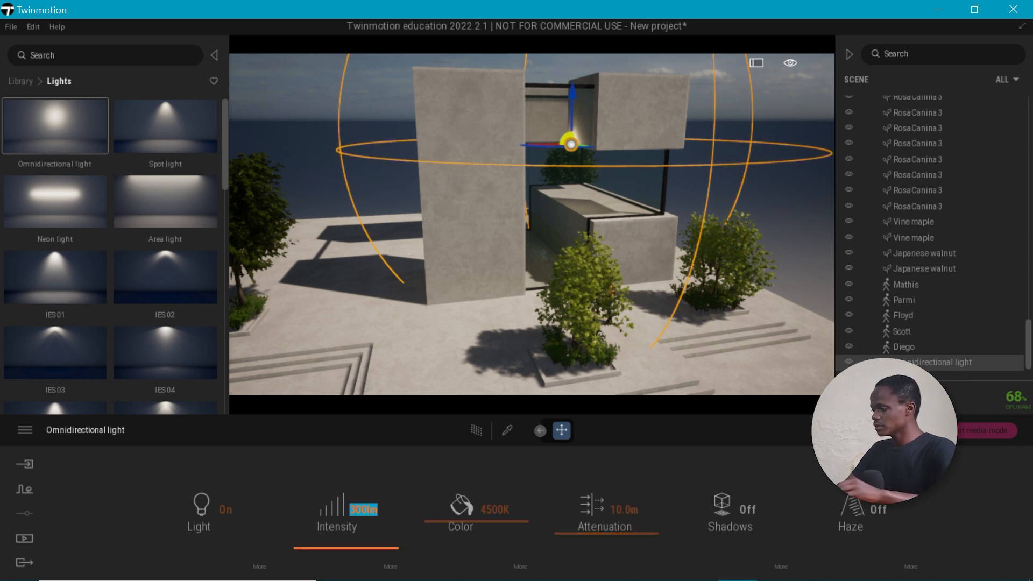
{"action": "type", "text": "1000"}
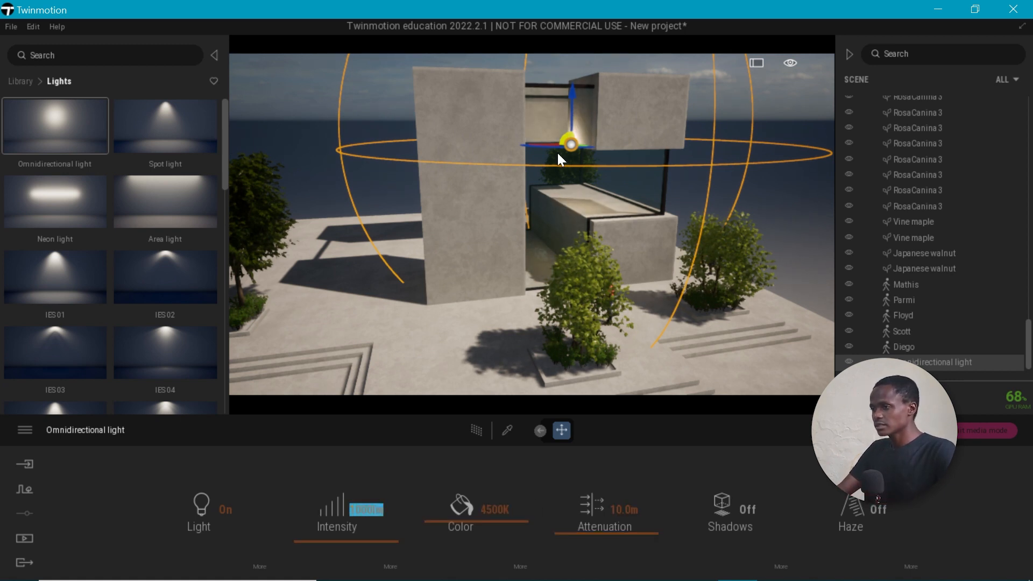
Duplicate the omnidirectional light as a single instance about 3.5 m away inside the building, and deselect it.
{"action": "right_click_drag", "start_coordinate": [514, 136], "coordinate": [458, 182]}
{"action": "middle_click_drag", "start_coordinate": [548, 124], "coordinate": [550, 145]}
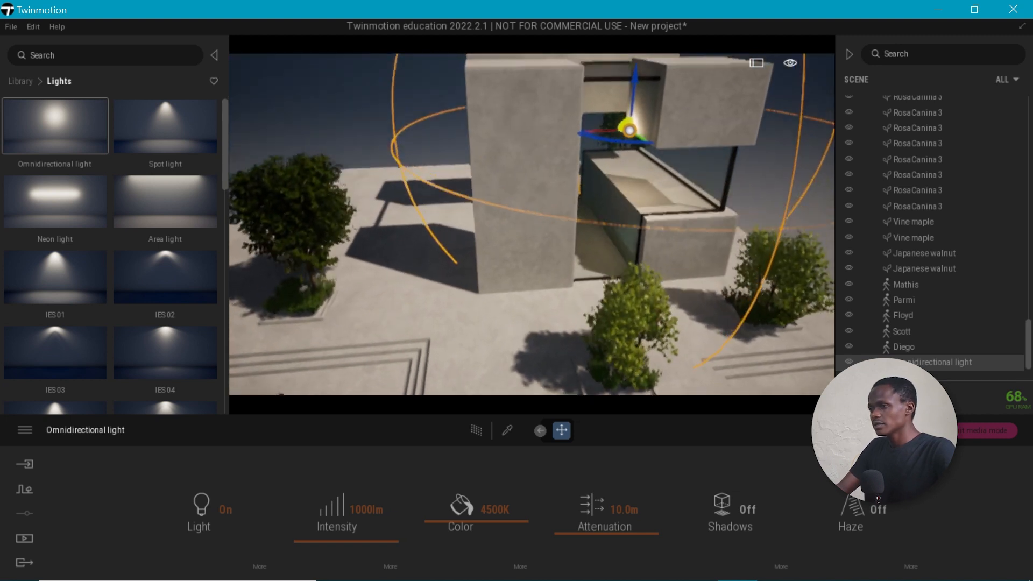
{"action": "right_click_drag", "start_coordinate": [550, 145], "coordinate": [570, 177]}
{"action": "middle_click_drag", "start_coordinate": [556, 108], "coordinate": [555, 147]}
{"action": "mouse_move", "coordinate": [607, 205]}
{"action": "left_mouse_down"}
{"action": "mouse_move", "coordinate": [590, 178]}
{"action": "mouse_move", "coordinate": [617, 217]}
{"action": "left_mouse_up"}
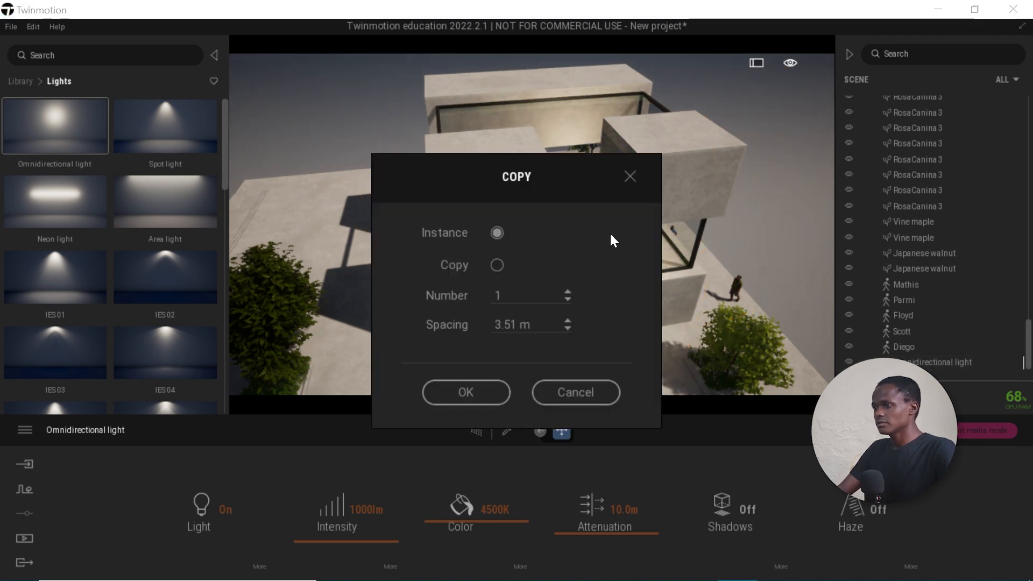
{"action": "left_click", "coordinate": [464, 392]}
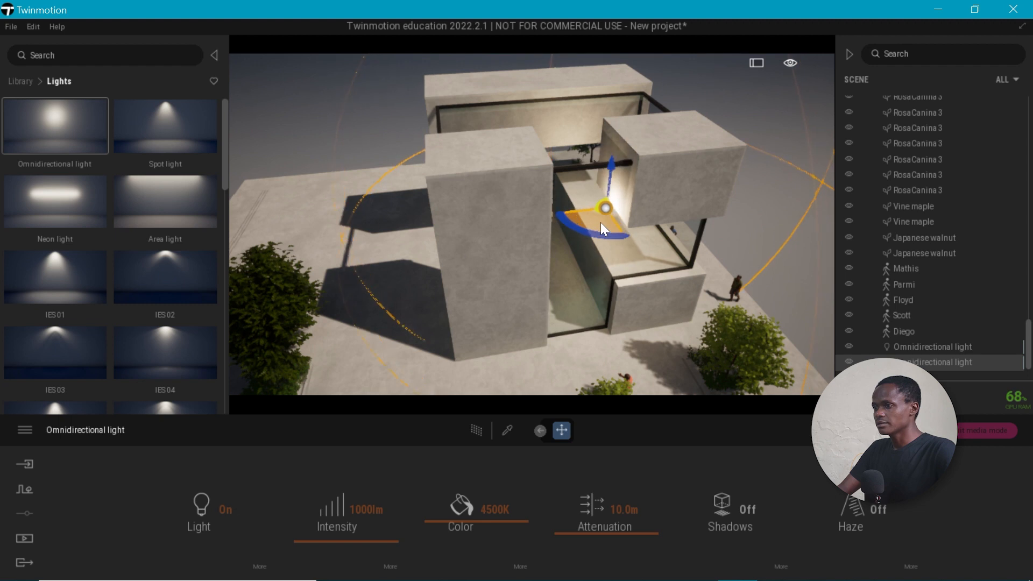
{"action": "key", "text": "Escape"}
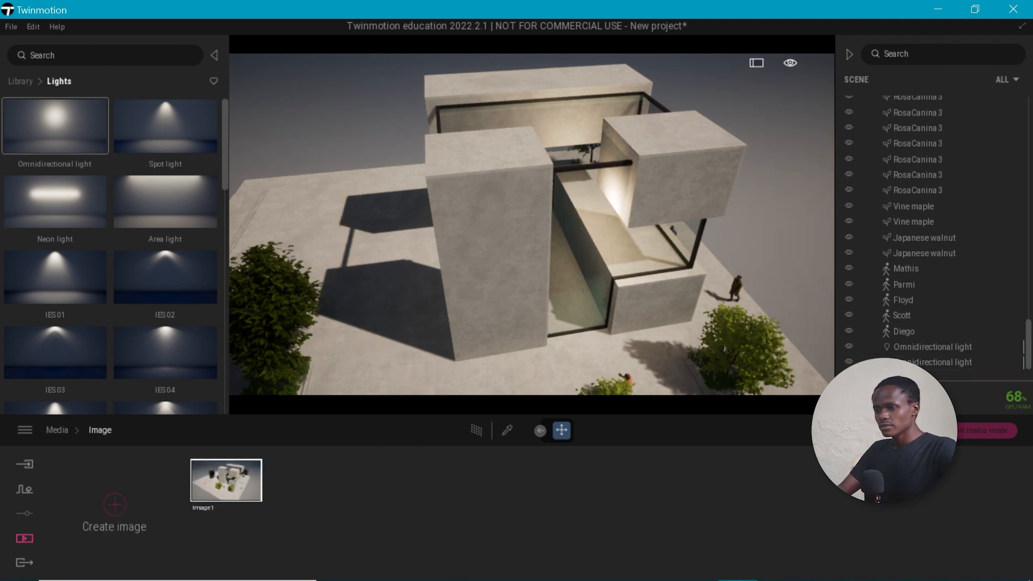
Set the omnidirectional light's color temperature to 3220 K, return to the Image1 view and deselect the light.
{"action": "left_click", "coordinate": [914, 360]}
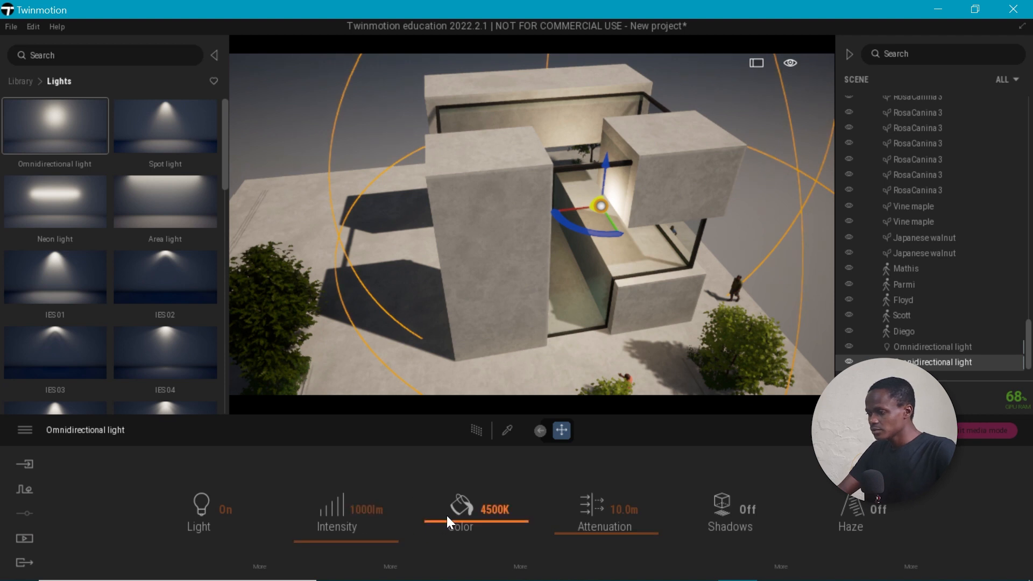
{"action": "left_click_drag", "start_coordinate": [444, 521], "coordinate": [446, 532]}
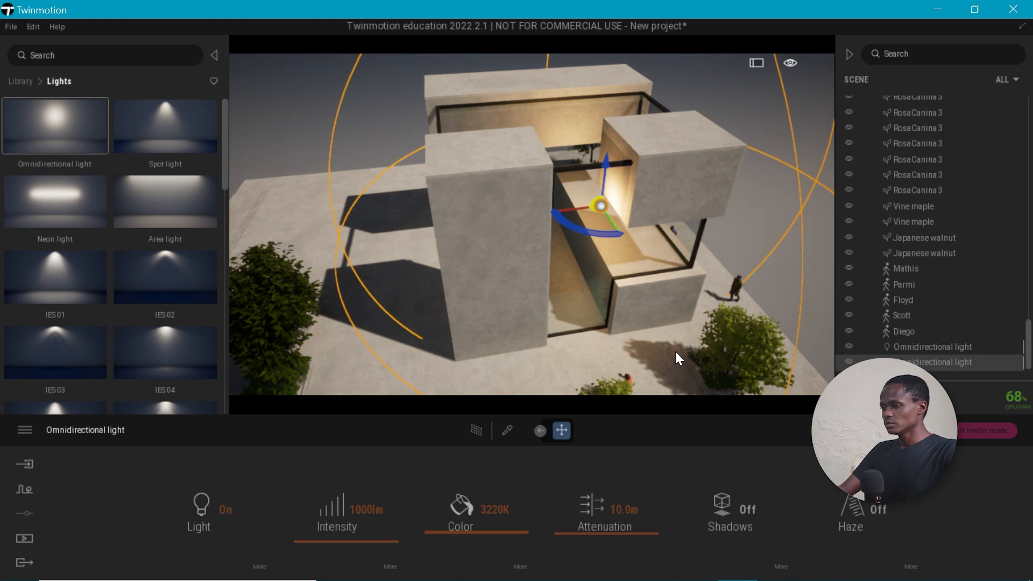
{"action": "left_click", "coordinate": [25, 538]}
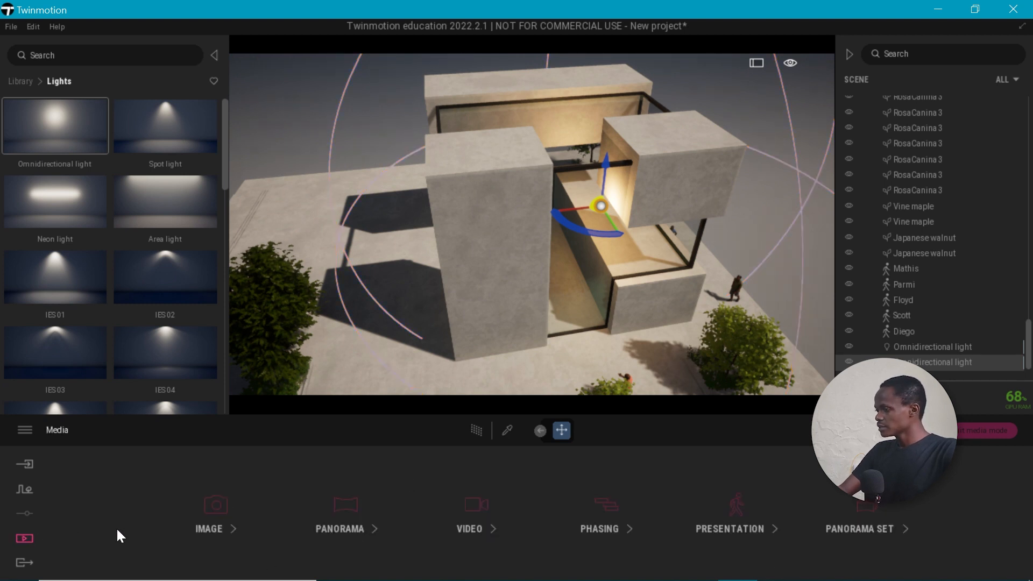
{"action": "left_click", "coordinate": [226, 509]}
{"action": "left_click", "coordinate": [238, 484]}
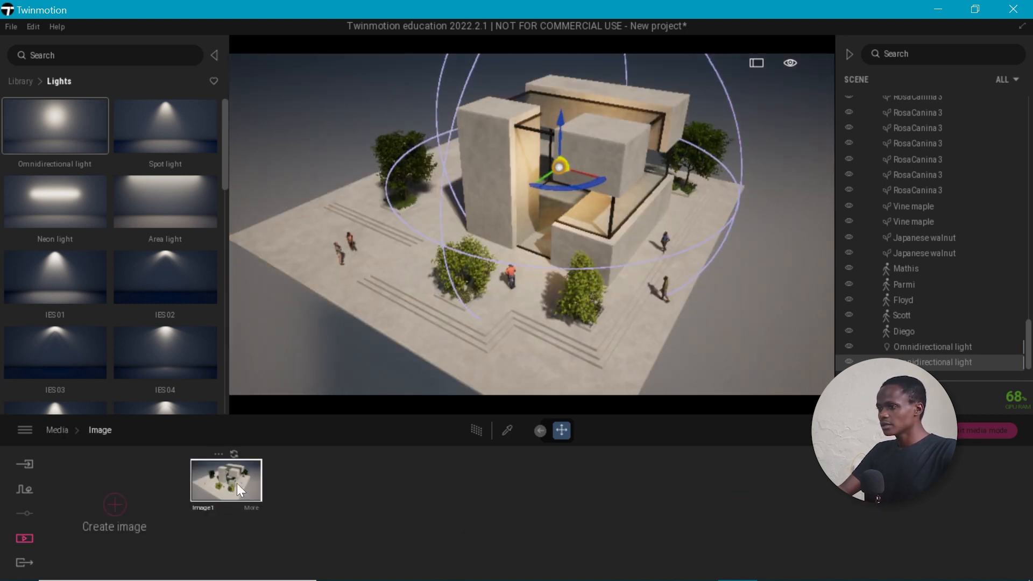
{"action": "left_click", "coordinate": [758, 157]}
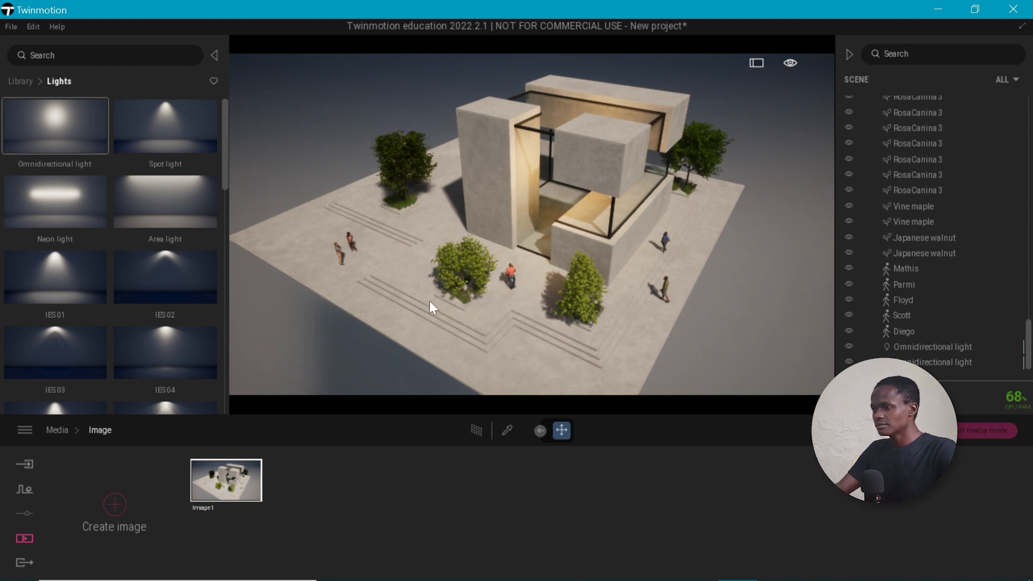
Enable the clay render effect in Image1's camera settings and exclude Others, Items and Glass from it.
{"action": "left_click", "coordinate": [253, 507]}
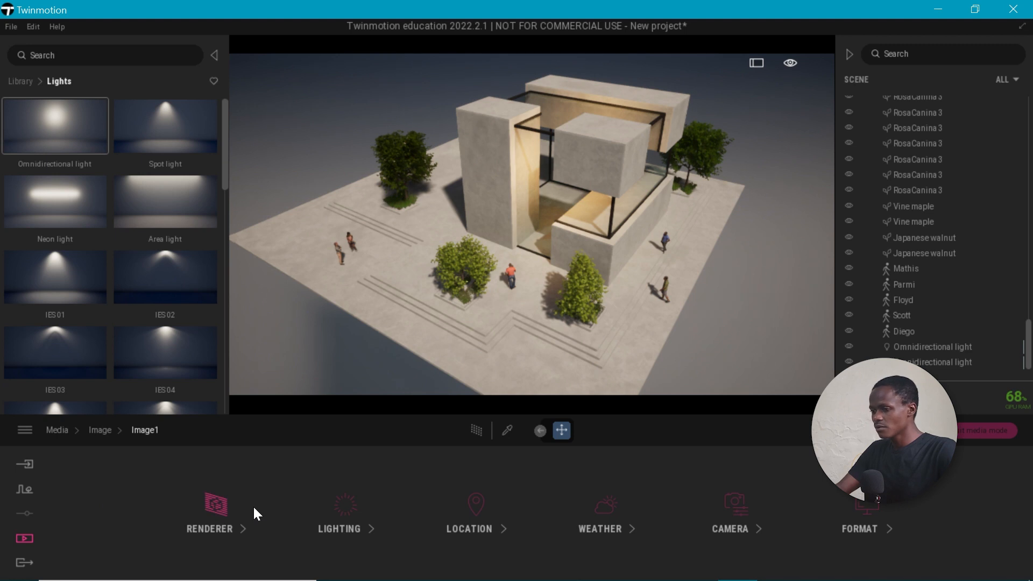
{"action": "left_click", "coordinate": [740, 506]}
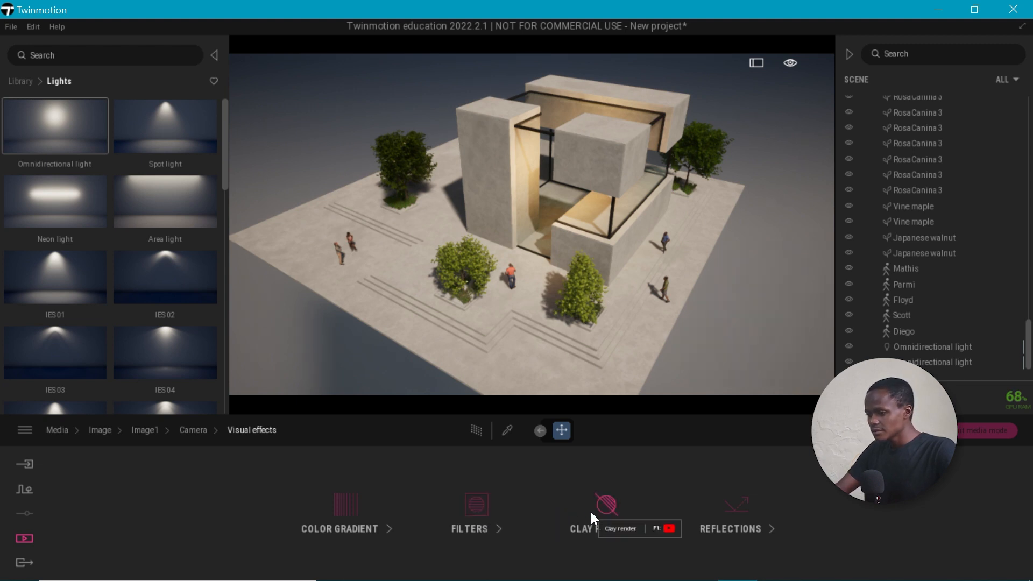
{"action": "left_click", "coordinate": [605, 504]}
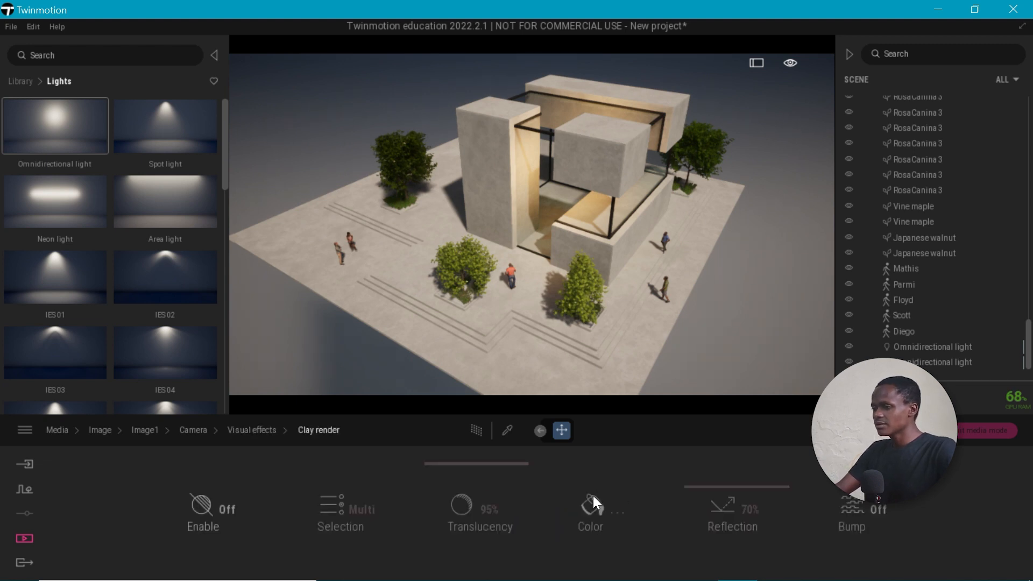
{"action": "left_click", "coordinate": [199, 505]}
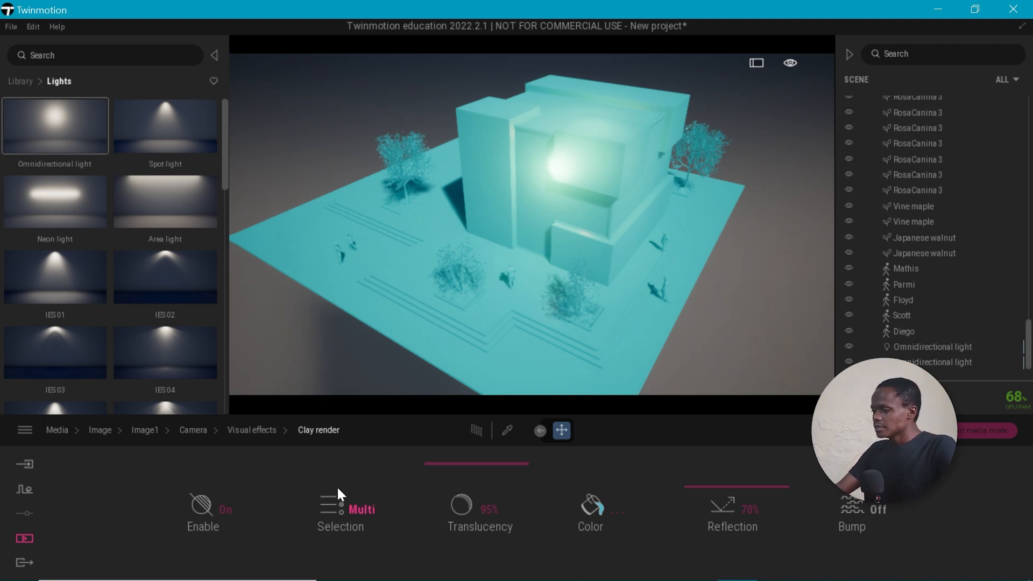
{"action": "left_click", "coordinate": [355, 509]}
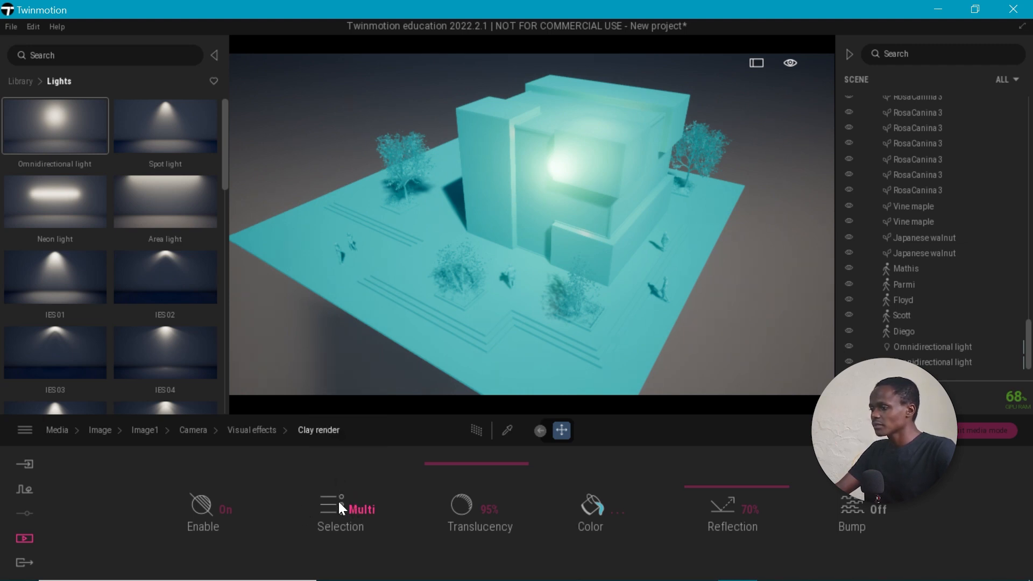
{"action": "left_click", "coordinate": [339, 504]}
{"action": "left_click", "coordinate": [325, 457]}
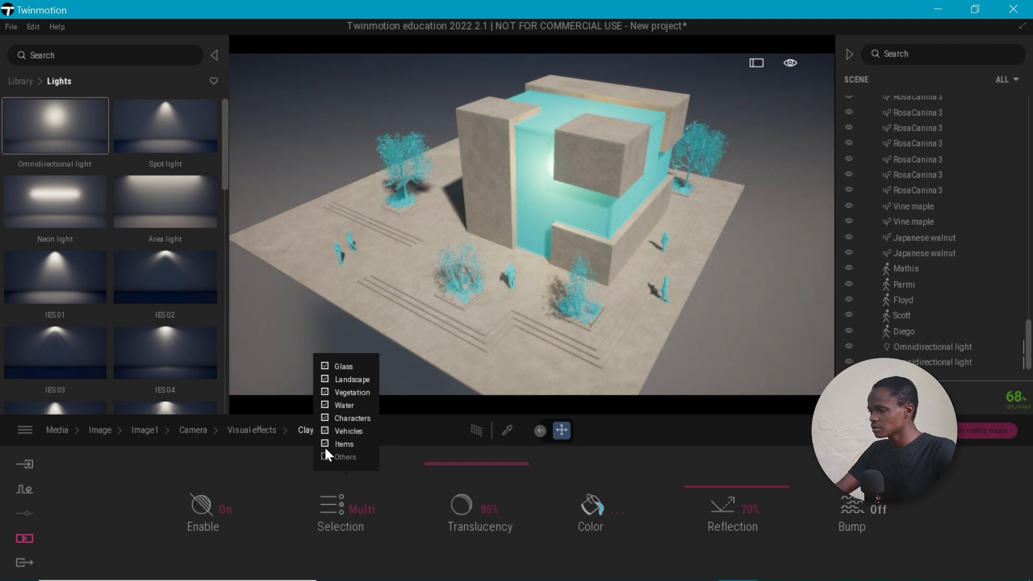
{"action": "left_click", "coordinate": [325, 443]}
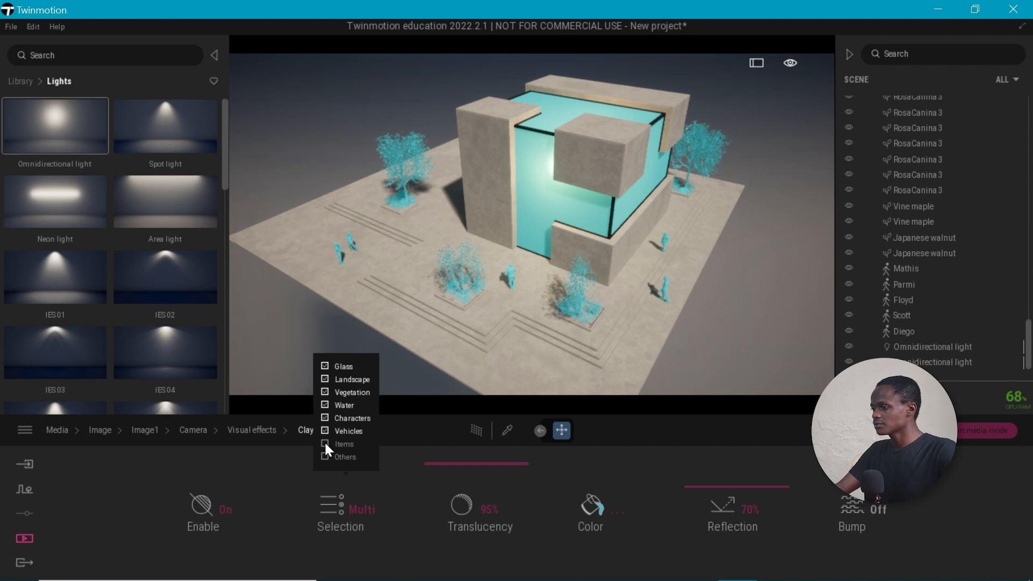
{"action": "left_click", "coordinate": [324, 367]}
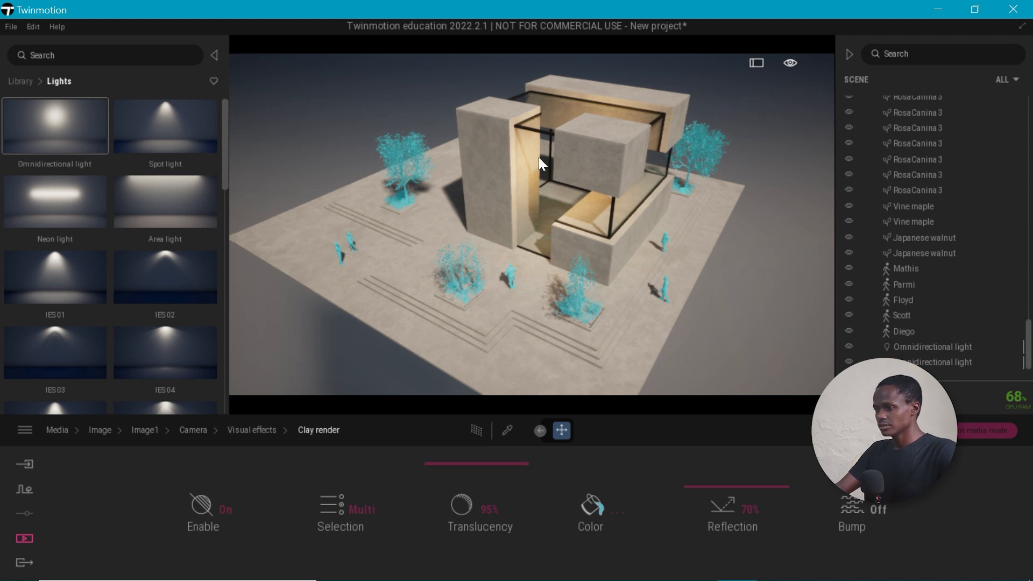
Try pink and green tints for the clay render, and set its color to the stored orange CB8F5E.
{"action": "left_click", "coordinate": [616, 513]}
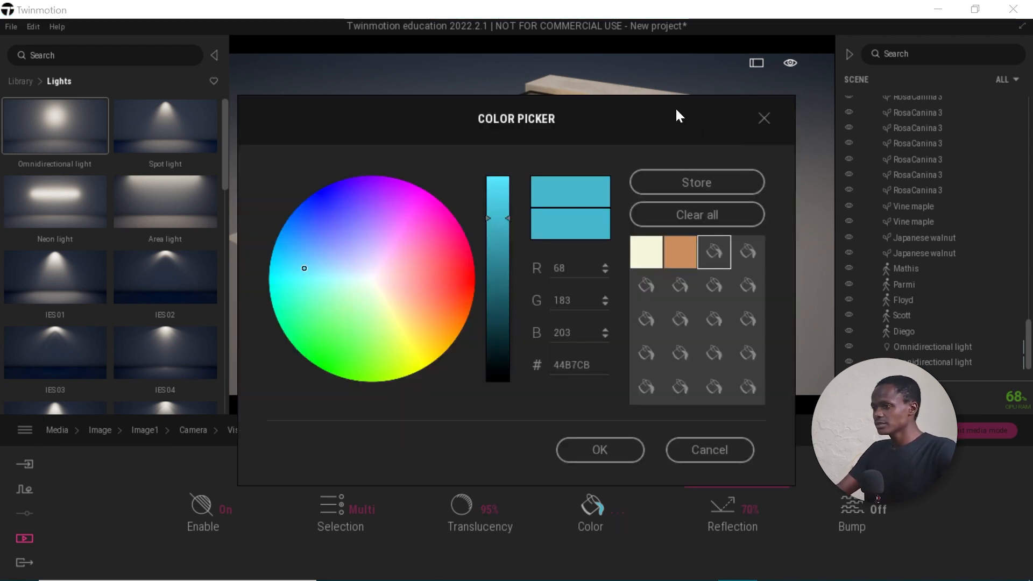
{"action": "left_click_drag", "start_coordinate": [642, 105], "coordinate": [632, 313]}
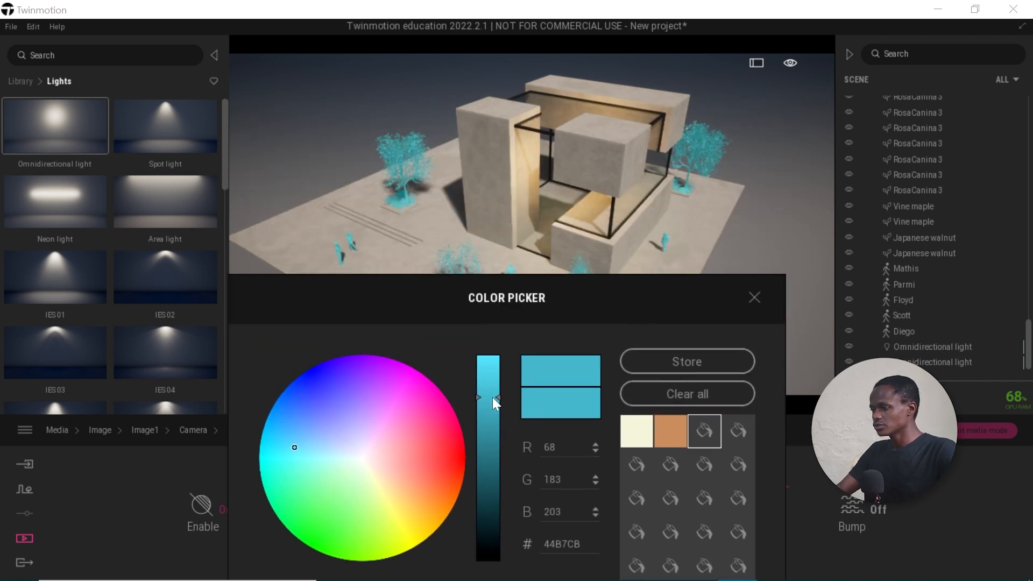
{"action": "mouse_move", "coordinate": [344, 455]}
{"action": "left_mouse_down"}
{"action": "mouse_move", "coordinate": [337, 461]}
{"action": "mouse_move", "coordinate": [363, 482]}
{"action": "mouse_move", "coordinate": [396, 465]}
{"action": "mouse_move", "coordinate": [389, 450]}
{"action": "left_mouse_up"}
{"action": "left_click_drag", "start_coordinate": [640, 308], "coordinate": [647, 353]}
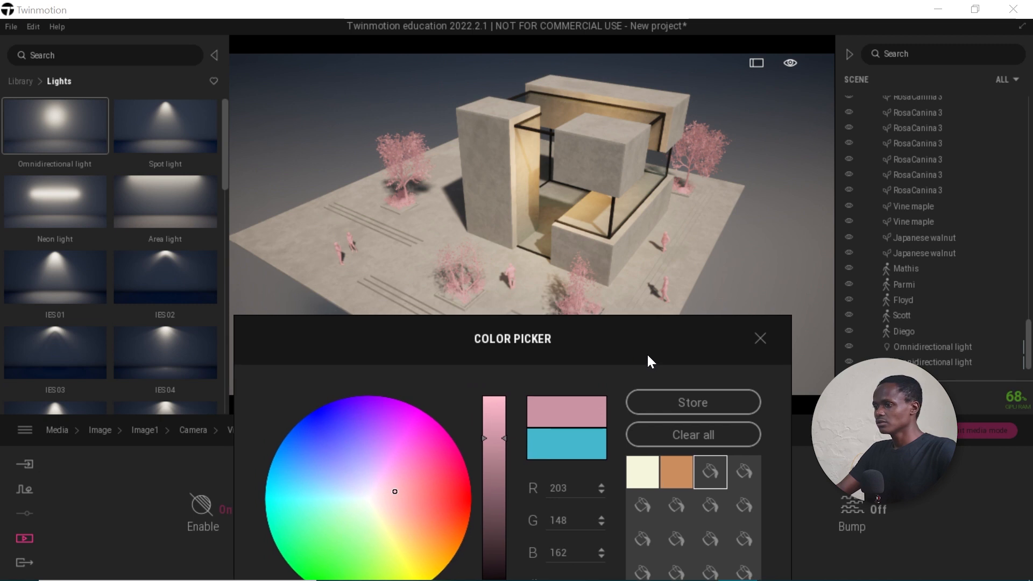
{"action": "mouse_move", "coordinate": [392, 495]}
{"action": "left_mouse_down"}
{"action": "mouse_move", "coordinate": [377, 481]}
{"action": "mouse_move", "coordinate": [324, 495]}
{"action": "mouse_move", "coordinate": [357, 514]}
{"action": "left_mouse_up"}
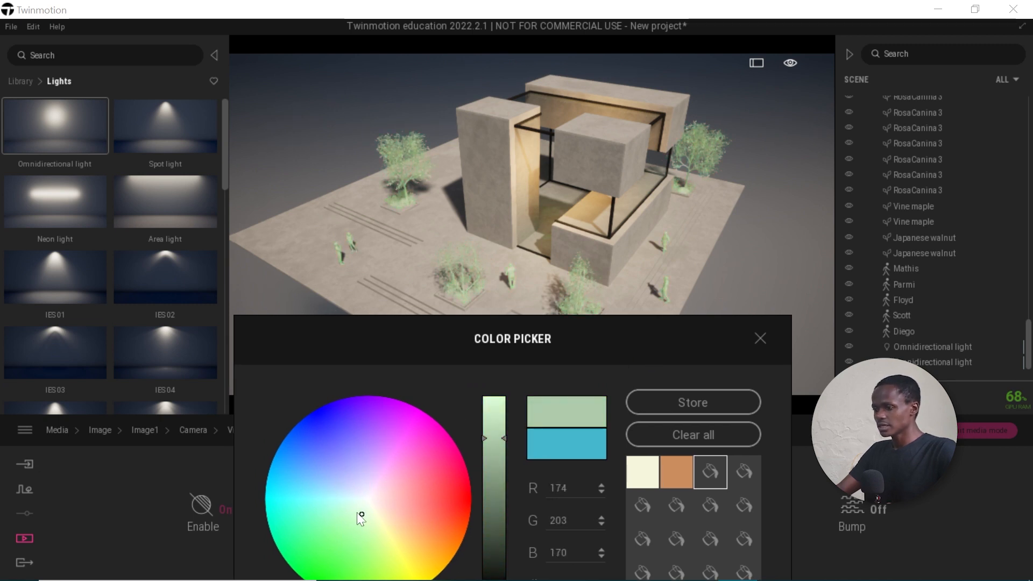
{"action": "left_click", "coordinate": [675, 470]}
{"action": "left_click_drag", "start_coordinate": [637, 344], "coordinate": [633, 182]}
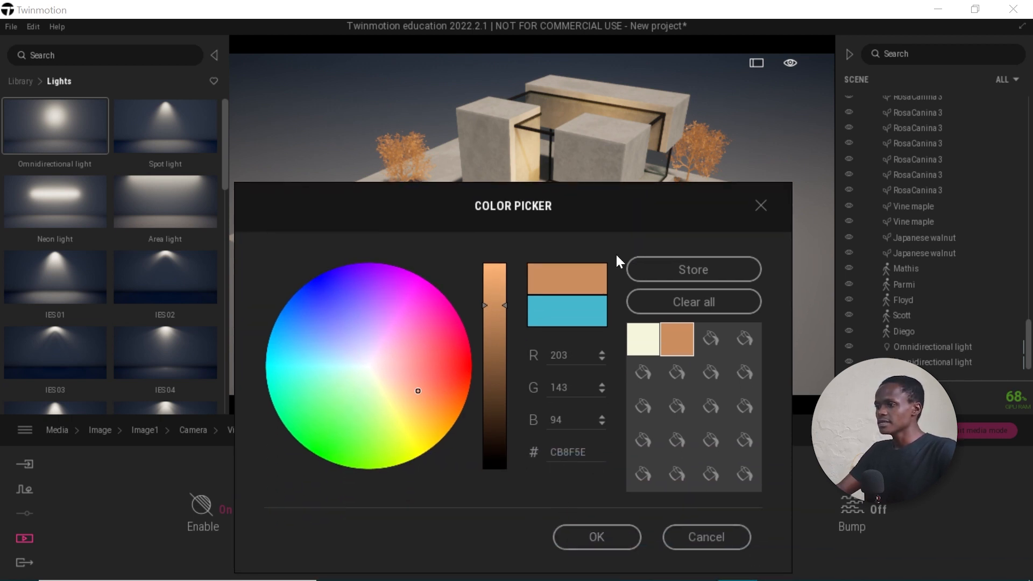
{"action": "left_click_drag", "start_coordinate": [650, 199], "coordinate": [629, 170]}
{"action": "left_click", "coordinate": [586, 509]}
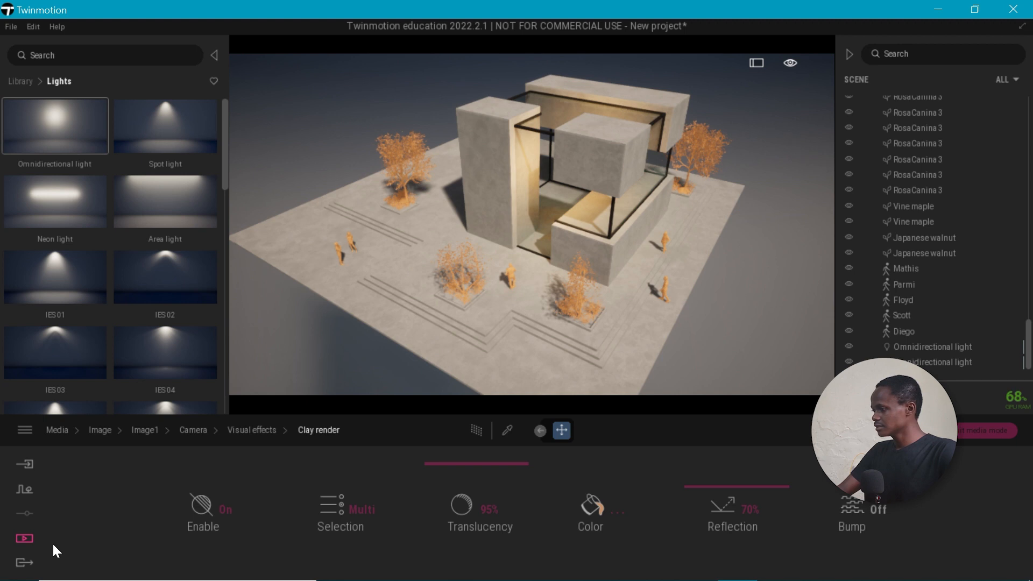
Select Image1 as the image for local export and start the export.
{"action": "left_click", "coordinate": [24, 537]}
{"action": "left_click", "coordinate": [219, 524]}
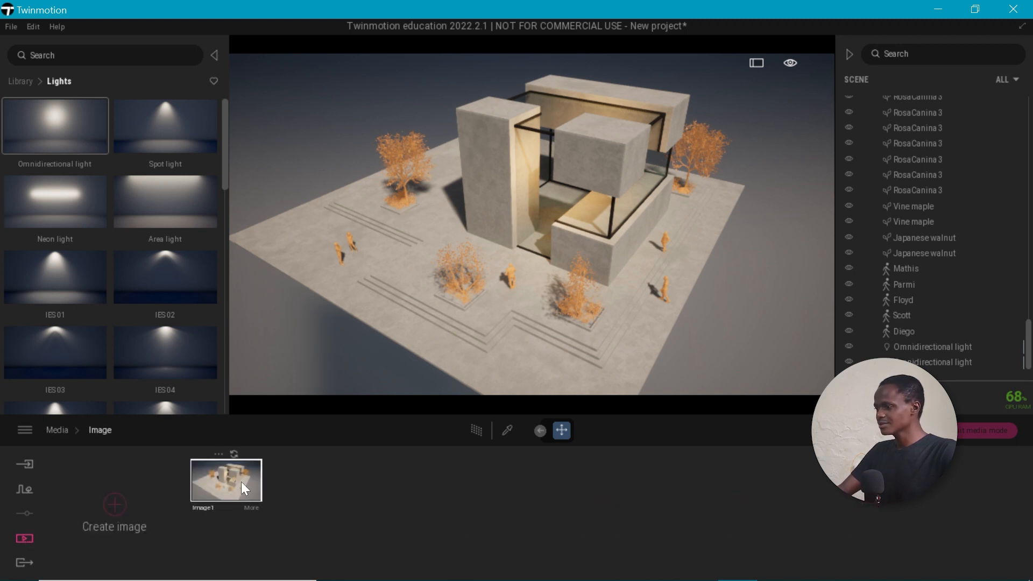
{"action": "left_click", "coordinate": [25, 562]}
{"action": "left_click", "coordinate": [135, 504]}
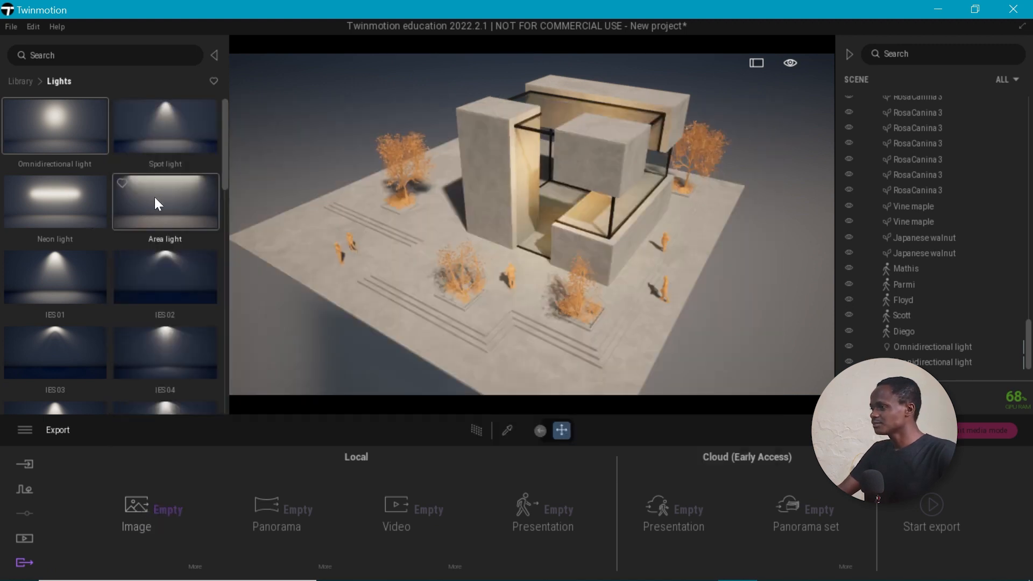
{"action": "left_click", "coordinate": [157, 518]}
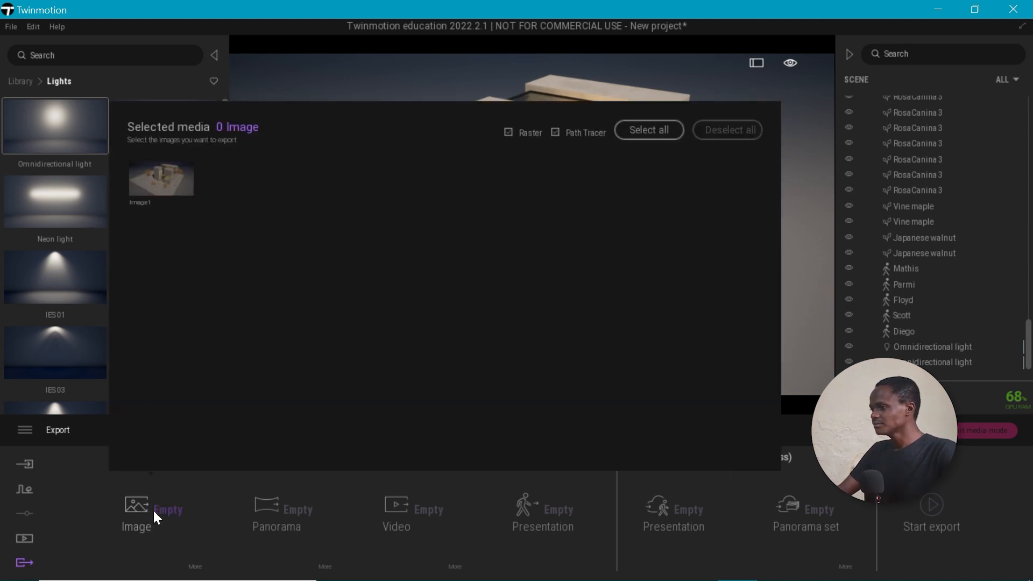
{"action": "left_click", "coordinate": [175, 194]}
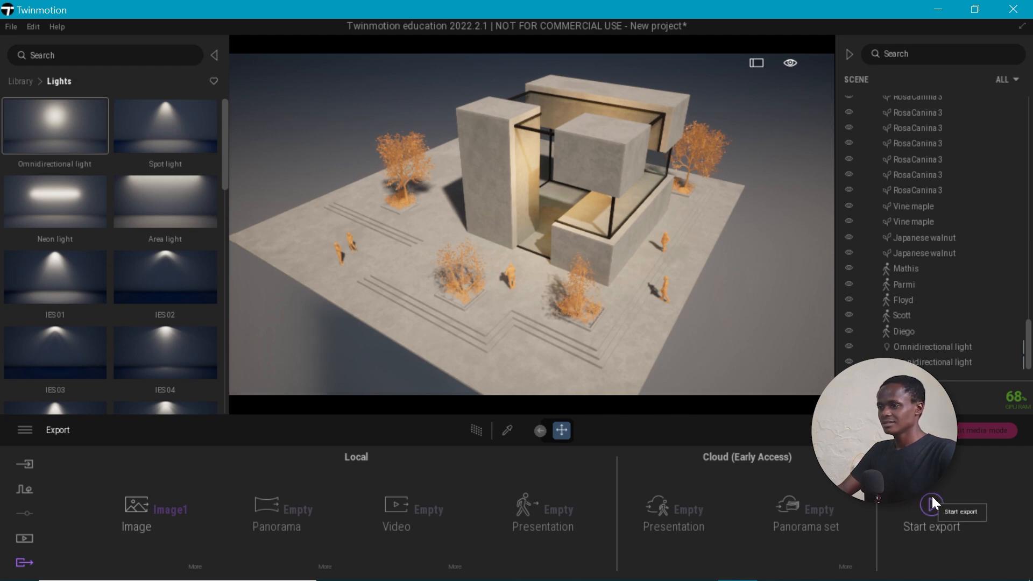
{"action": "left_click", "coordinate": [932, 506]}
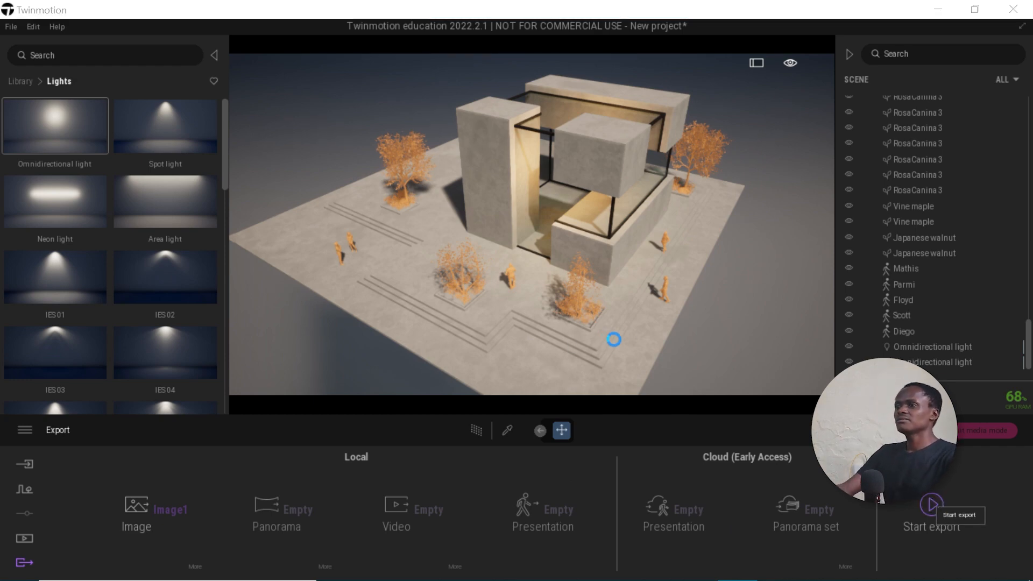